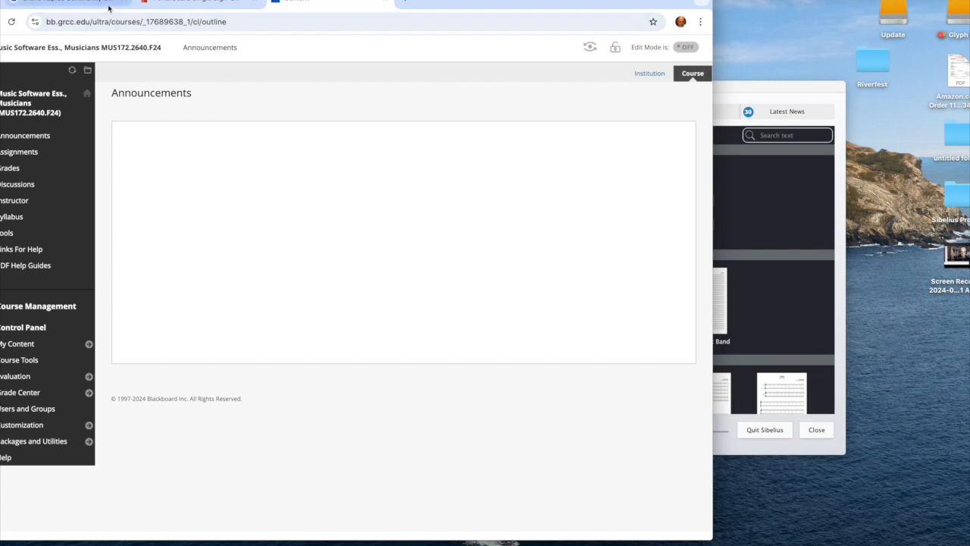
Open Project 1 Four Part Chorale Score.pdf from the Four Part Writing in Finale folder in the course assignments.
click(23, 152)
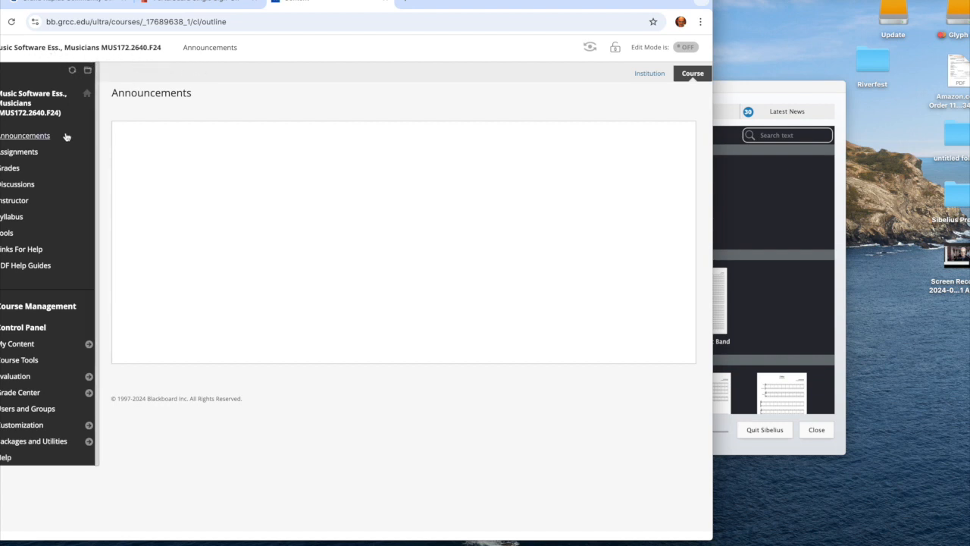
click(11, 153)
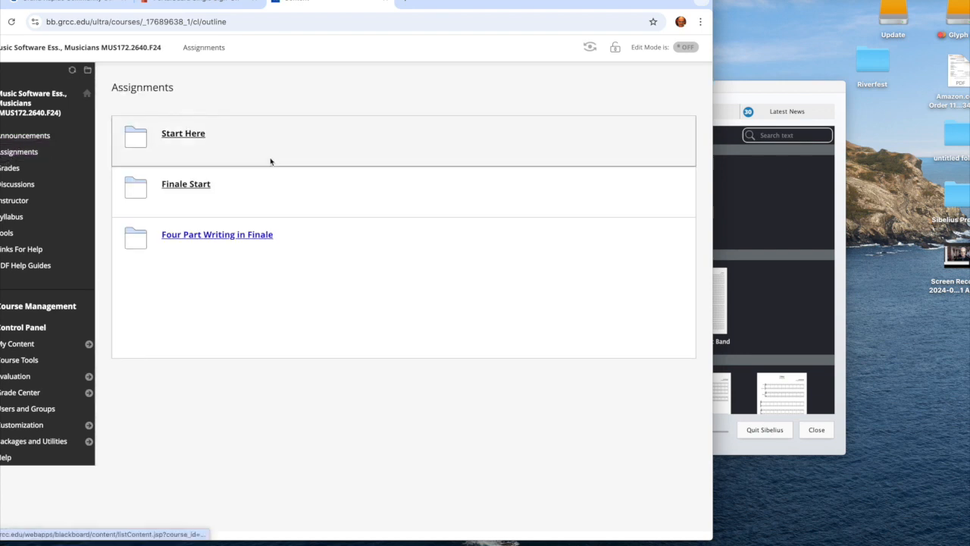
click(247, 236)
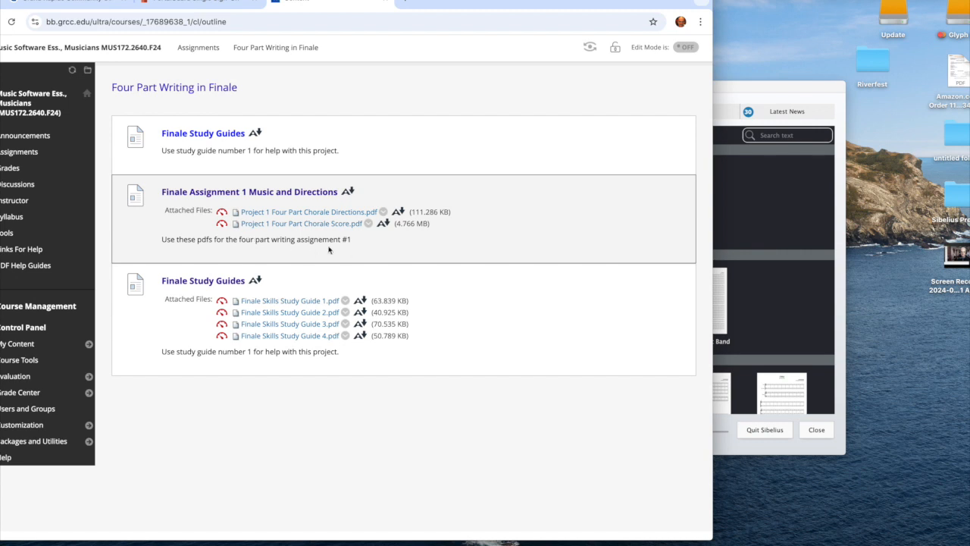
click(287, 223)
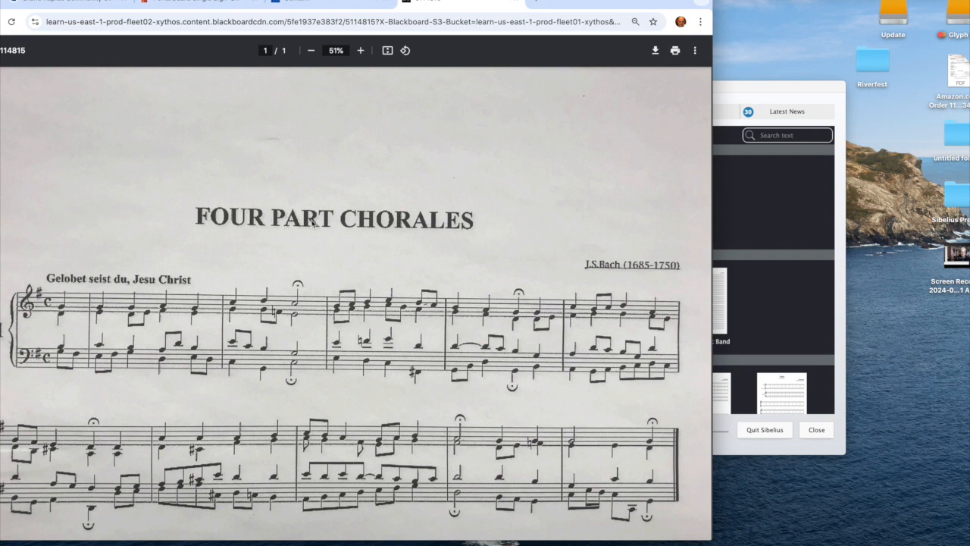
Reposition the browser window so the full width of the chorale score can be read.
drag(345, 3, 500, 3)
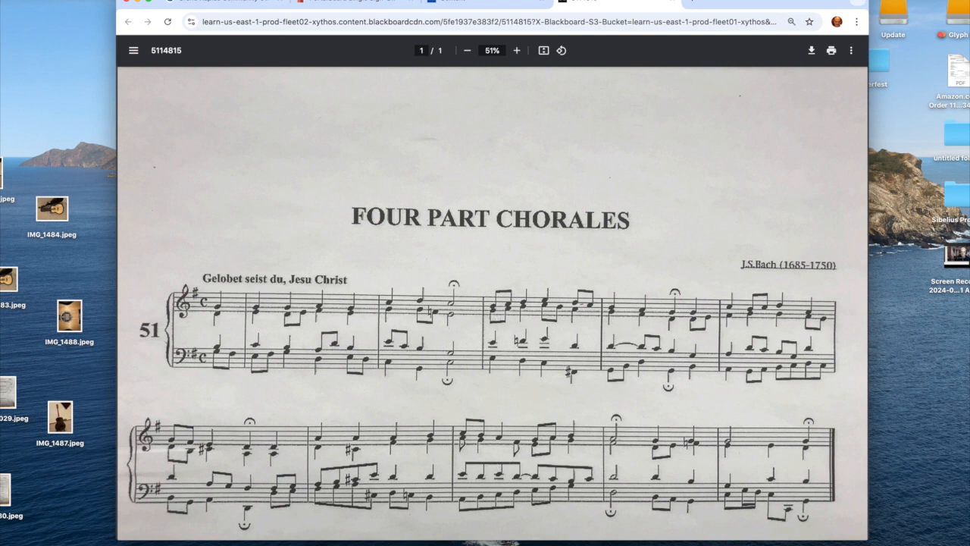
drag(819, 6, 760, 6)
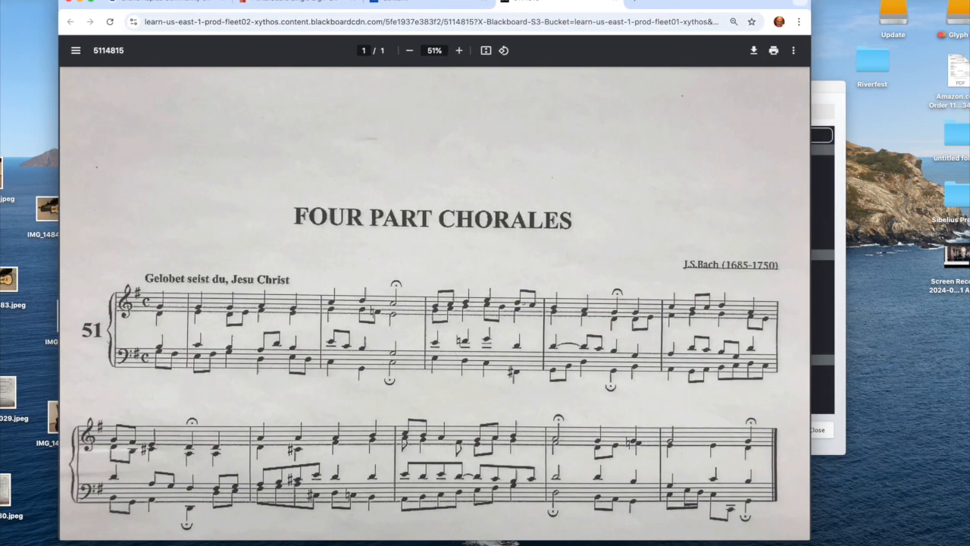
drag(760, 6, 738, 4)
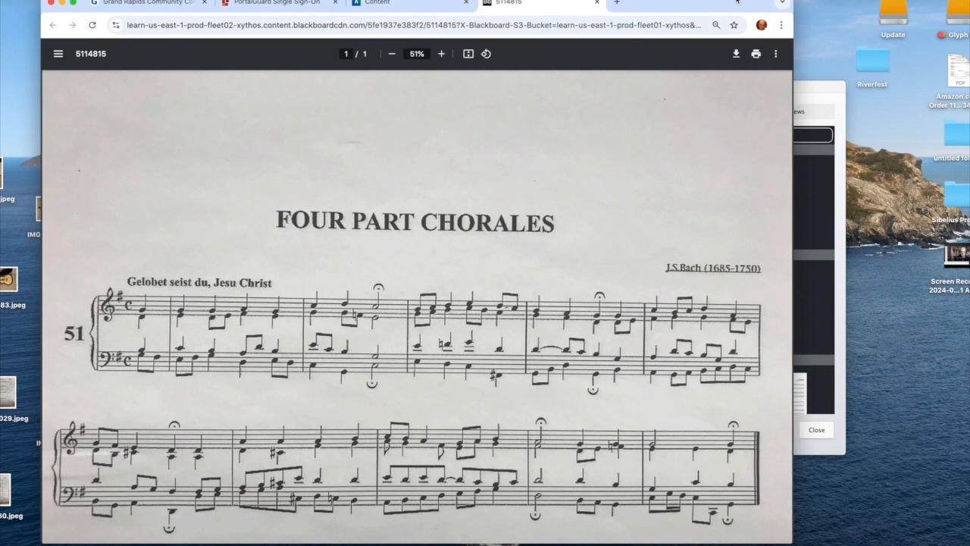
Minimize the browser window and close the Quick Start window to clear the desktop.
click(63, 5)
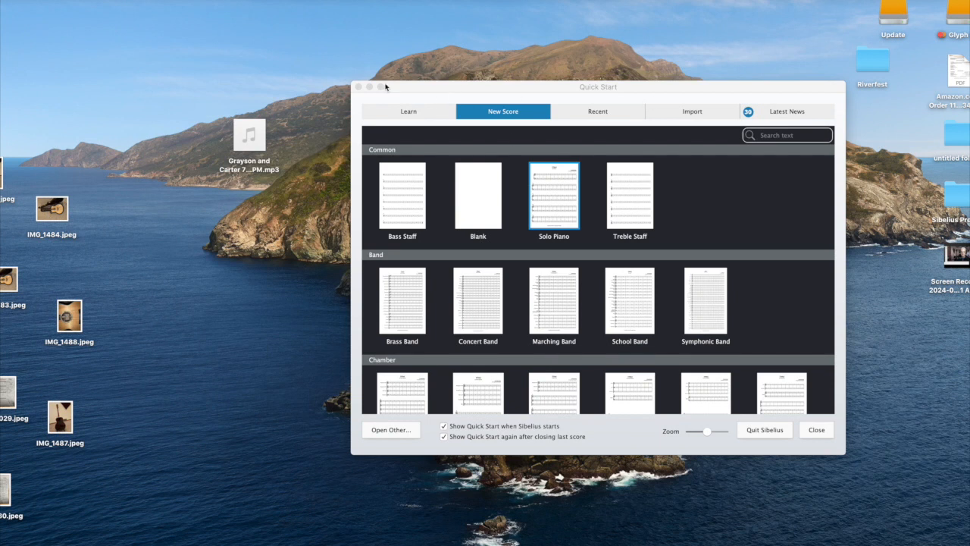
click(357, 95)
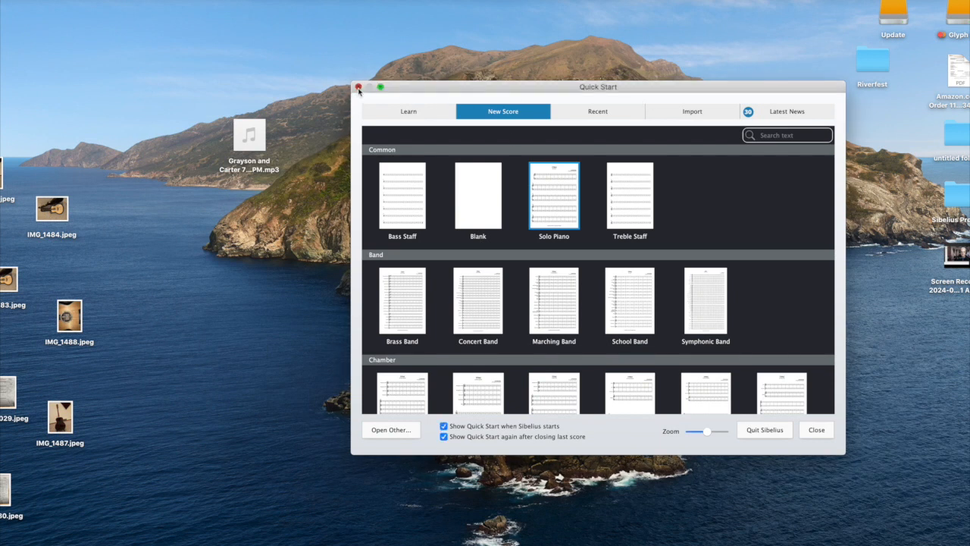
click(358, 87)
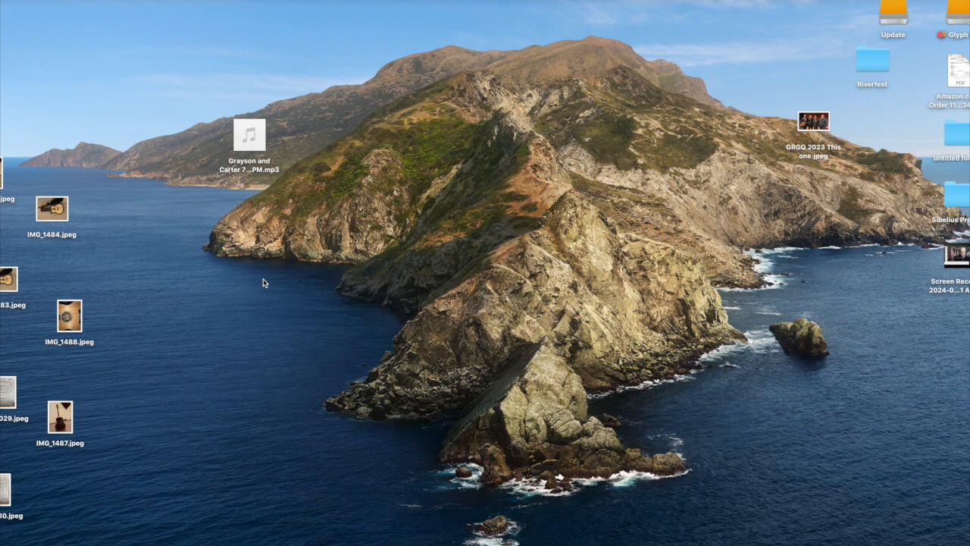
Switch to Sibelius from among the running applications.
key(super+Tab)
key(super+Tab)
key(super+Tab)
key(super+Tab)
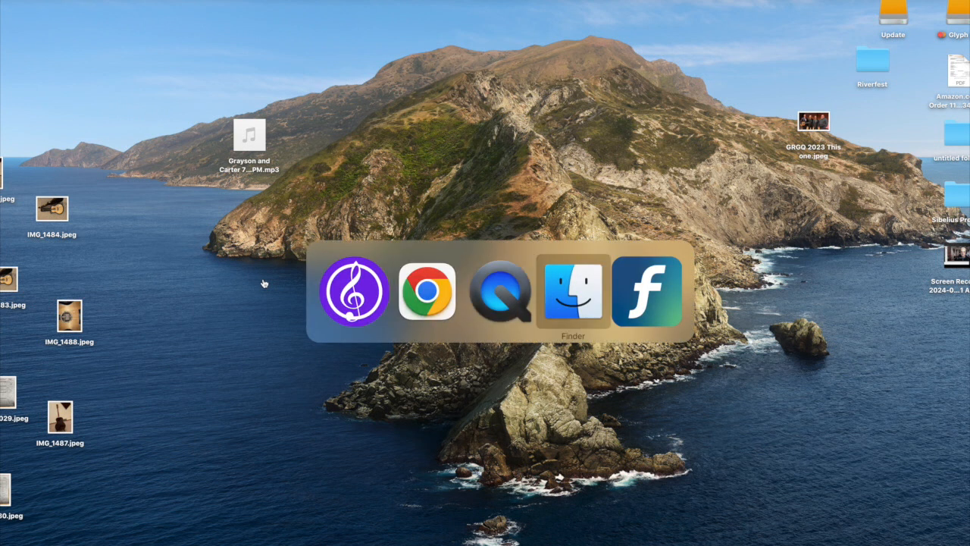
key(super+Tab)
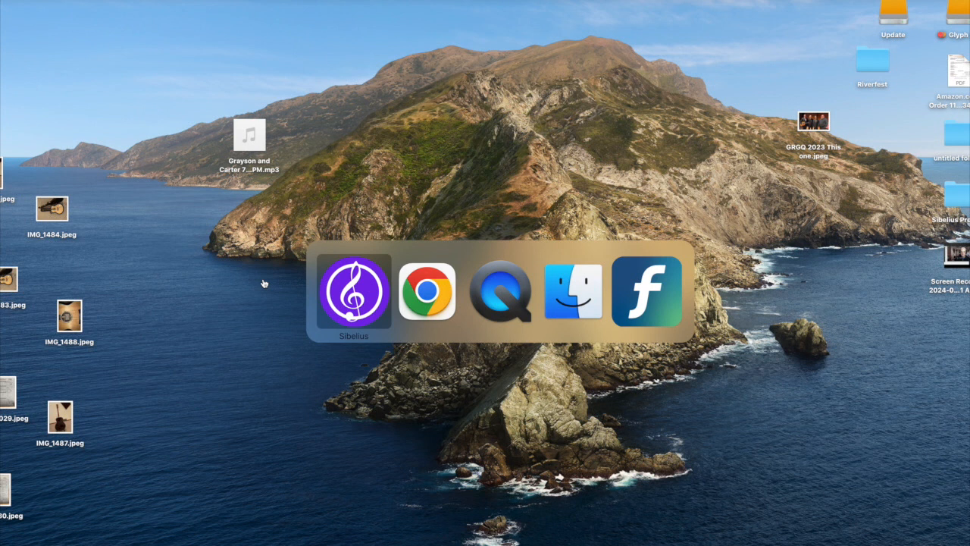
key(super+Tab)
key(super+Tab)
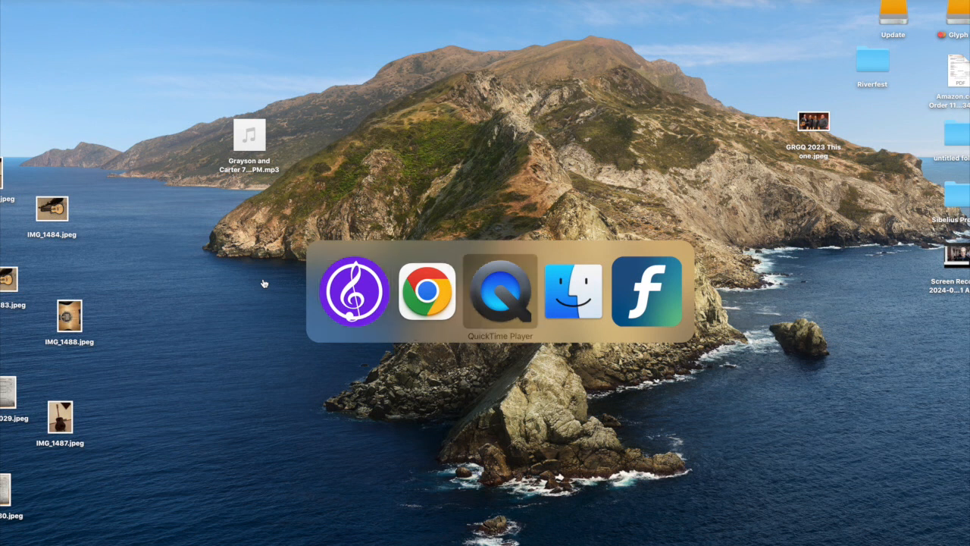
key(super+Tab)
key(super+Tab)
key(super+Tab)
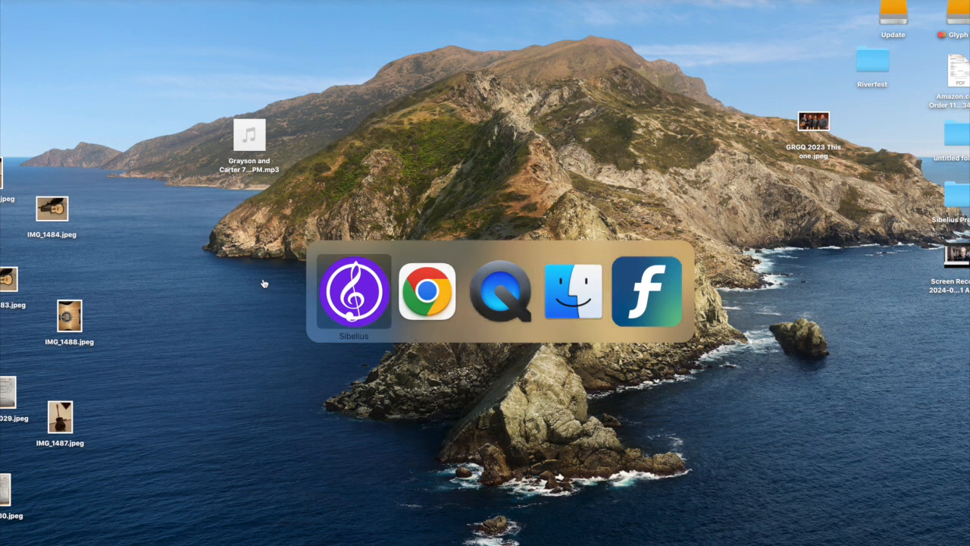
click(363, 303)
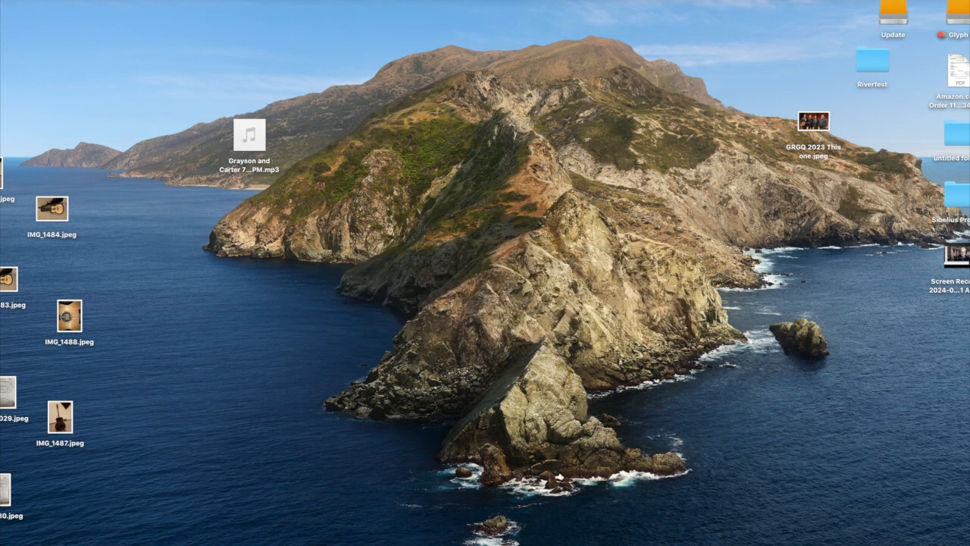
Reopen Quick Start and begin a new score from the Solo Piano template.
click(13, 0)
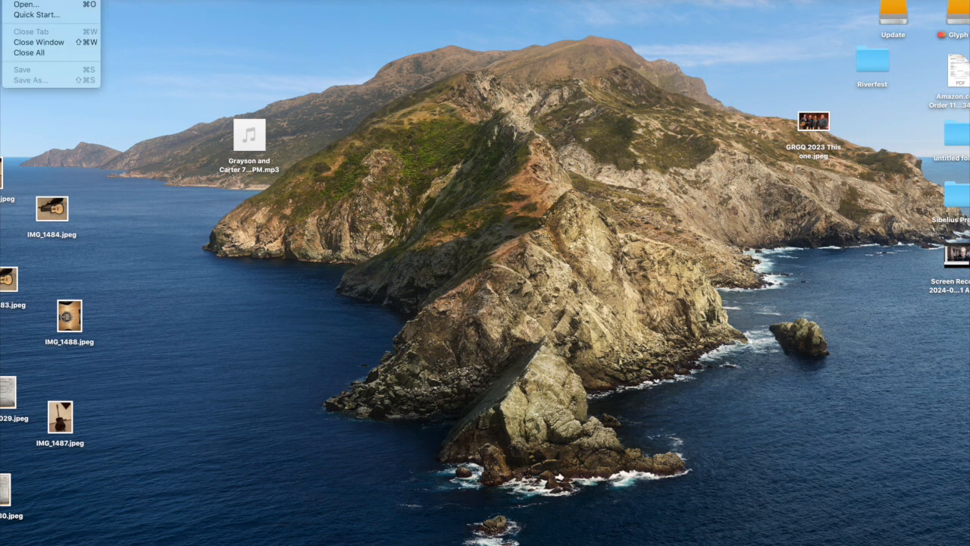
click(35, 14)
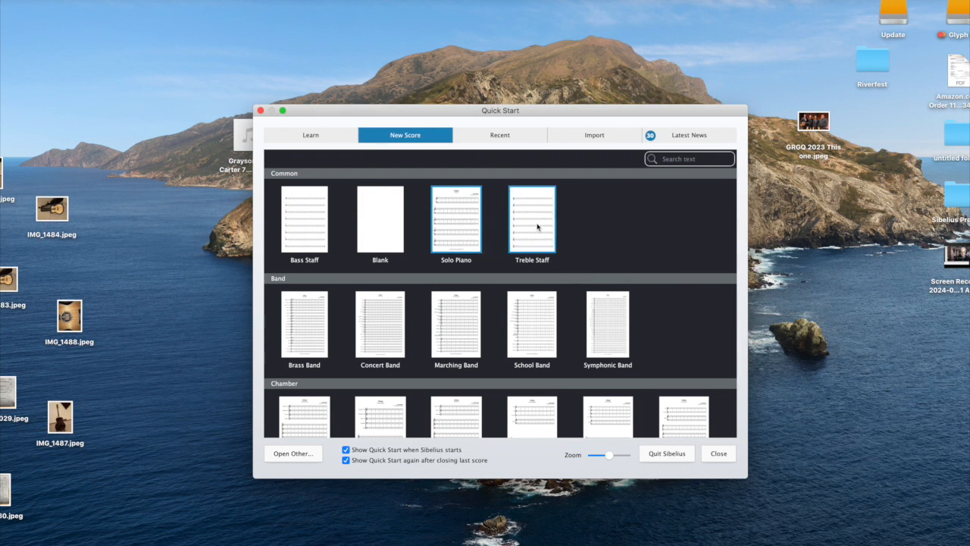
double_click(457, 219)
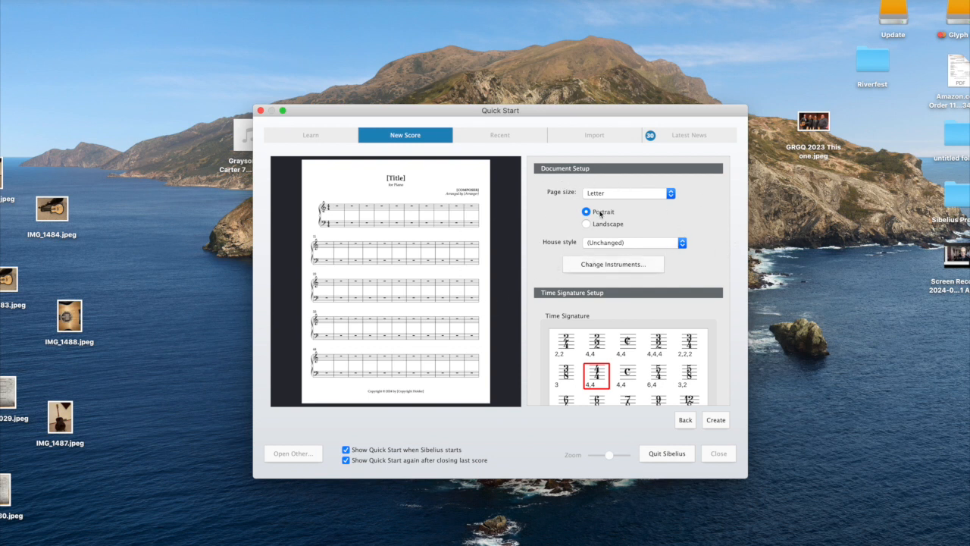
Set the page orientation to Landscape and choose the common time (C) time signature.
scroll(673, 210, down, 5)
scroll(673, 211, down, 10)
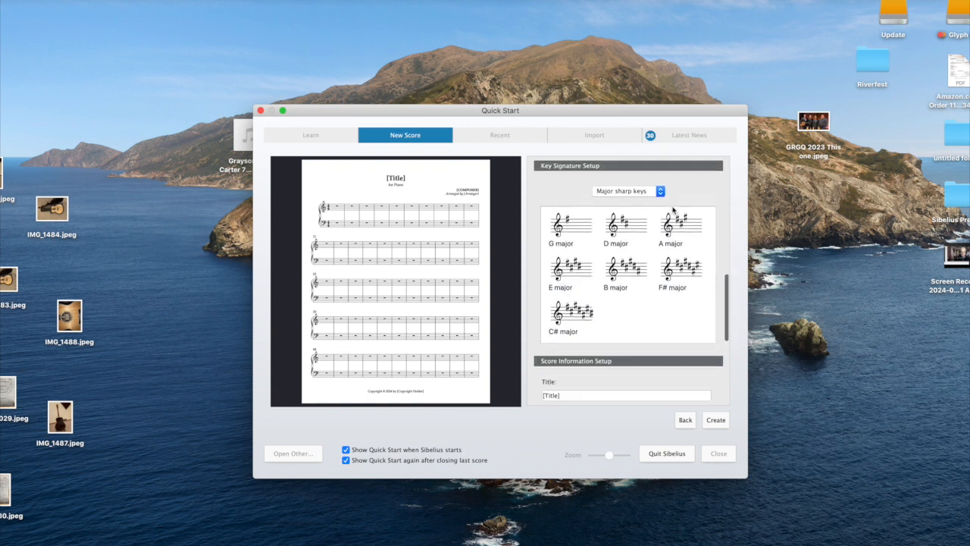
scroll(674, 211, up, 8)
scroll(673, 210, up, 8)
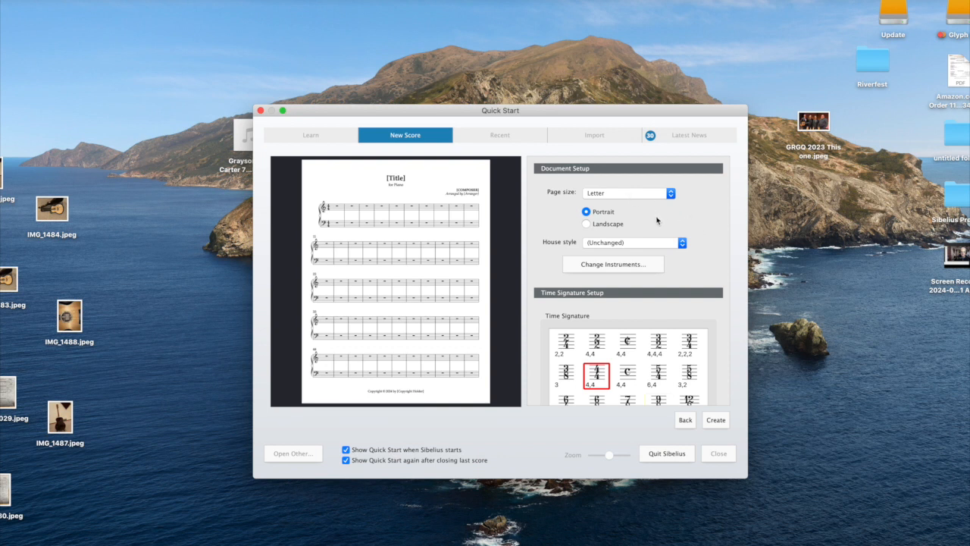
click(602, 225)
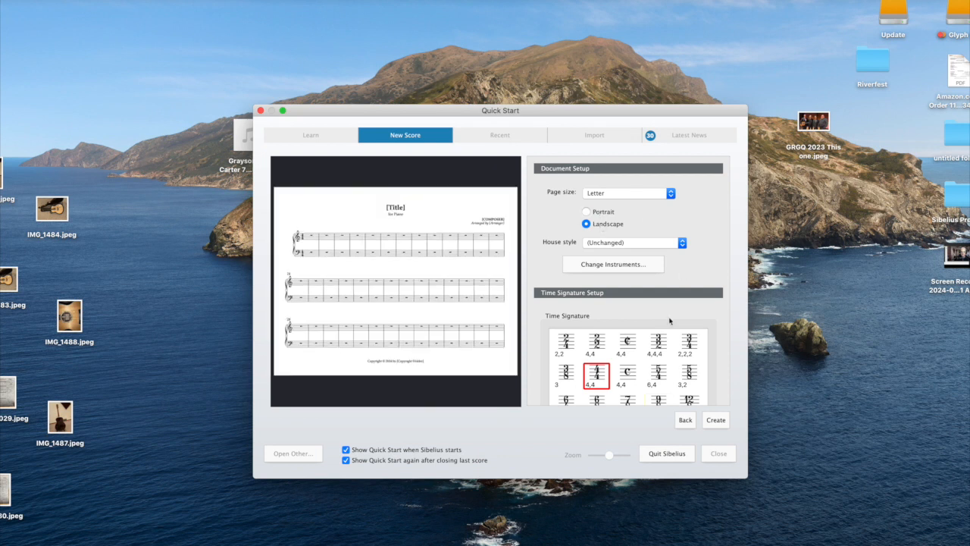
scroll(671, 314, down, 3)
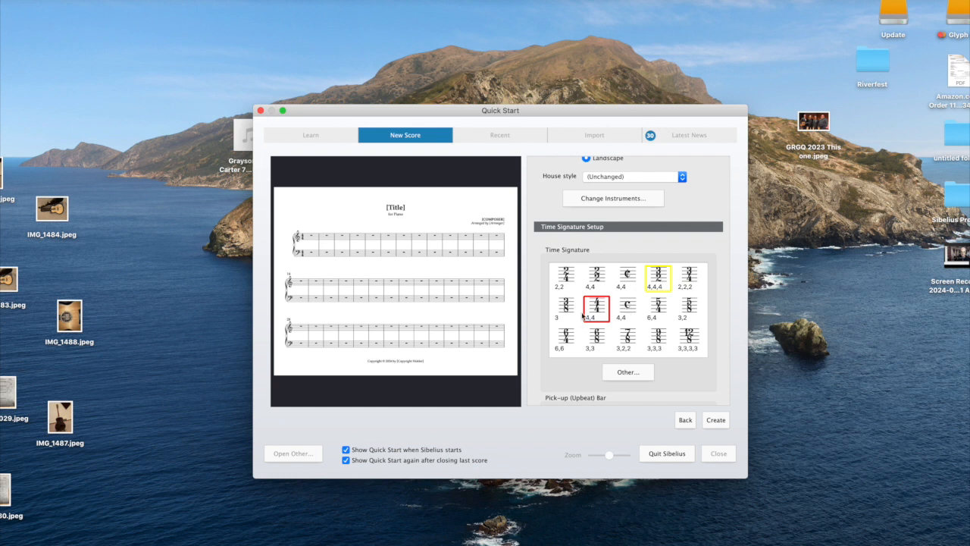
click(632, 313)
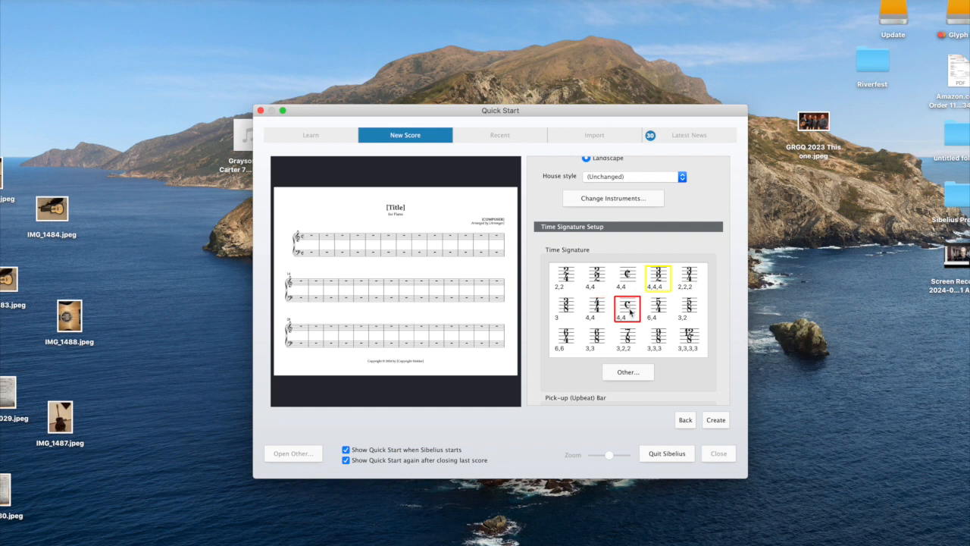
Have the score start with a pick-up bar one quarter note long.
scroll(632, 310, down, 6)
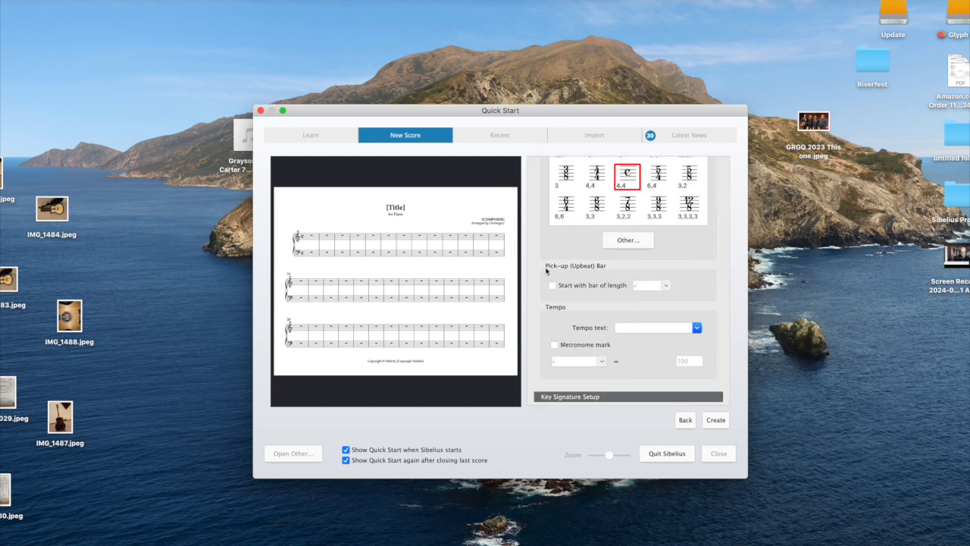
click(554, 286)
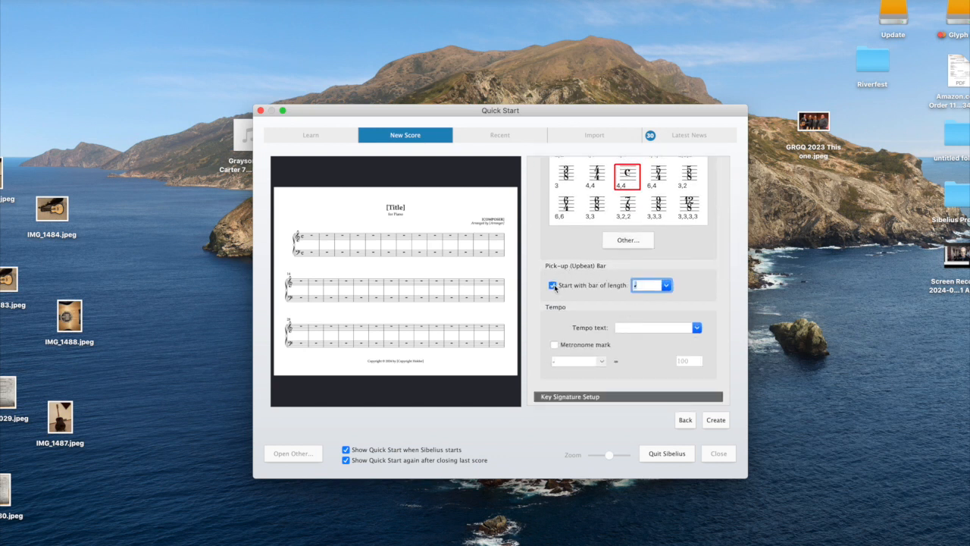
scroll(583, 318, down, 4)
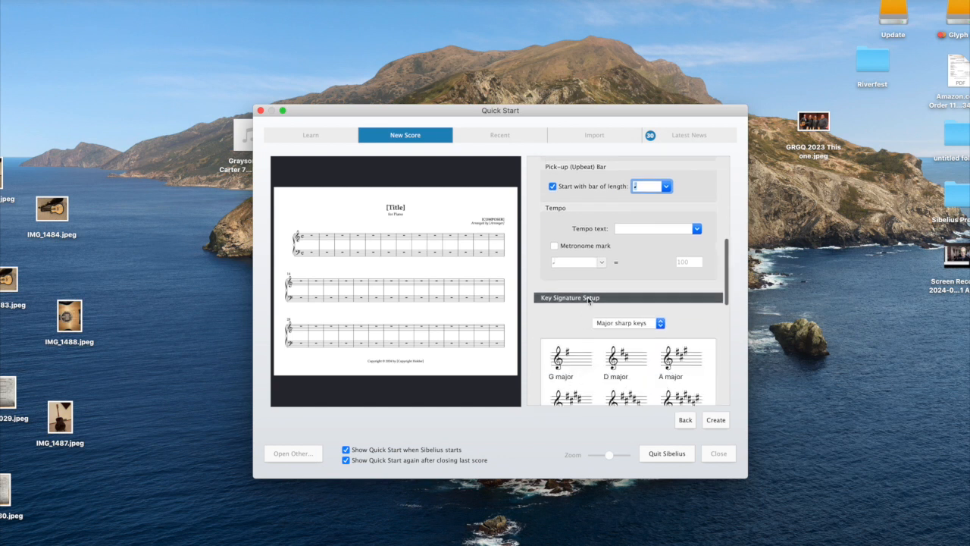
scroll(584, 318, up, 4)
key(Tab)
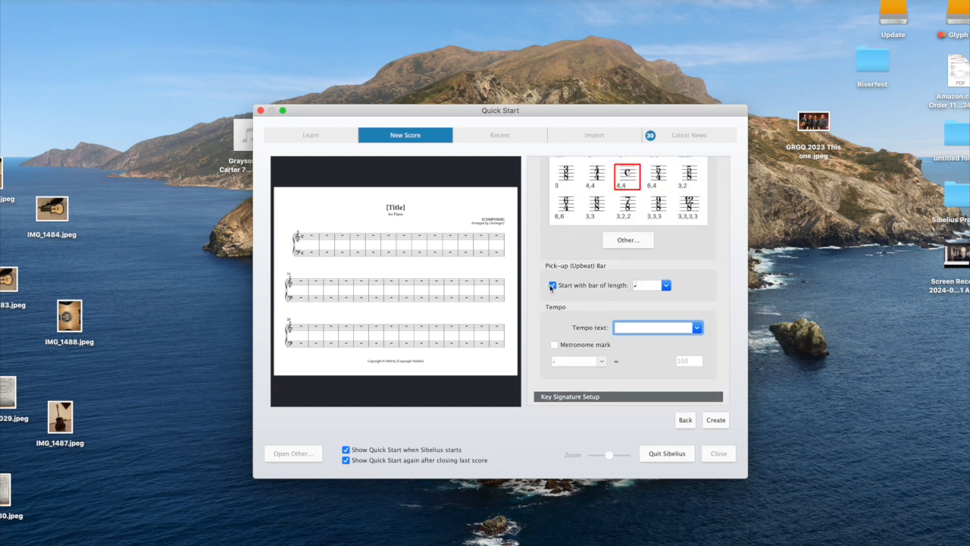
Enter "Gelobet seist du, Jesu Christ" as the tempo text.
scroll(677, 288, up, 5)
scroll(676, 292, down, 4)
scroll(677, 299, down, 3)
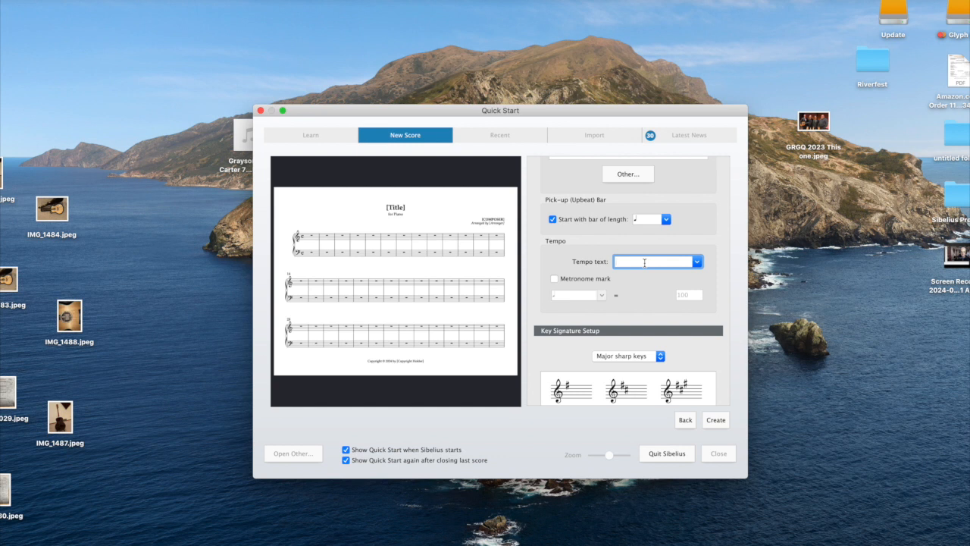
text(Ge)
text(lobe)
text(t seist du)
text(, Jesu Christ)
Set the key signature to G major.
scroll(667, 294, down, 3)
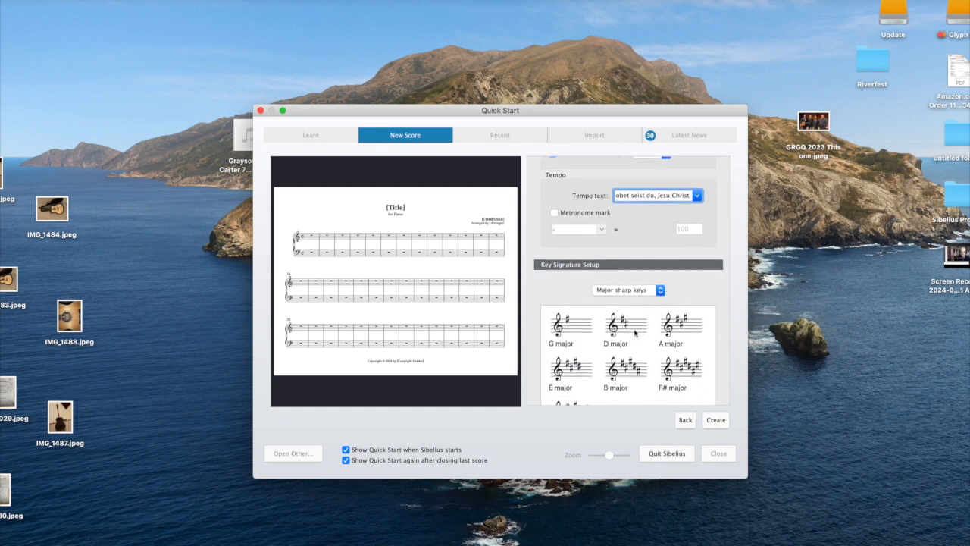
click(578, 338)
scroll(667, 274, down, 5)
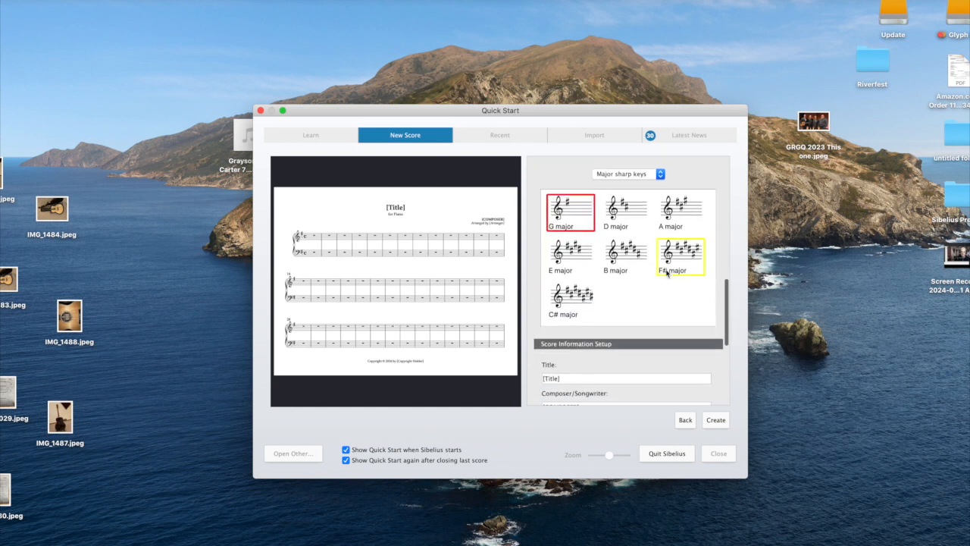
Replace the placeholder title with "FOUR PART CHORALES".
scroll(667, 273, down, 5)
click(584, 259)
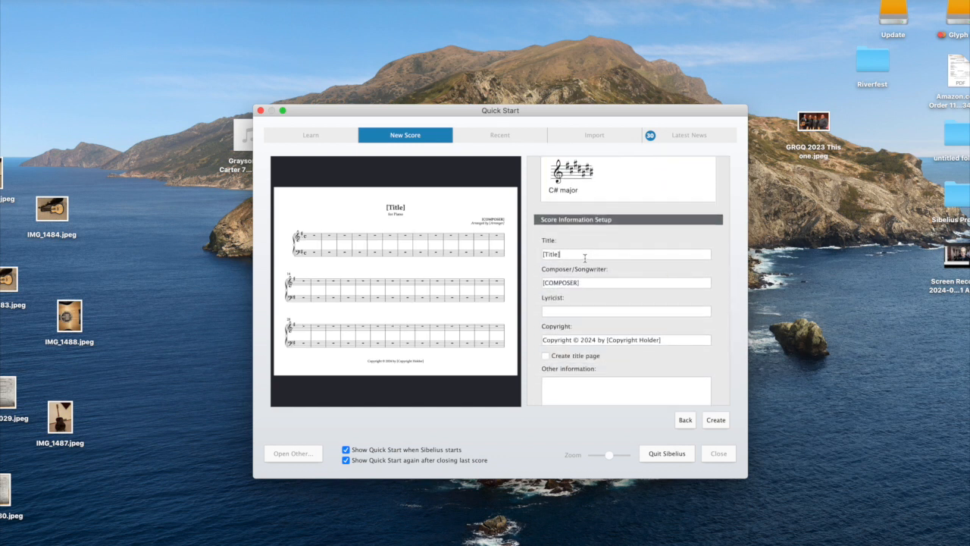
drag(585, 258, 524, 254)
key(BackSpace)
text(FOUR PART CHORALES)
Replace the placeholder composer with "J.S. Bach (1685-1750)".
drag(586, 281, 476, 282)
text(J.S. BAC)
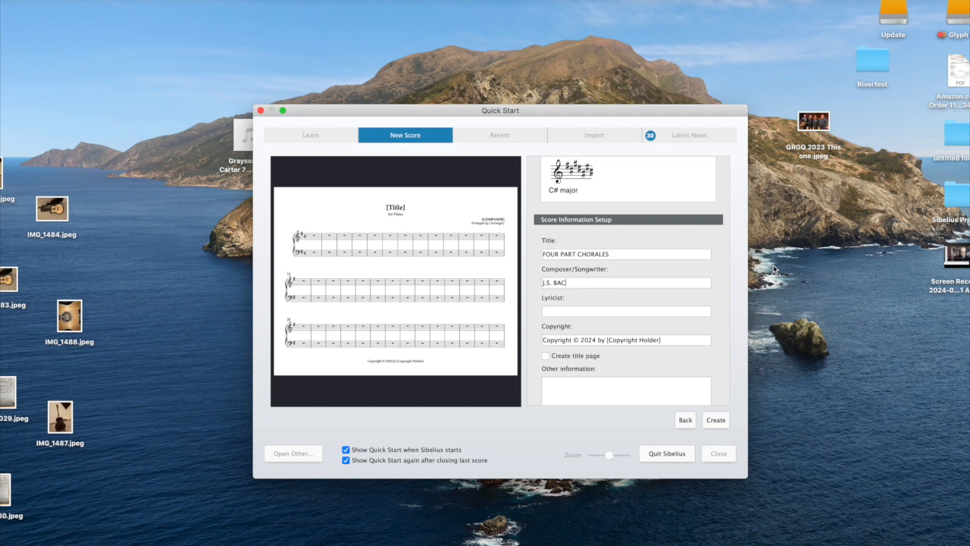
key(BackSpace)
key(BackSpace)
scroll(657, 307, down, 1)
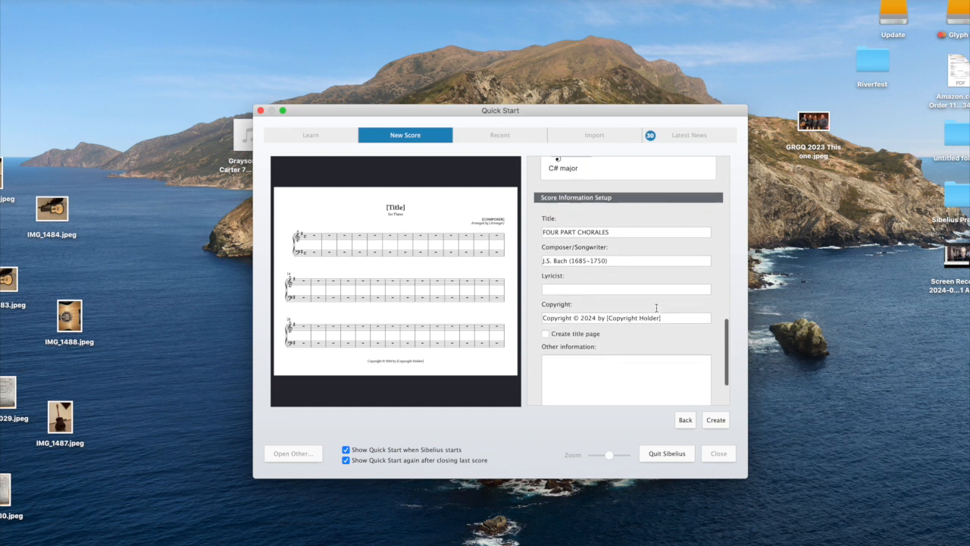
Replace the copyright holder placeholder in the copyright line with the holder's full name.
scroll(656, 307, down, 1)
drag(663, 303, 603, 304)
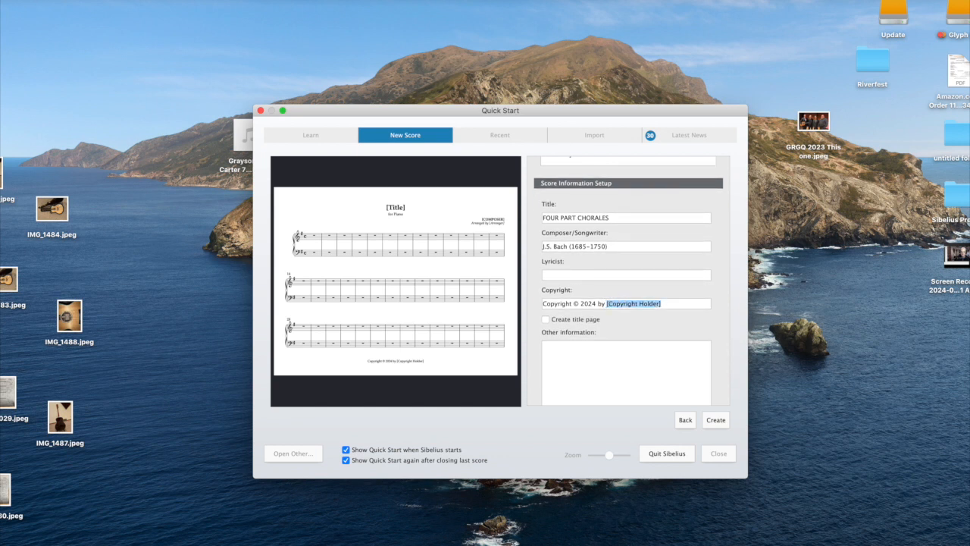
text(Brian)
scroll(604, 327, down, 1)
scroll(604, 327, down, 1)
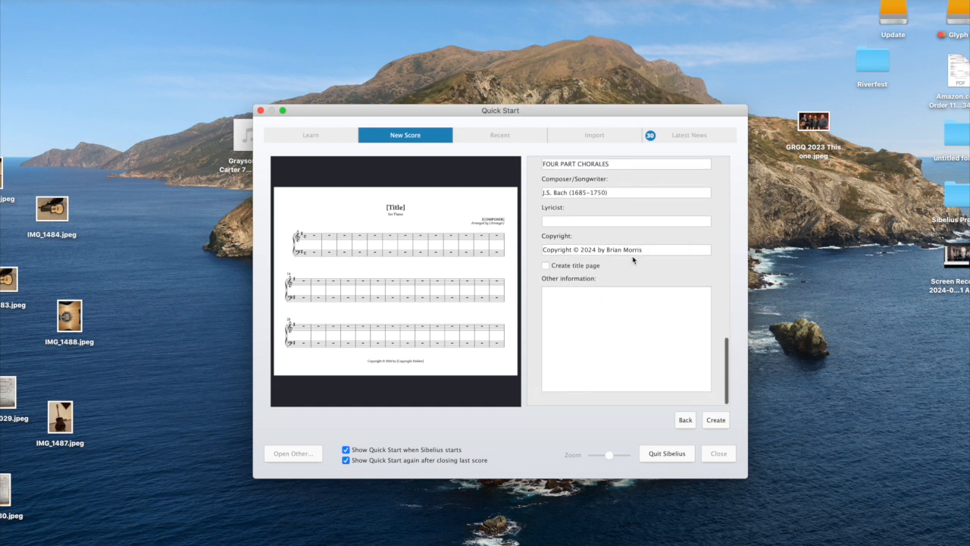
Review the new score settings, create the score, and move its window fully into view.
scroll(639, 267, up, 10)
scroll(639, 267, down, 10)
scroll(677, 288, up, 1)
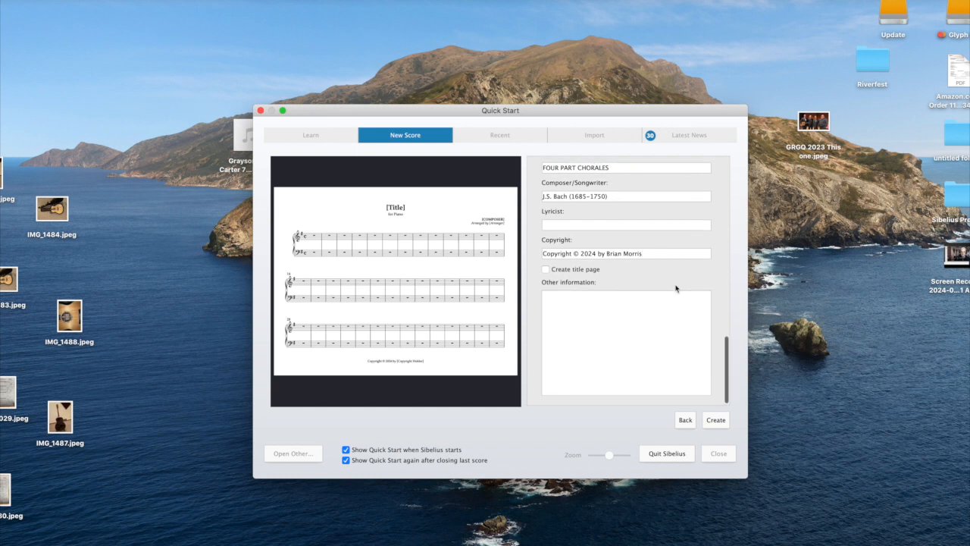
scroll(677, 288, up, 15)
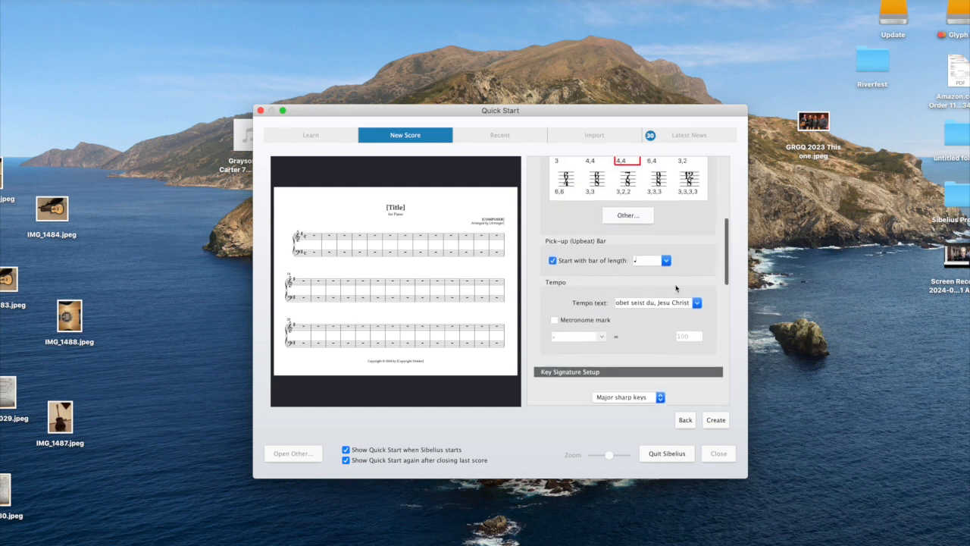
scroll(677, 289, down, 15)
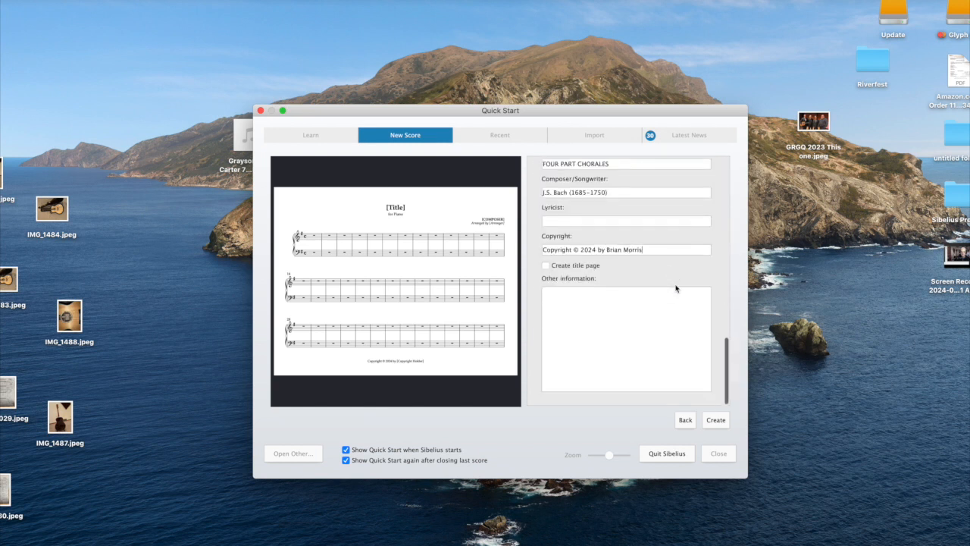
click(716, 421)
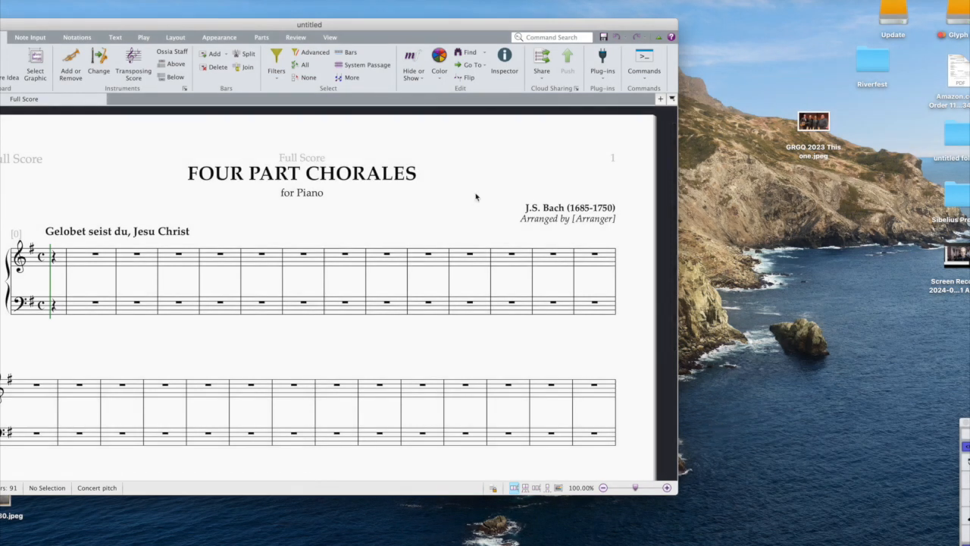
drag(359, 27, 472, 23)
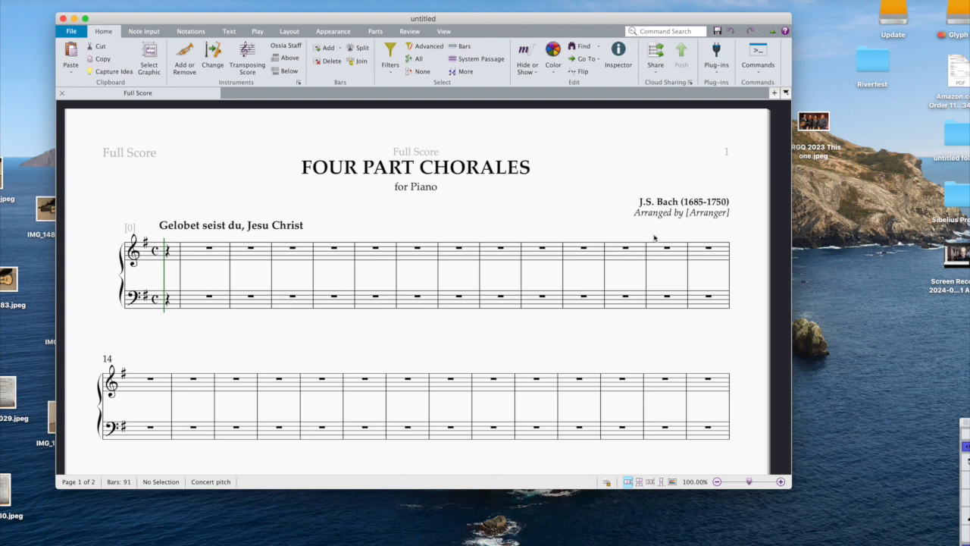
Delete the "for Piano" subtitle and the "Arranged by [Arranger]" line beneath the composer.
click(424, 188)
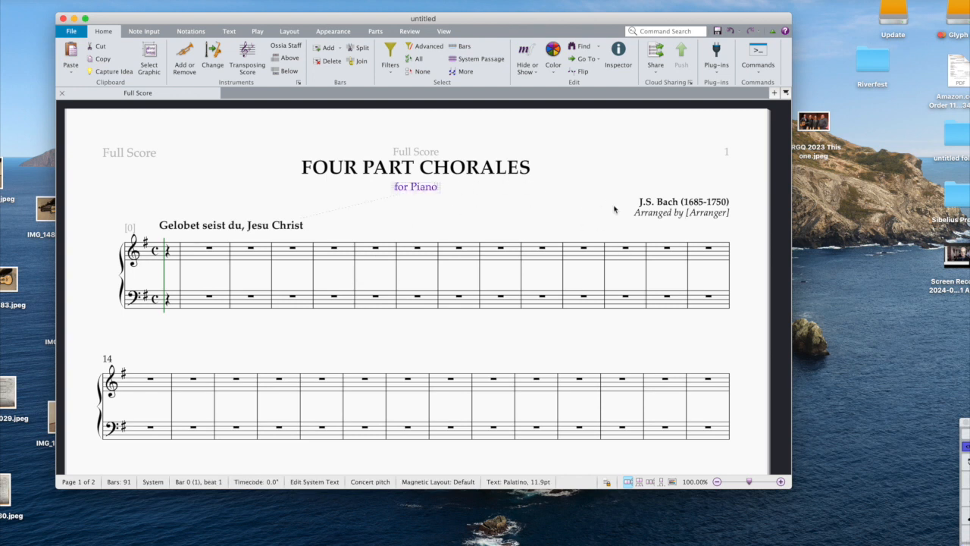
key(Delete)
click(658, 217)
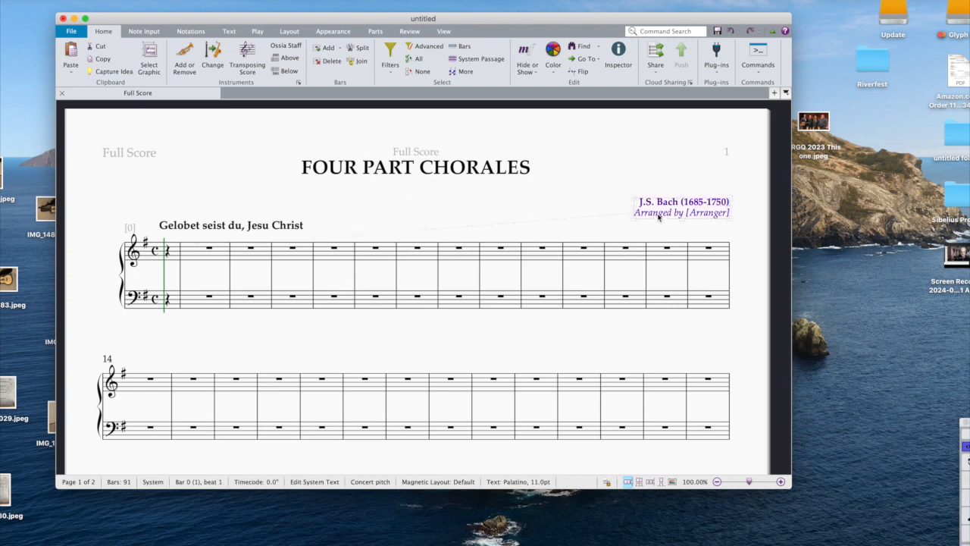
double_click(704, 218)
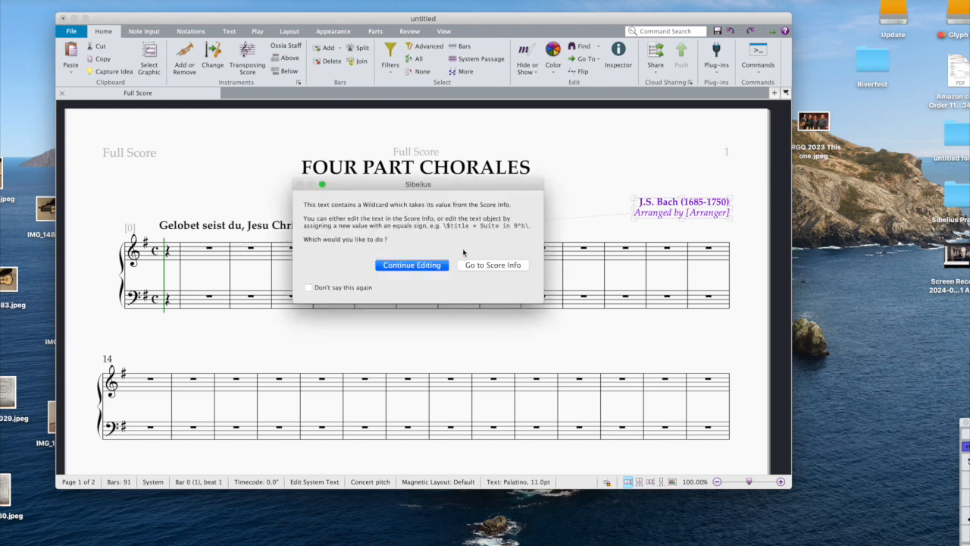
click(441, 267)
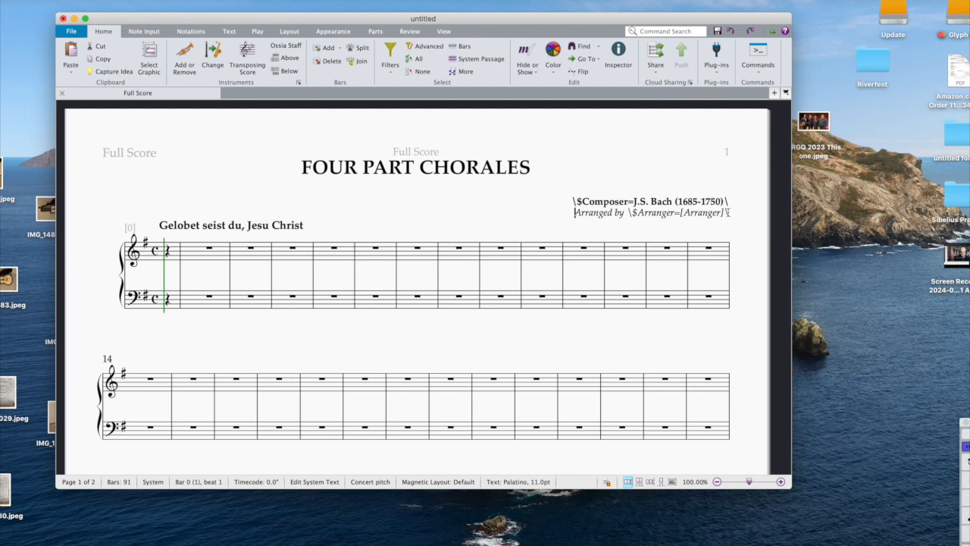
drag(729, 213, 563, 216)
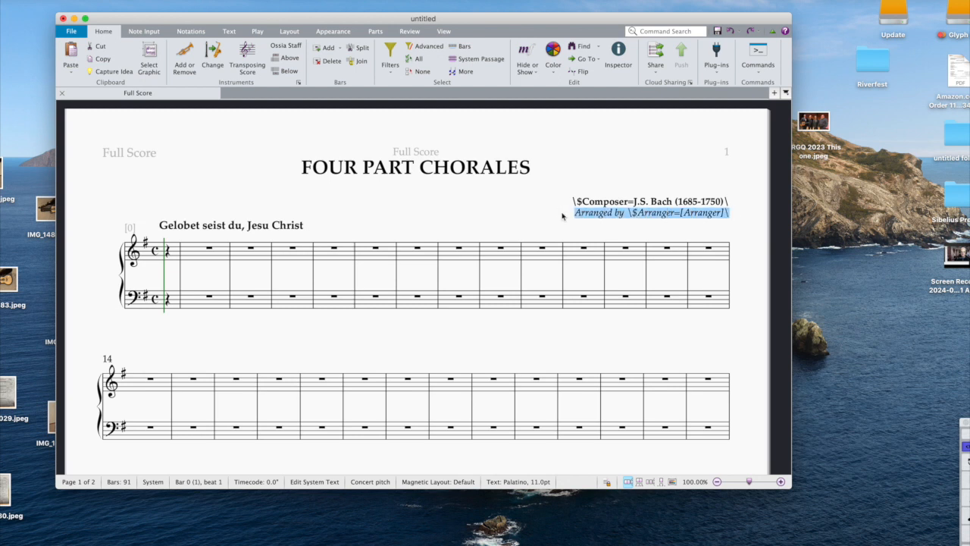
key(BackSpace)
click(563, 218)
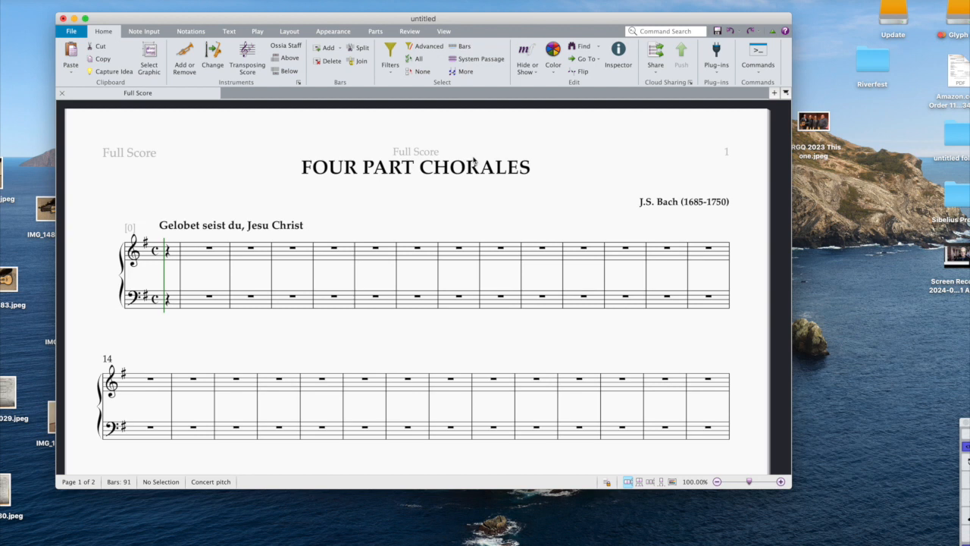
Save the score as "FOUR PART CHORALES" in the Scores folder within Documents.
key(super+s)
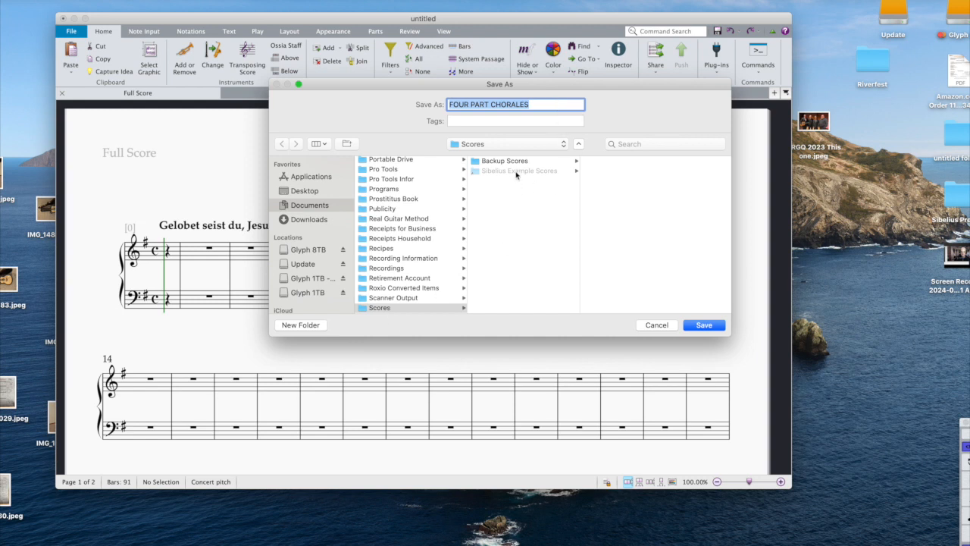
scroll(403, 306, down, 1)
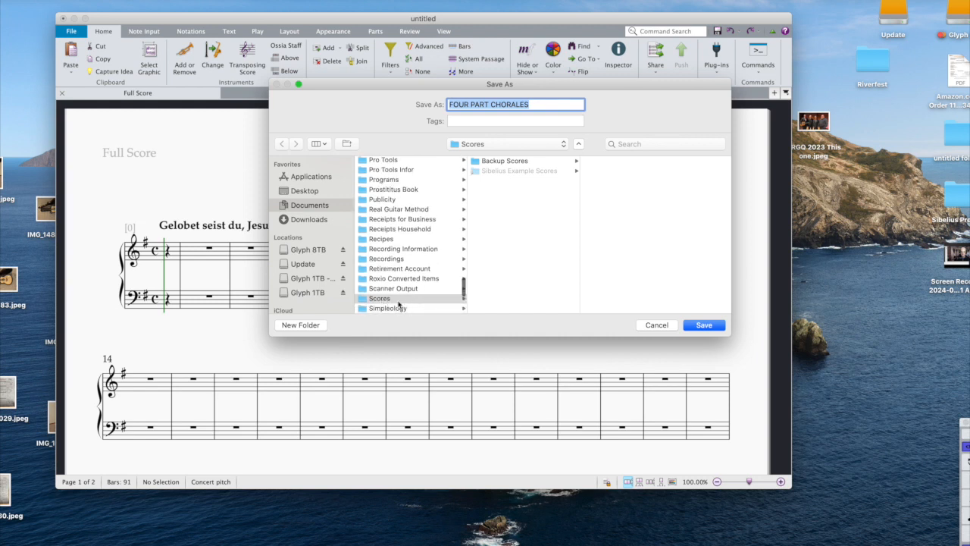
click(401, 299)
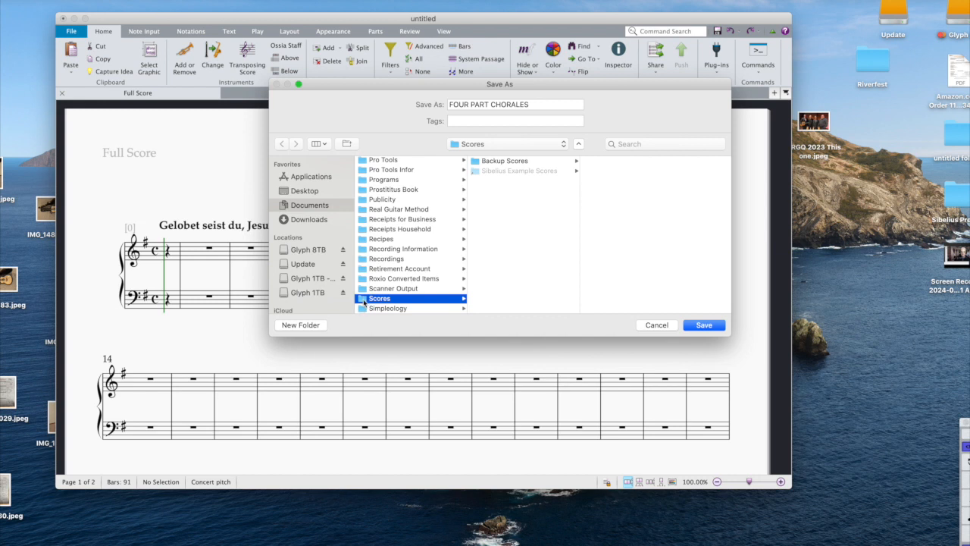
scroll(454, 291, down, 5)
scroll(453, 291, up, 15)
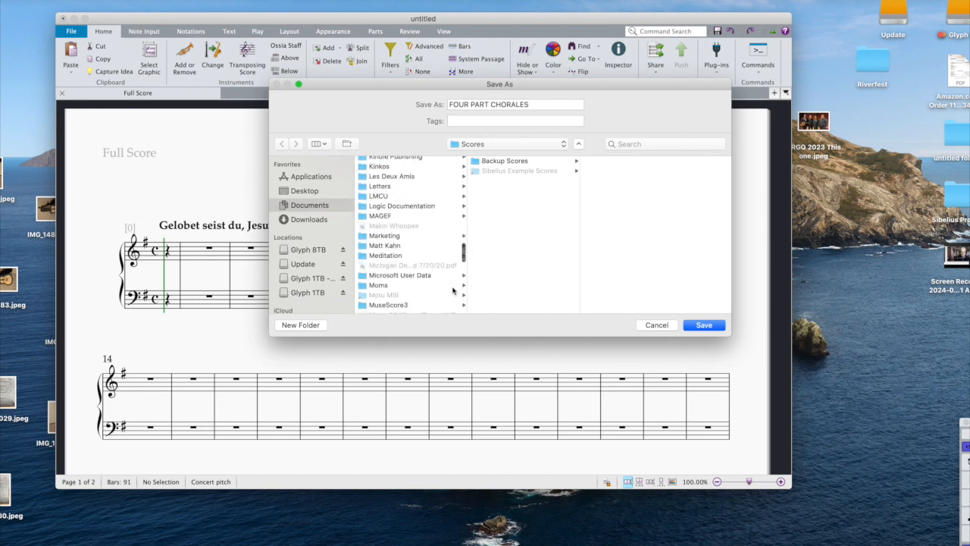
scroll(453, 291, down, 15)
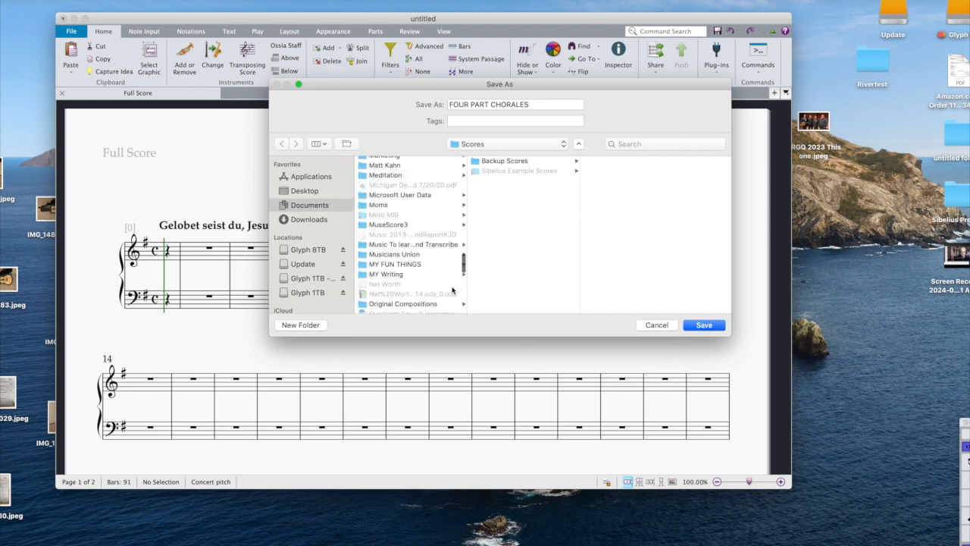
scroll(453, 291, down, 5)
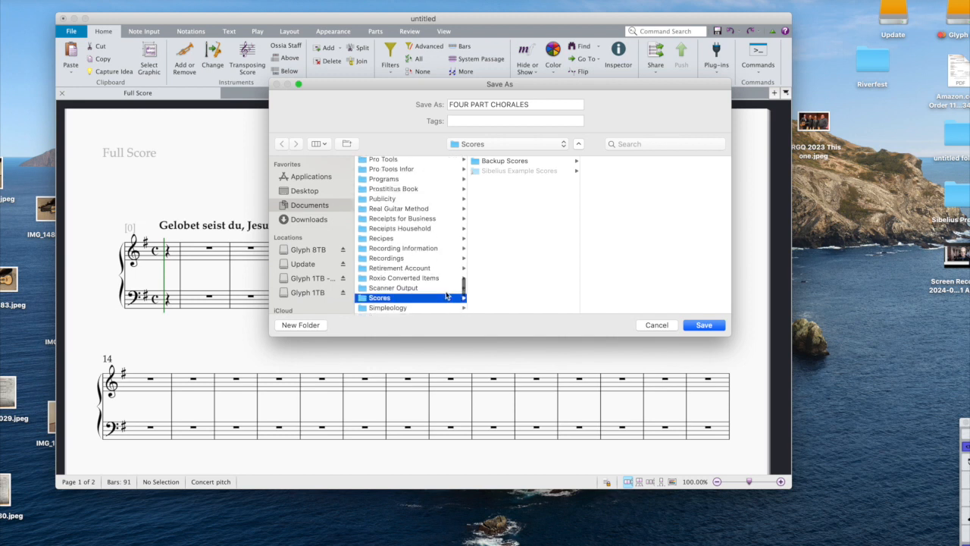
click(707, 327)
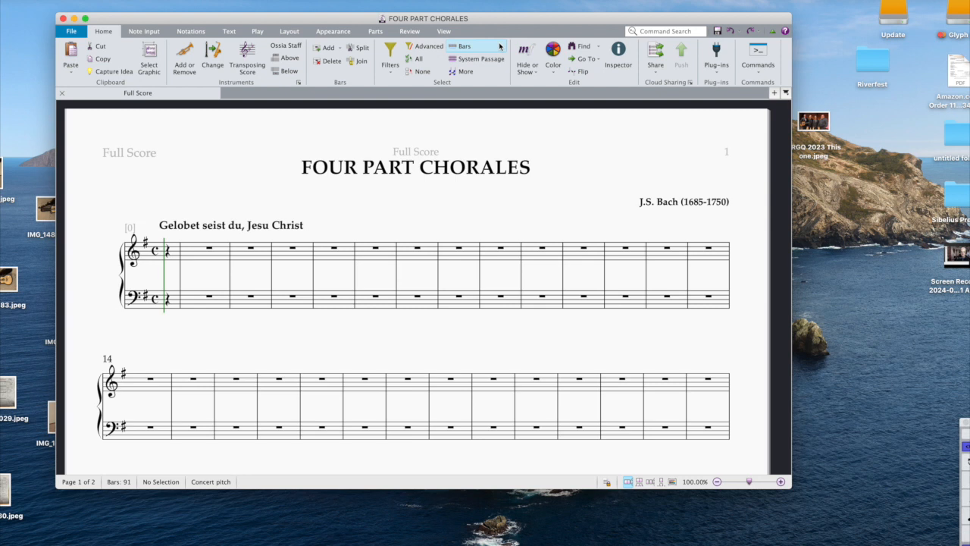
Check the default save location, auto-save interval and backup settings in the Saving and Exporting preferences.
drag(491, 24, 526, 22)
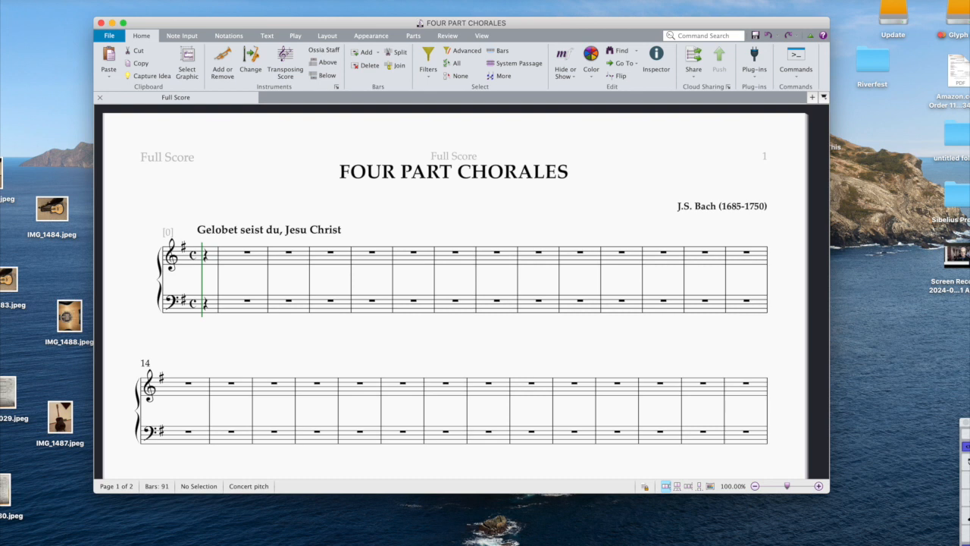
click(0, 0)
mouse_move(0, 0)
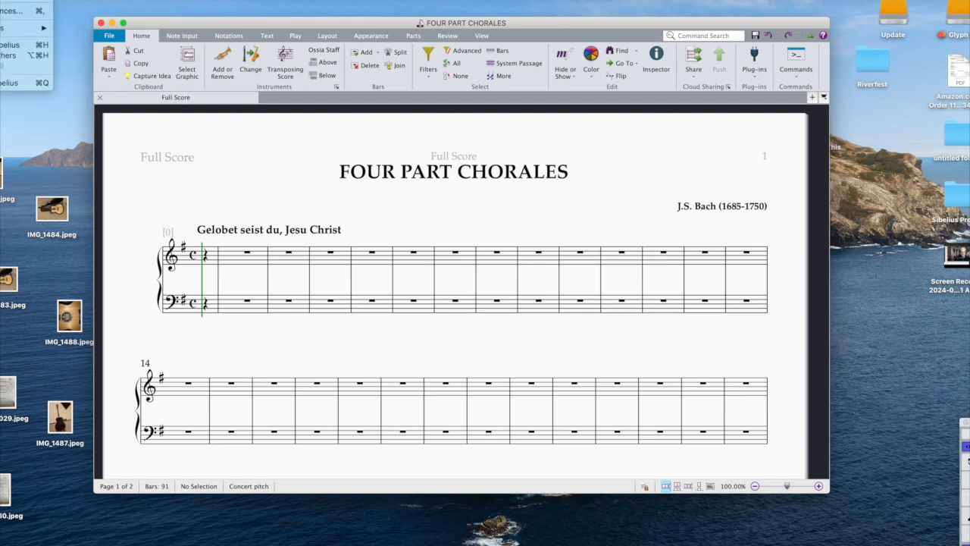
click(22, 11)
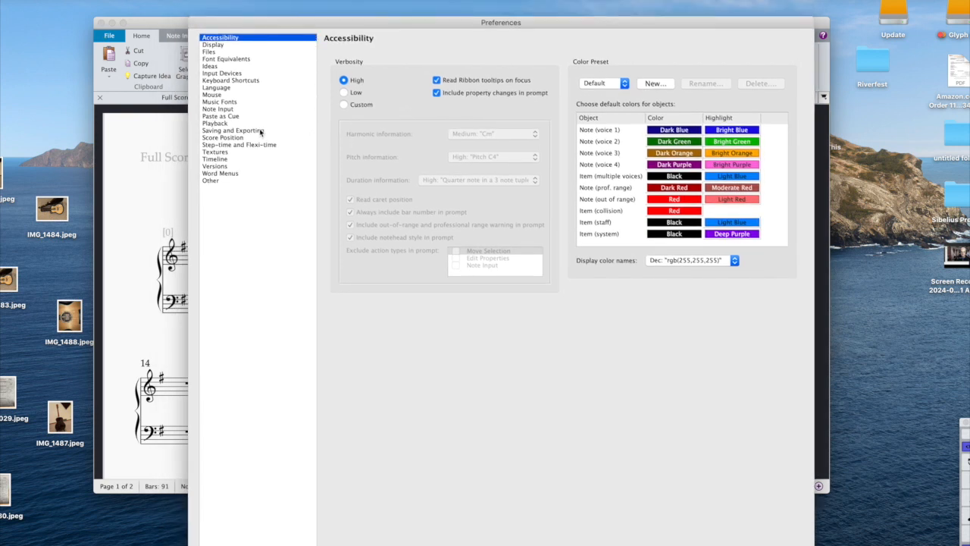
click(260, 132)
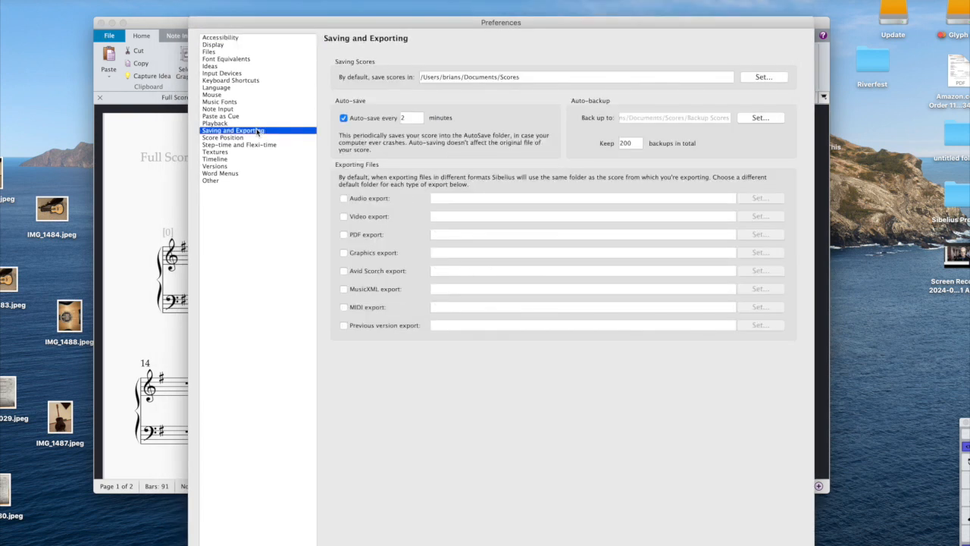
click(408, 120)
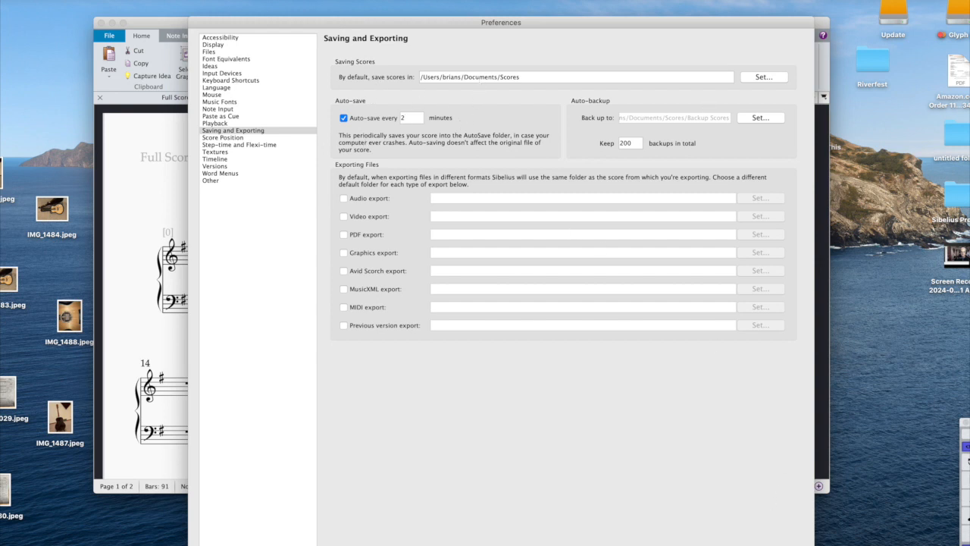
click(787, 543)
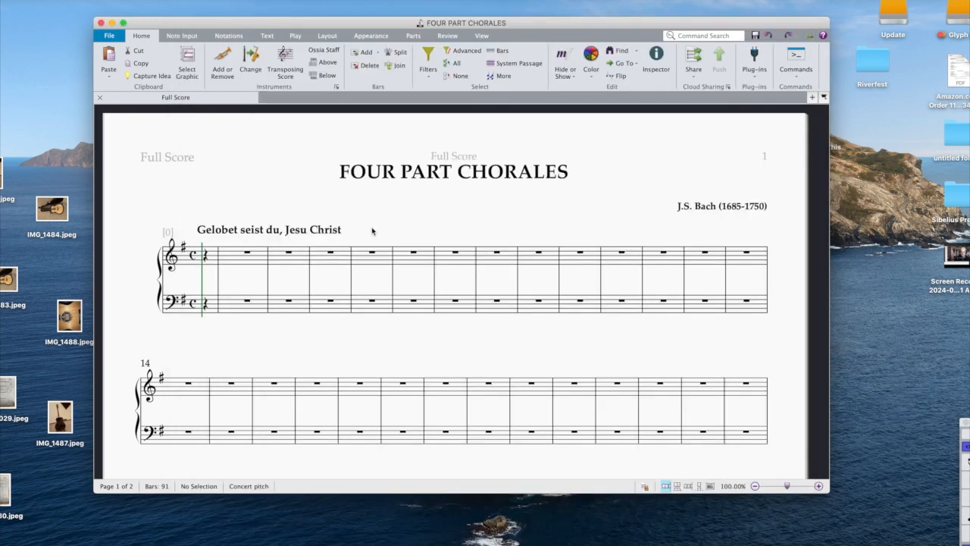
Bring the Keypad onto the score, placing it to the right of the title.
drag(969, 423, 630, 181)
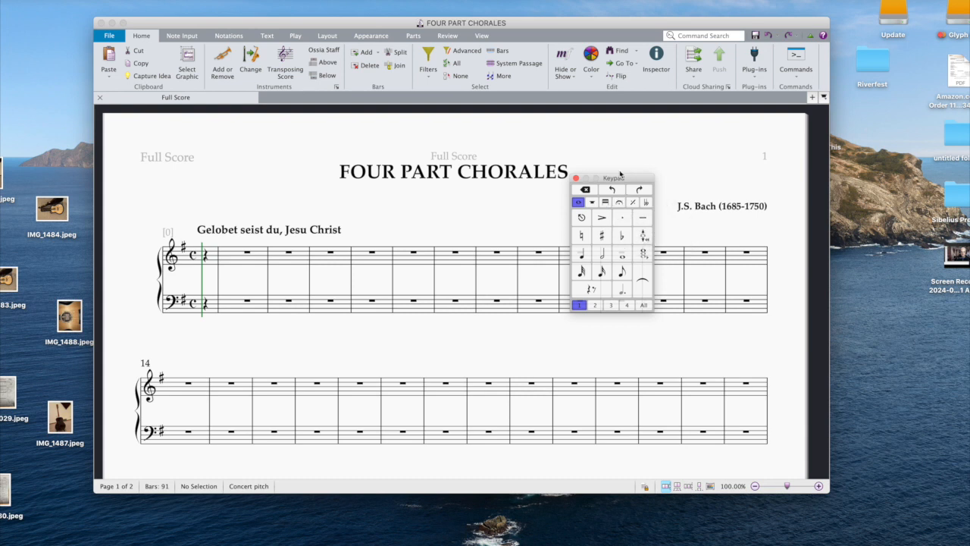
drag(622, 180, 655, 181)
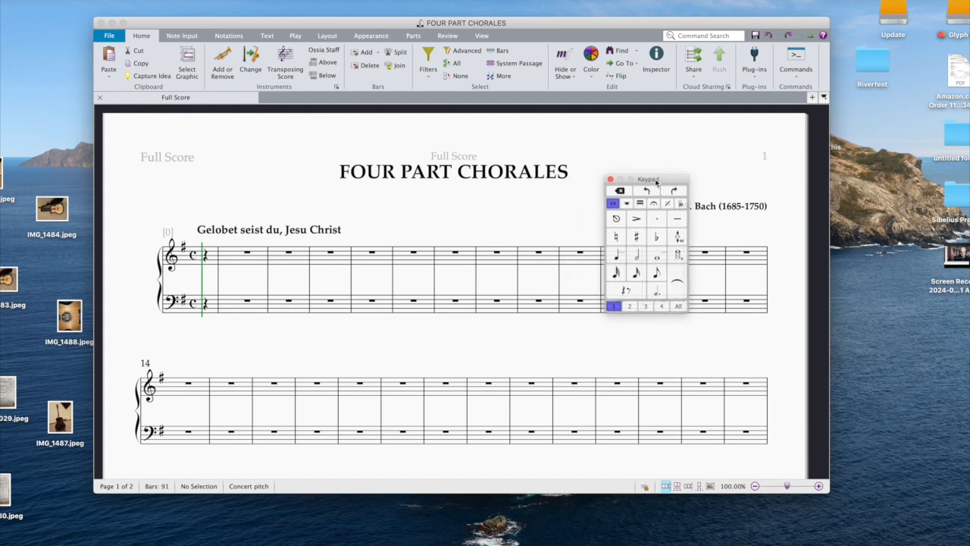
Close the Keypad and restore it over the score by searching the commands for "keypa".
click(610, 180)
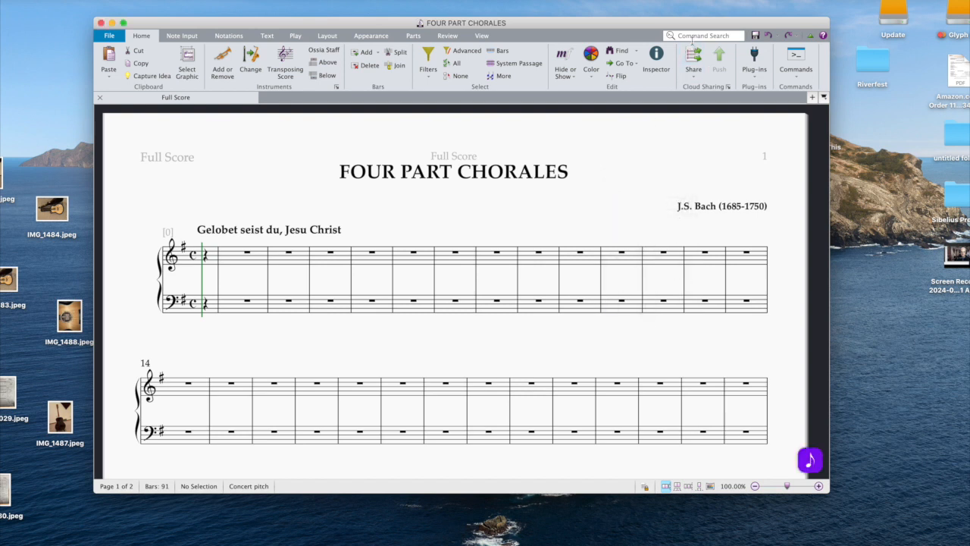
text(keypa)
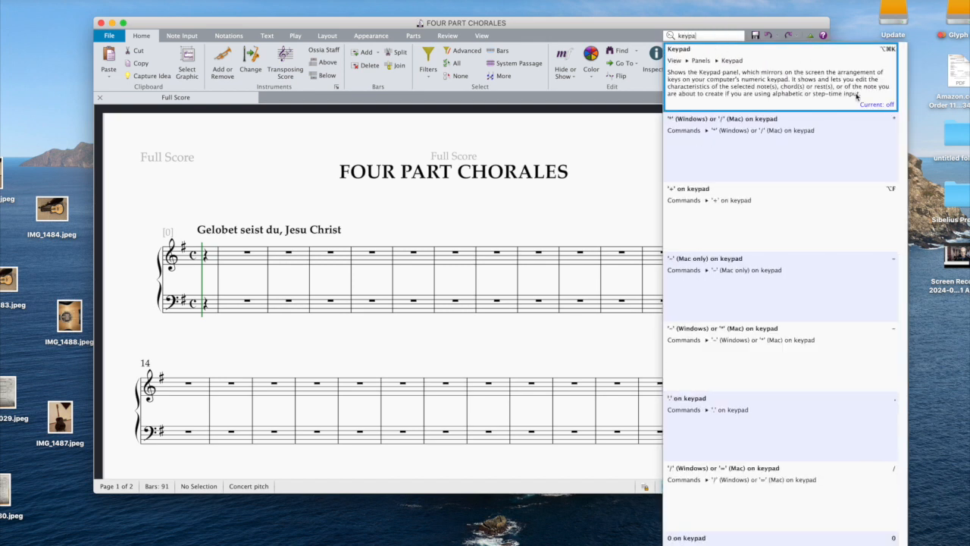
click(887, 107)
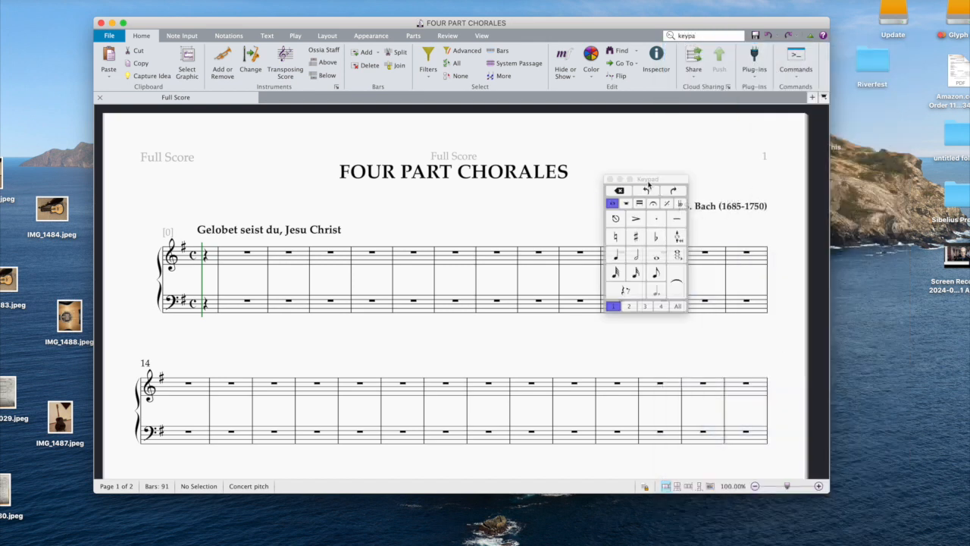
click(711, 36)
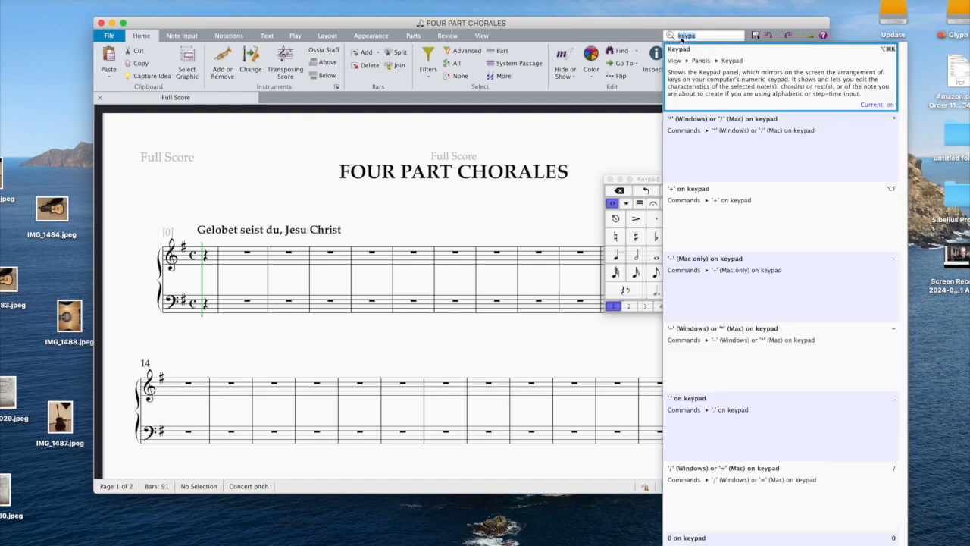
click(575, 155)
drag(652, 181, 654, 157)
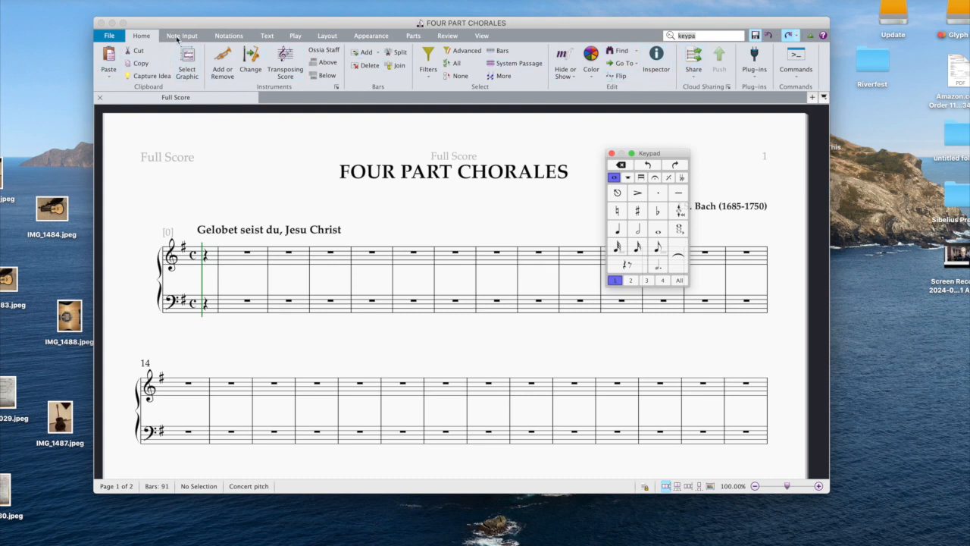
Review the note input tools and look through the full collection of notation lines, from slurs and hairpins to guitar lines.
click(145, 39)
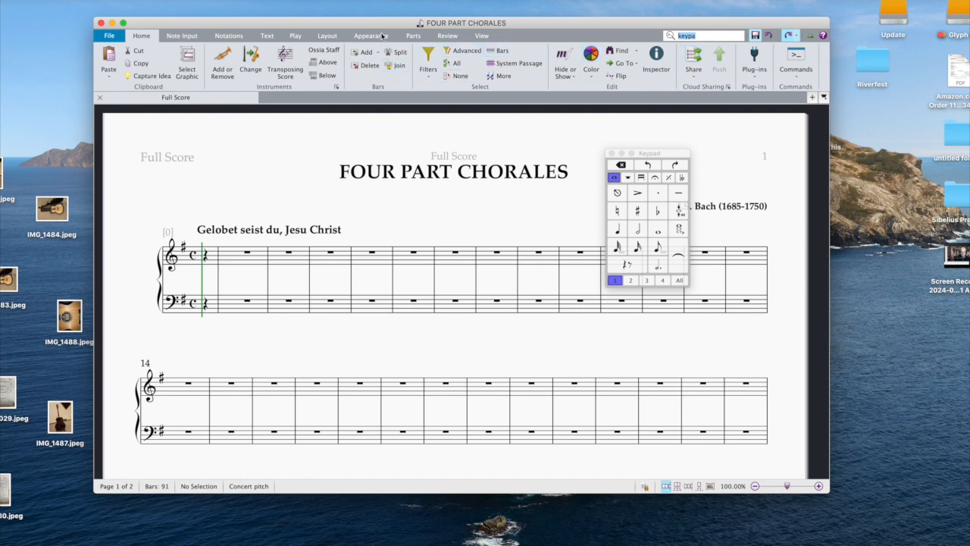
click(193, 36)
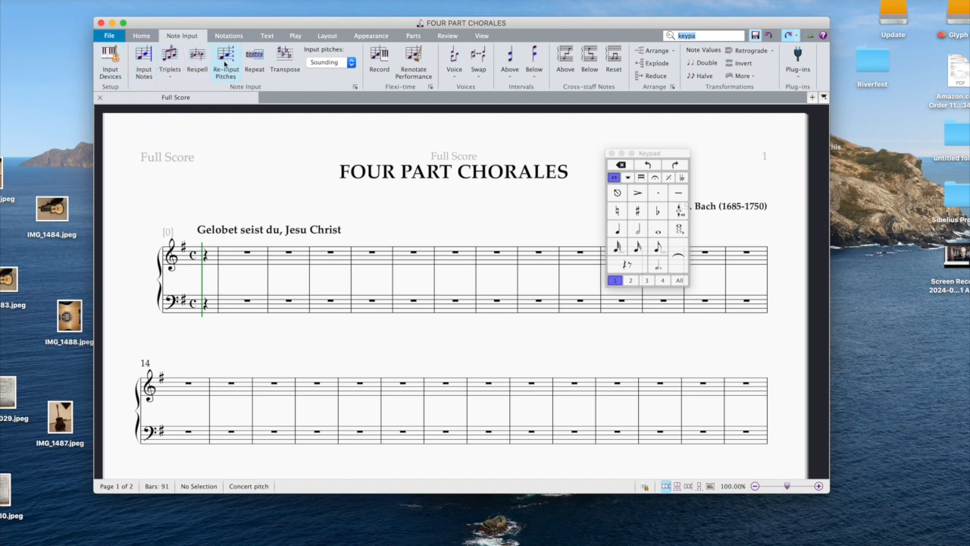
click(228, 35)
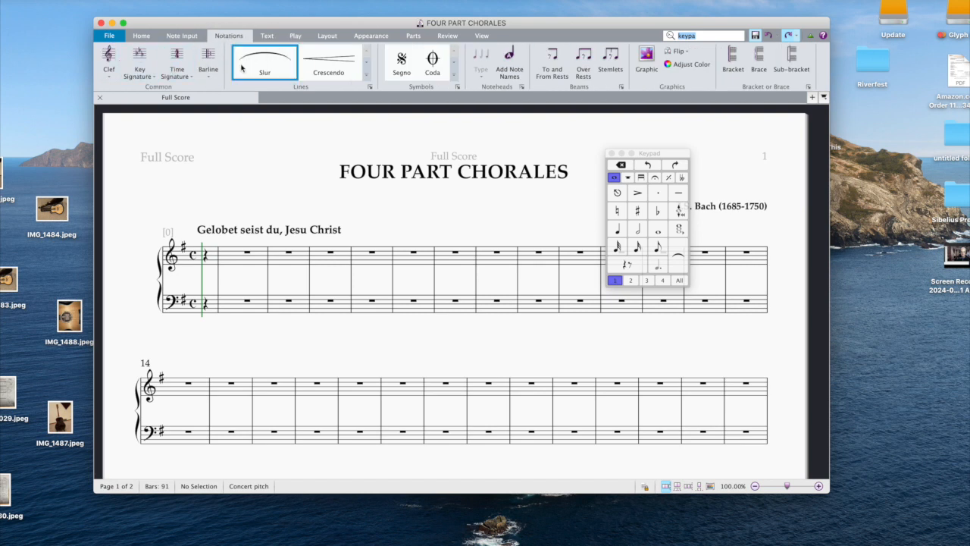
click(368, 77)
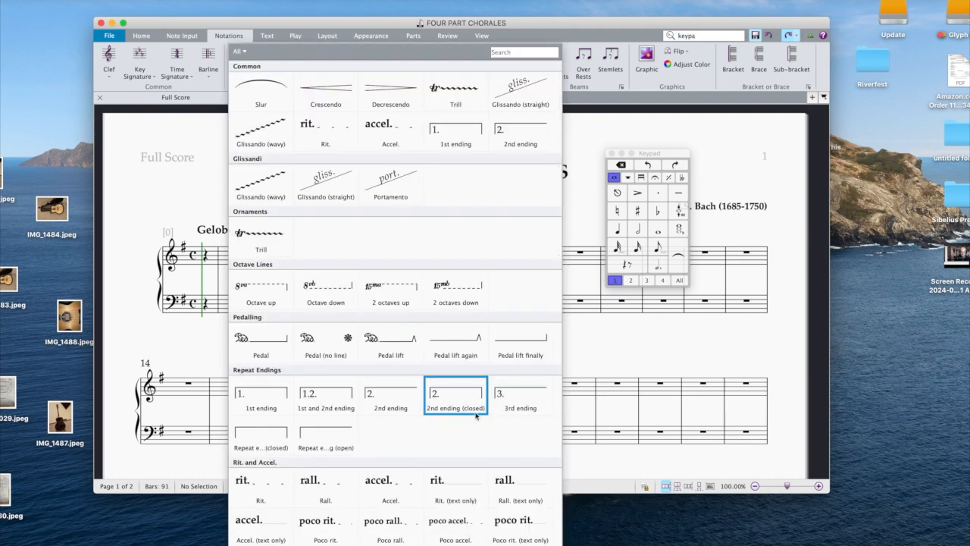
scroll(459, 409, down, 10)
scroll(476, 416, down, 10)
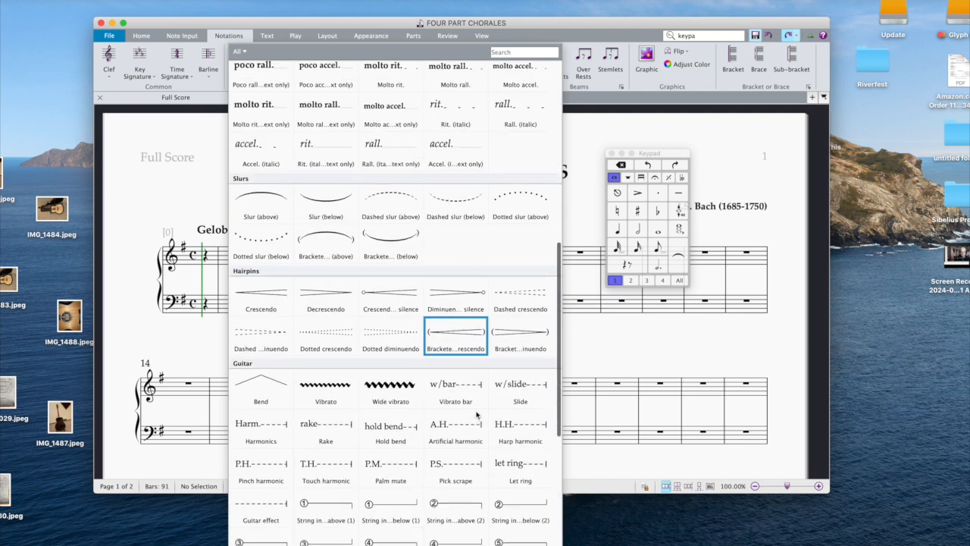
scroll(476, 416, up, 10)
scroll(372, 113, up, 10)
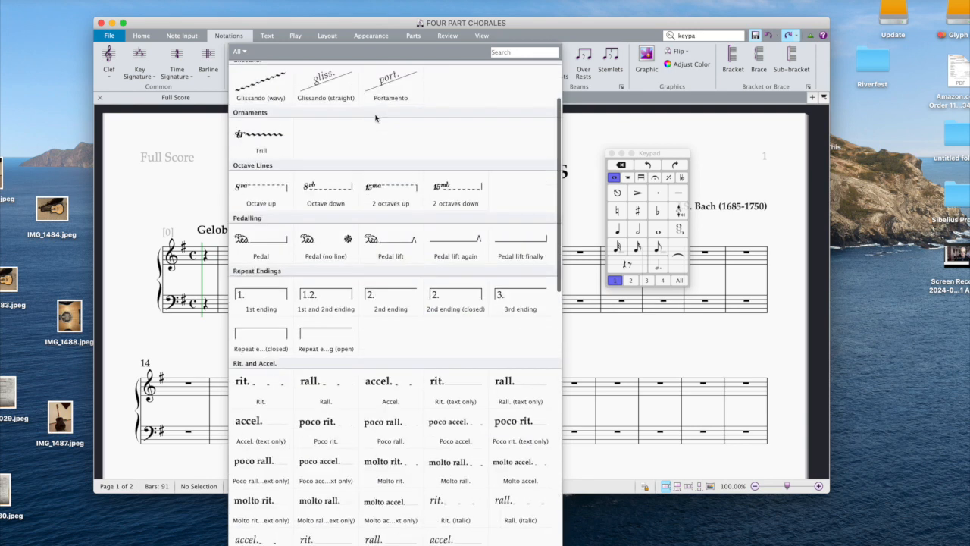
click(203, 101)
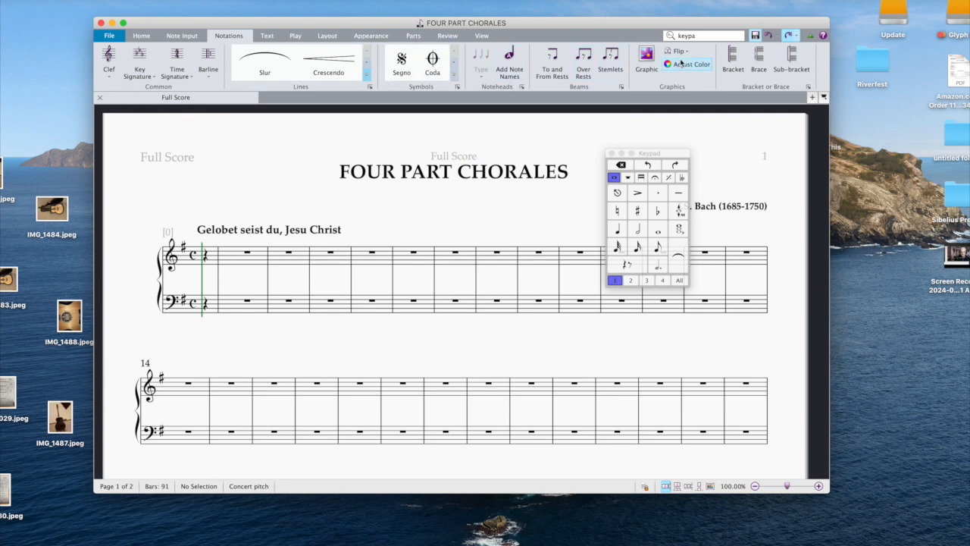
Examine the available text styles, such as tempo, technique and general text, and the lyrics line options.
click(270, 39)
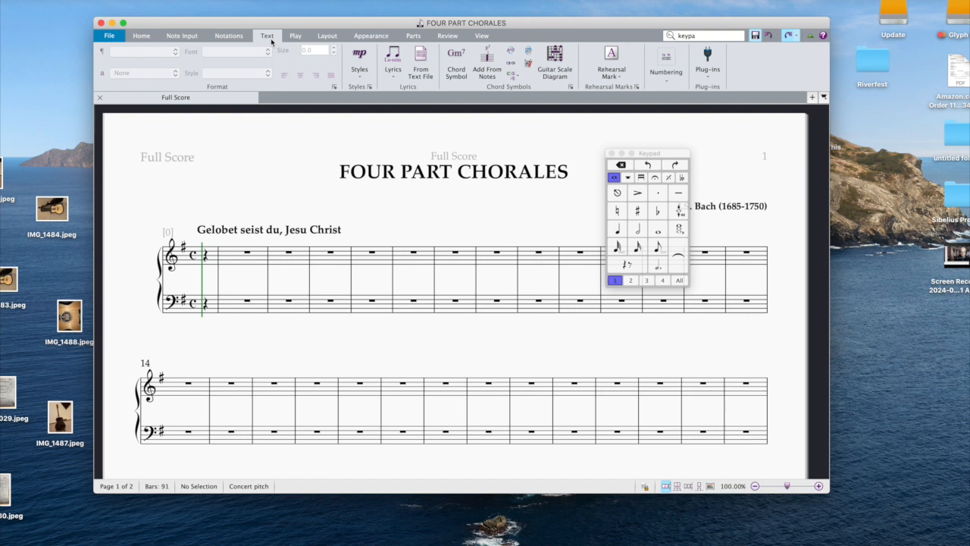
click(364, 63)
scroll(597, 263, down, 3)
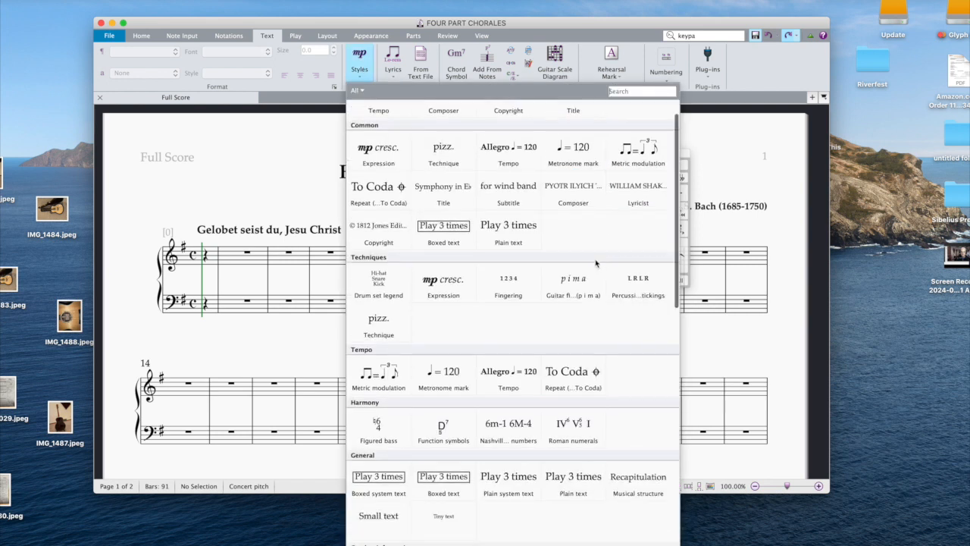
scroll(596, 264, up, 4)
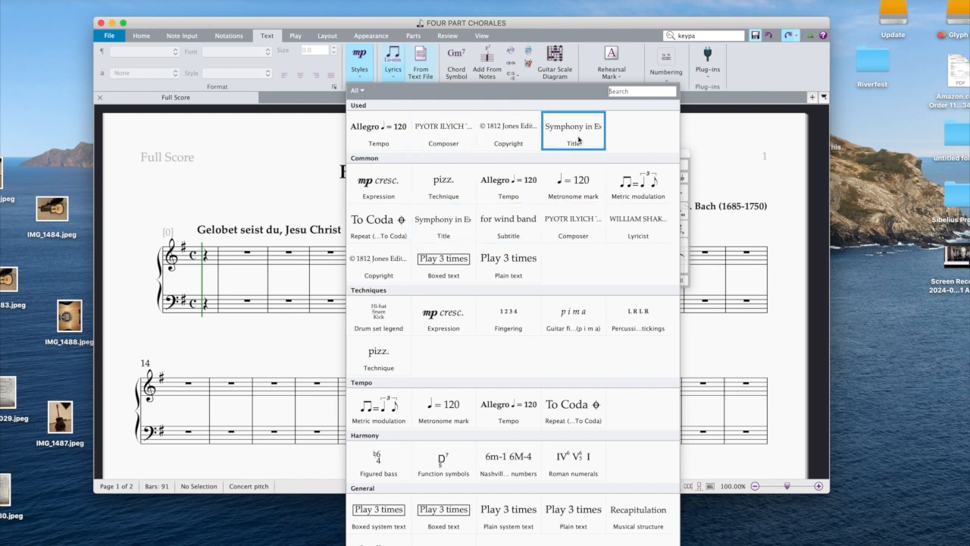
click(251, 144)
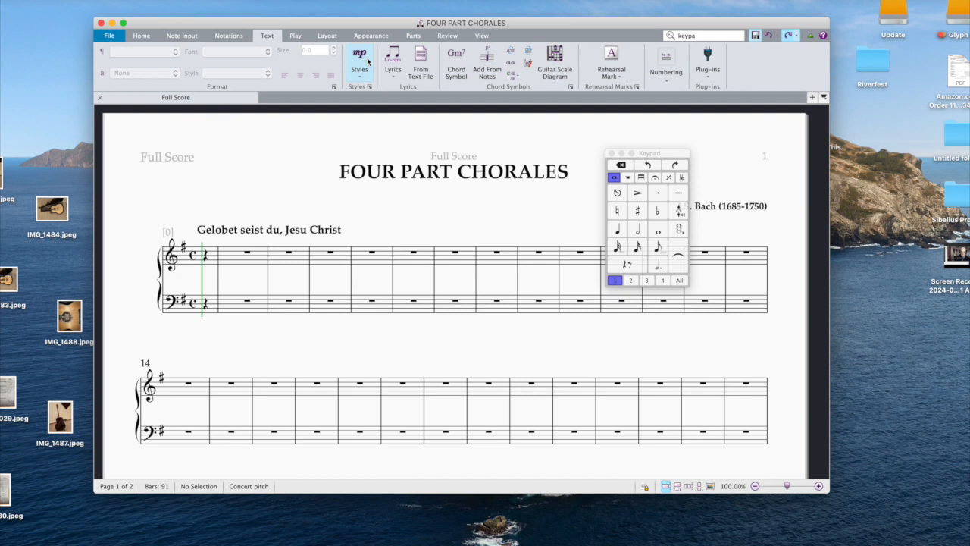
click(367, 61)
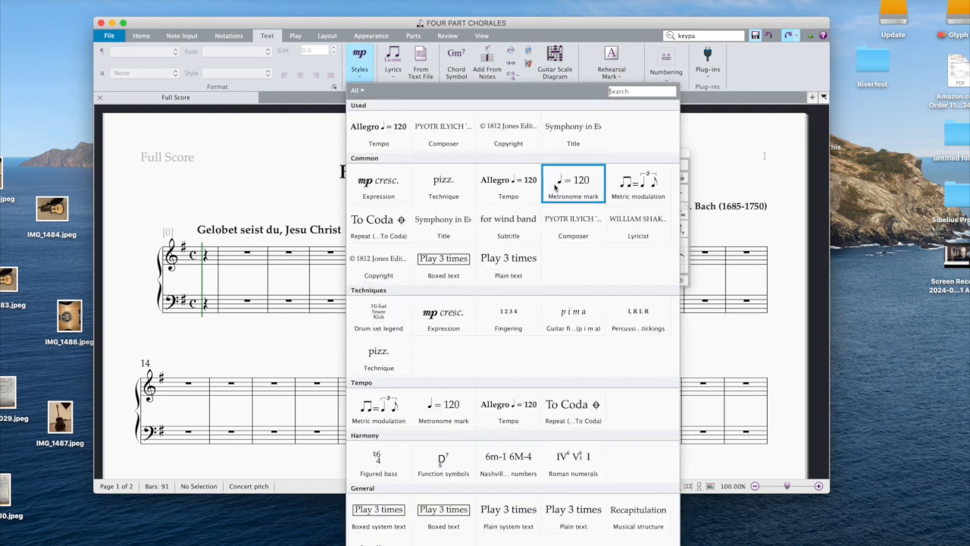
scroll(557, 187, down, 8)
scroll(557, 187, up, 4)
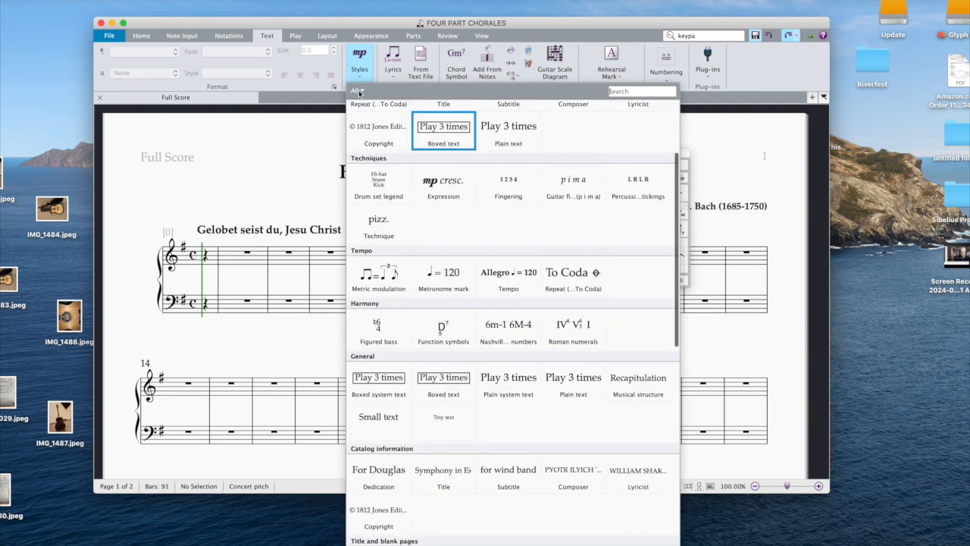
click(308, 132)
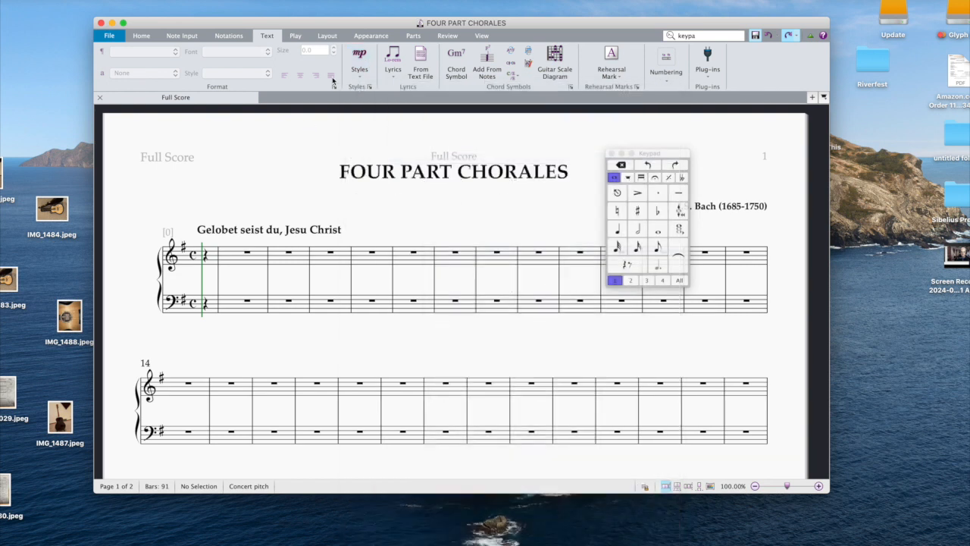
click(395, 69)
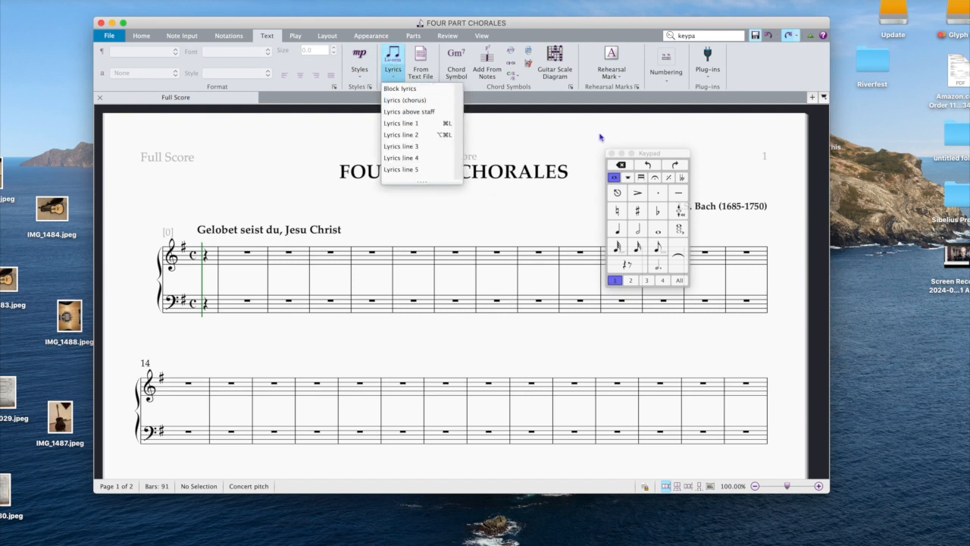
click(522, 144)
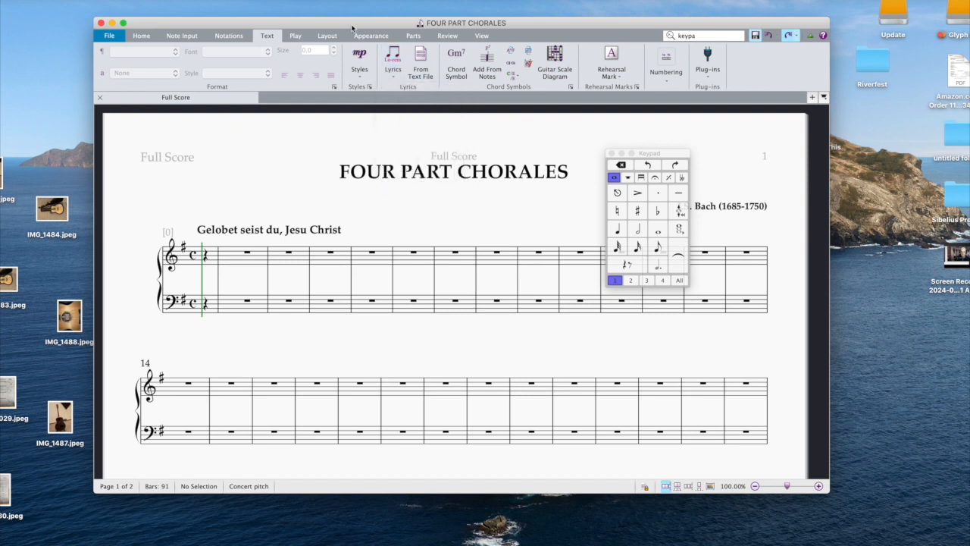
Review the playback and layout tools, checking the Portrait and Landscape page orientation options without changing them.
click(294, 37)
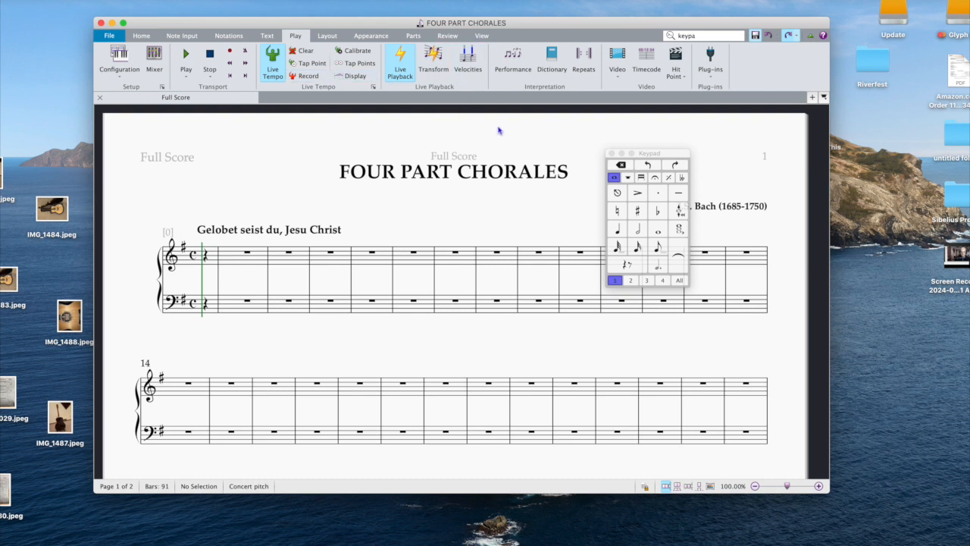
click(322, 37)
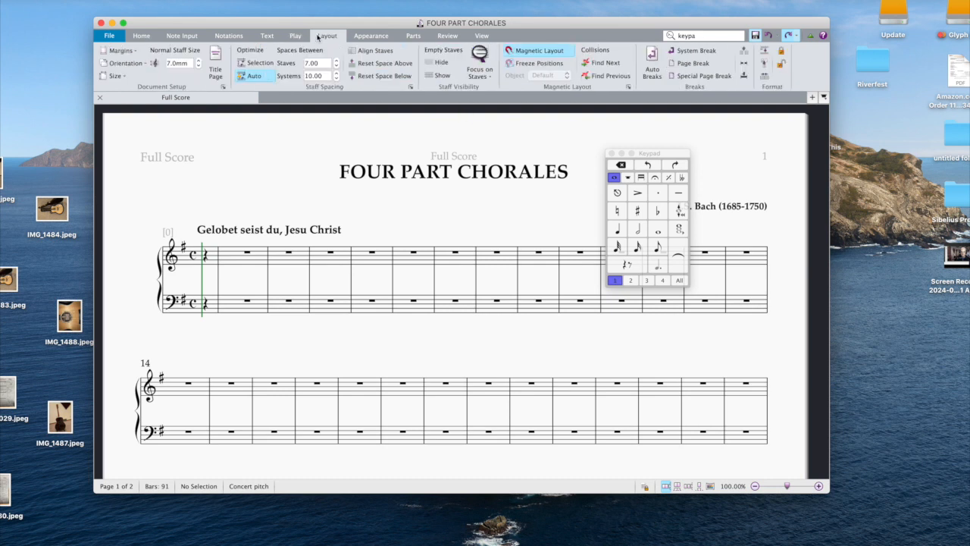
click(131, 65)
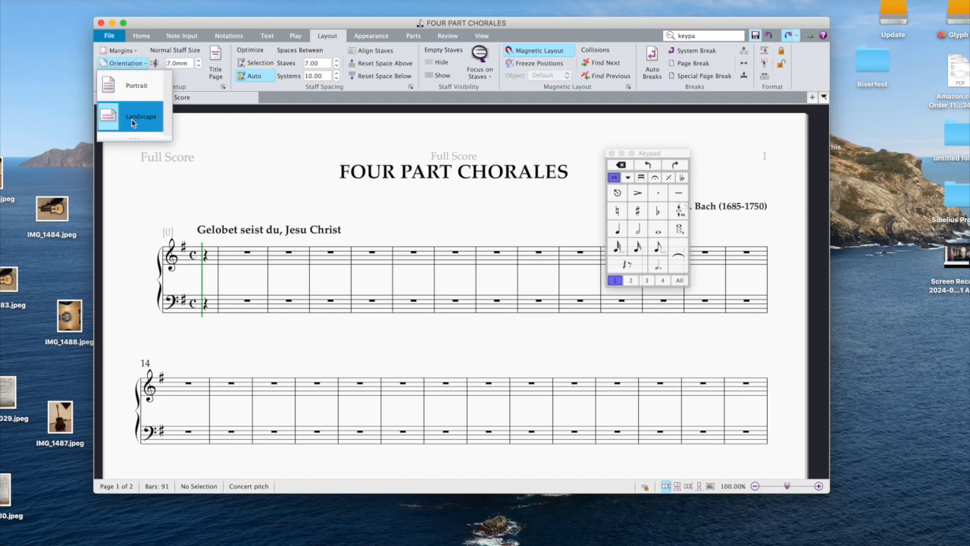
click(180, 206)
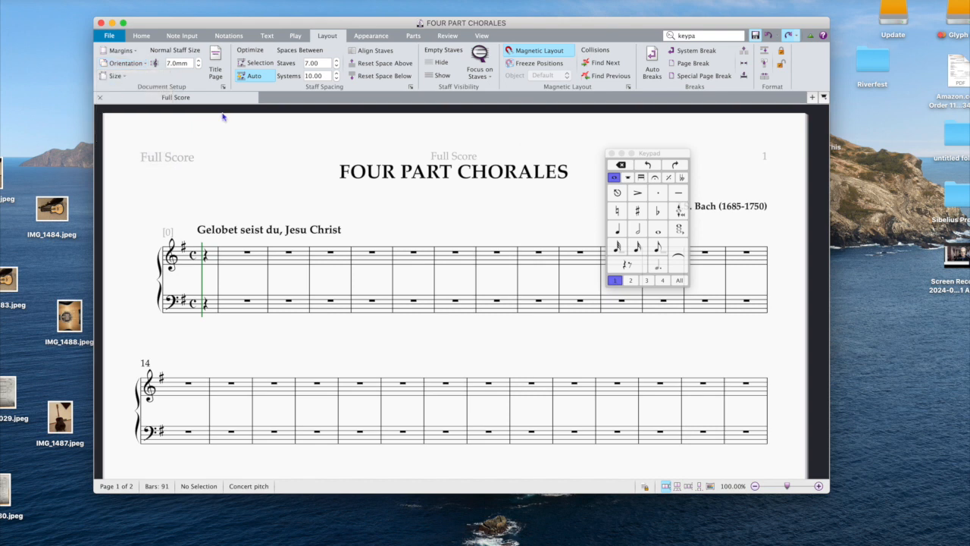
click(145, 65)
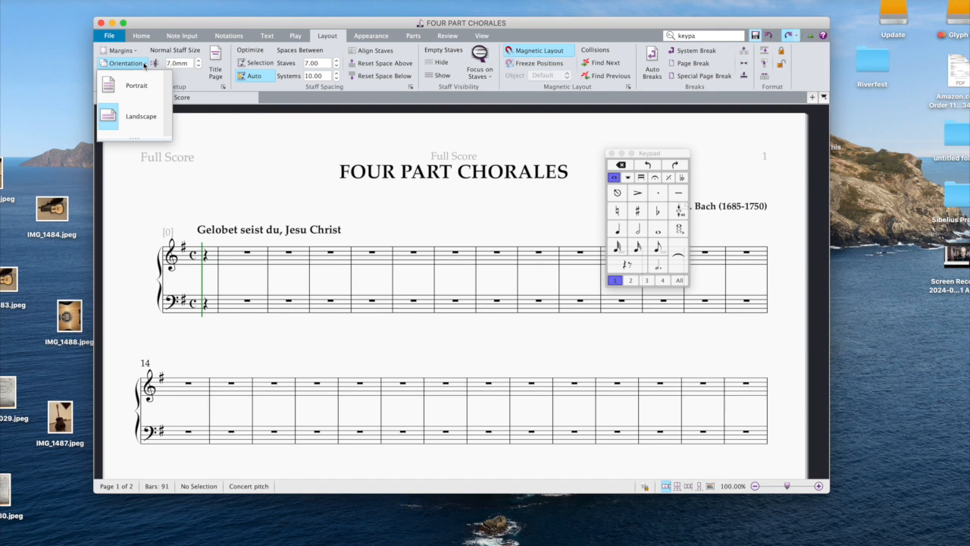
click(239, 148)
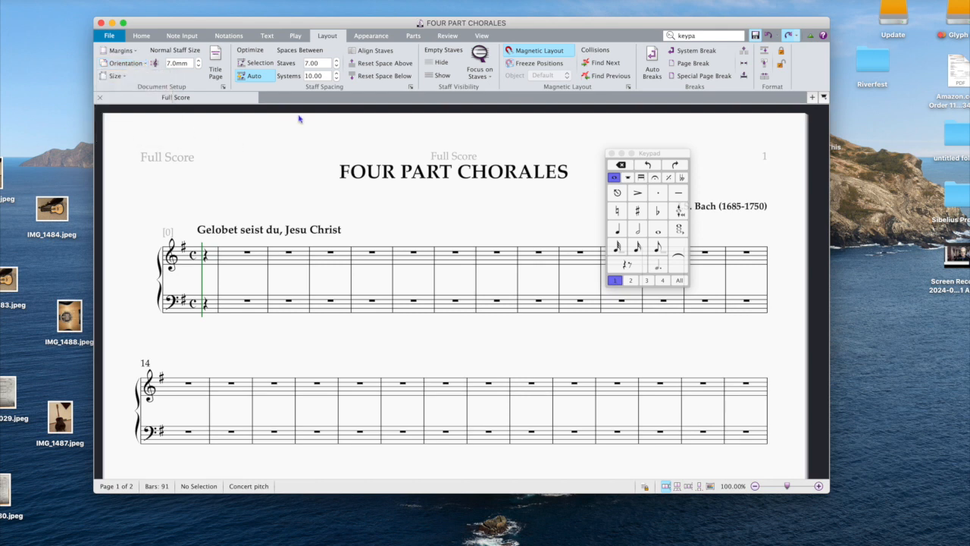
Inspect the Note Spacing Rule settings without changing them, and try resetting to the score design with nothing selected.
click(367, 37)
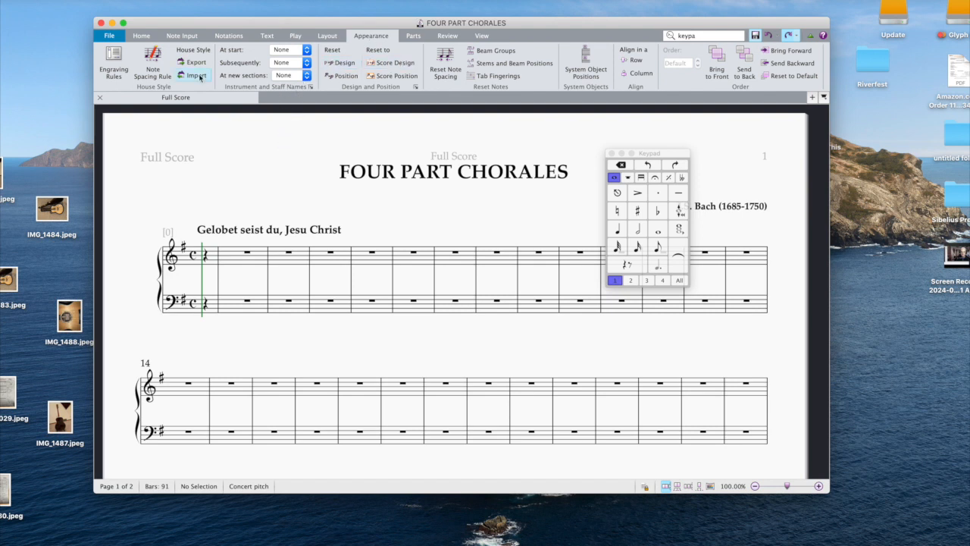
click(153, 69)
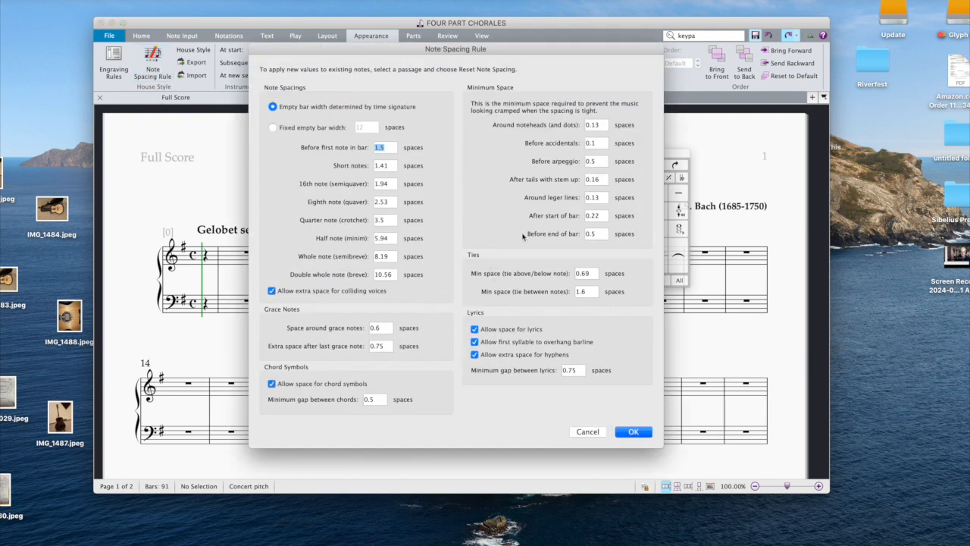
click(597, 433)
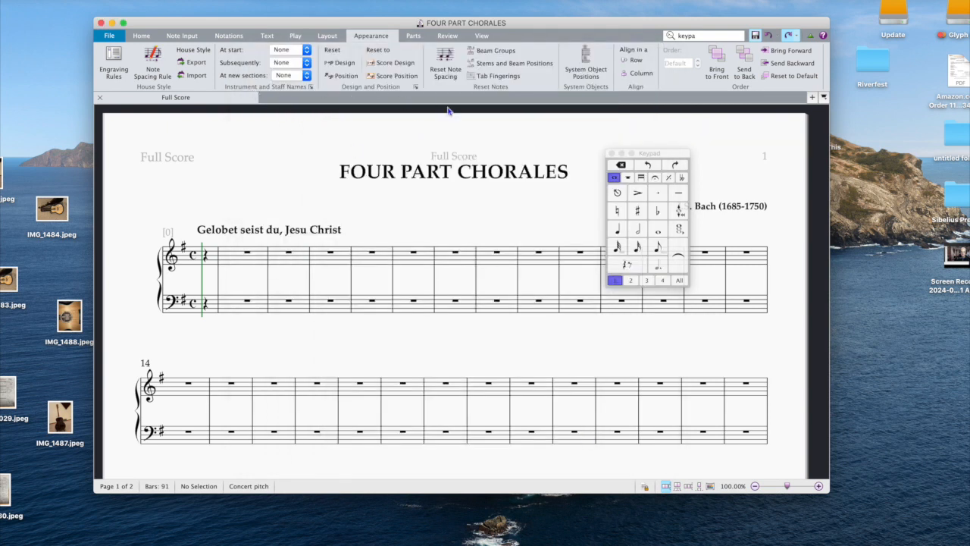
click(388, 63)
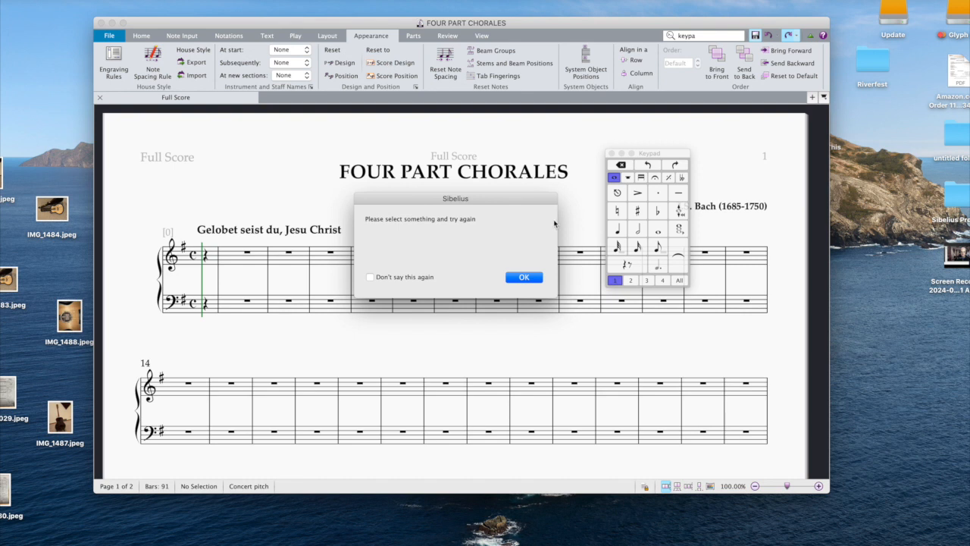
click(530, 279)
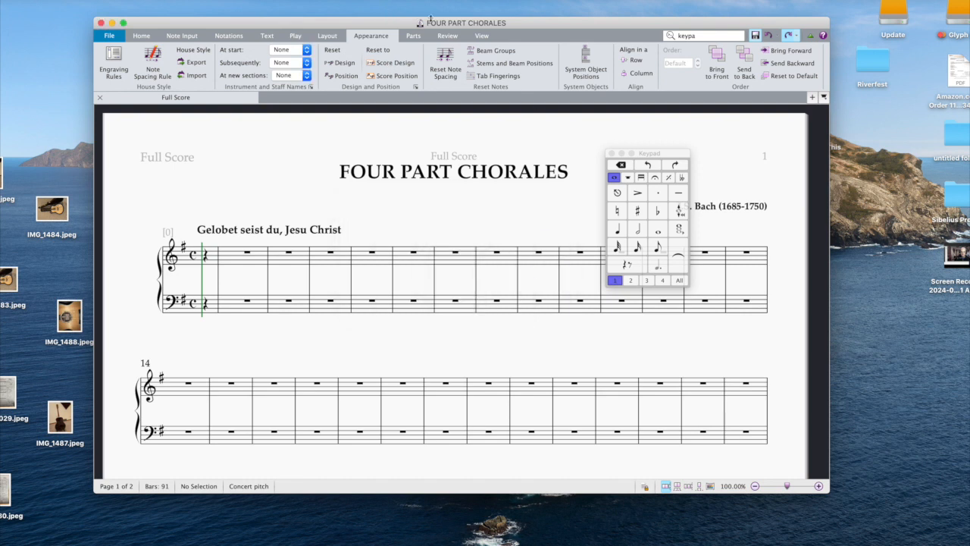
Review the parts and score review tools, switching annotation mode on and off again.
click(413, 37)
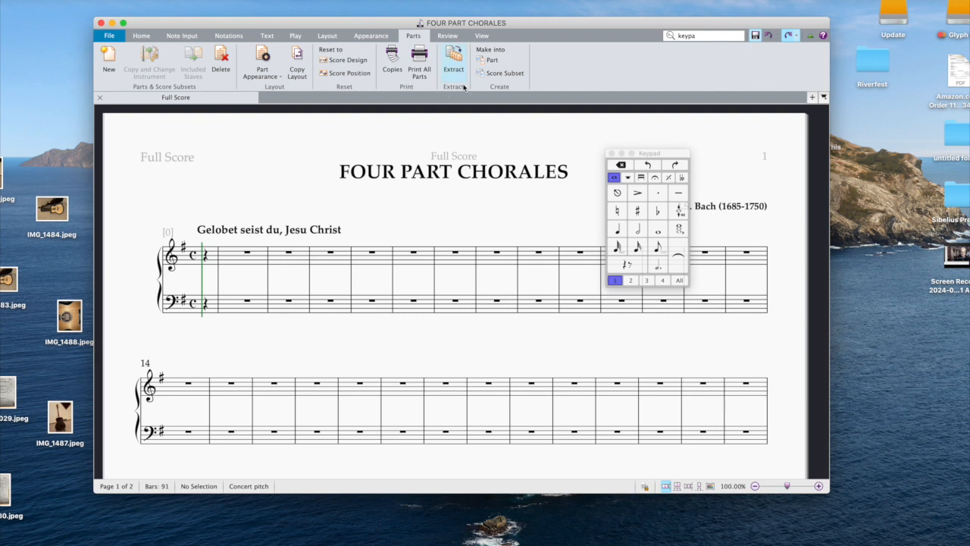
click(447, 37)
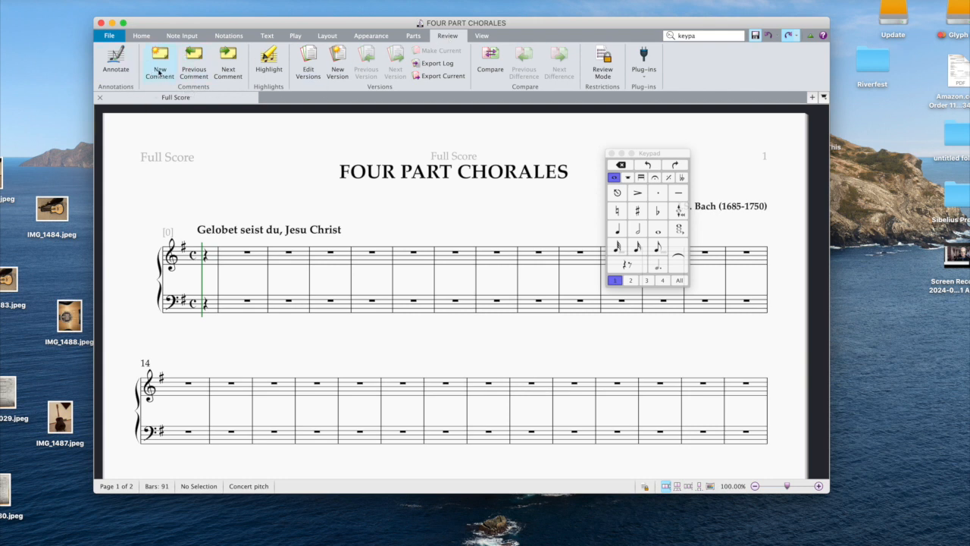
click(126, 69)
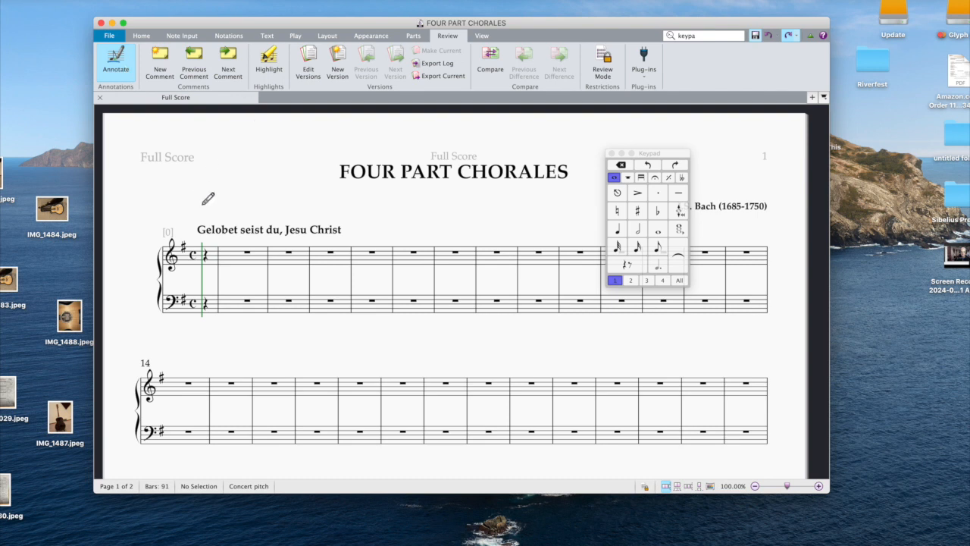
click(130, 60)
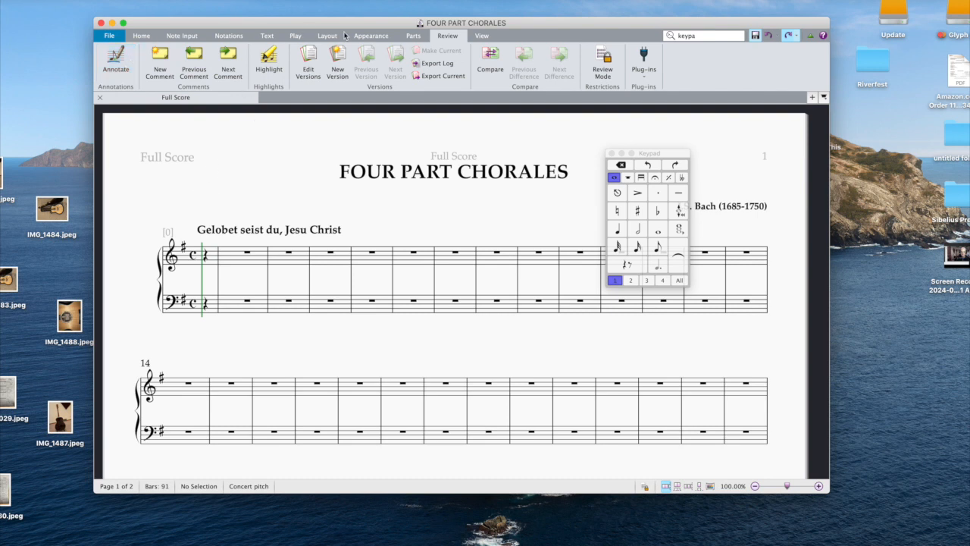
Try the 125% and 300% zoom levels on the score and return to 100%.
click(482, 36)
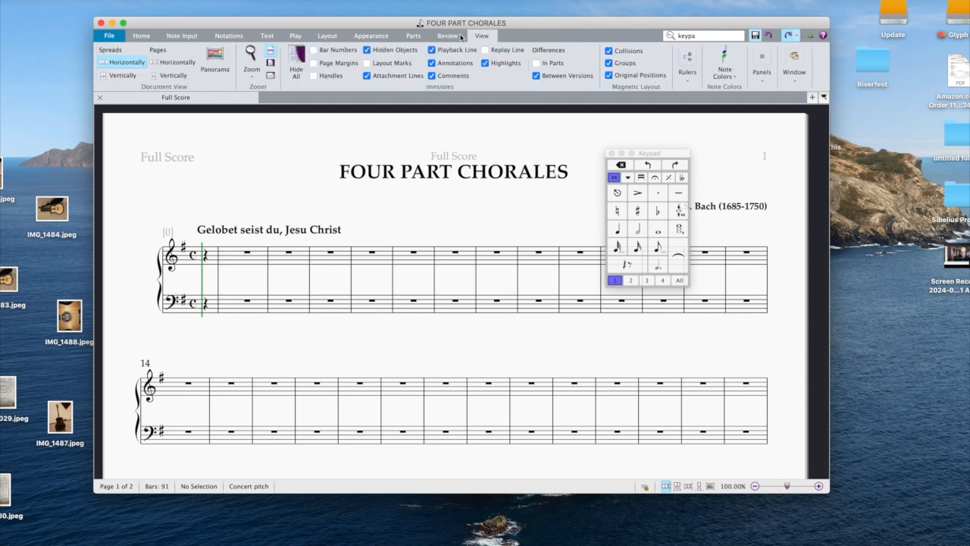
click(251, 78)
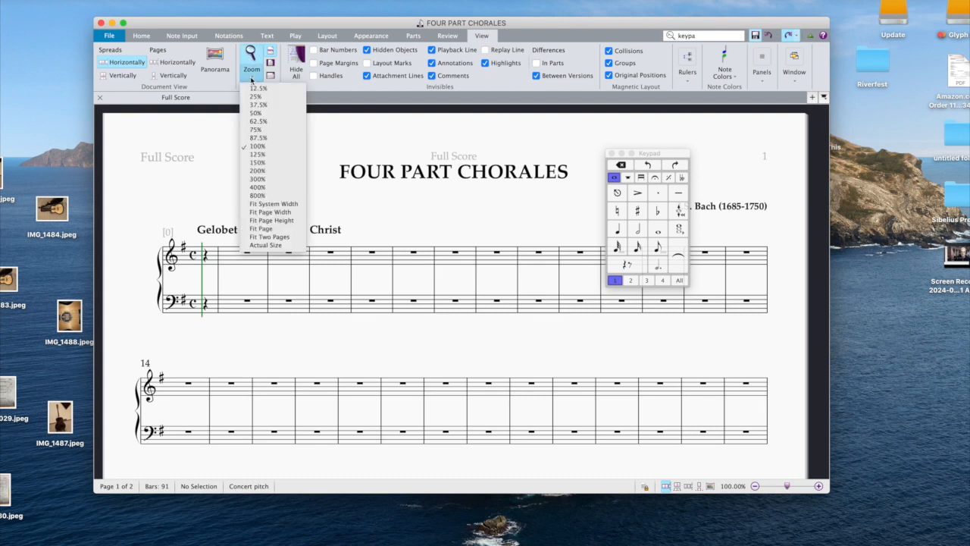
click(258, 154)
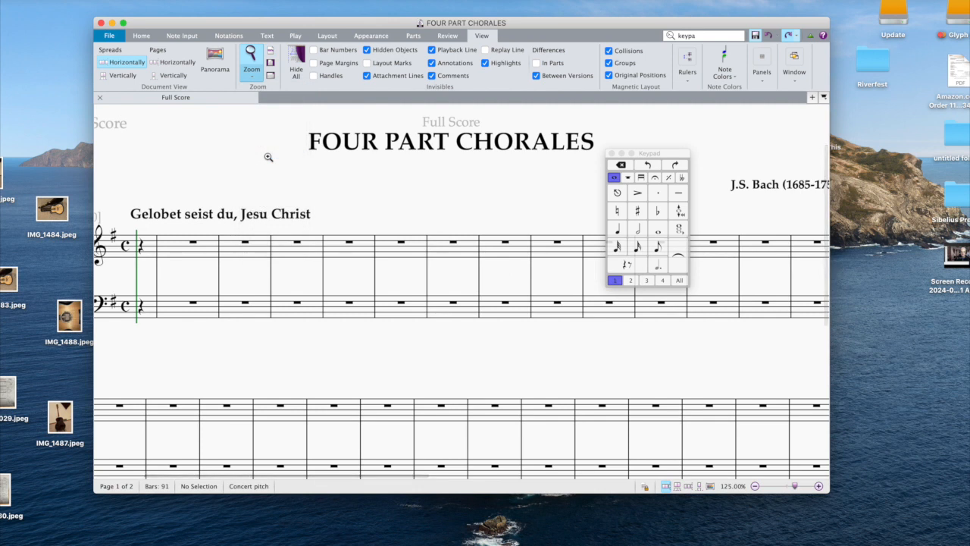
click(253, 80)
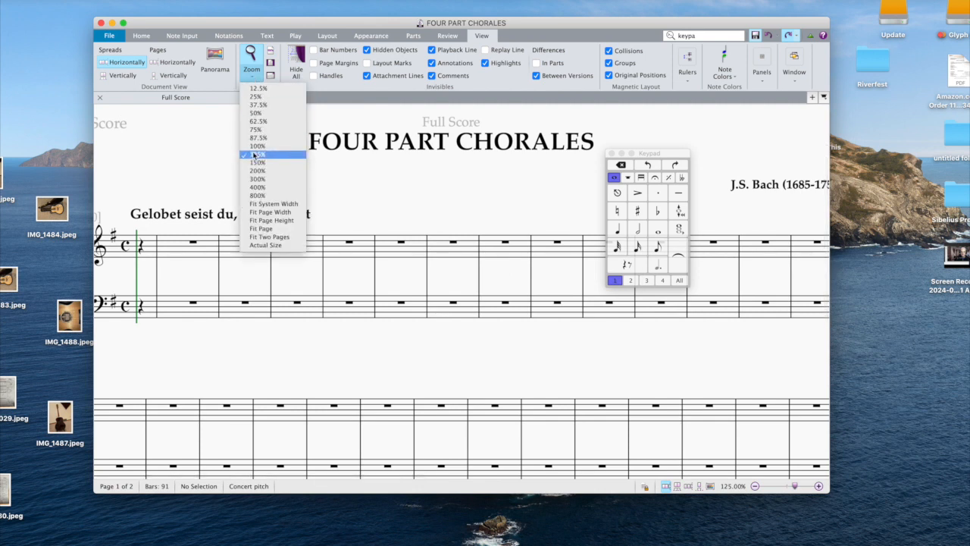
click(256, 180)
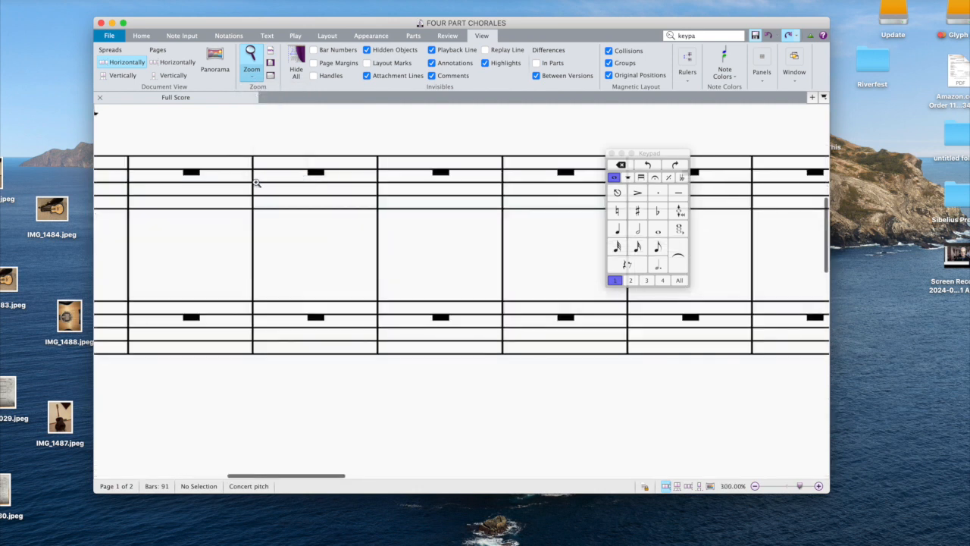
click(253, 80)
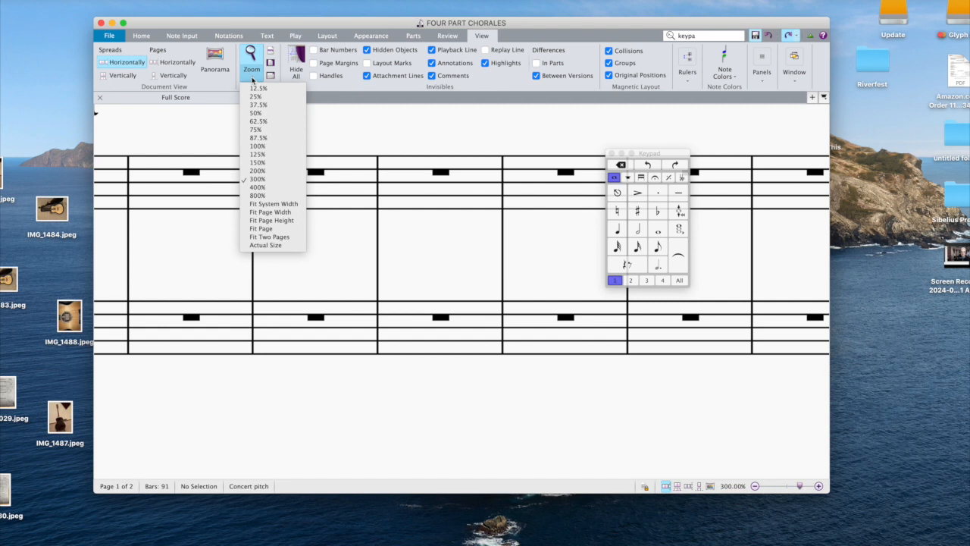
click(260, 148)
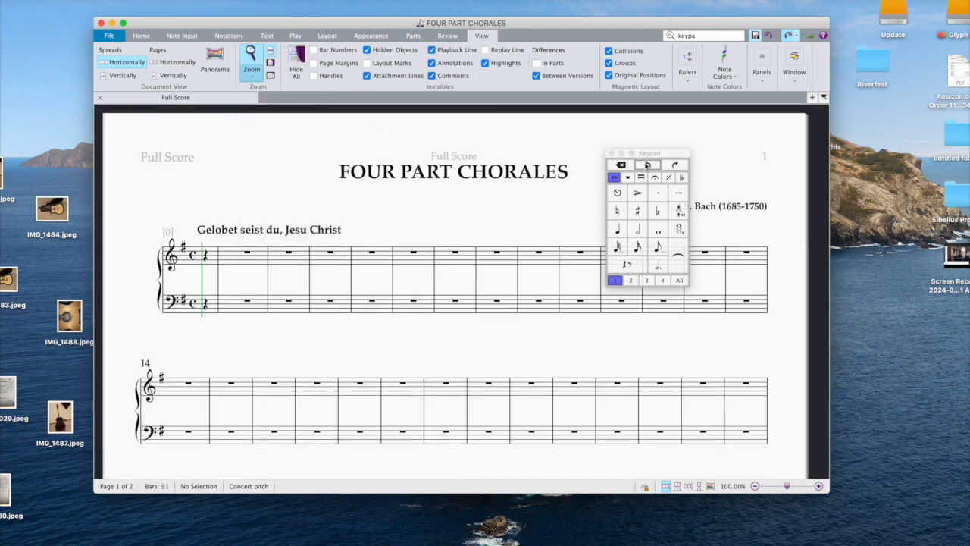
Move the Keypad clear of the middle of the score and switch to Chrome to read the original chorale page.
drag(650, 156, 765, 119)
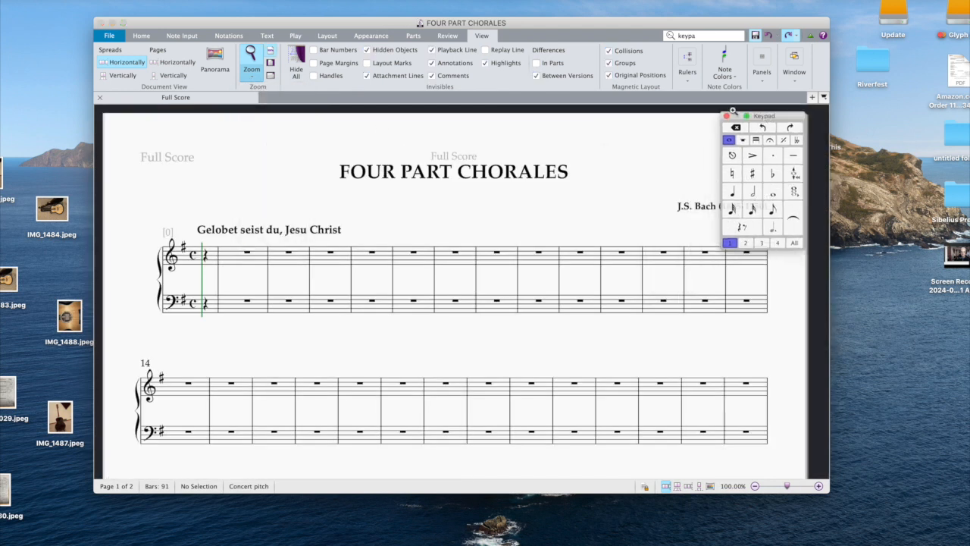
click(177, 35)
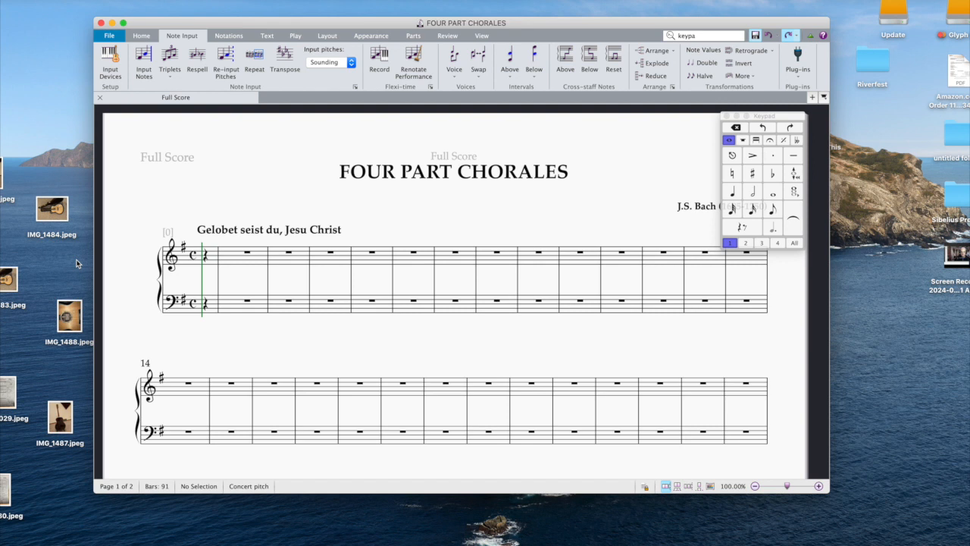
key(super+Tab)
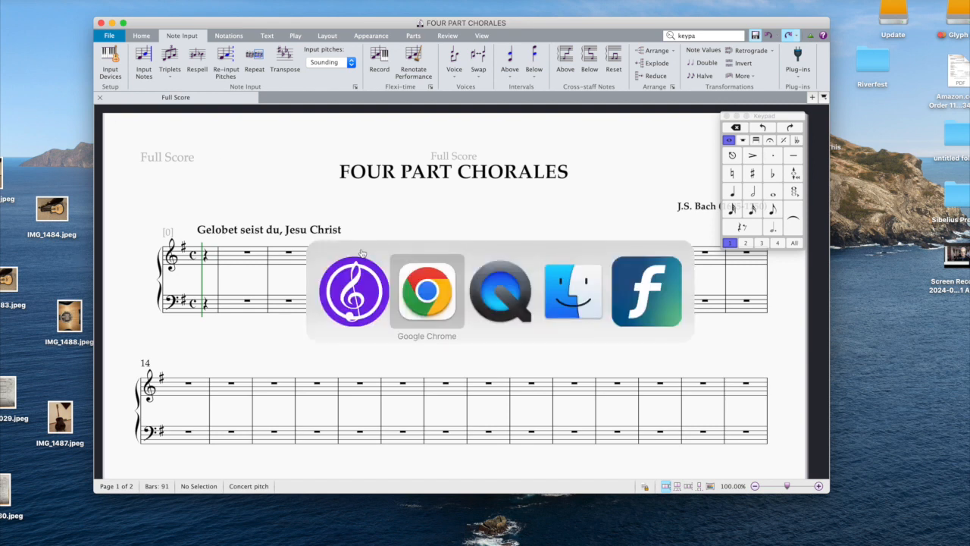
drag(481, 25, 867, 220)
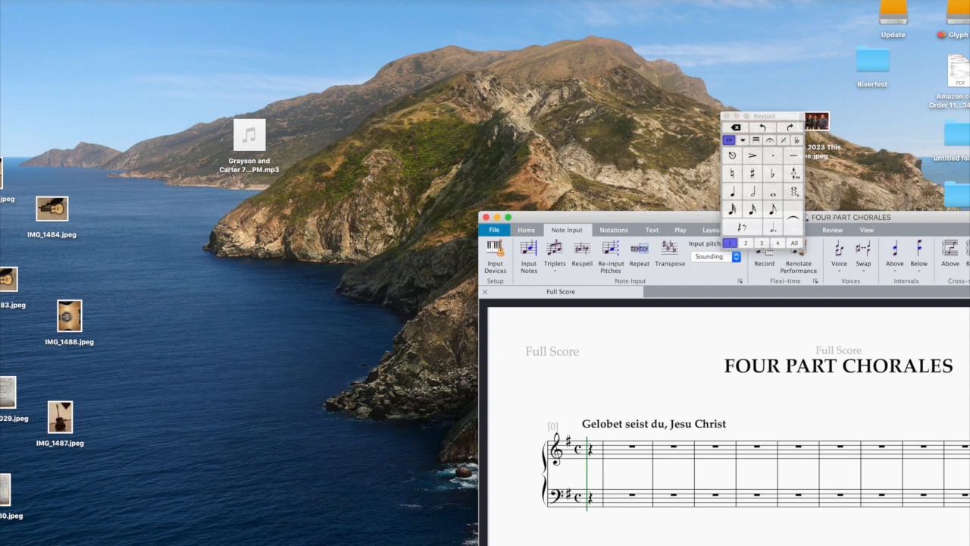
key(super+Tab)
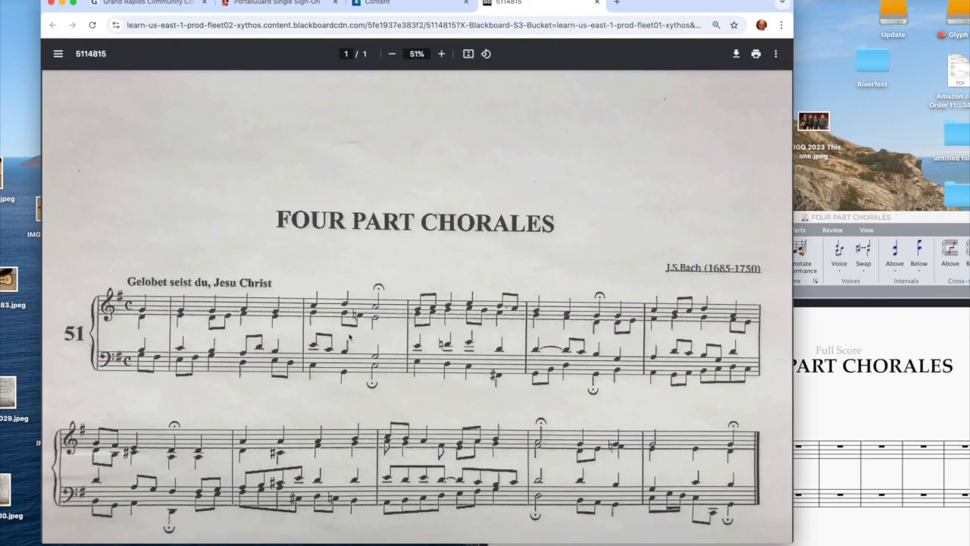
scroll(300, 281, down, 3)
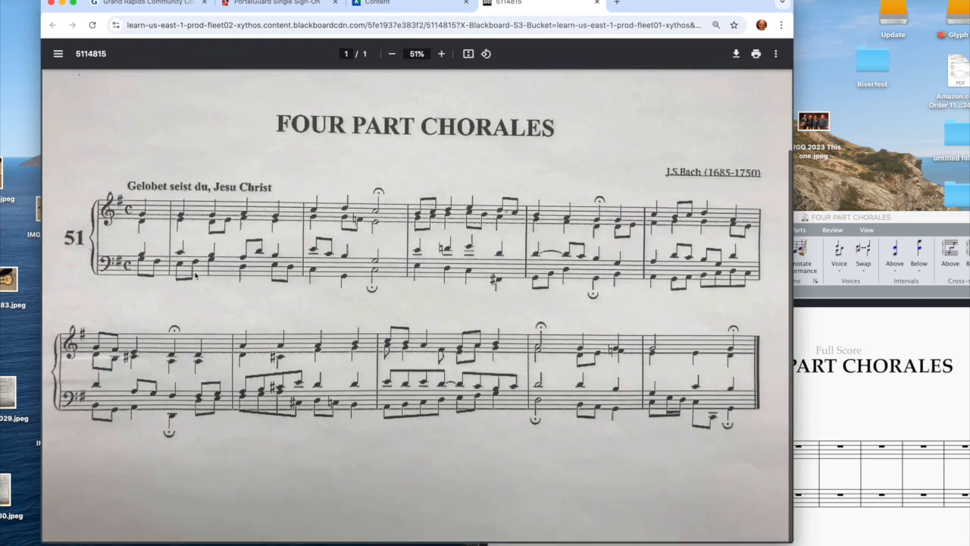
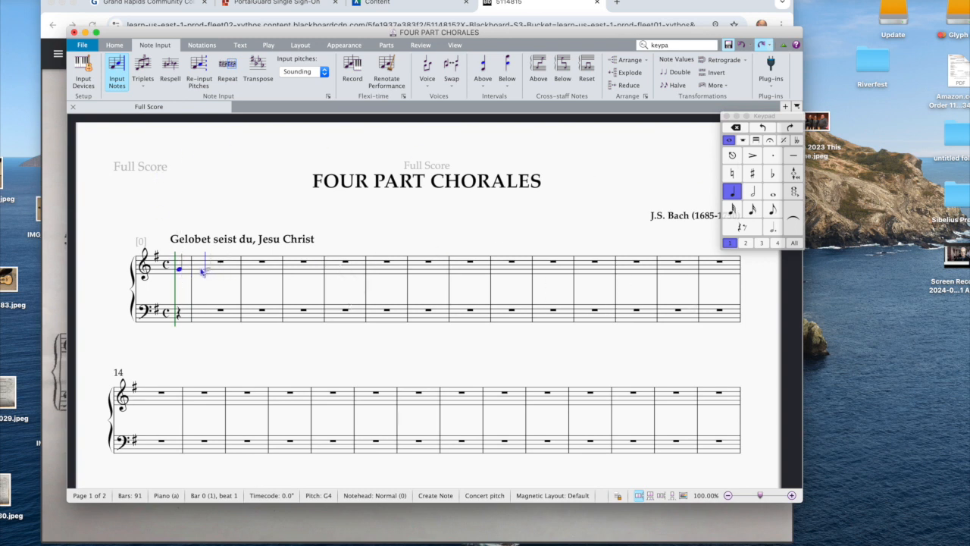
Enter quarter notes G, G, A and G in bar 1 of the treble staff.
click(203, 269)
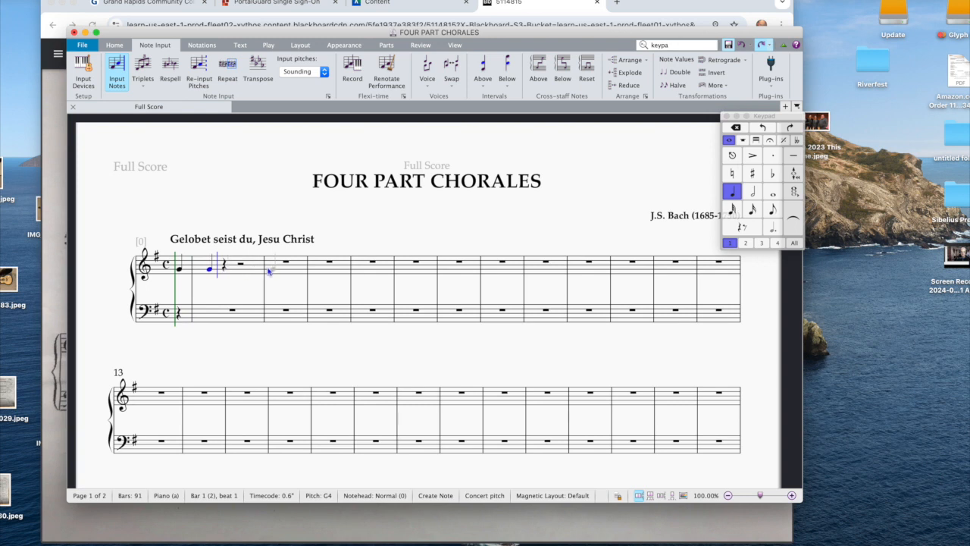
key(g)
key(a)
key(g)
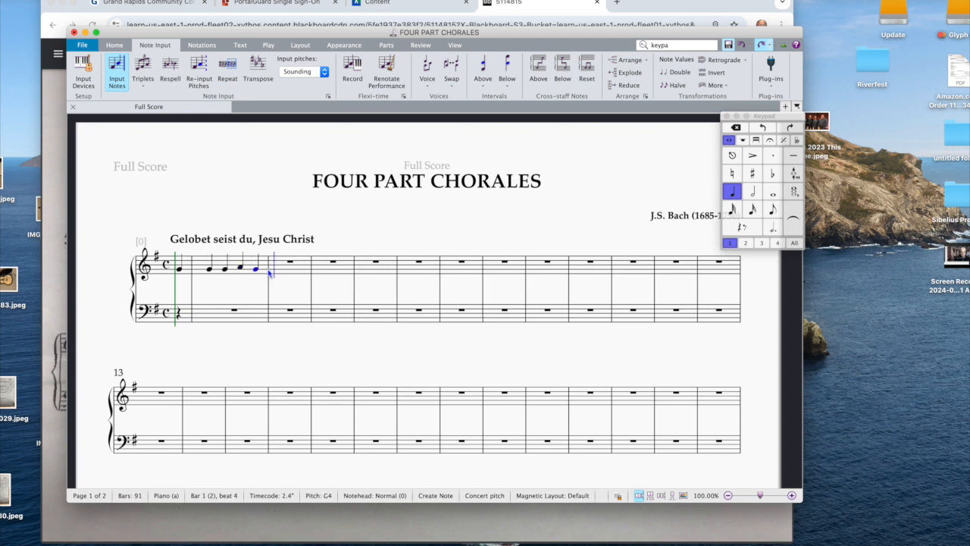
Fill bar 2 of the treble staff with quarter notes C and D and a half note C.
key(c)
key(d)
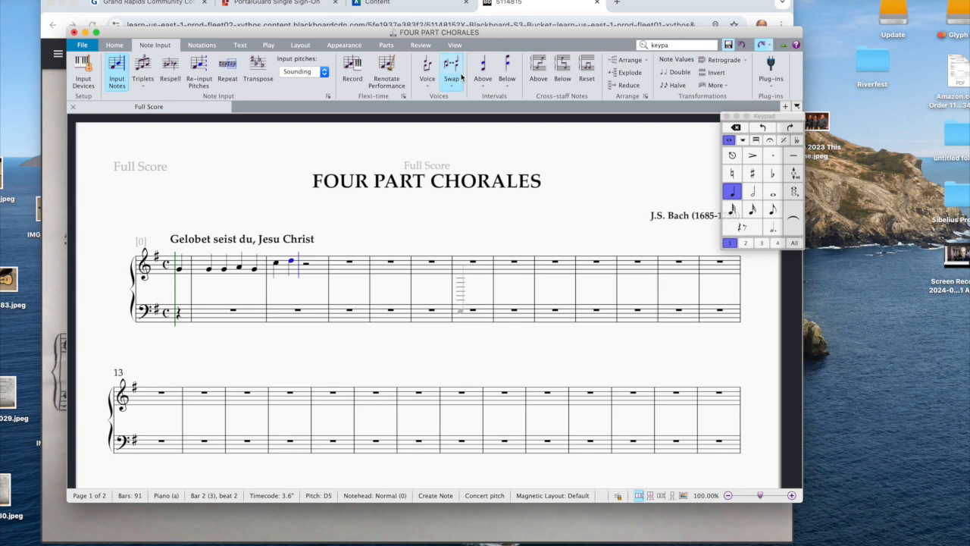
key(5)
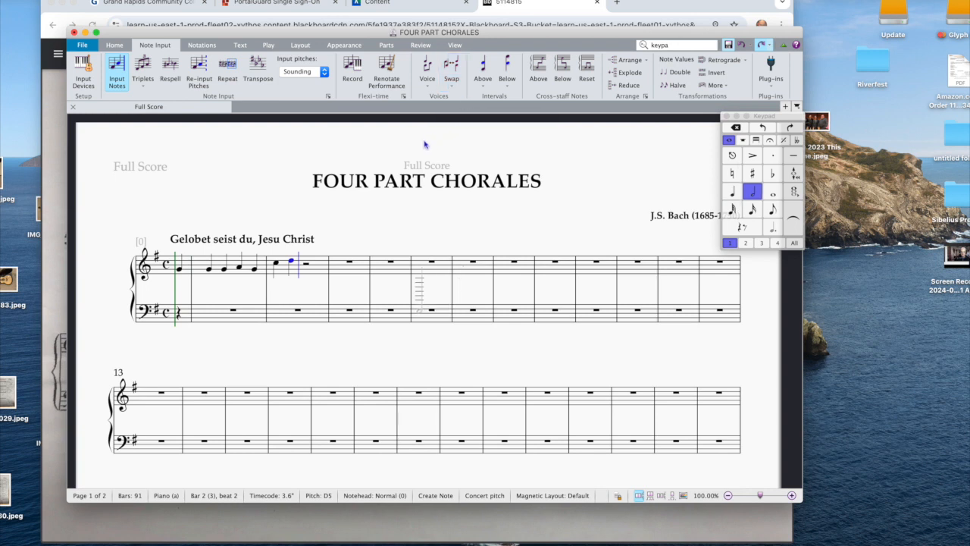
key(c)
Add a fermata above the half note C in bar 2.
key(Left)
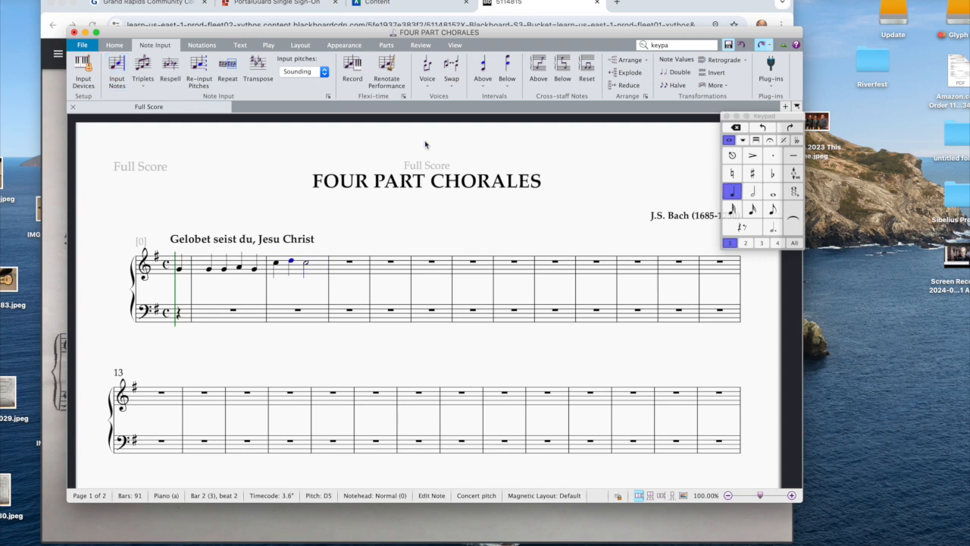
key(Right)
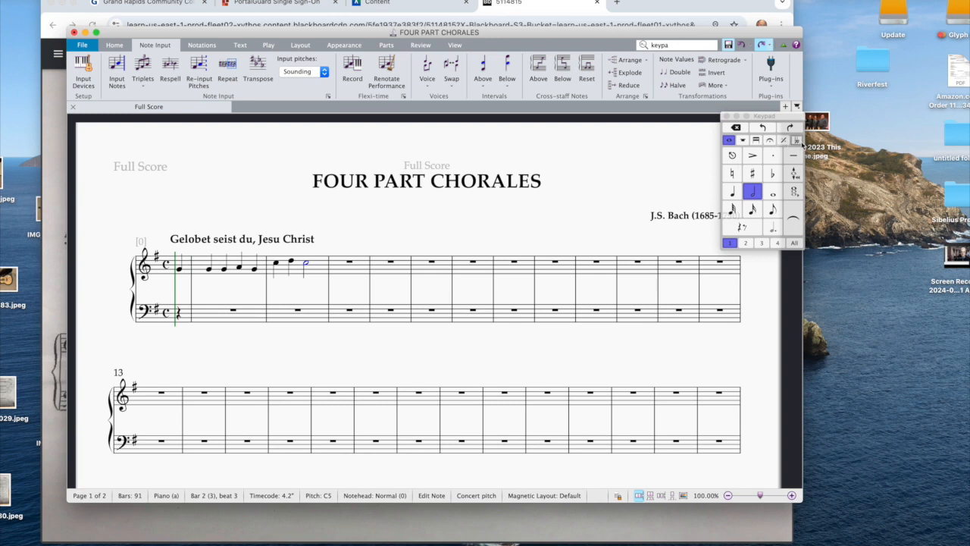
click(770, 140)
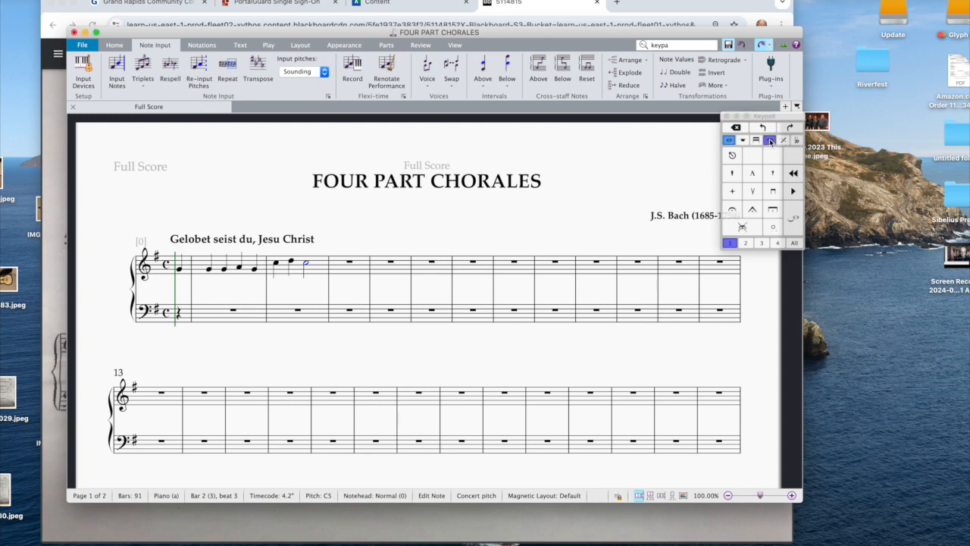
click(732, 209)
key(Right)
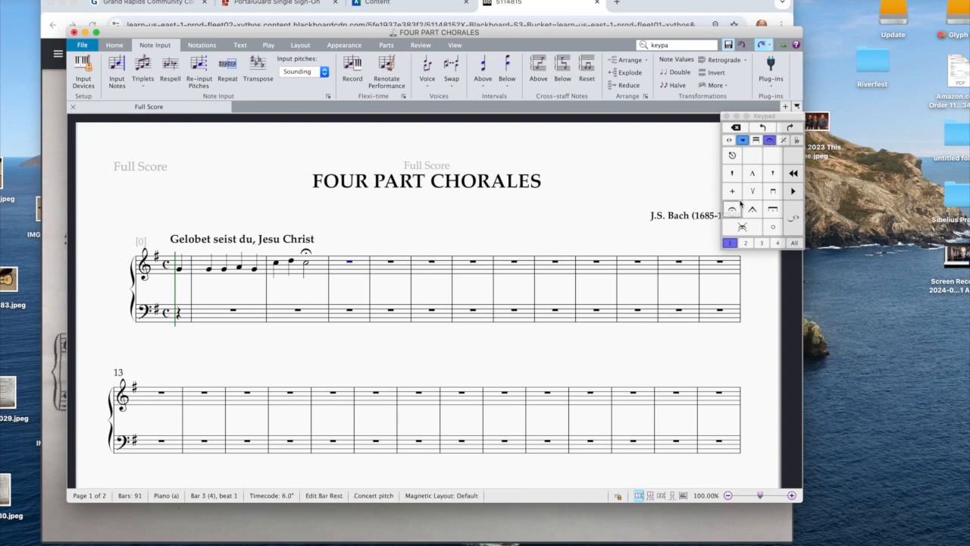
Return the Keypad to the common notes layout and place an eighth rest at the start of bar 3.
click(730, 244)
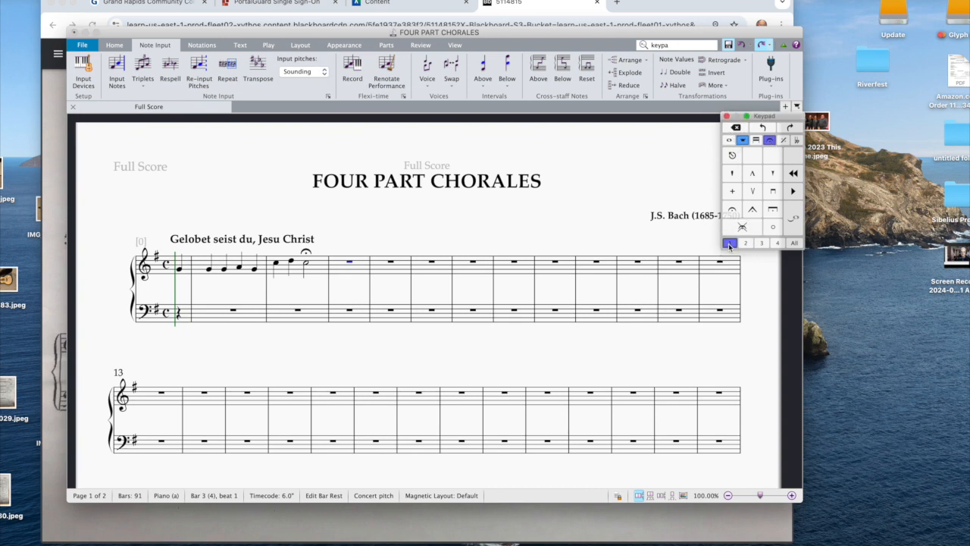
click(729, 141)
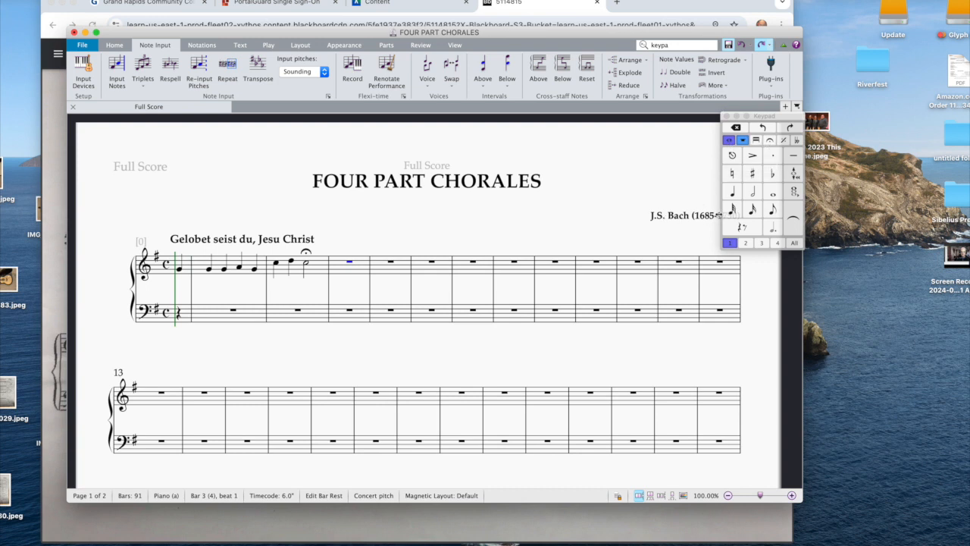
click(733, 192)
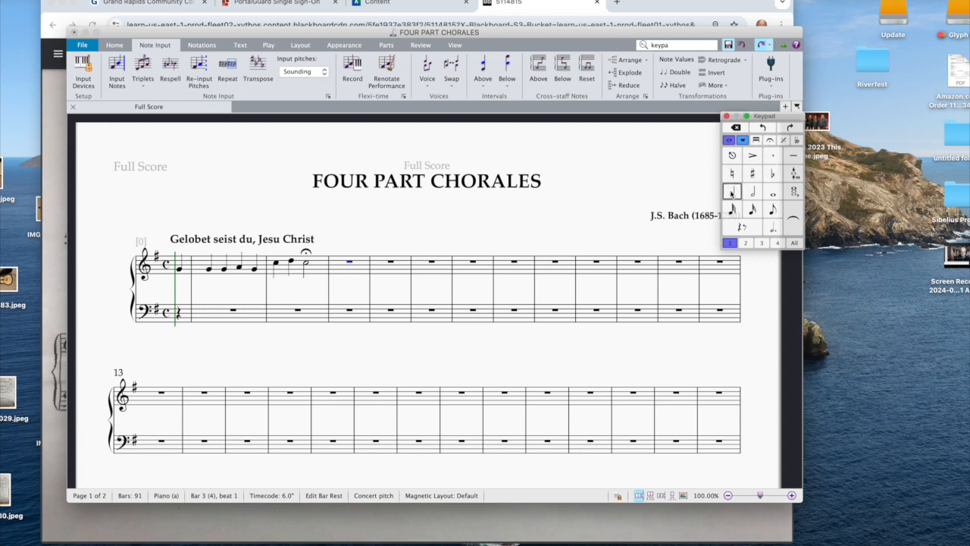
click(743, 227)
click(773, 209)
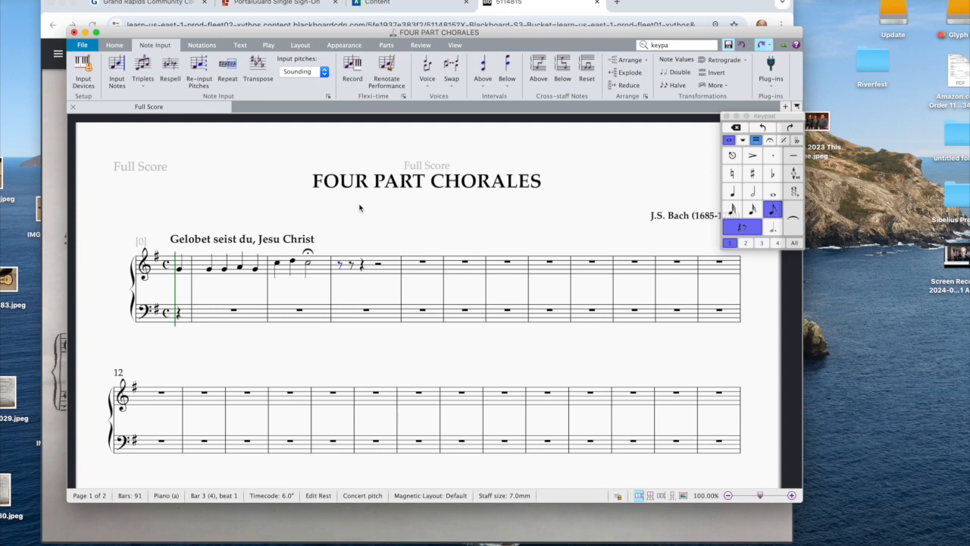
Try quarter, whole and sixteenth durations on the selected rest in bar 3, ending on an eighth.
key(4)
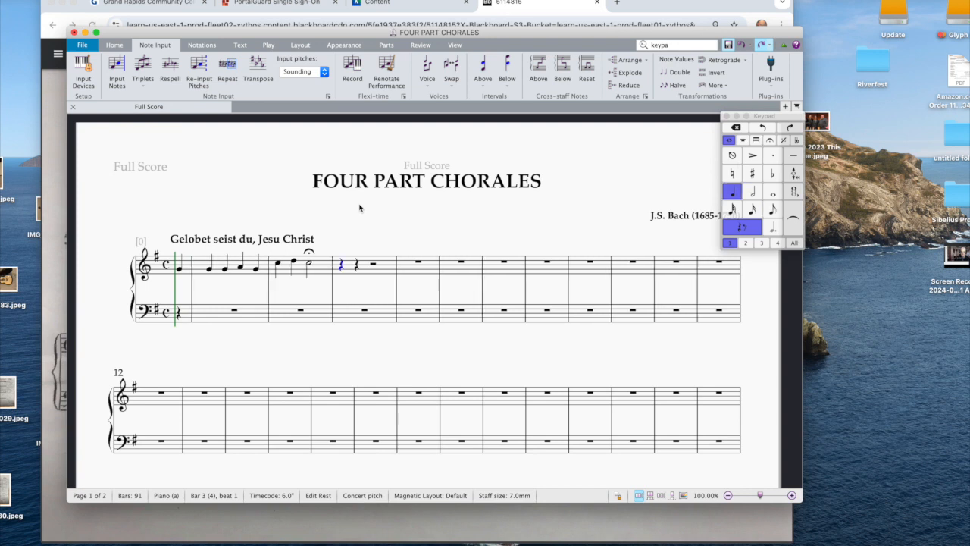
key(6)
key(7)
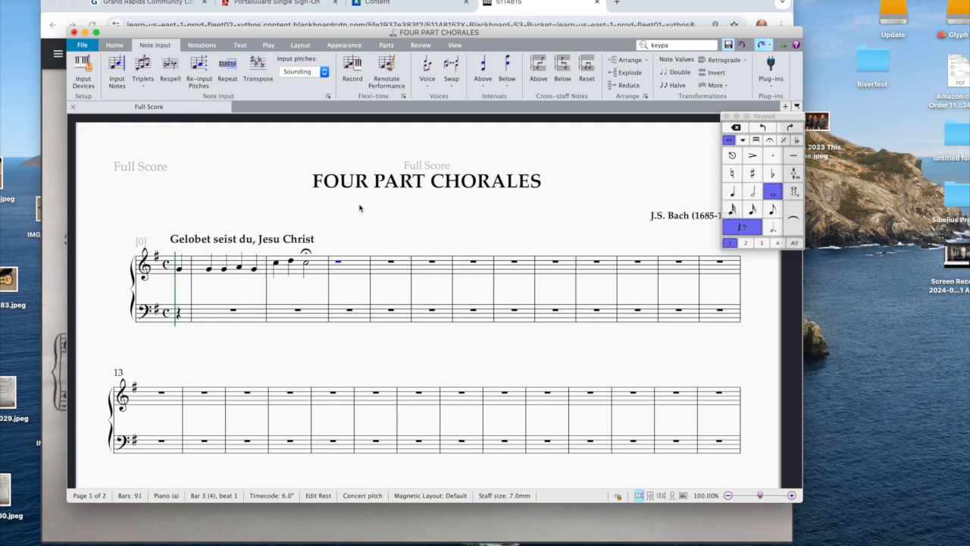
key(4)
key(3)
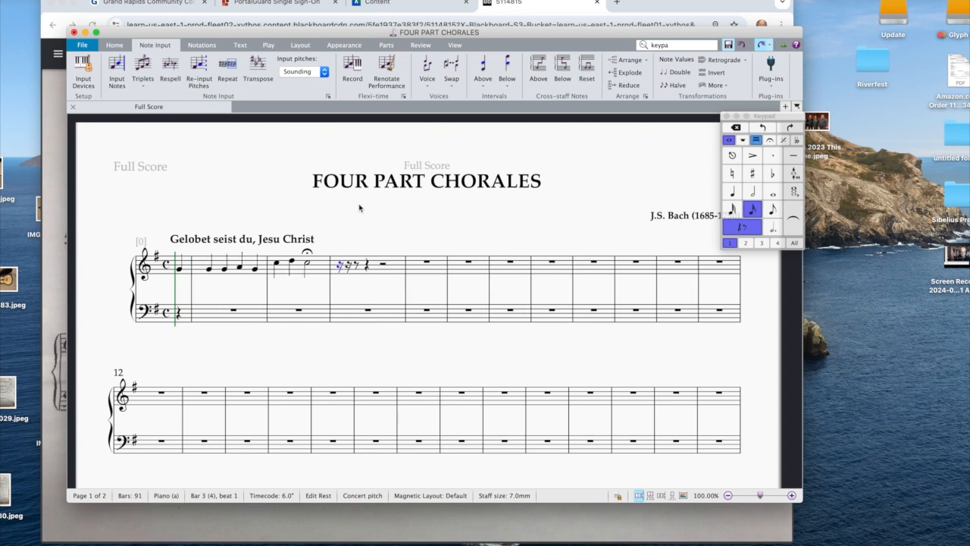
key(2)
key(3)
key(4)
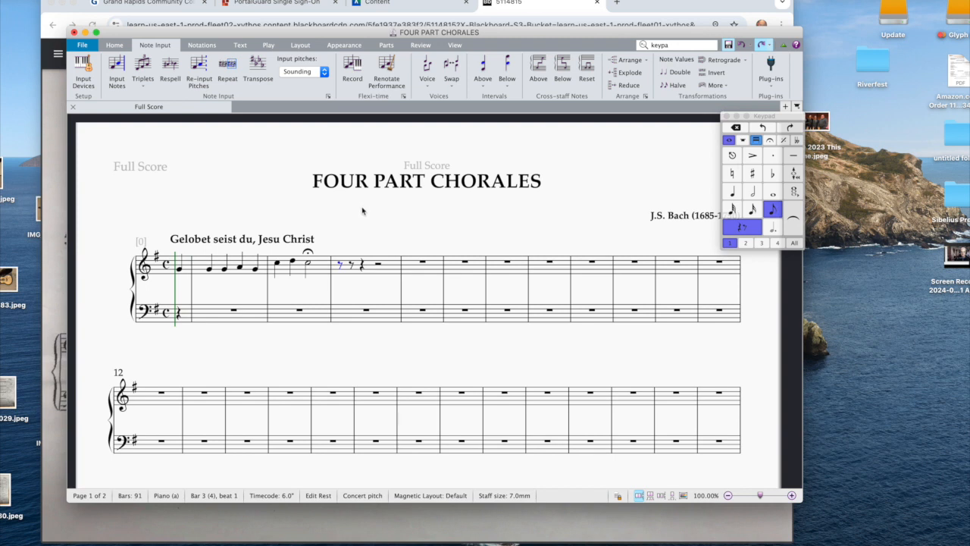
Fill bar 3 of the treble staff with eighth notes B and C, quarter notes D and E, and eighth notes D and C.
key(c)
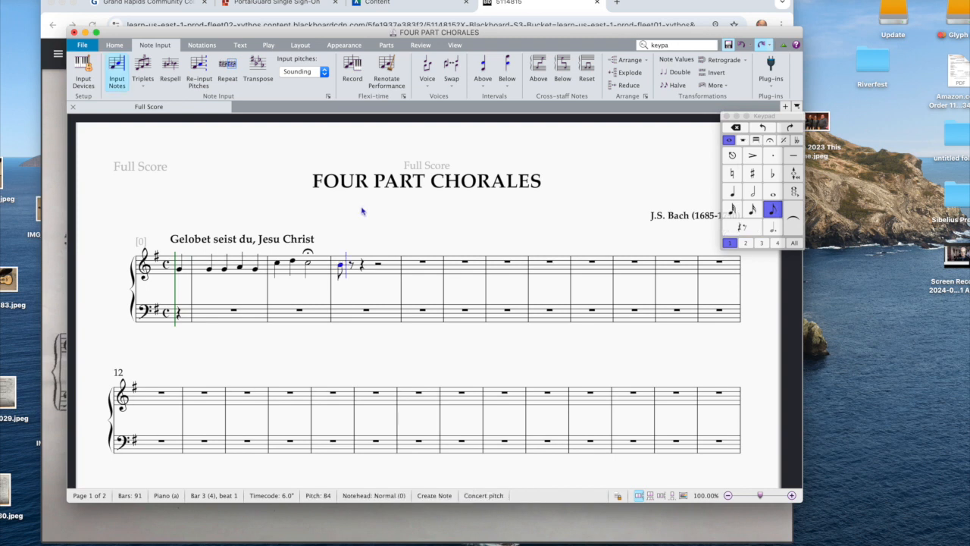
key(c)
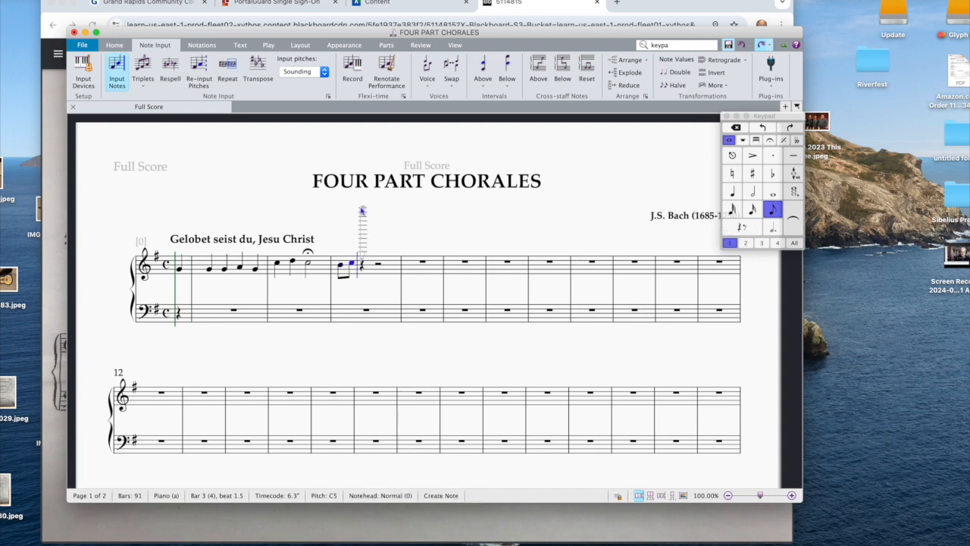
key(4)
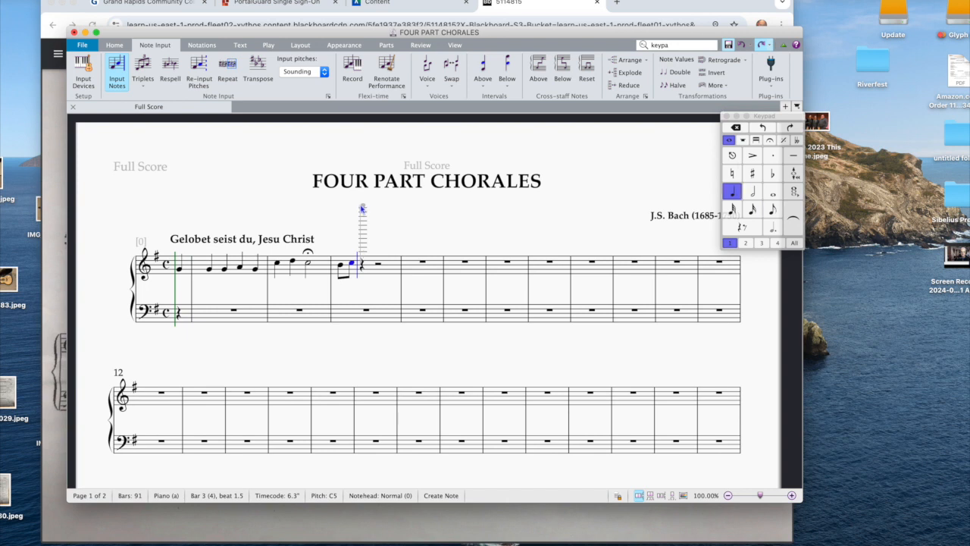
key(e)
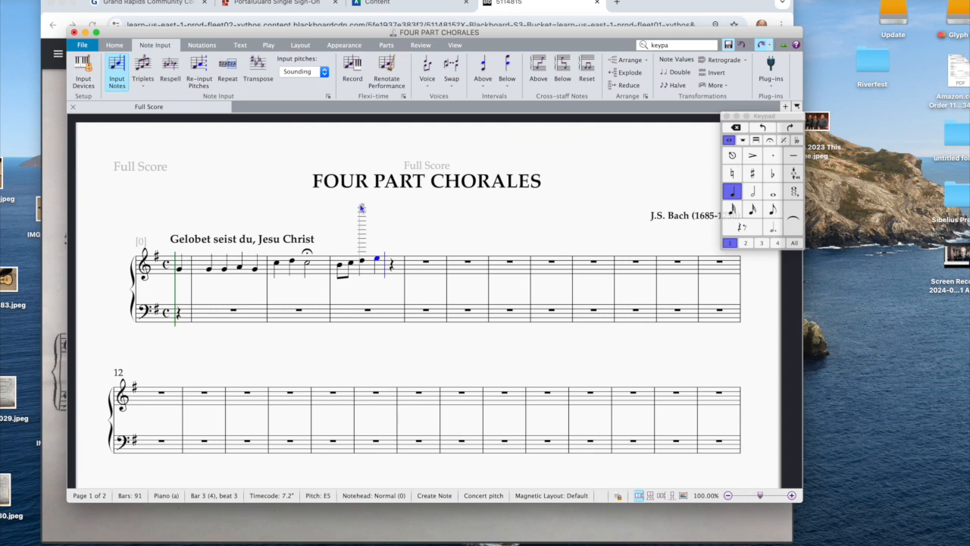
key(3)
key(d)
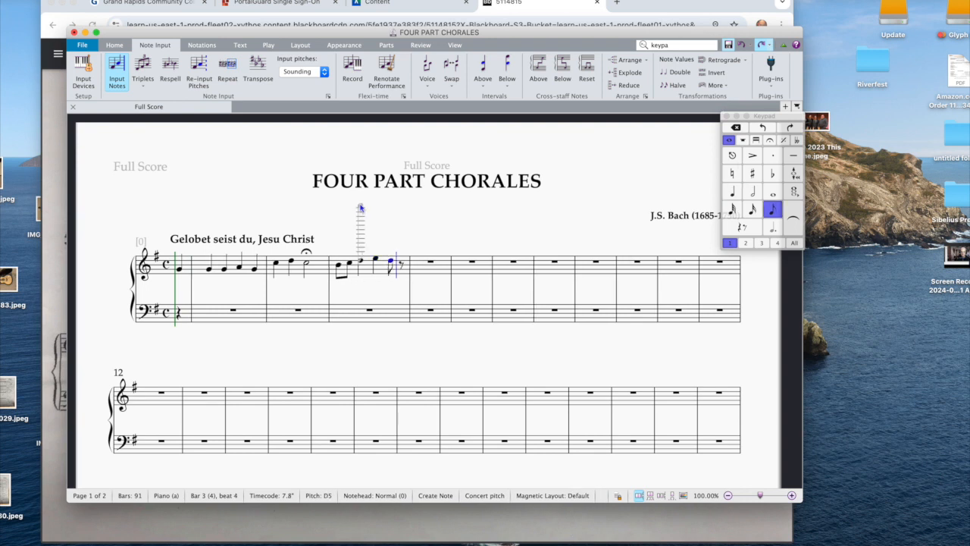
key(c)
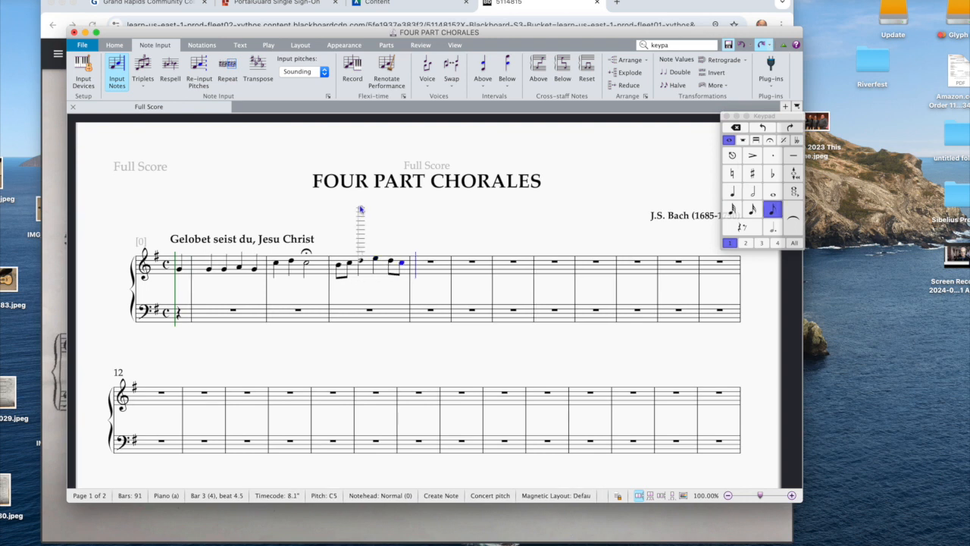
Enter quarter notes B, A and G on the first three beats of bar 4 in the treble staff.
key(4)
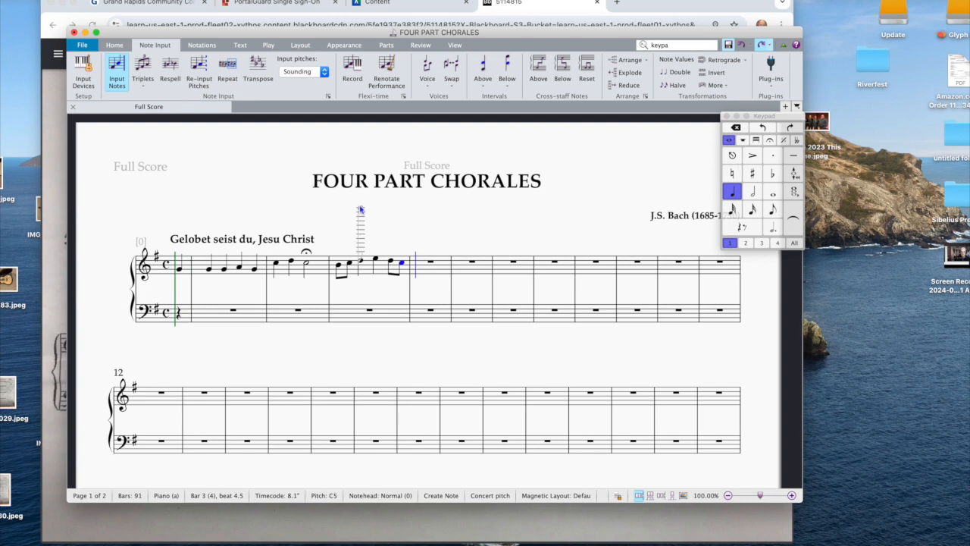
key(b)
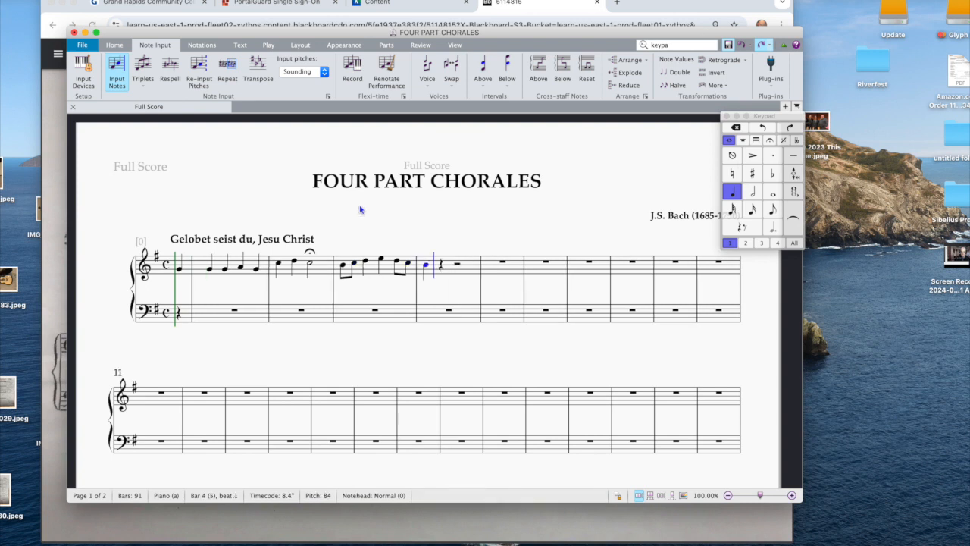
key(a)
key(g)
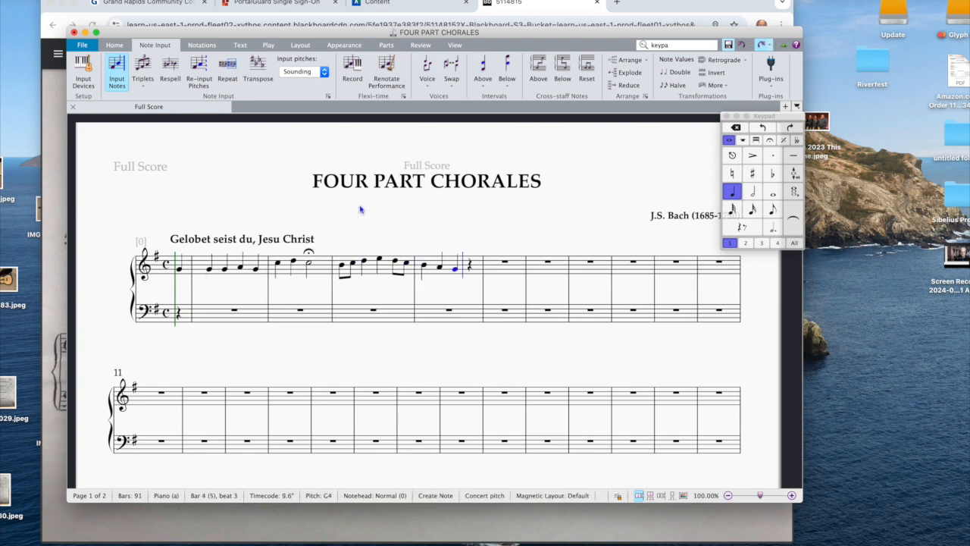
Add a fermata above the quarter note G on beat 3 of bar 4 and remove the stray duplicate G beside it.
click(770, 140)
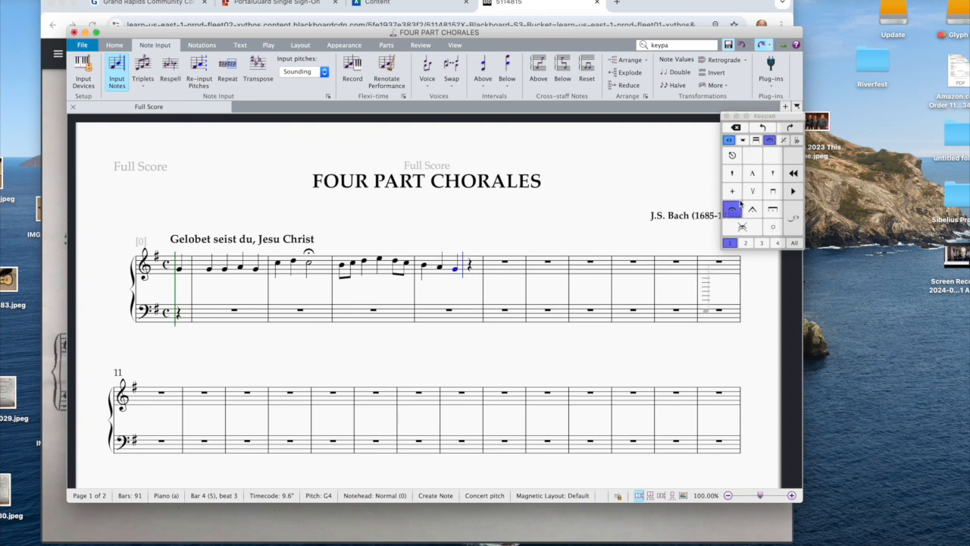
click(457, 271)
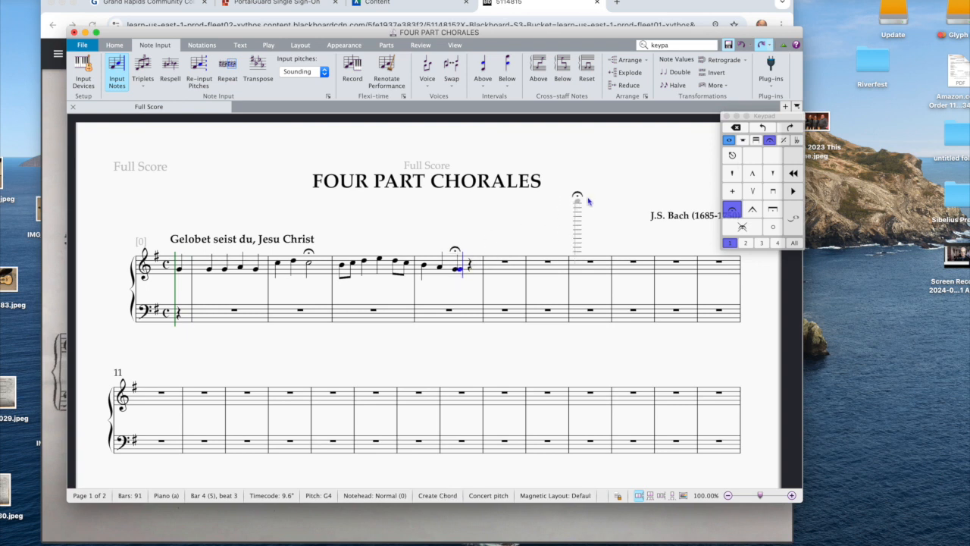
key(BackSpace)
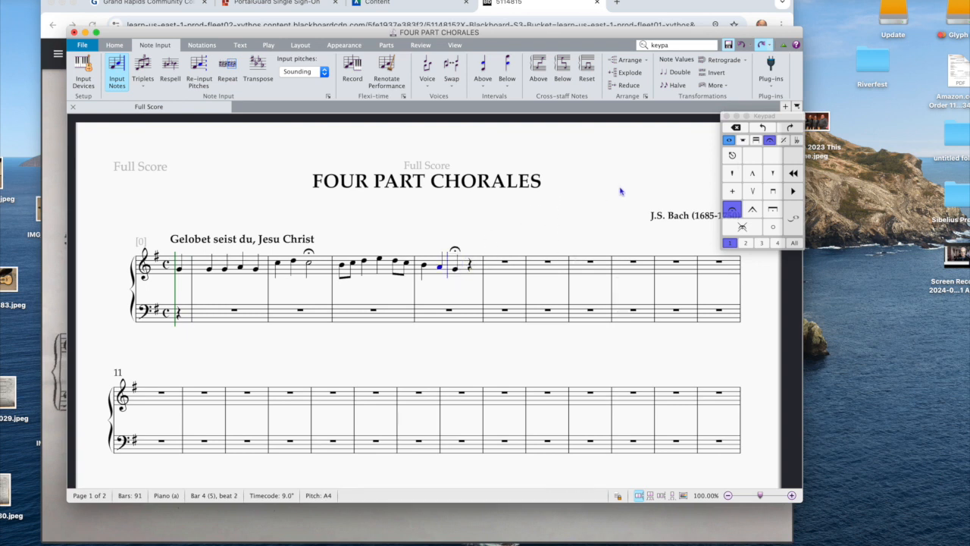
key(Right)
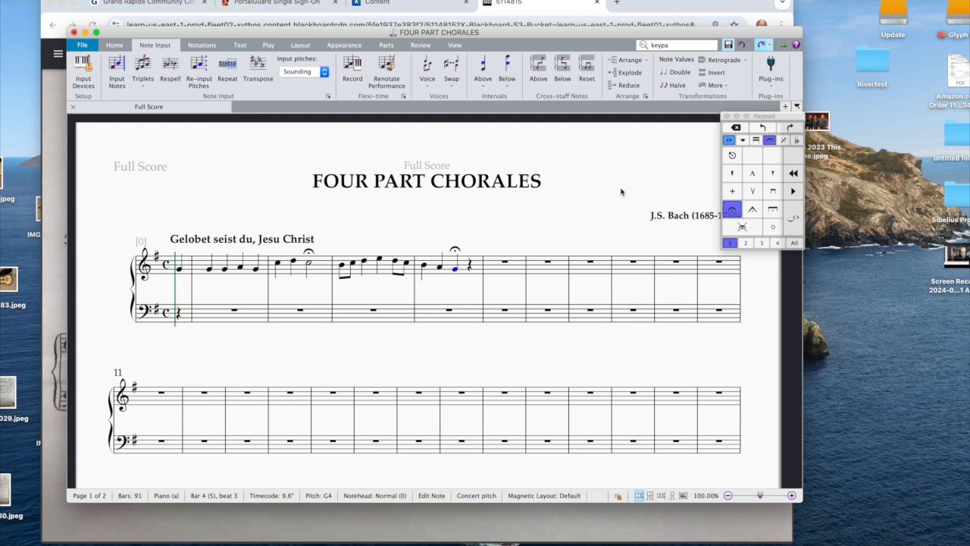
key(Right)
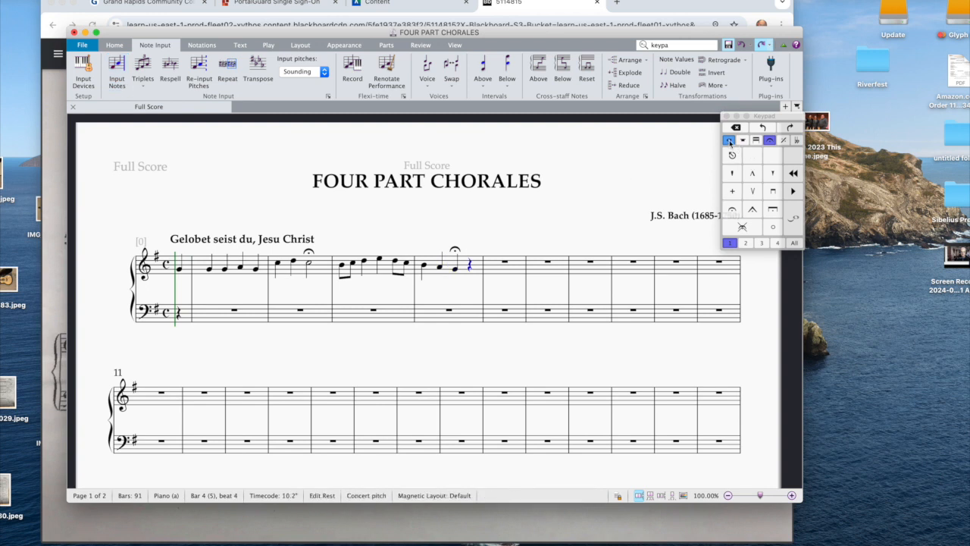
Return the Keypad to the common notes layout and enter a quarter note G on beat 4 of bar 4.
click(729, 141)
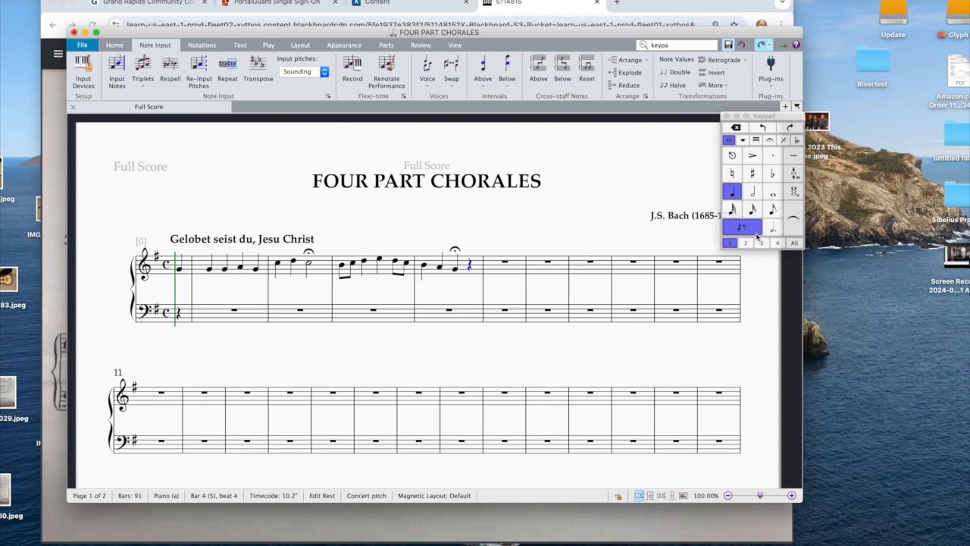
key(n)
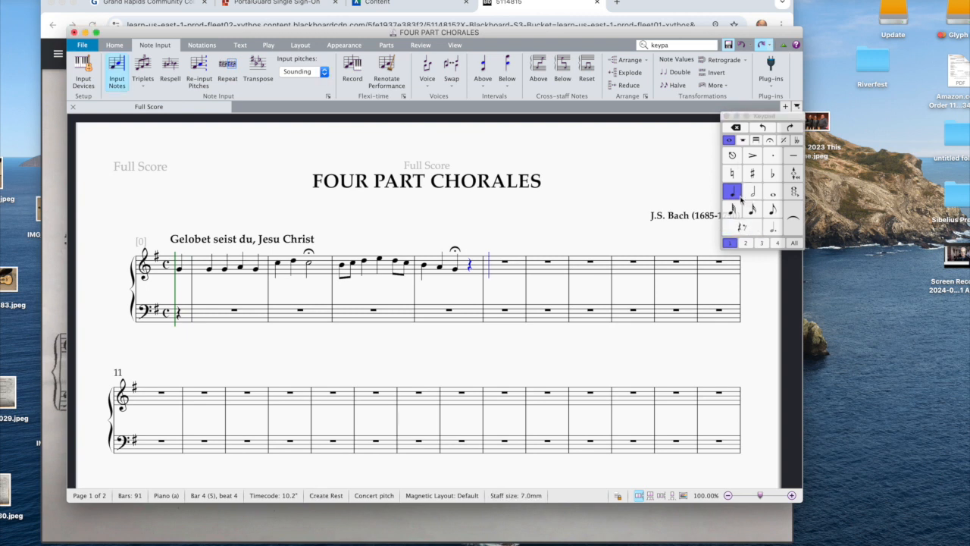
key(Escape)
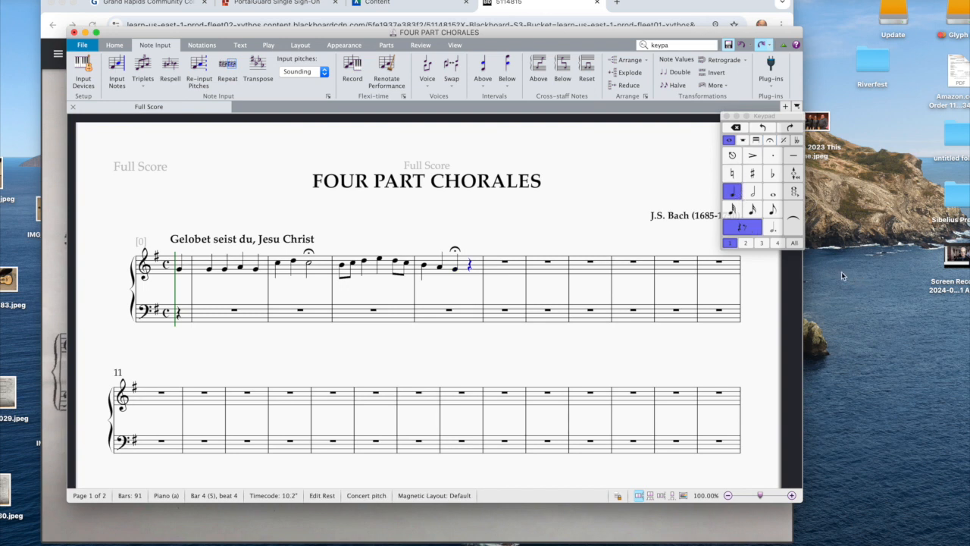
key(g)
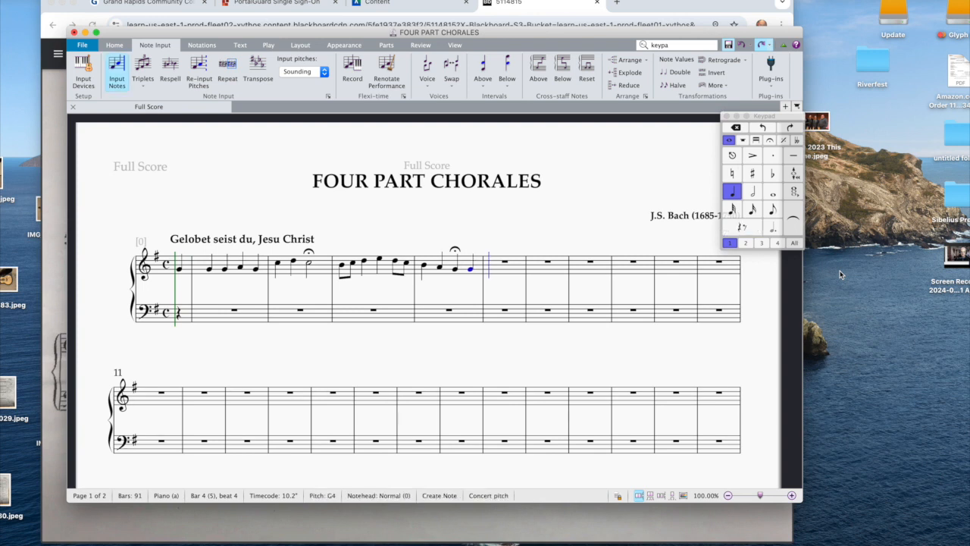
Start bar 5 of the treble staff with a quarter note C followed by eighth notes B and C.
key(c)
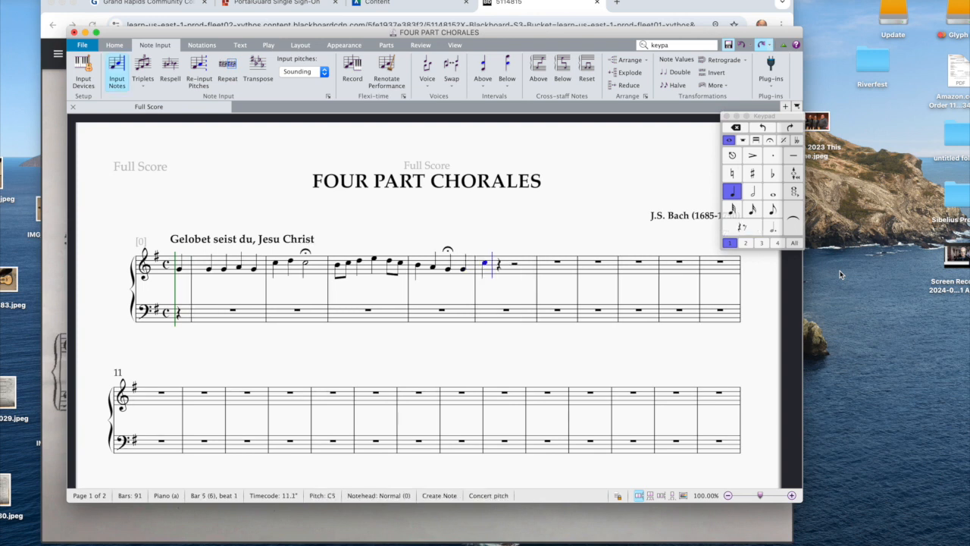
key(3)
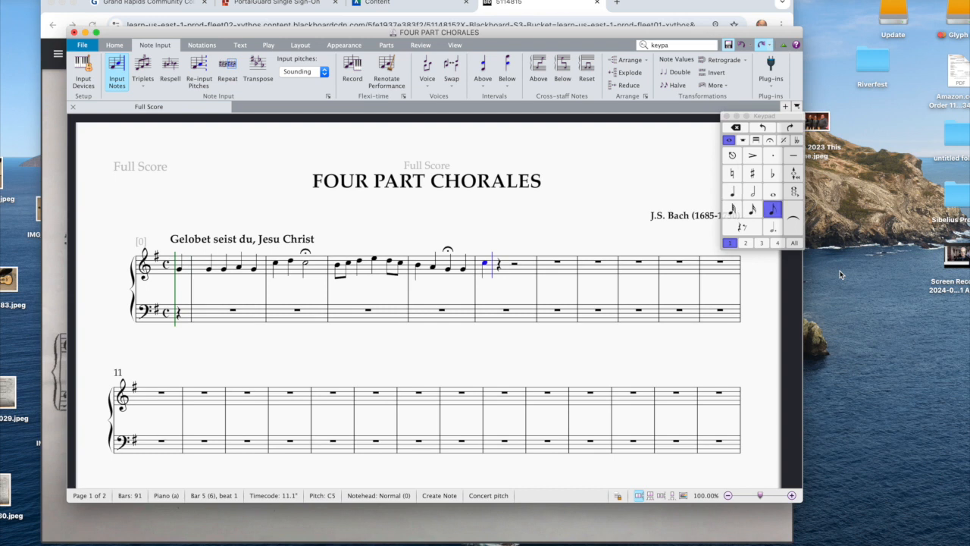
key(b)
key(c)
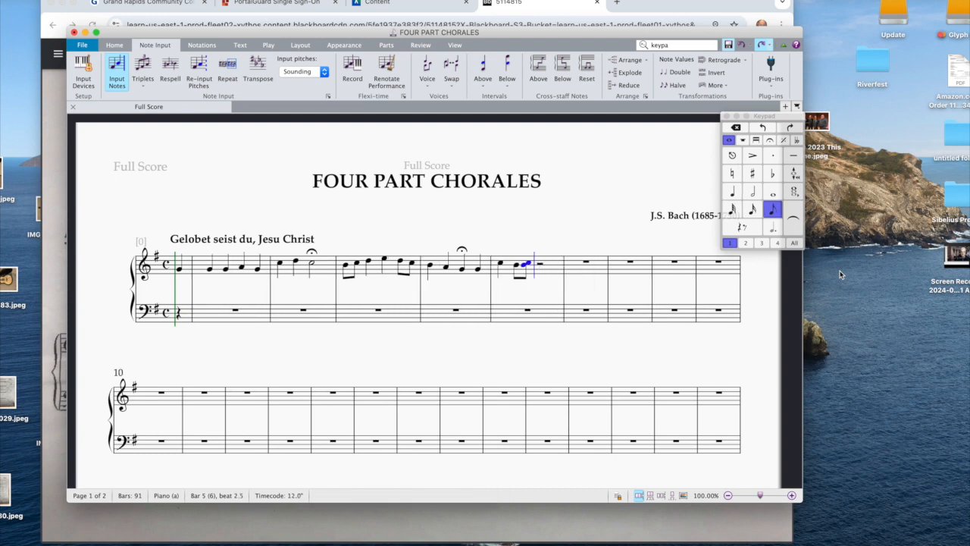
Remove the stray B from the chord on the second half of beat 2 in bar 5, keeping the C, and resume note input.
key(Left)
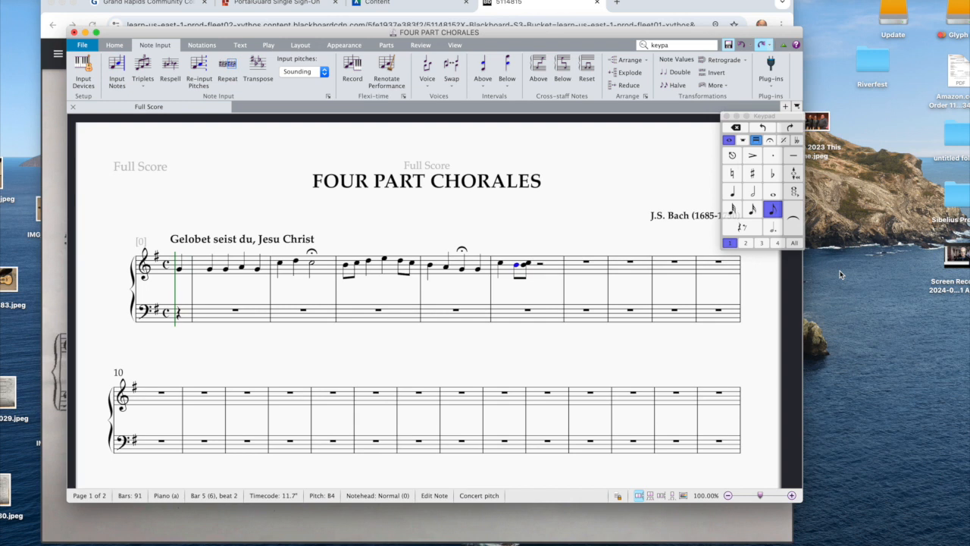
key(Right)
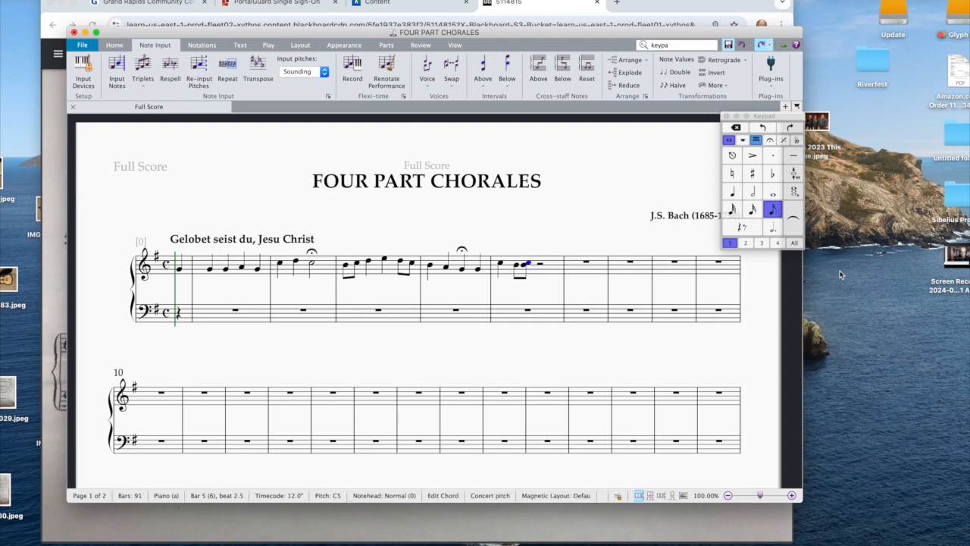
key(Right)
key(Left)
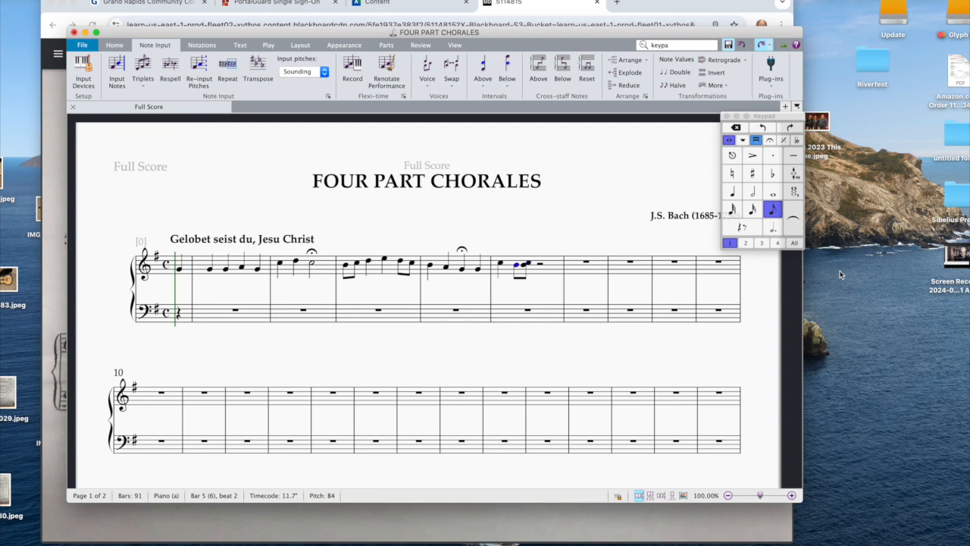
key(Right)
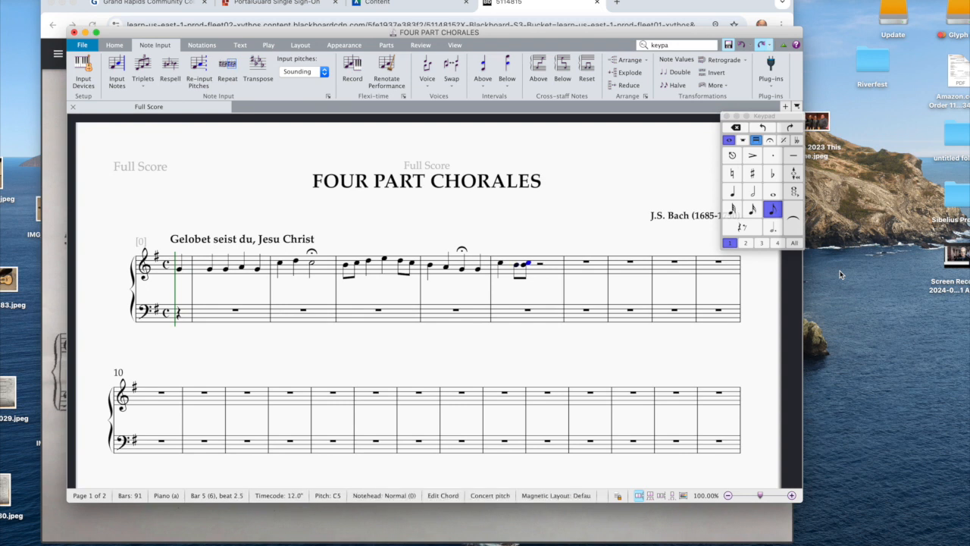
key(n)
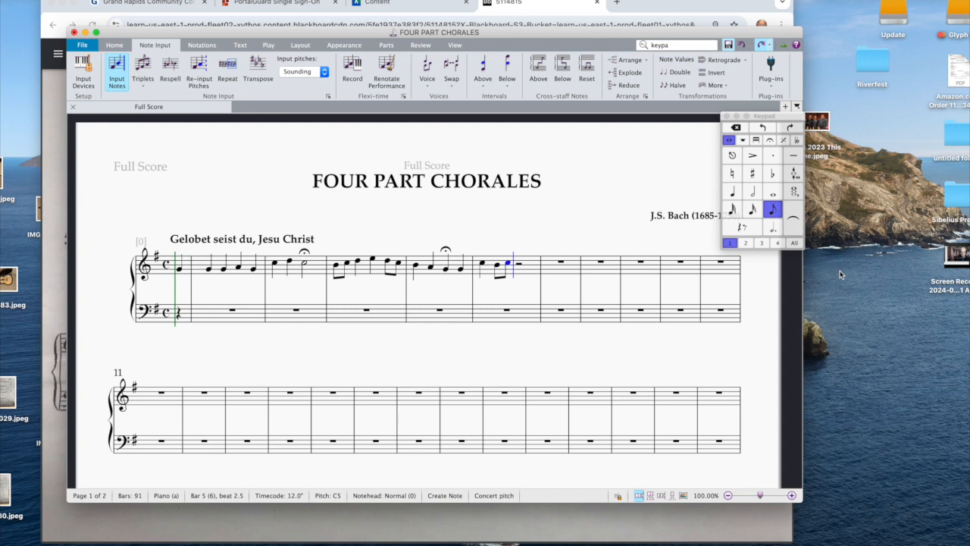
Complete bar 5 of the treble staff with quarter notes D and A.
key(4)
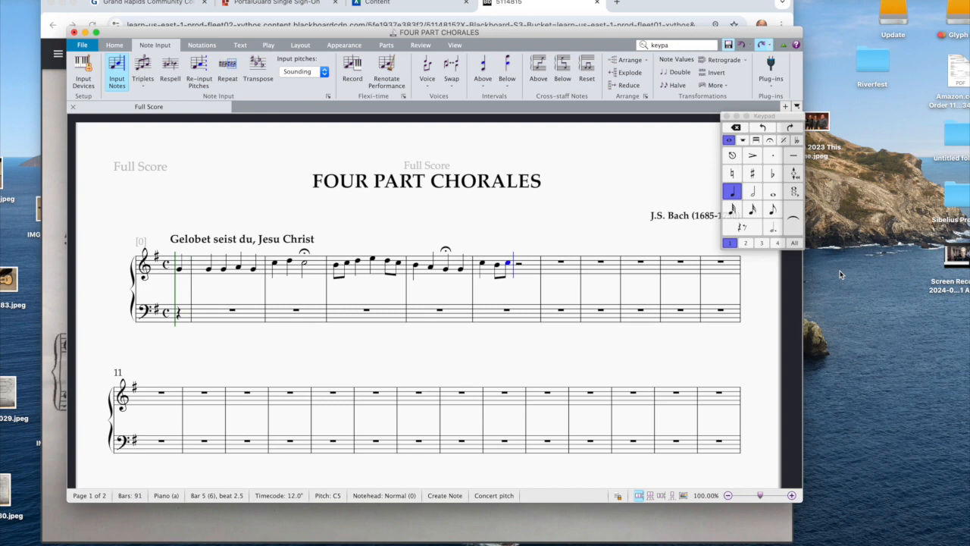
key(d)
key(a)
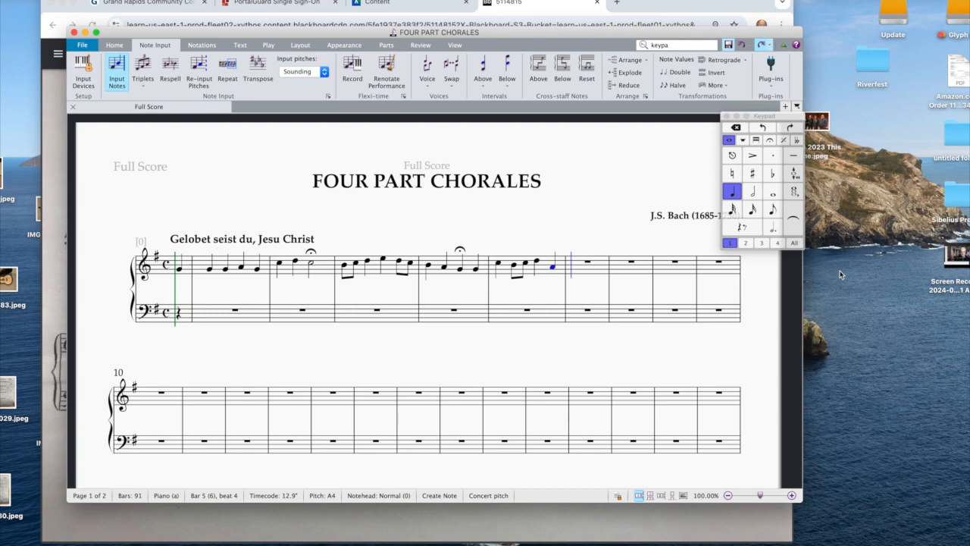
Enter eighth notes G and F-sharp and quarter notes E and D on the first three beats of bar 6.
key(3)
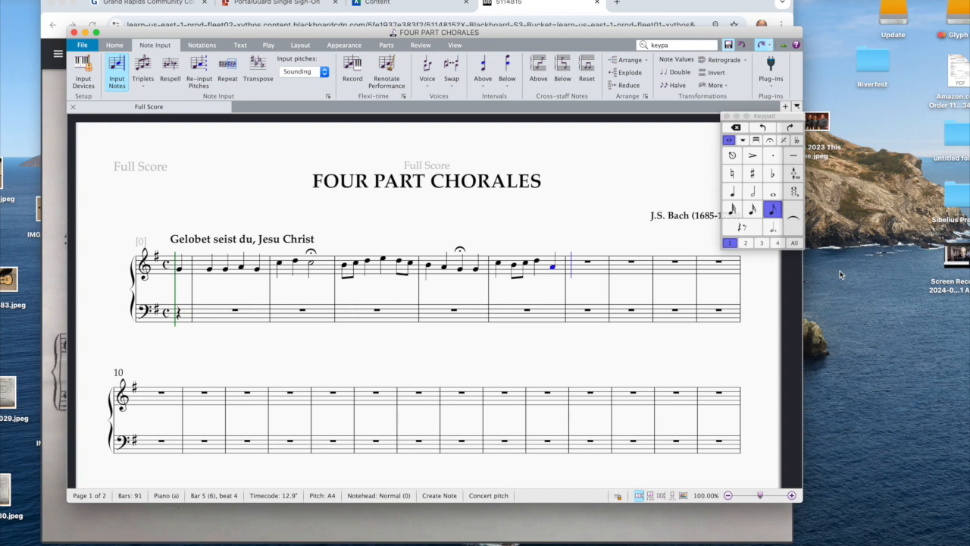
key(g)
key(f)
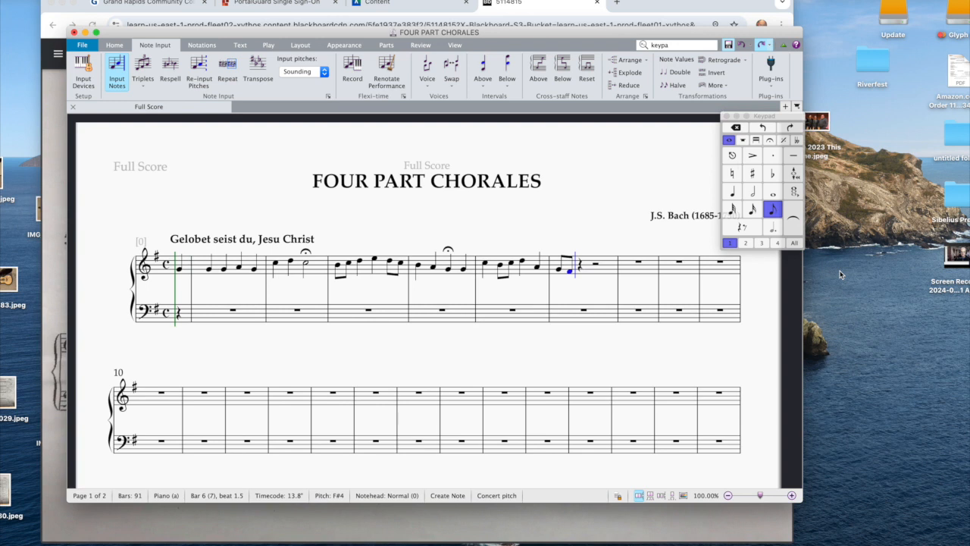
key(4)
key(e)
key(d)
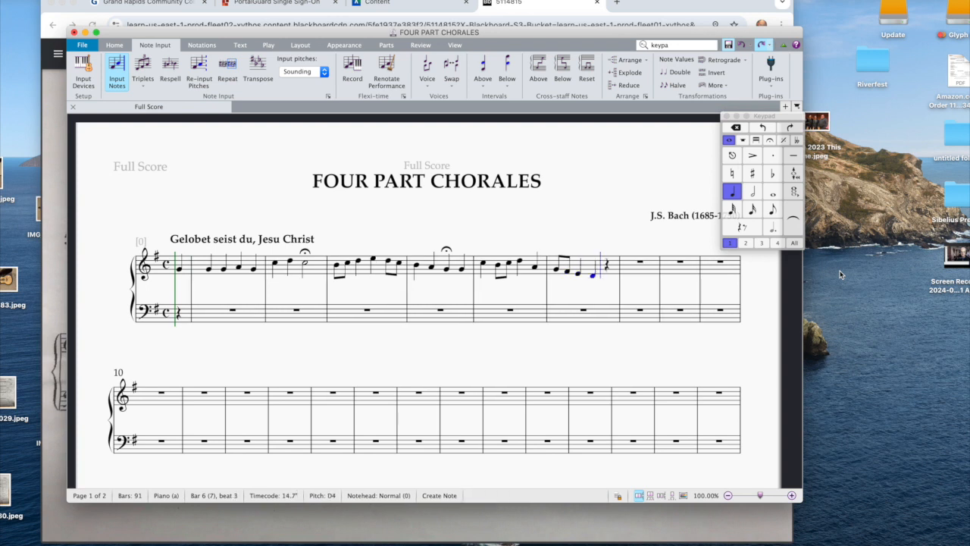
Add a fermata above the quarter note D on beat 3 of bar 6 and leave note input with that D selected.
click(769, 141)
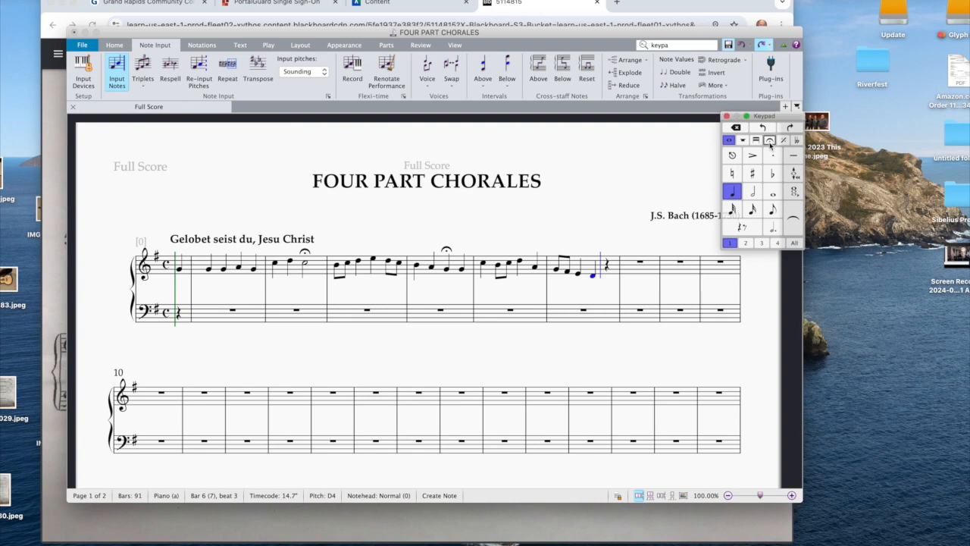
click(733, 211)
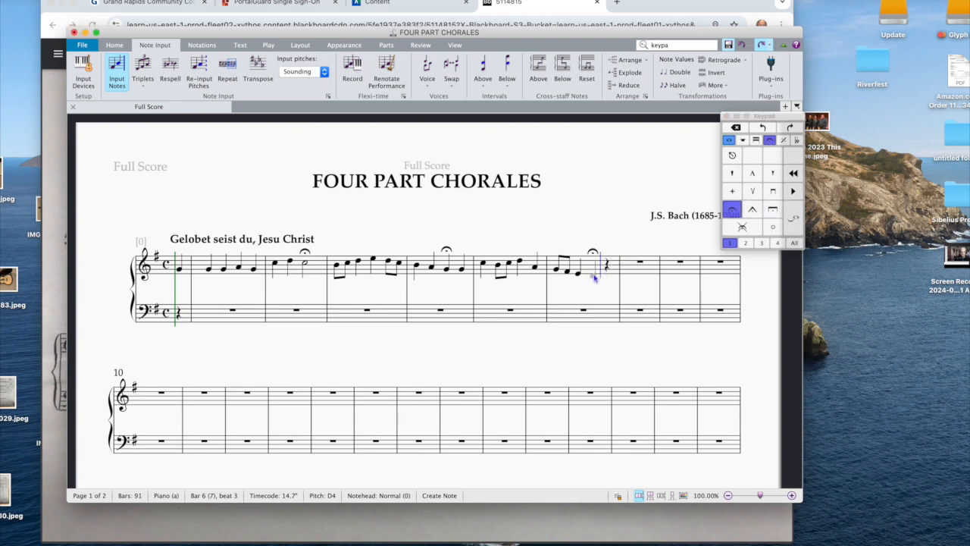
key(Left)
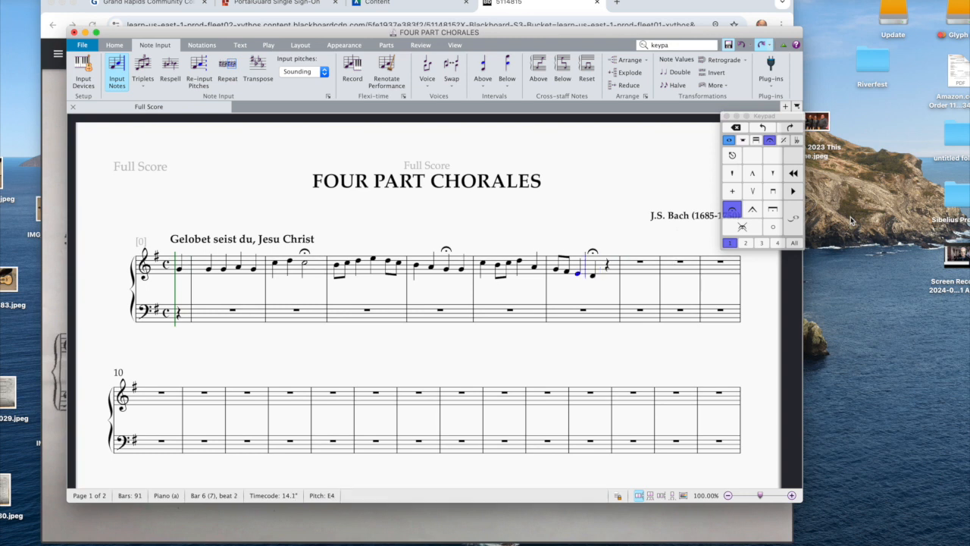
key(Escape)
key(Right)
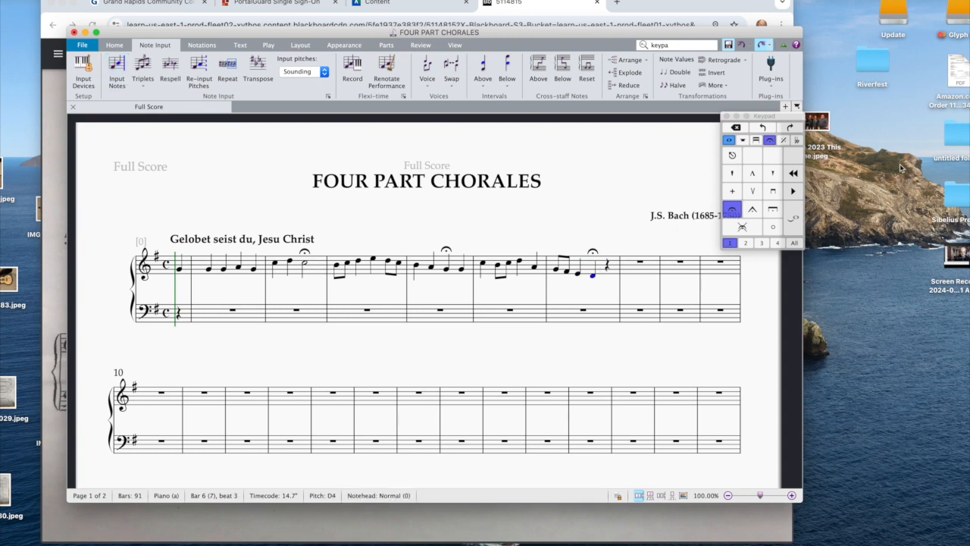
Remove the fermata from the quarter note D on beat 3 of bar 6 and add it back.
click(731, 209)
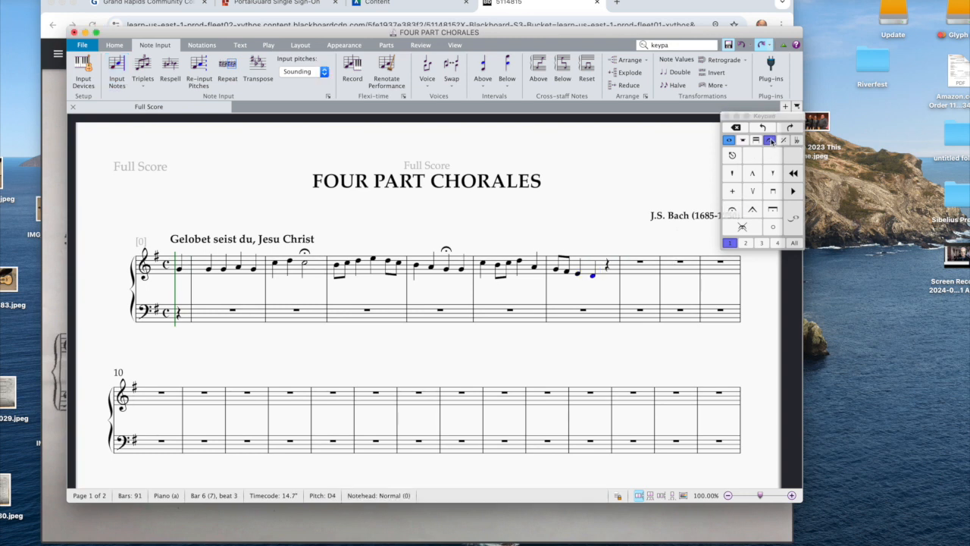
click(730, 141)
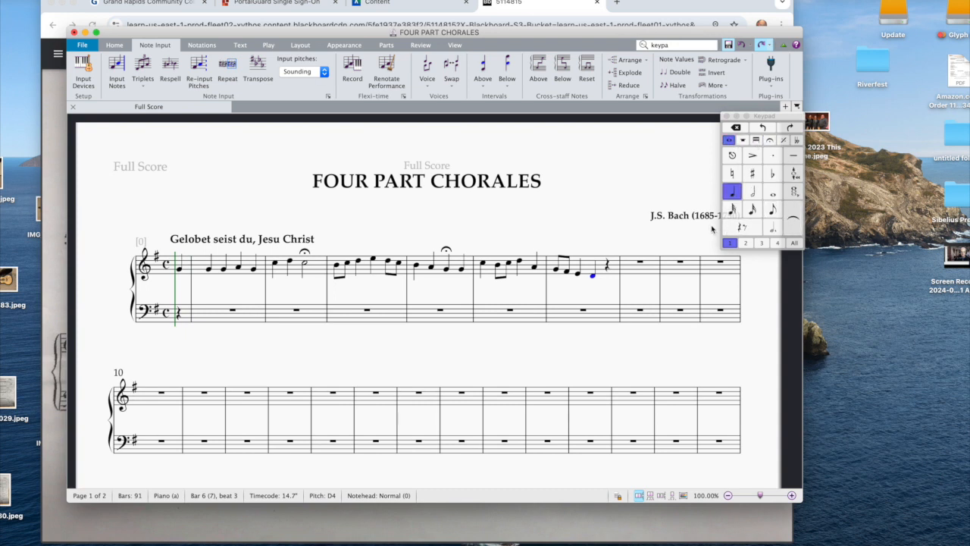
click(769, 141)
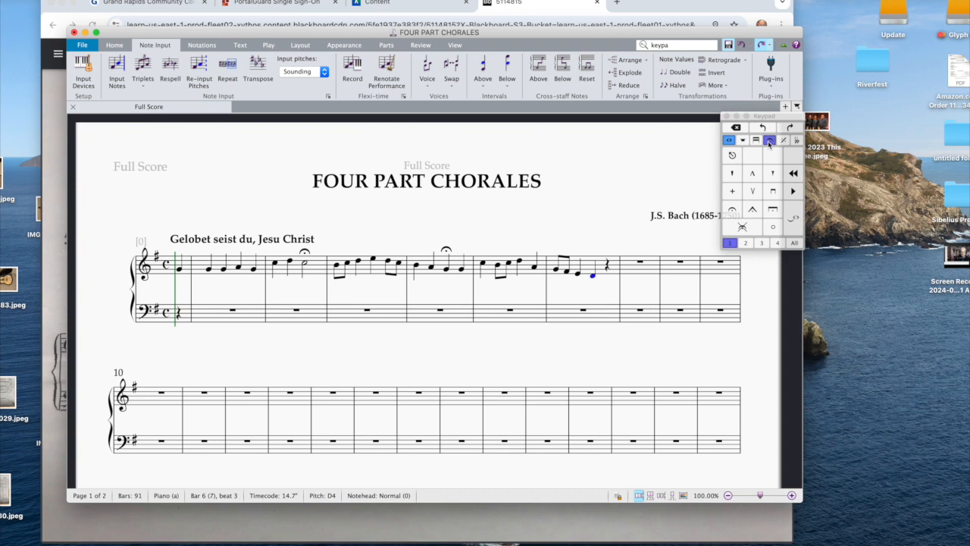
click(732, 209)
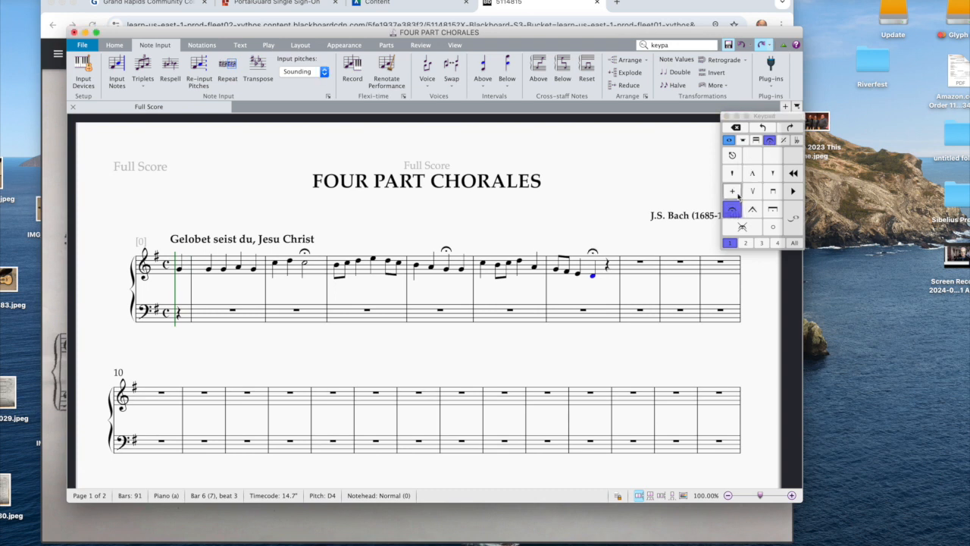
Enter a quarter note D on beat 4 of bar 6 and fill bar 7 with quarter notes A, A, A and B.
key(Right)
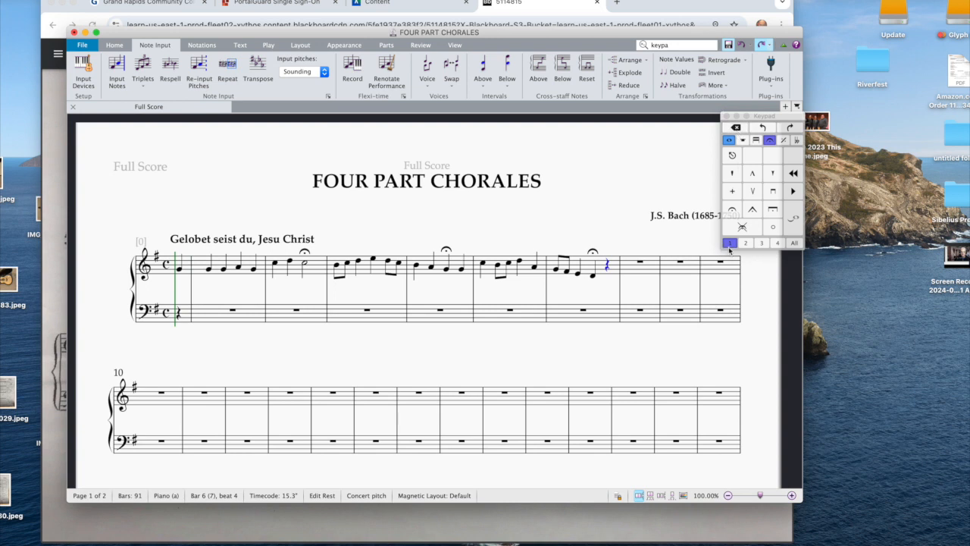
click(729, 140)
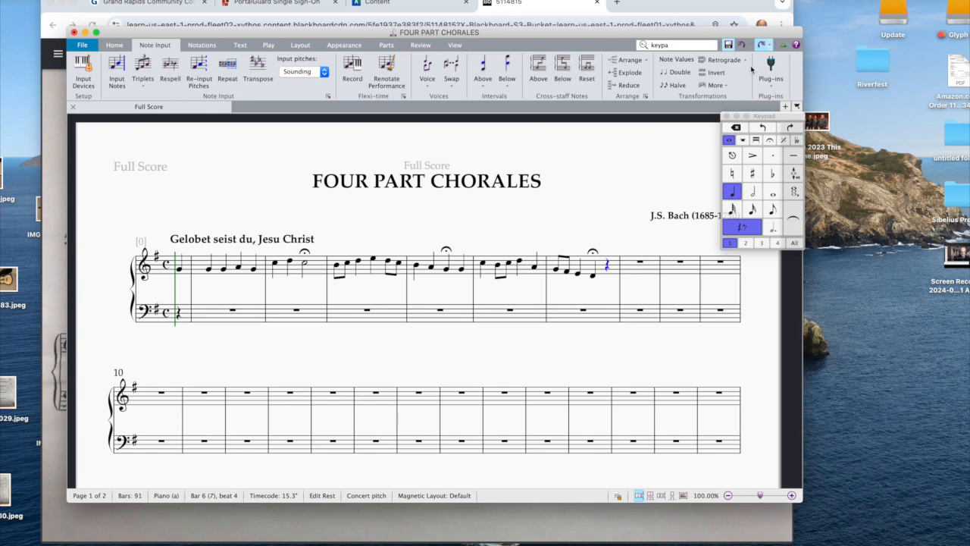
key(d)
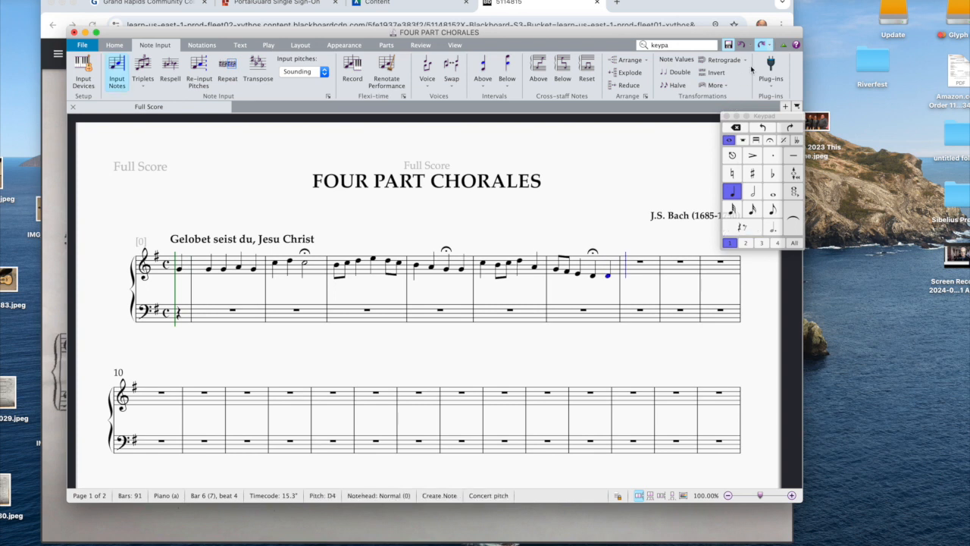
key(a)
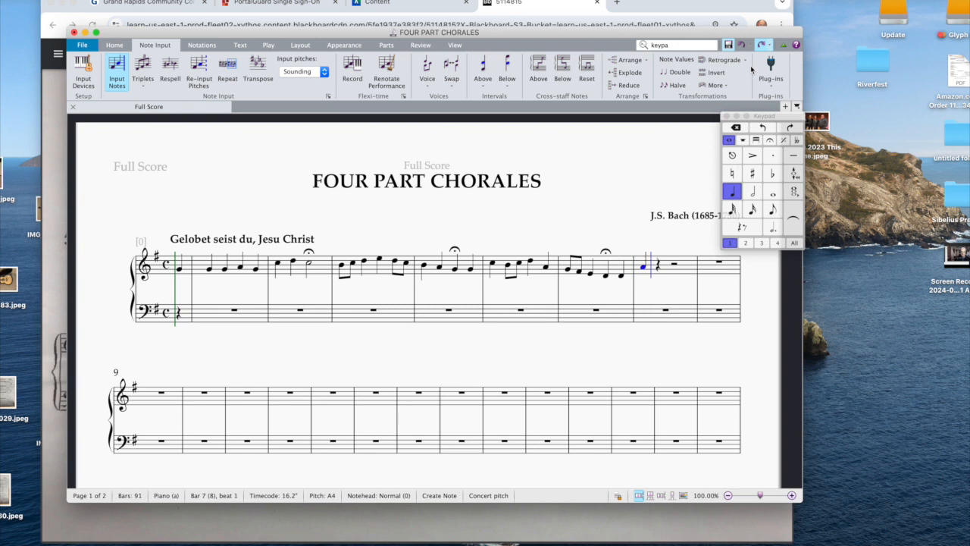
key(a)
key(a)
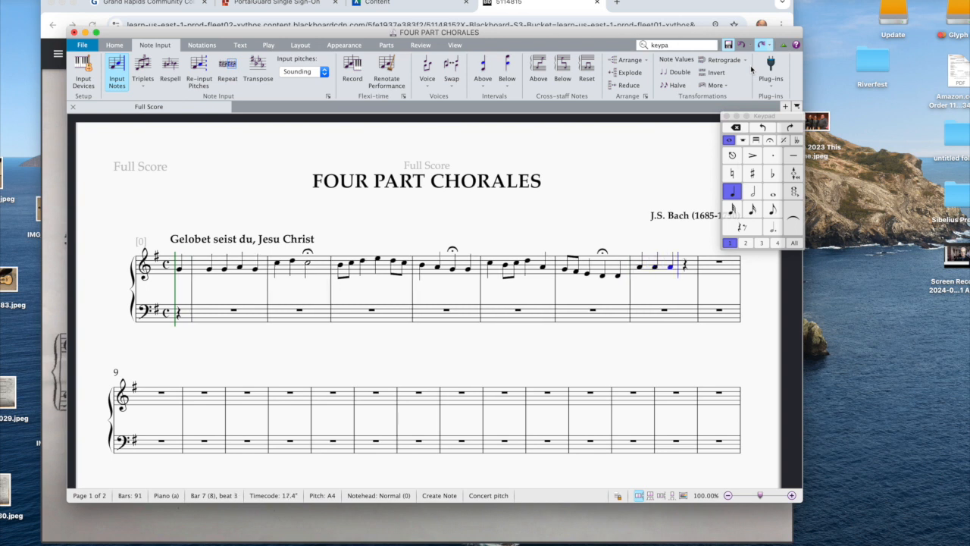
key(b)
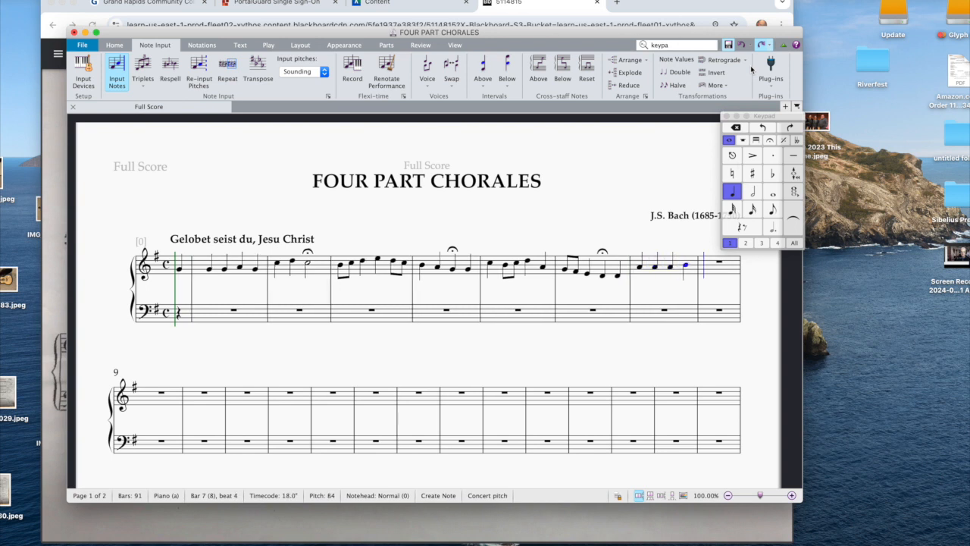
Fill bar 8 of the treble staff with eighth notes C and B, quarter note A, eighth notes G and A, and quarter note B.
key(3)
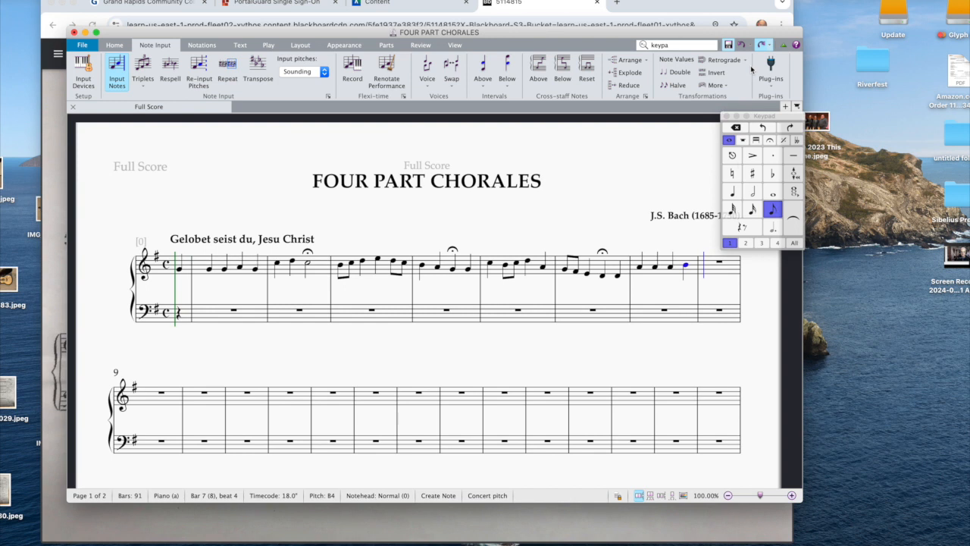
key(c)
key(b)
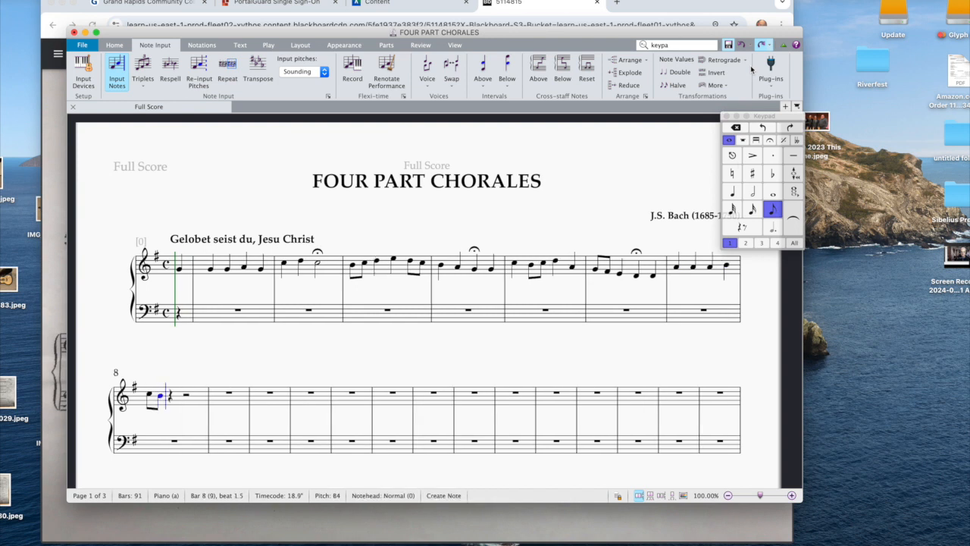
key(4)
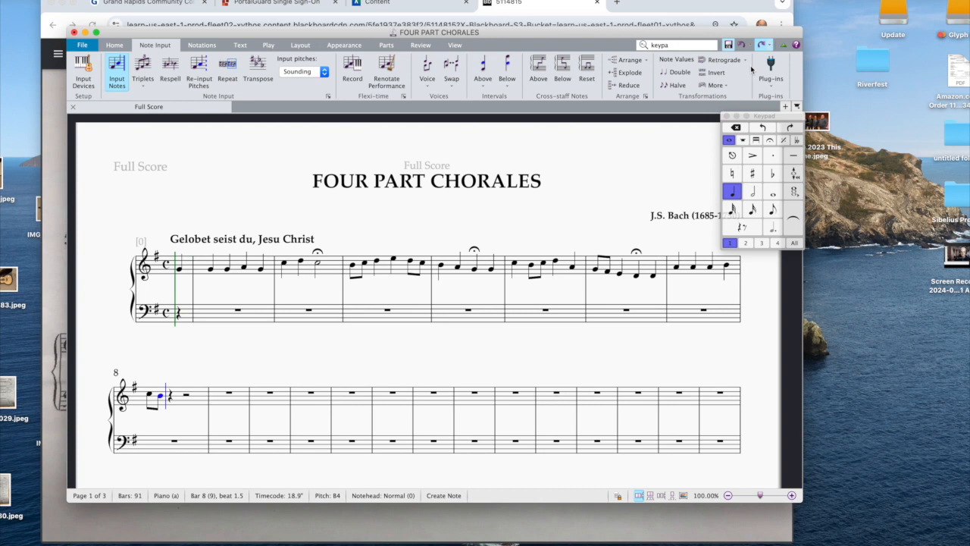
key(a)
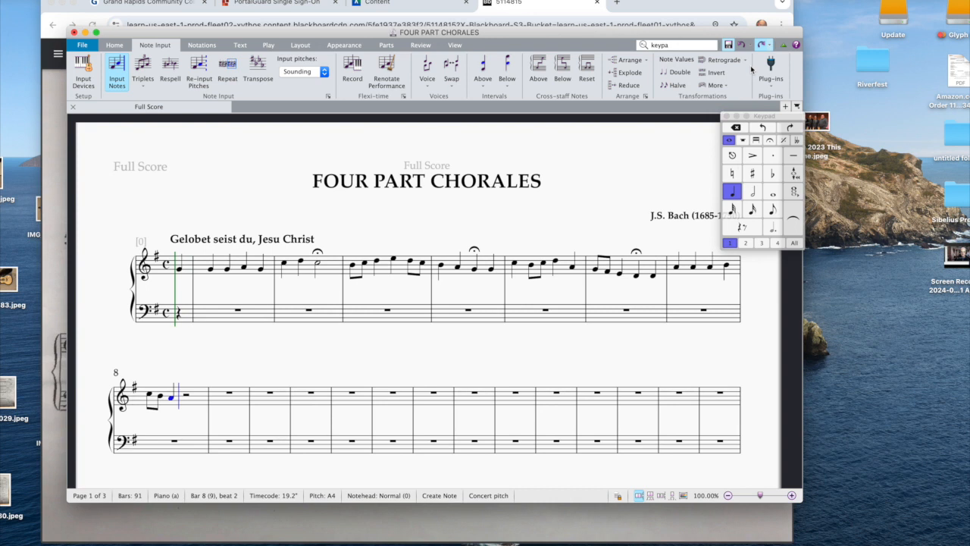
key(3)
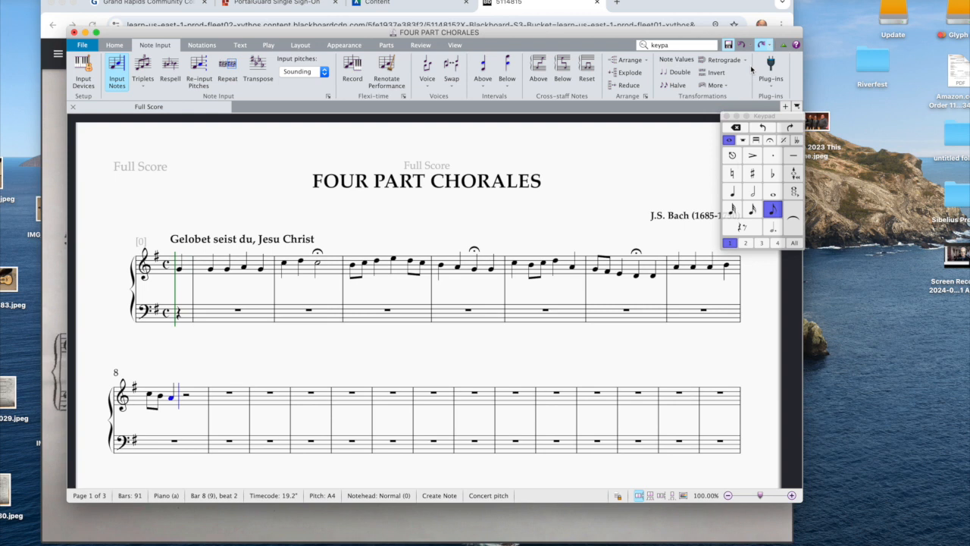
key(g)
key(a)
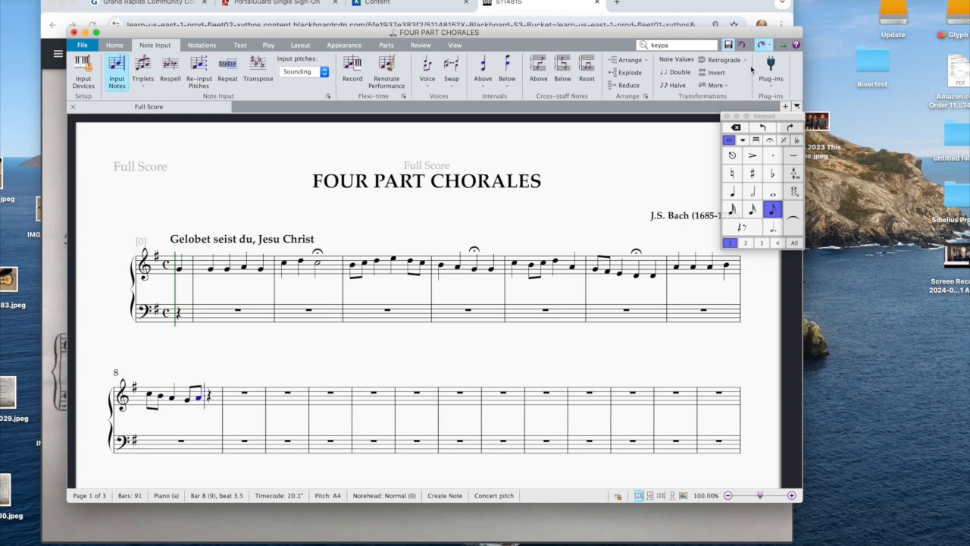
key(4)
key(b)
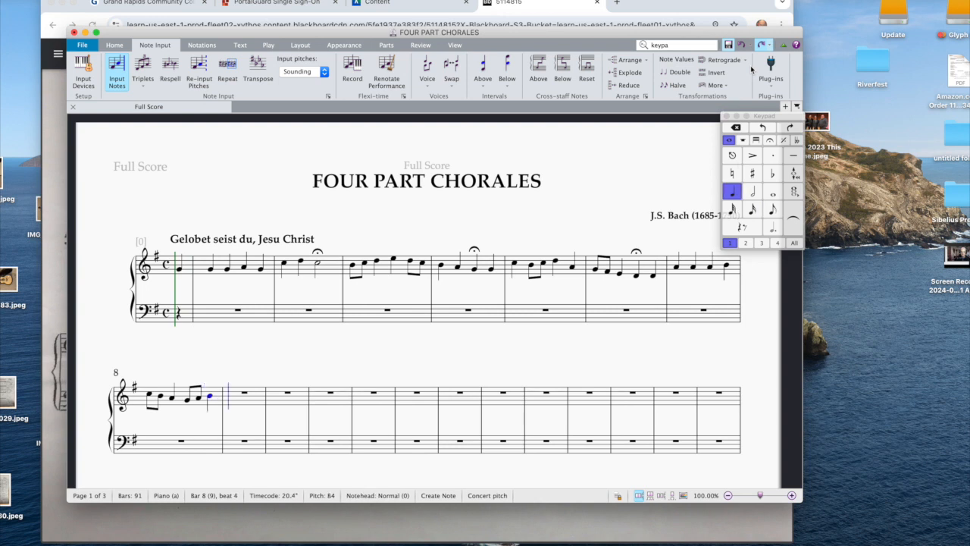
Enter eighth notes C and B, quarter note A, eighth notes G and A, and quarter note B in bar 9.
key(3)
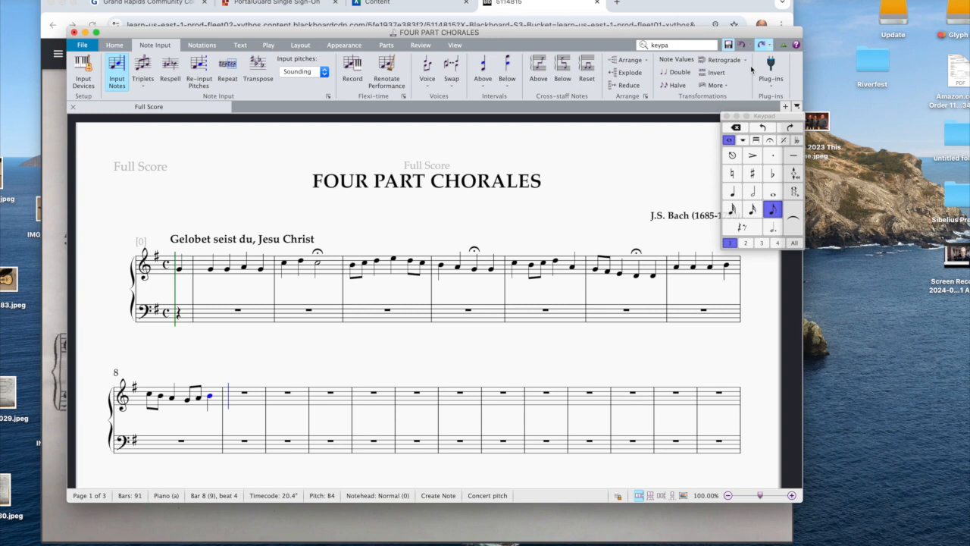
key(c)
key(b)
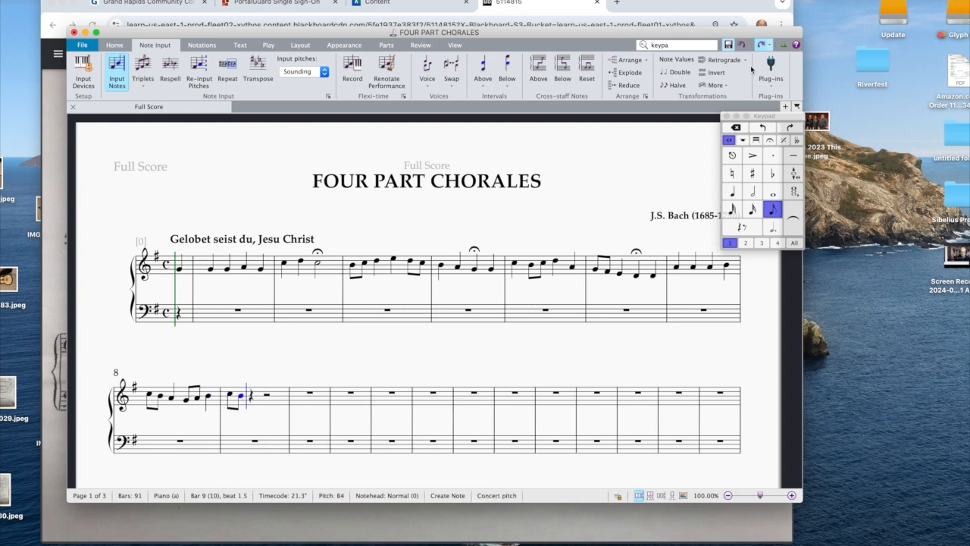
key(4)
key(a)
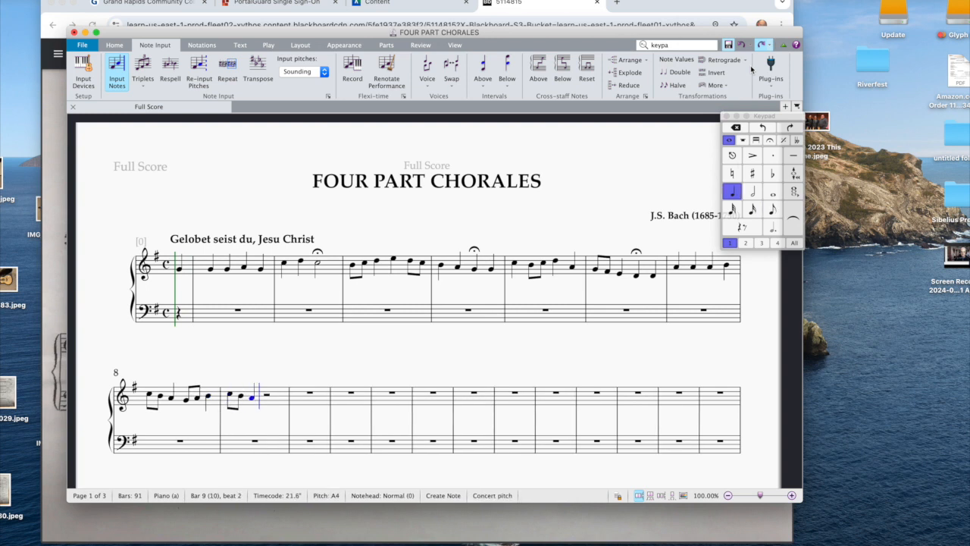
key(3)
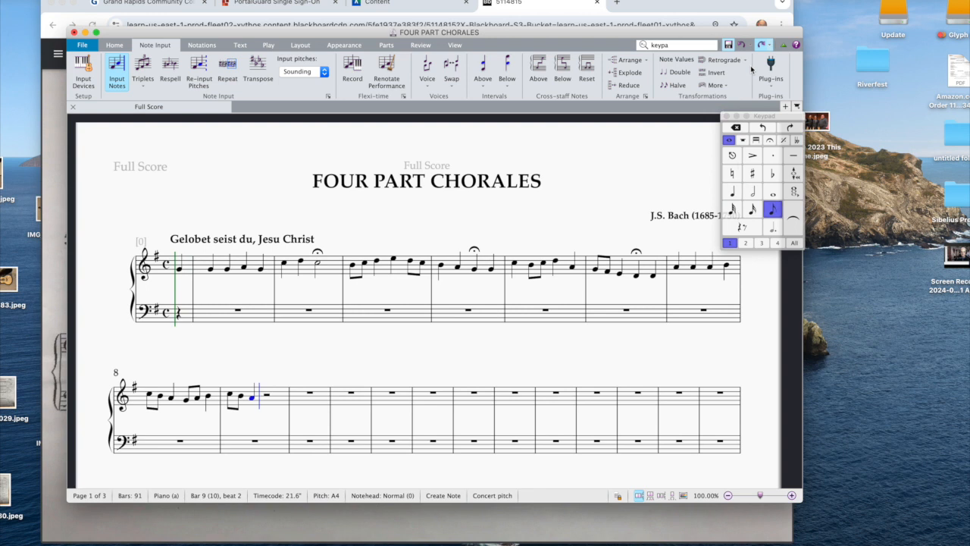
key(g)
key(a)
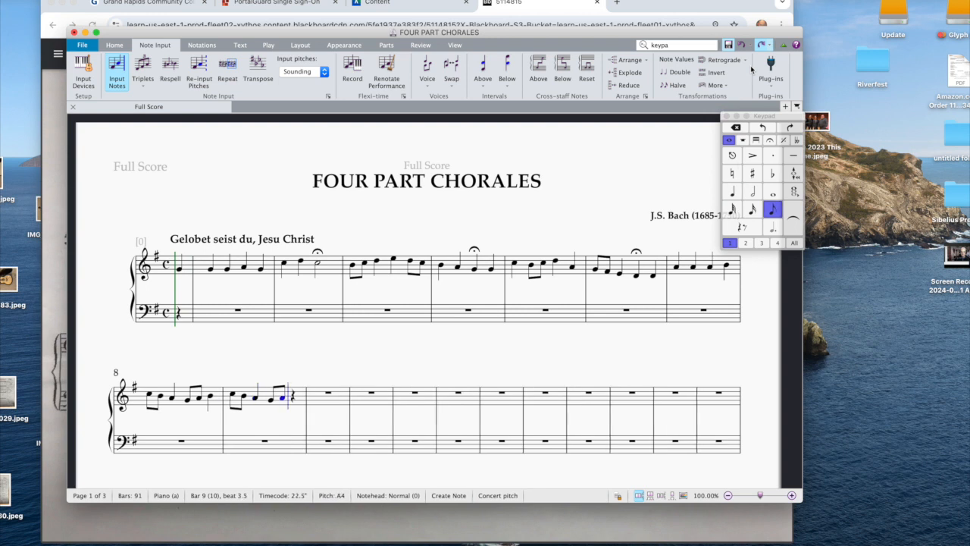
key(4)
key(b)
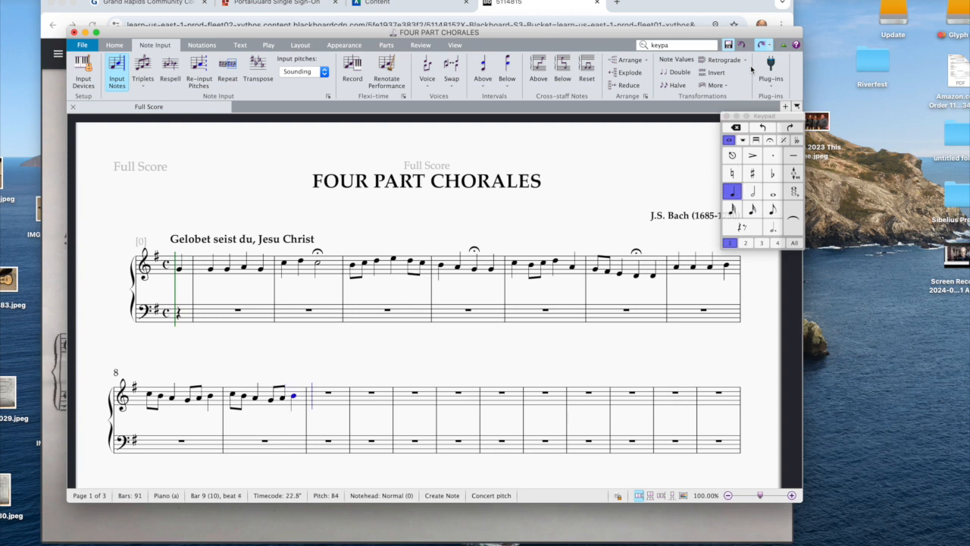
Enter a half note A on beat 1 of bar 10 in the treble staff and add a fermata above it.
key(5)
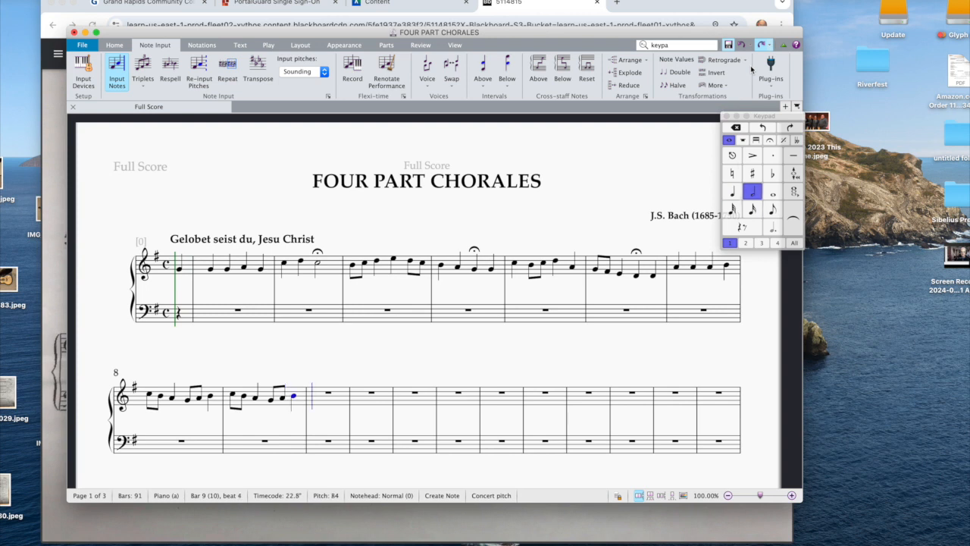
key(a)
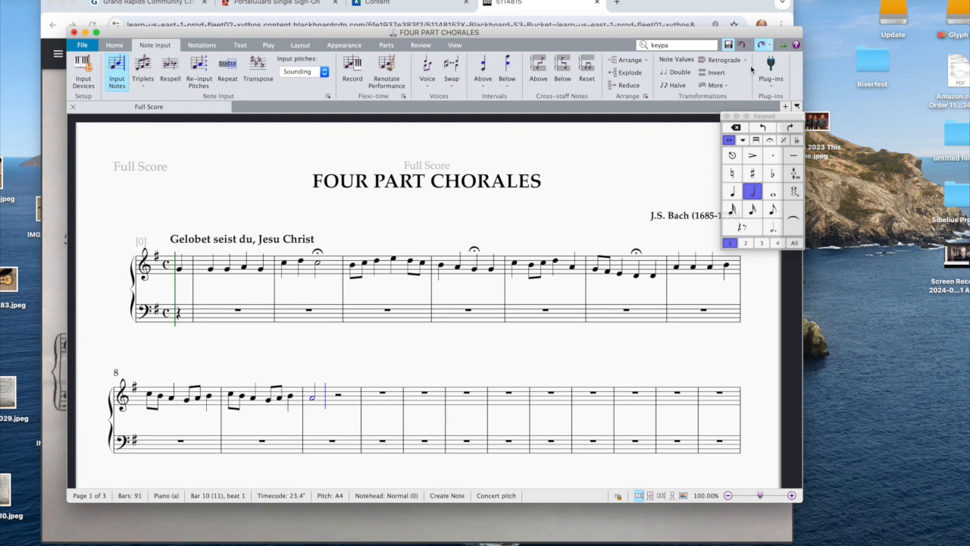
click(770, 140)
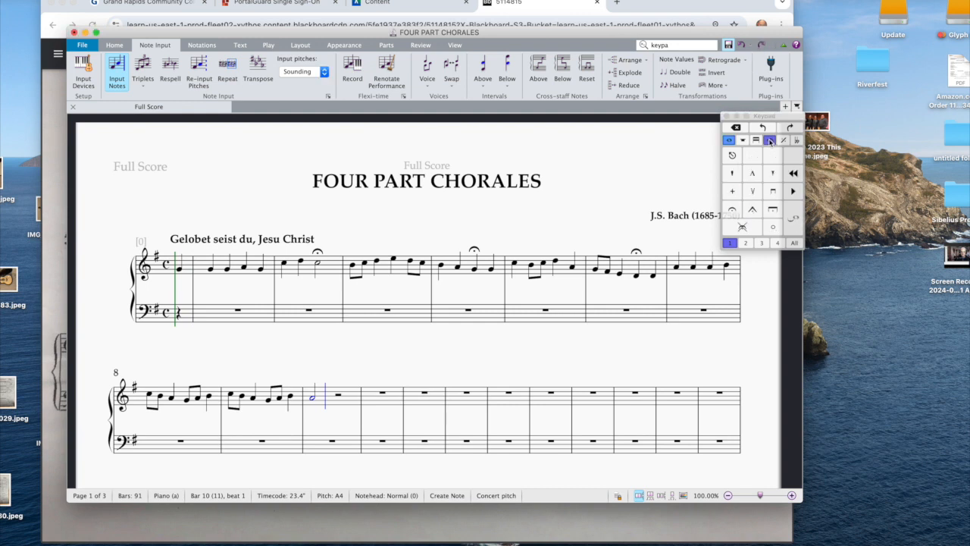
click(733, 212)
key(Left)
key(Right)
click(731, 212)
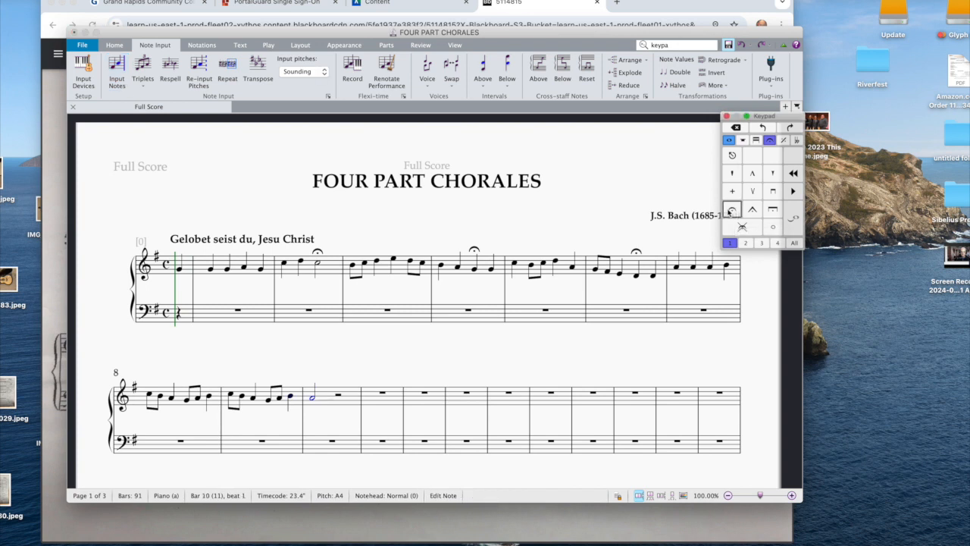
Complete bar 10 with two quarter notes G on beats 3 and 4.
key(Right)
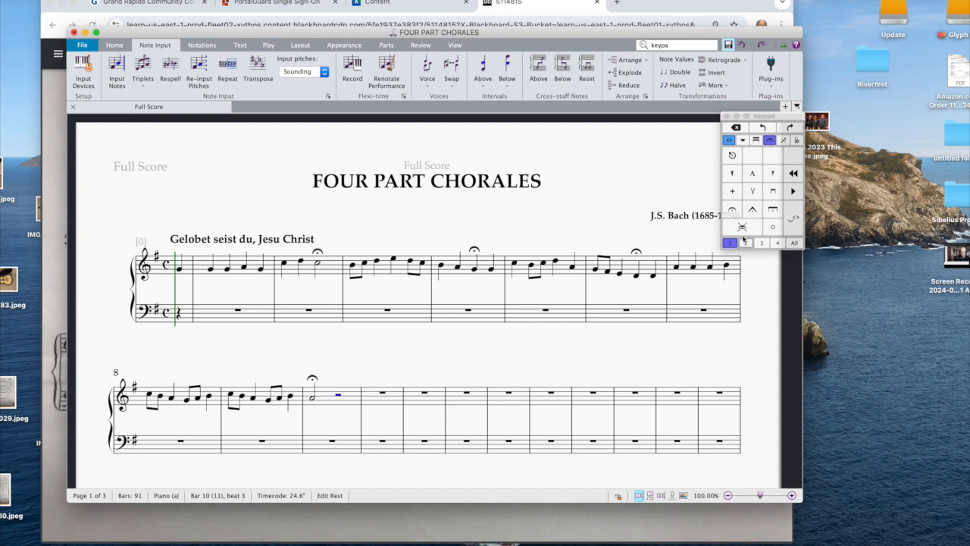
click(726, 140)
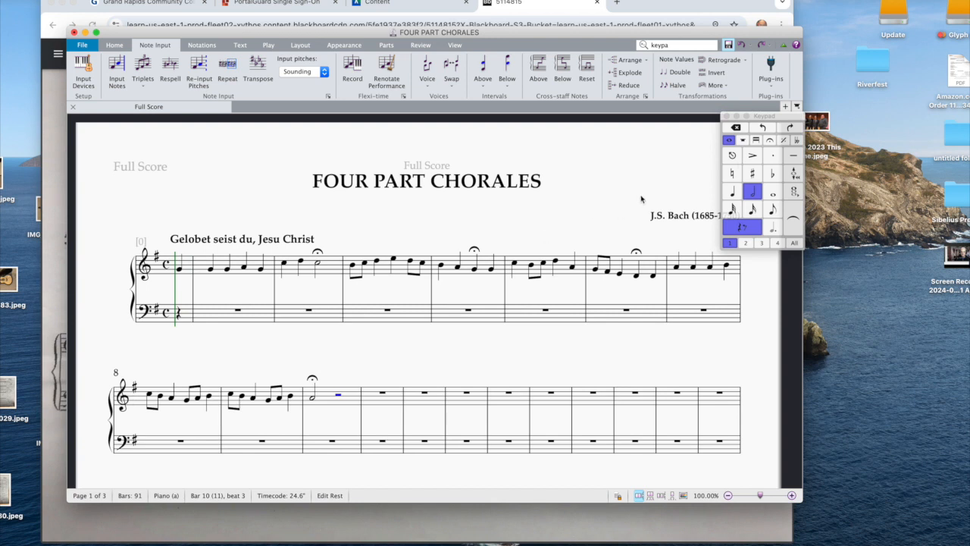
click(733, 192)
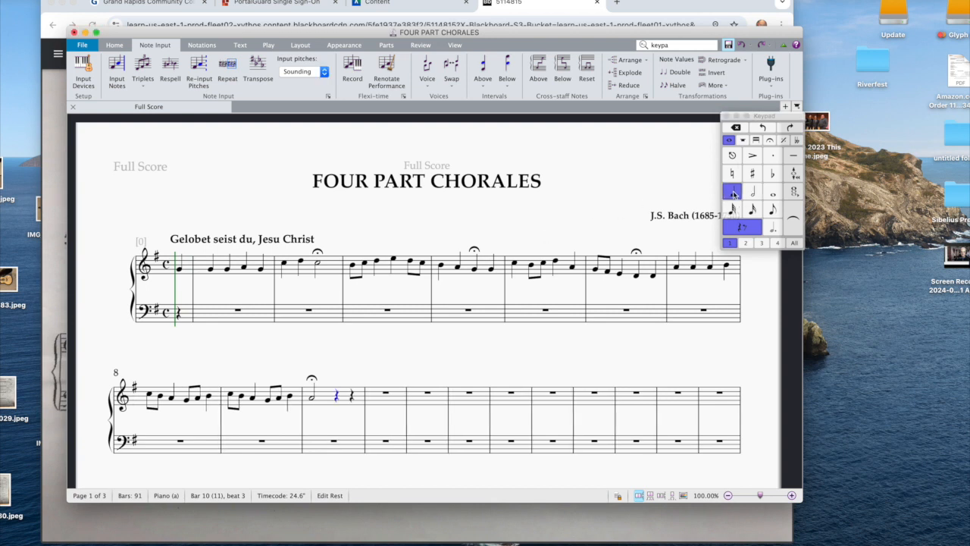
key(g)
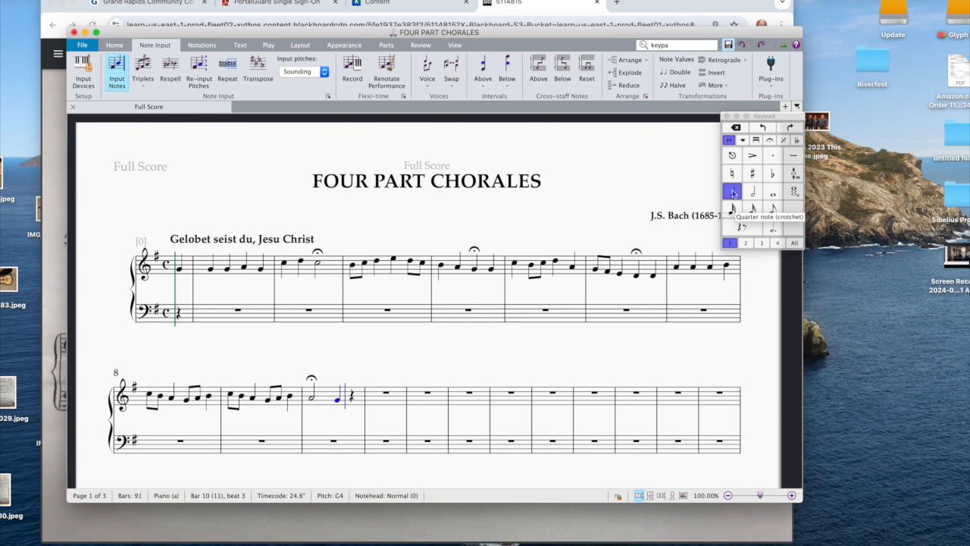
key(g)
Enter a half note G on beat 1 and a quarter note G on beat 3 of bar 11.
key(5)
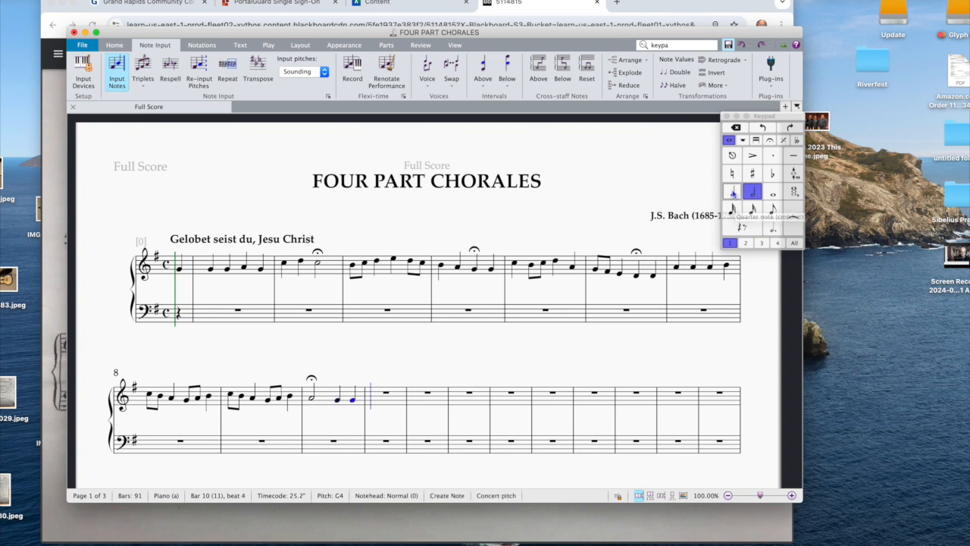
key(g)
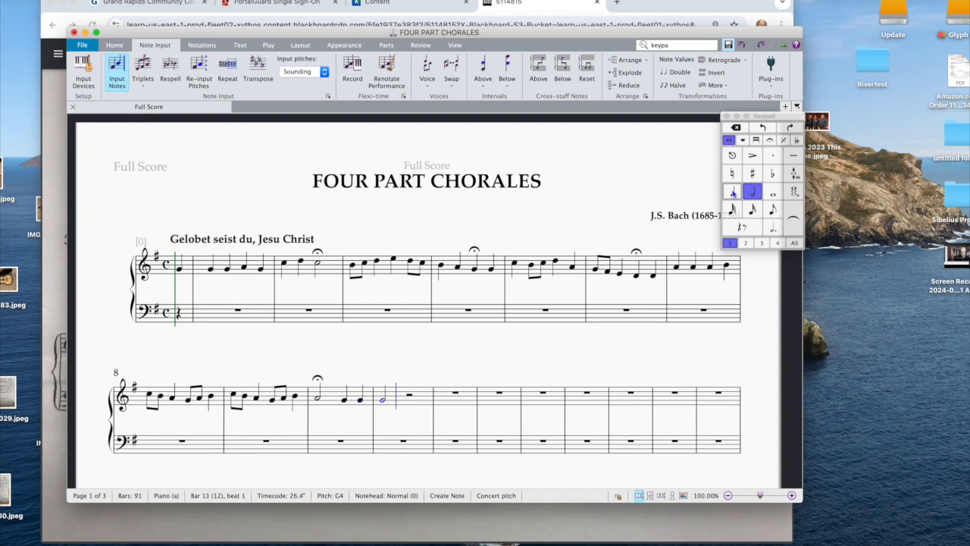
click(732, 191)
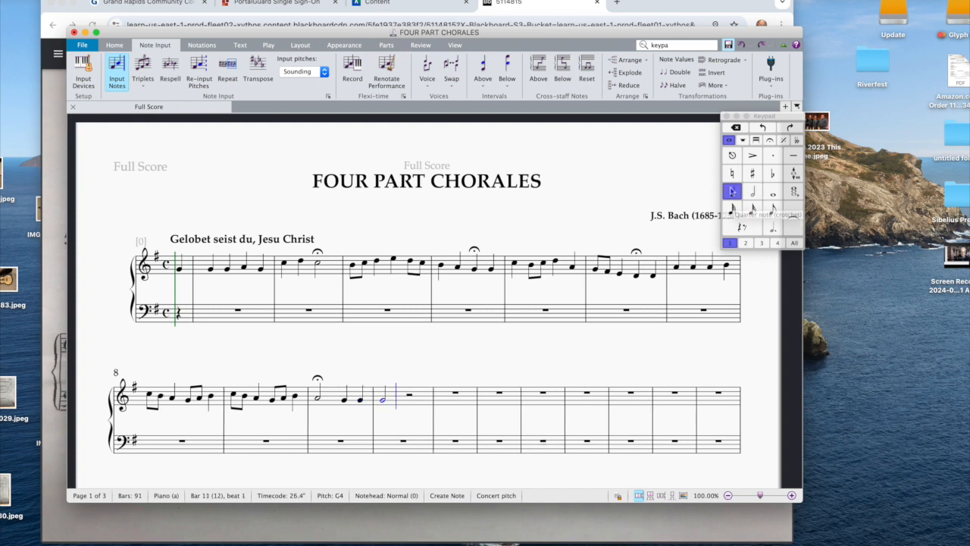
key(g)
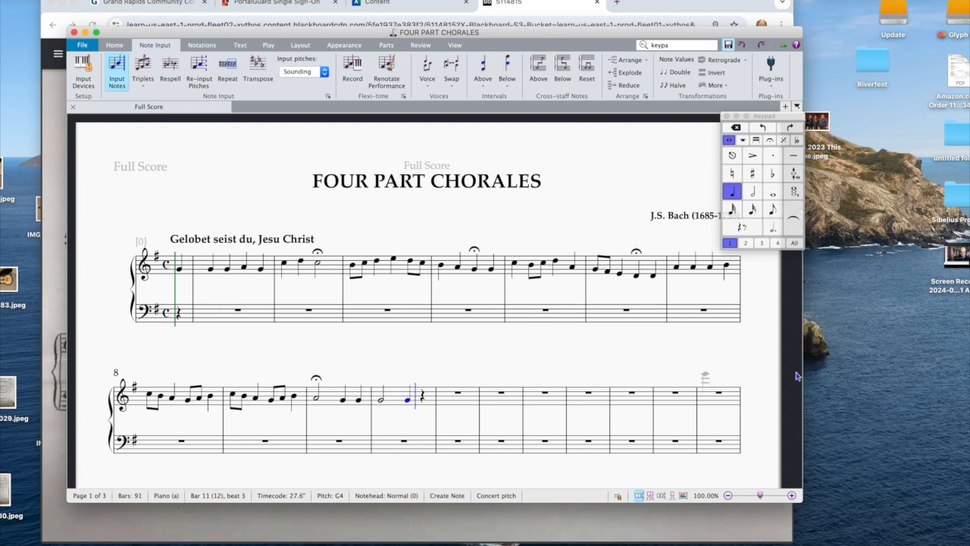
scroll(597, 318, down, 5)
scroll(650, 332, up, 4)
scroll(650, 364, down, 4)
scroll(648, 312, up, 4)
scroll(648, 313, up, 3)
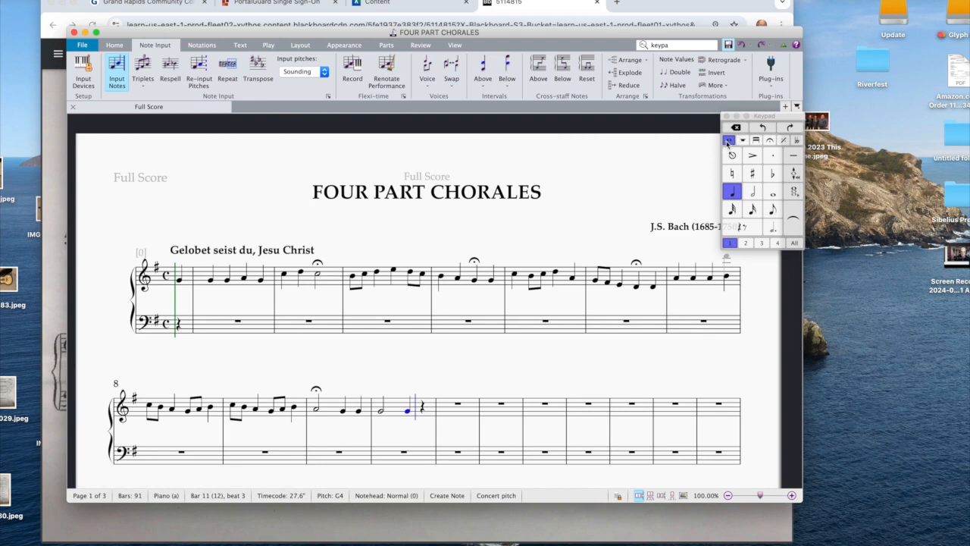
click(85, 71)
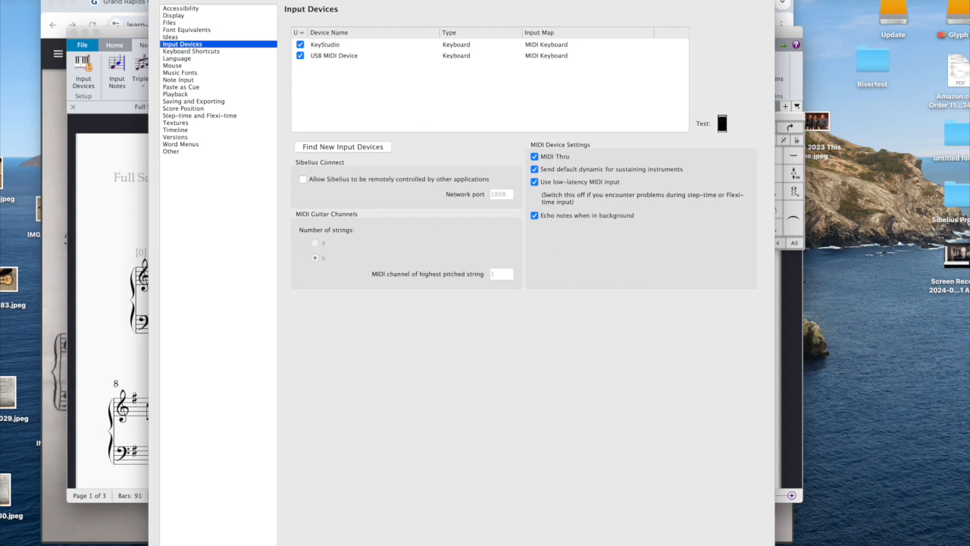
key(Escape)
click(385, 277)
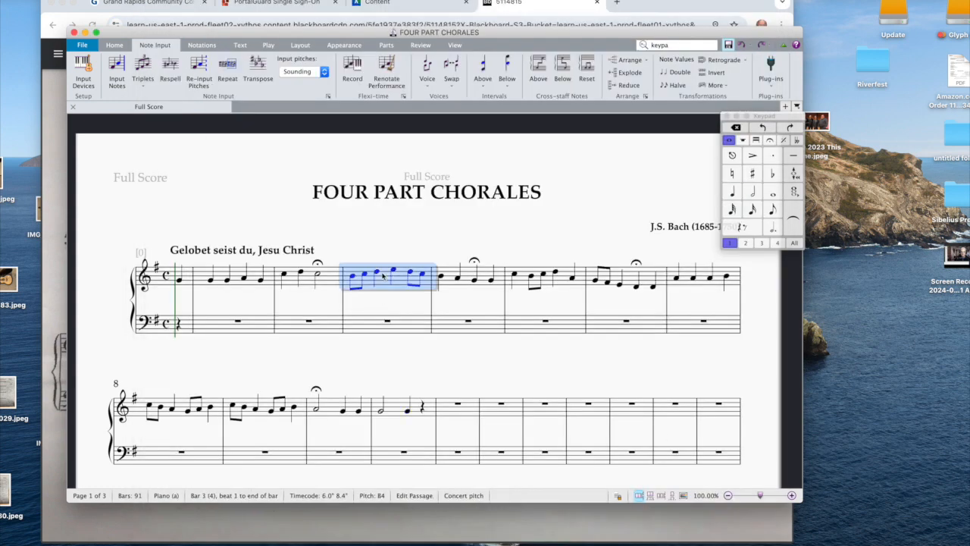
Select the empty bars 12 to 32 on both piano staves and delete them from the score.
scroll(576, 373, down, 5)
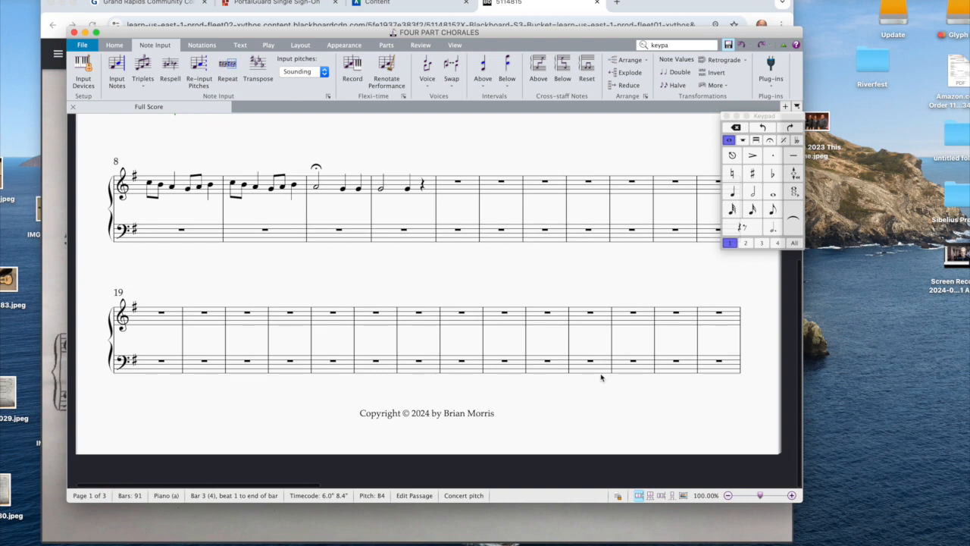
scroll(601, 369, up, 4)
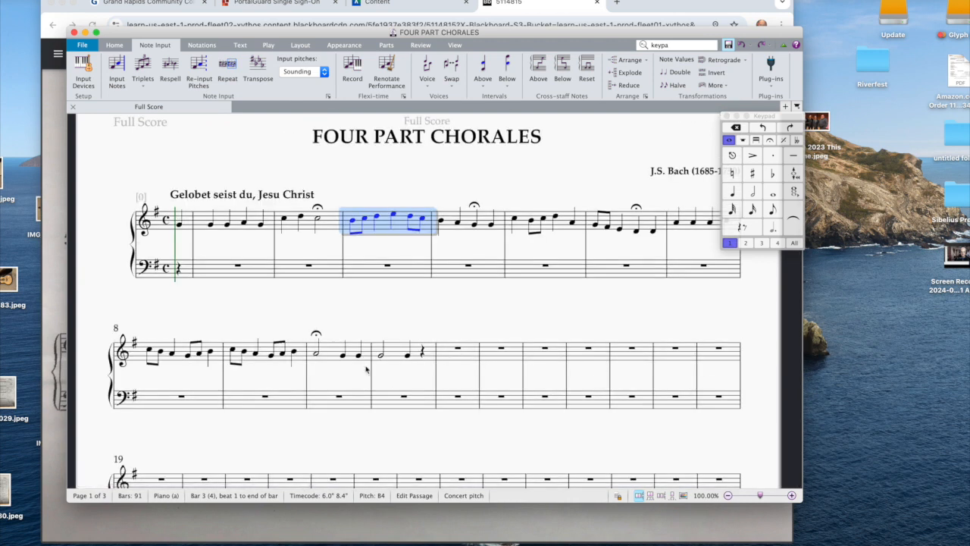
click(467, 341)
scroll(459, 353, down, 3)
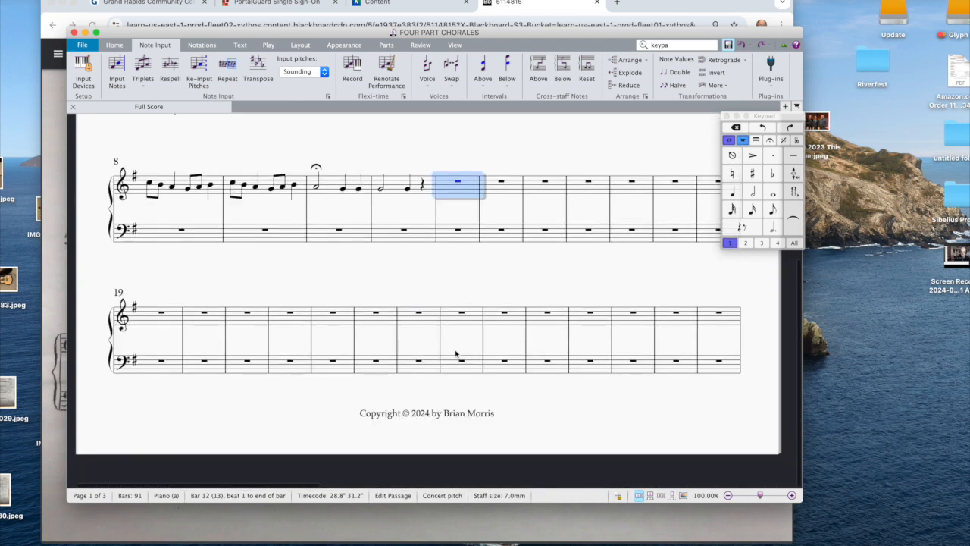
shift+click(729, 370)
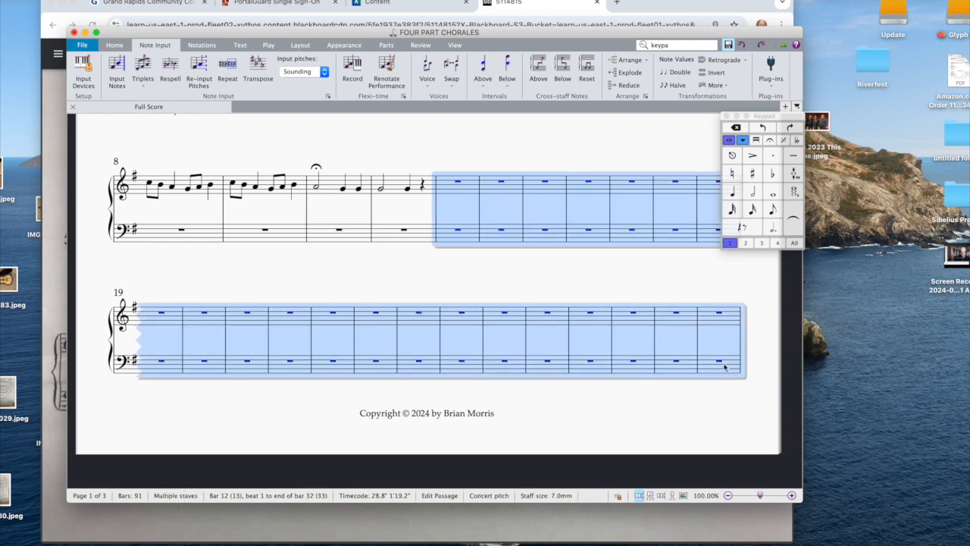
click(116, 45)
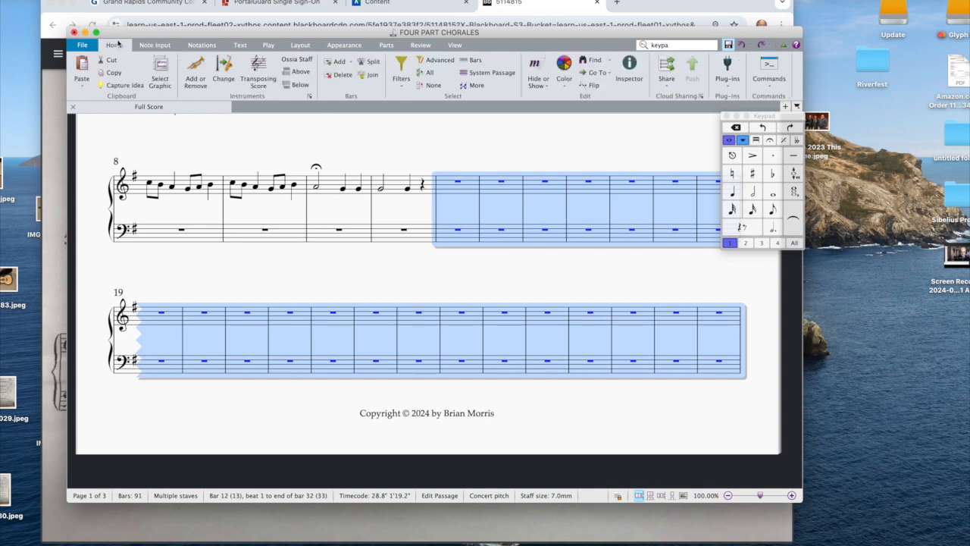
click(339, 77)
click(503, 282)
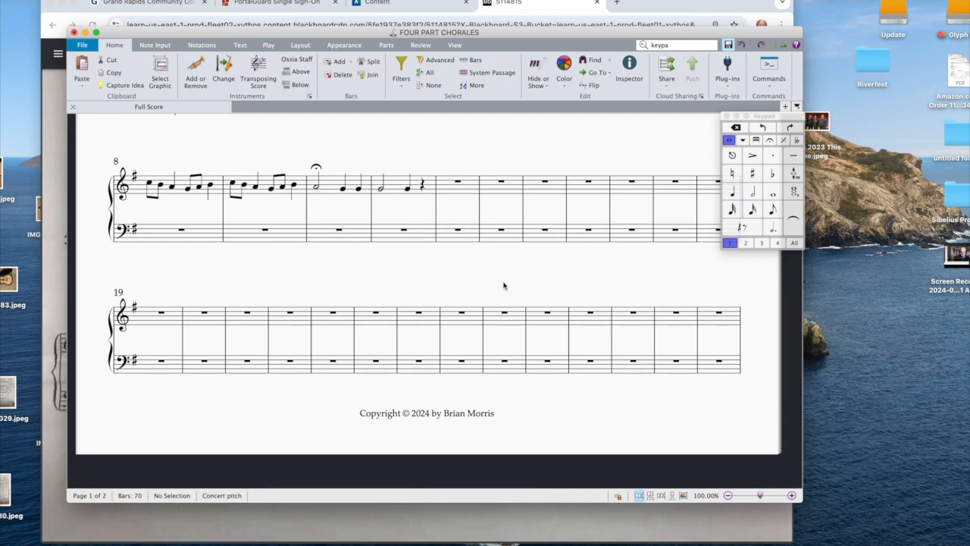
Delete two further batches of empty bars from the score, each spanning bar 12 through bar 32.
click(457, 190)
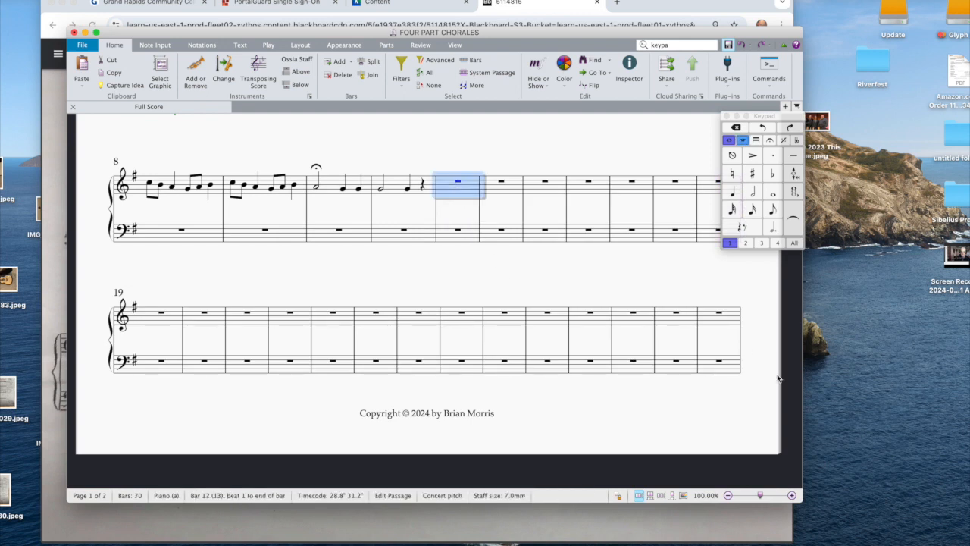
shift+click(733, 374)
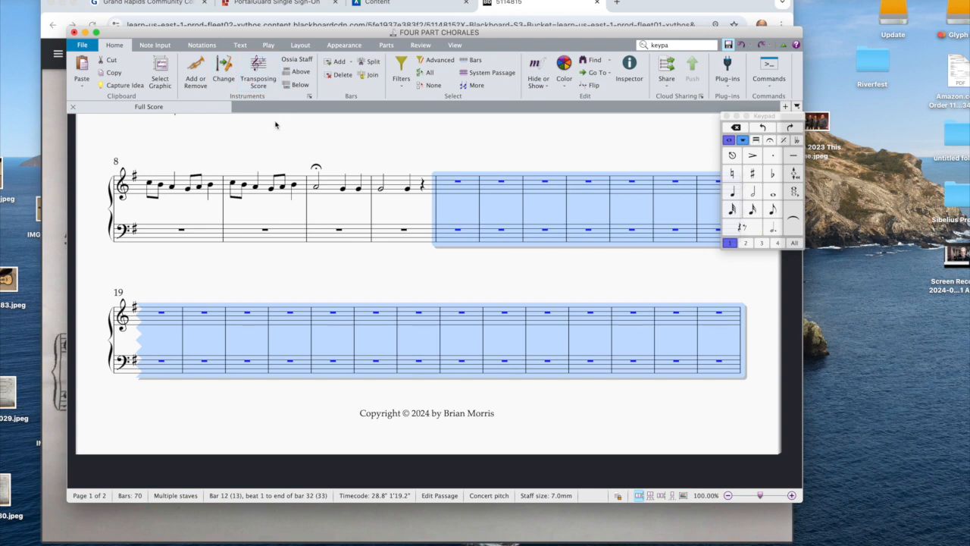
key(super+BackSpace)
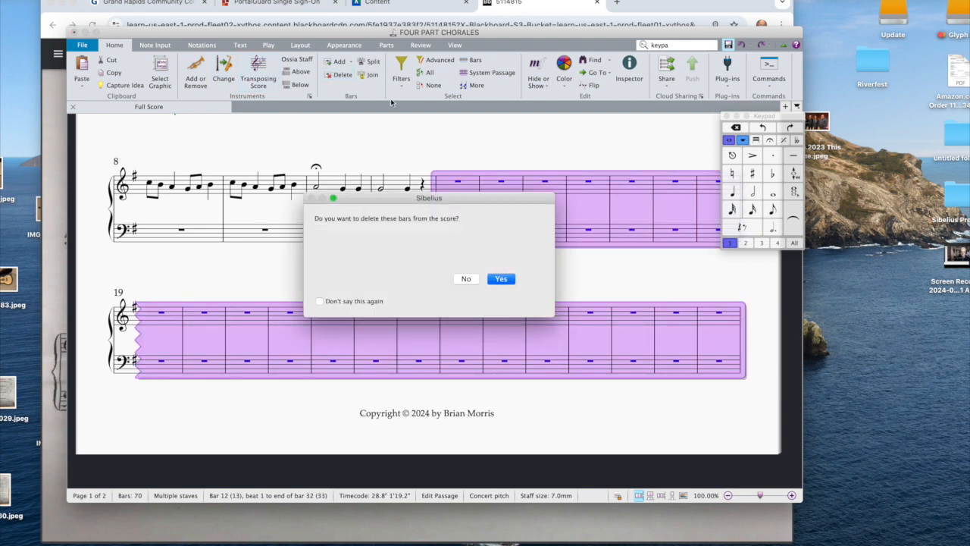
click(501, 279)
click(453, 190)
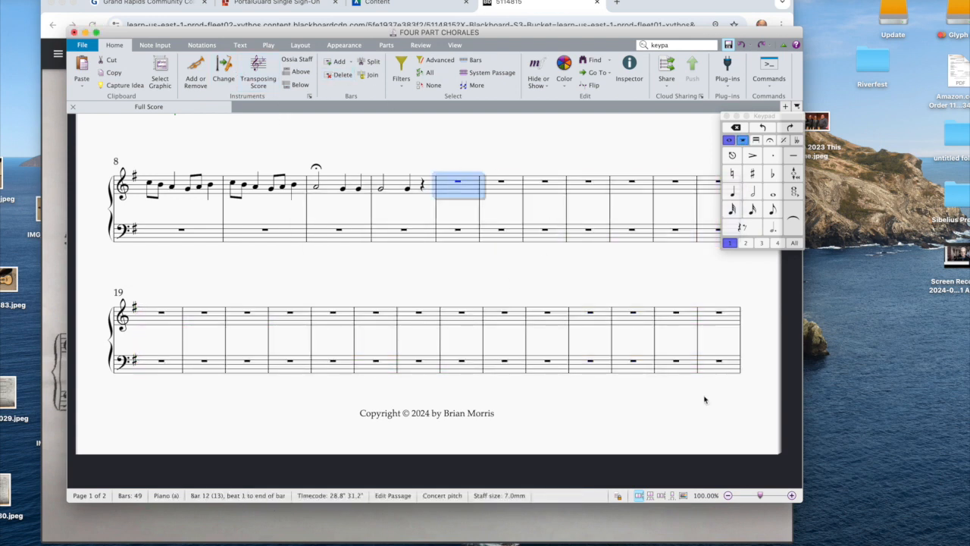
shift+click(726, 369)
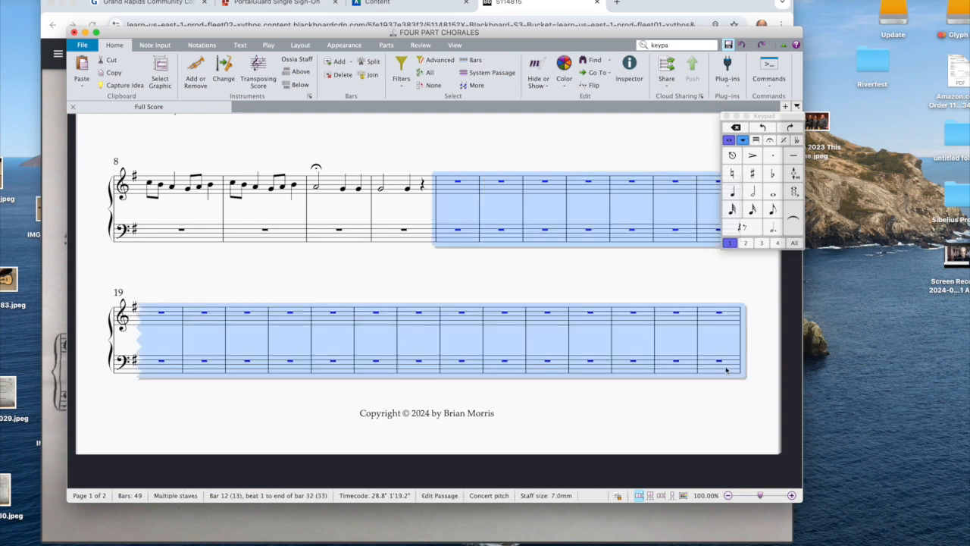
click(334, 76)
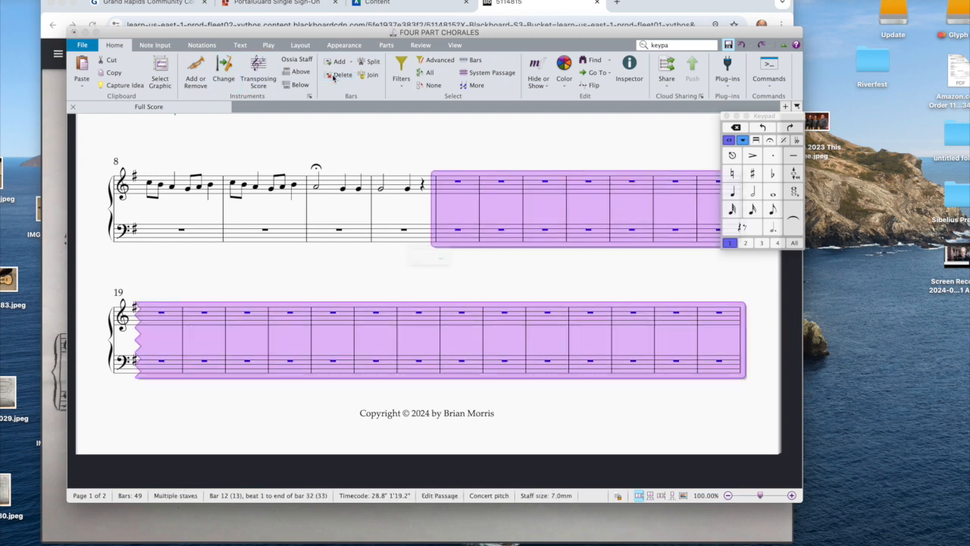
click(498, 276)
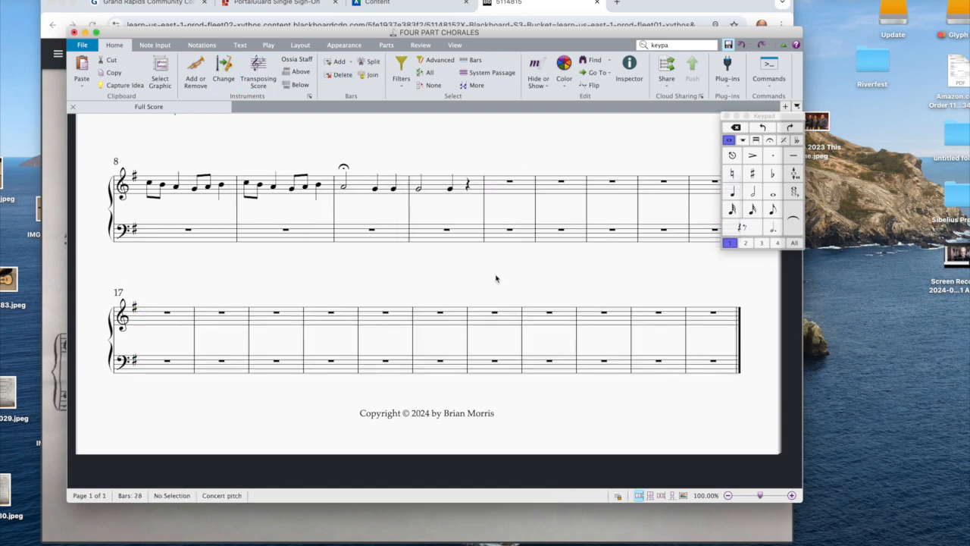
Delete the remaining empty bars from bar 12 through bar 27 so that the score ends at bar 11.
click(508, 184)
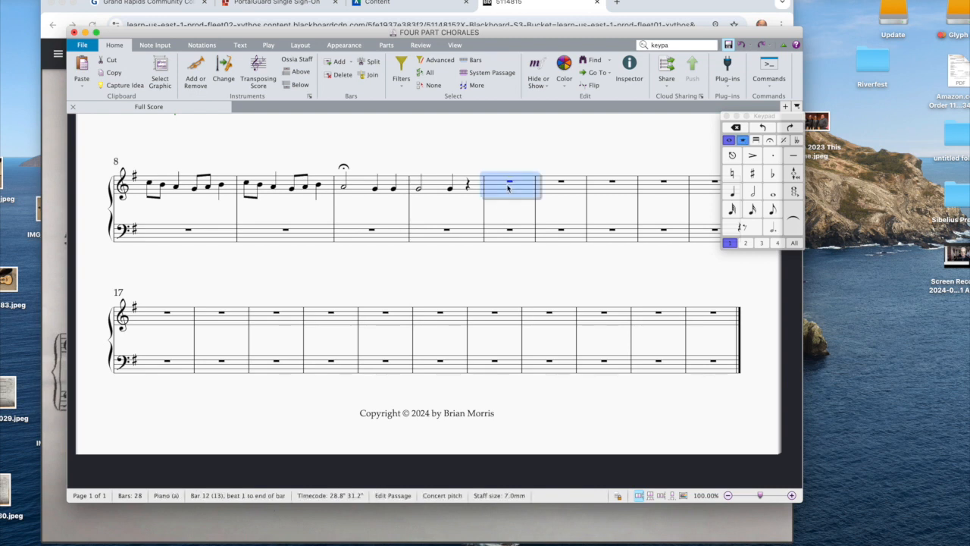
shift+click(718, 365)
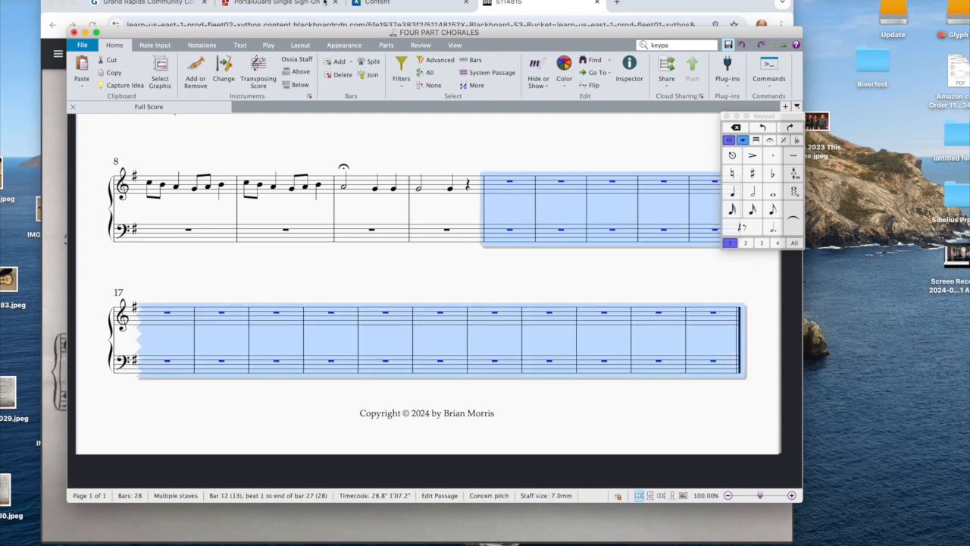
click(342, 74)
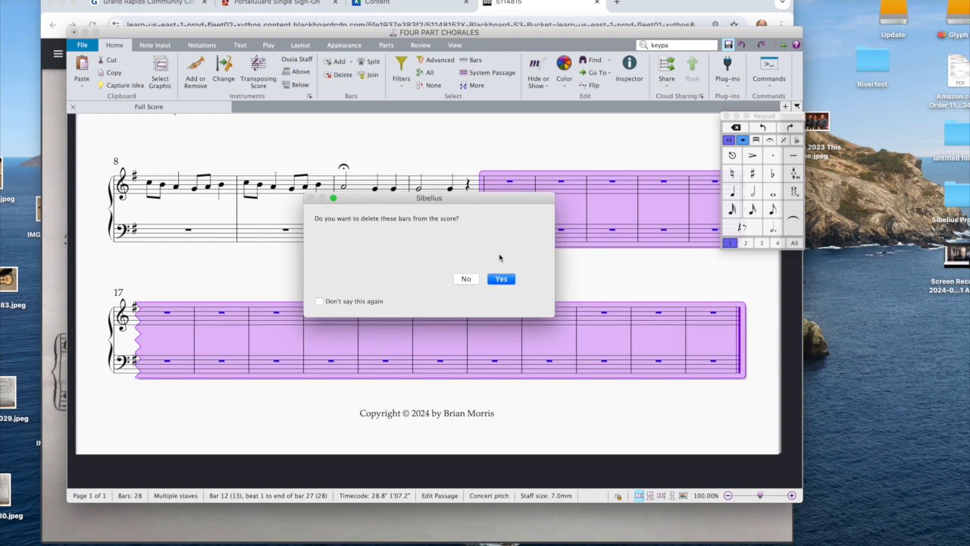
click(501, 280)
scroll(526, 271, up, 5)
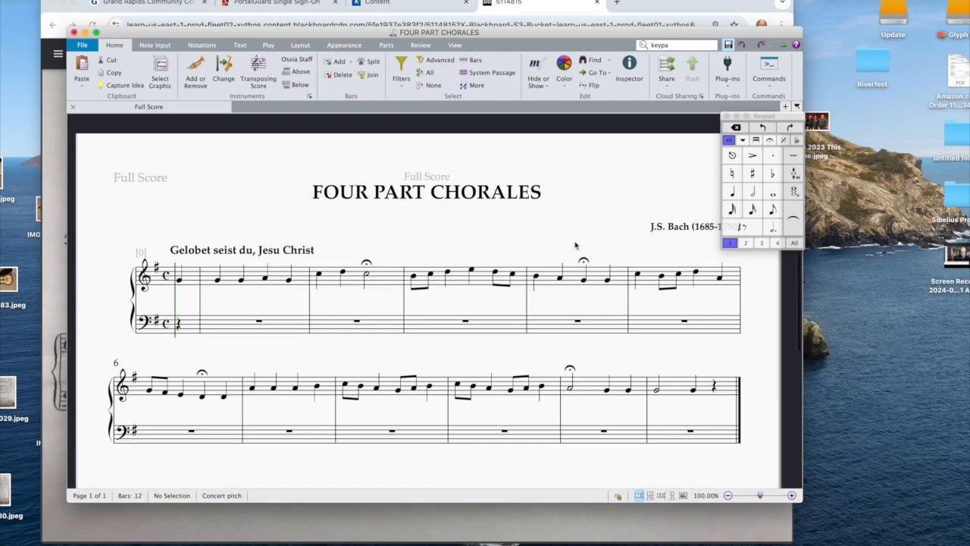
Move the Keypad clear of the score and check the source chorale PDF in the browser.
scroll(561, 319, down, 2)
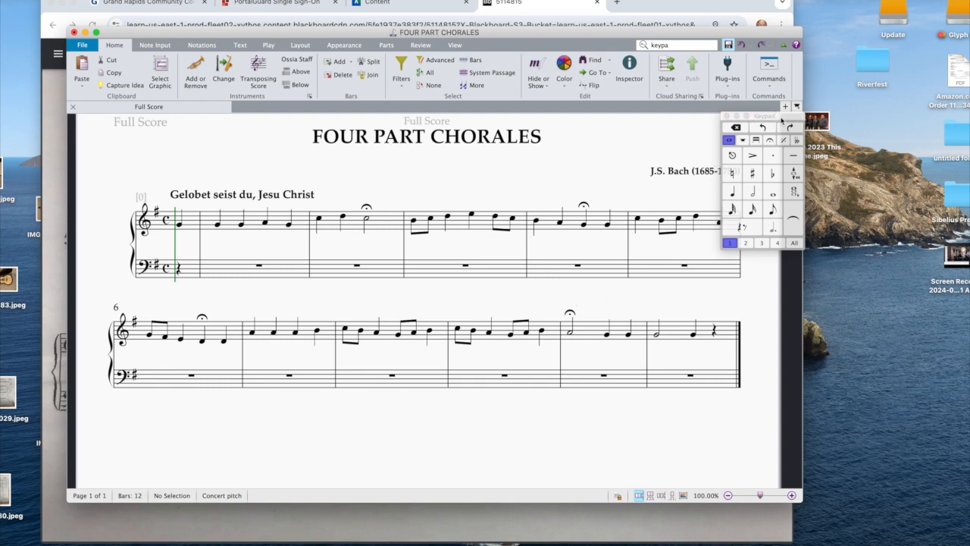
drag(776, 116, 875, 119)
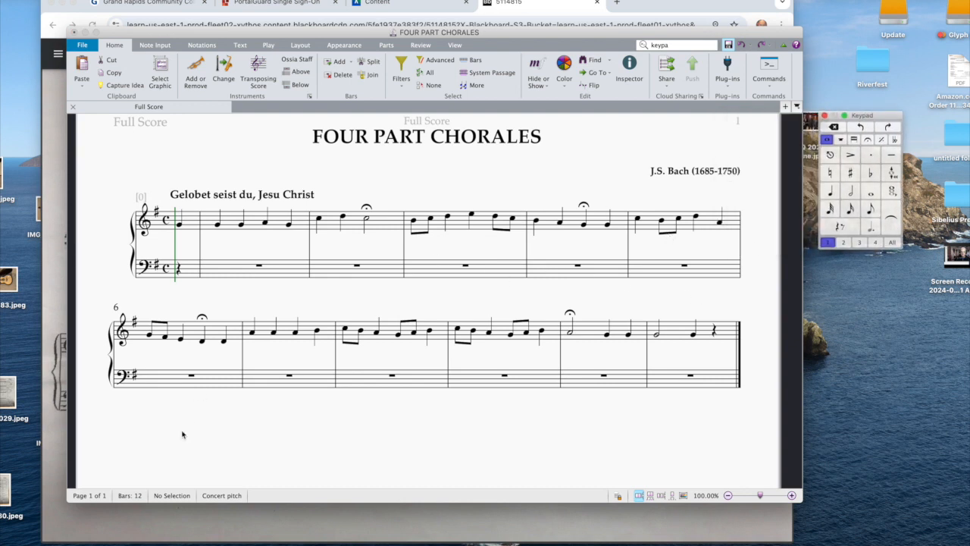
click(202, 519)
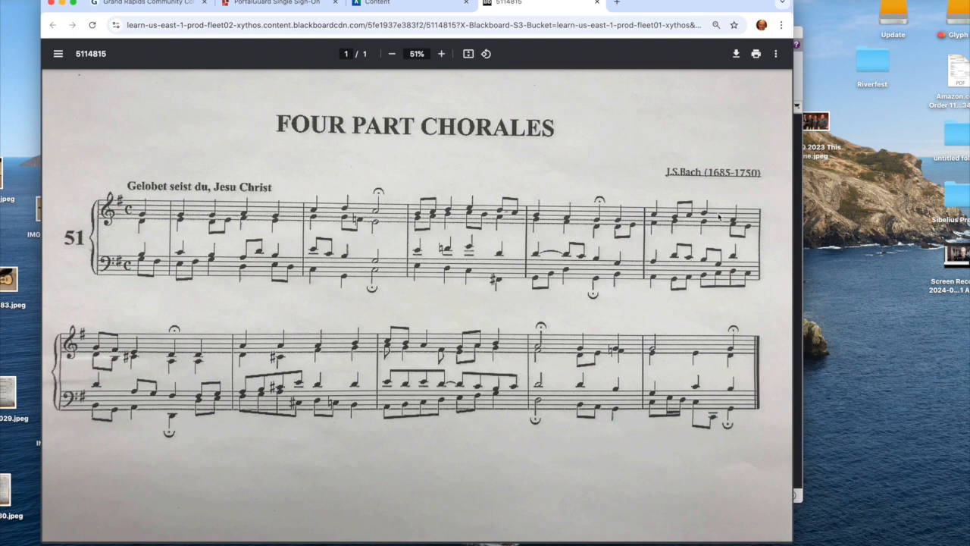
key(super+Tab)
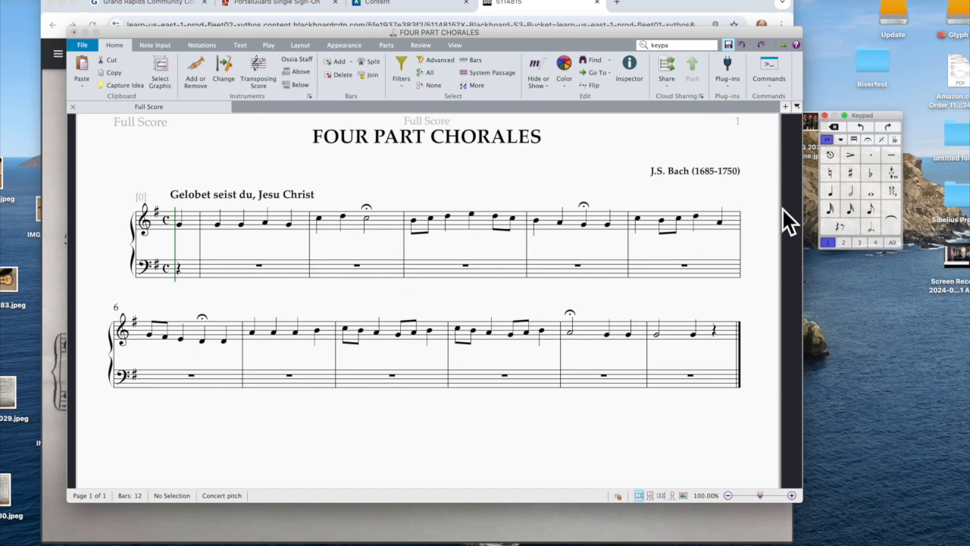
Switch the Keypad to voice 2 for the alto part and move the Keypad onto the score.
click(558, 220)
click(839, 244)
drag(882, 119, 564, 86)
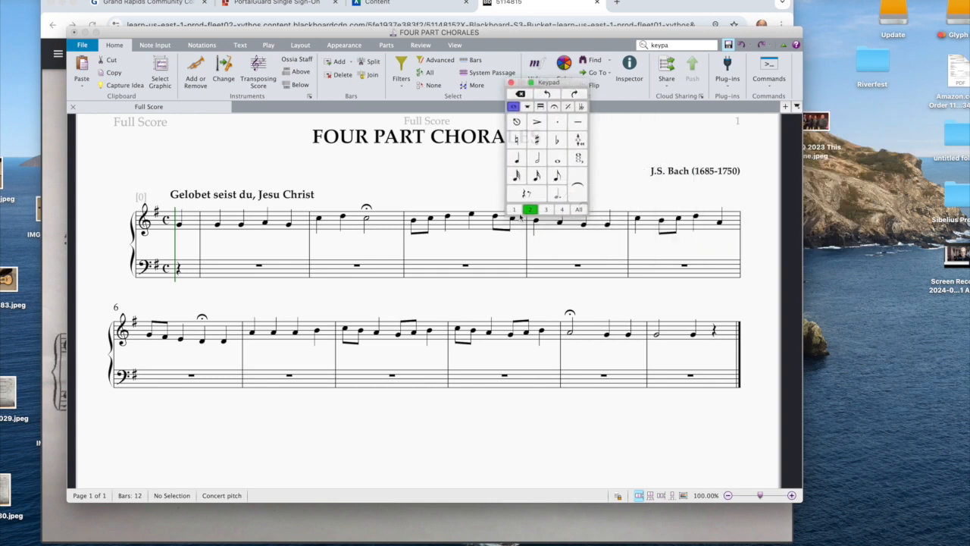
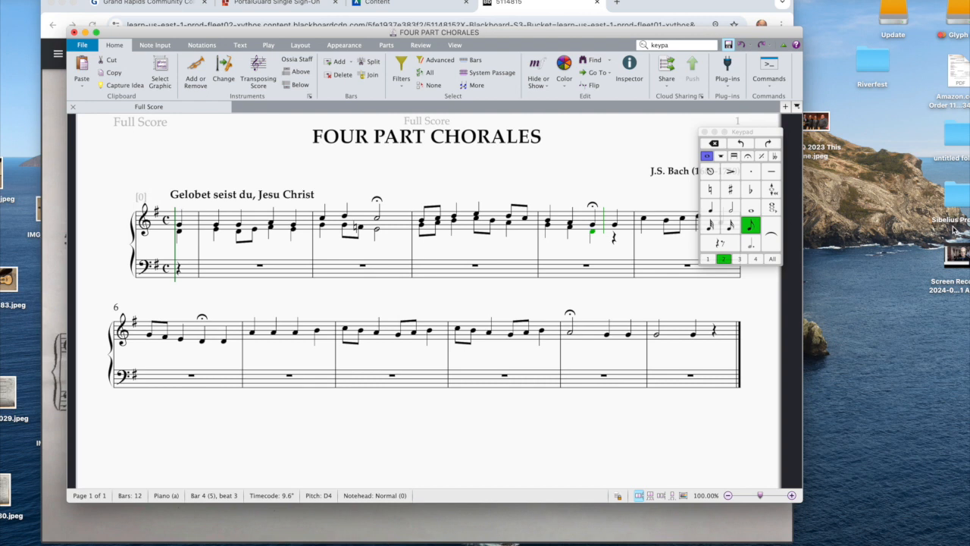
In voice 2, finish bar 4 with eighth notes D and E, and fill bar 5 with quarters F, G, G and eighths F, E.
key(e)
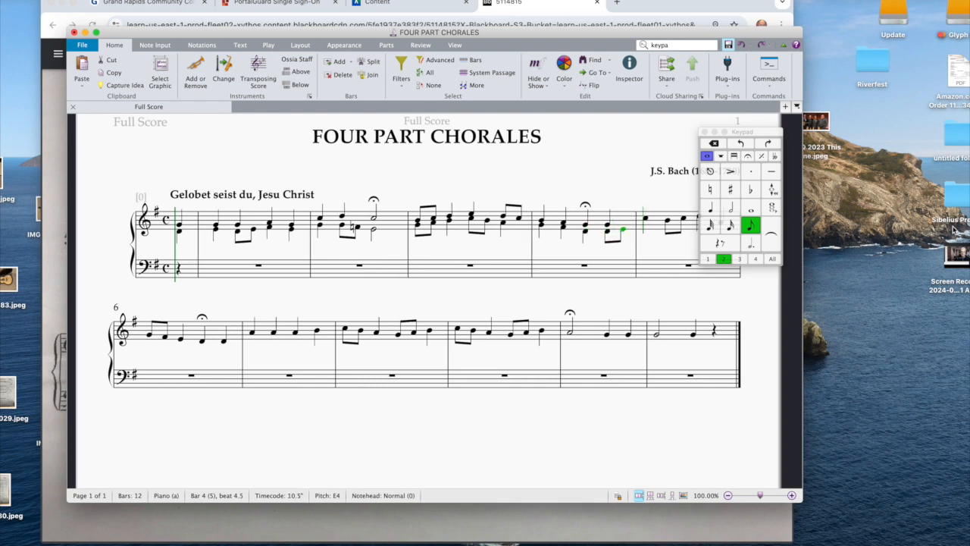
drag(762, 133, 823, 60)
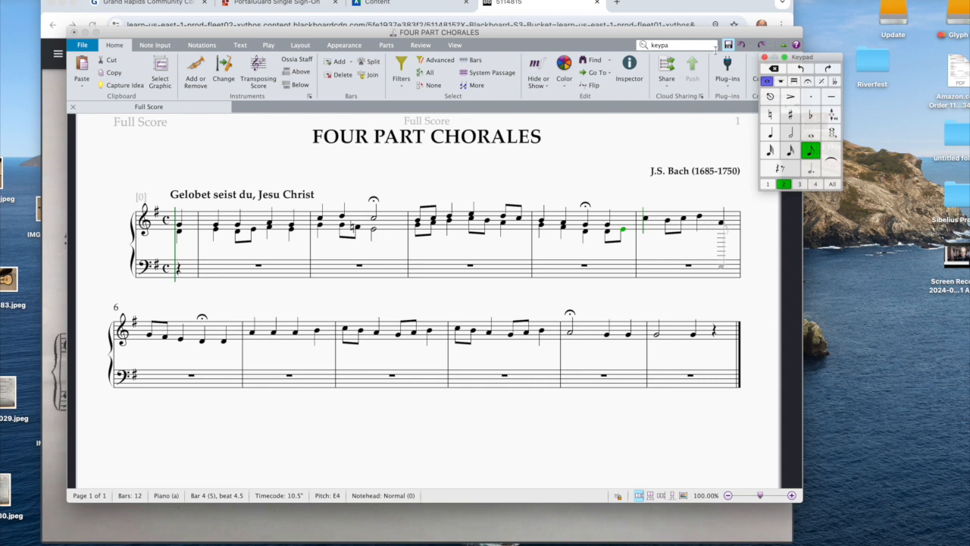
key(4)
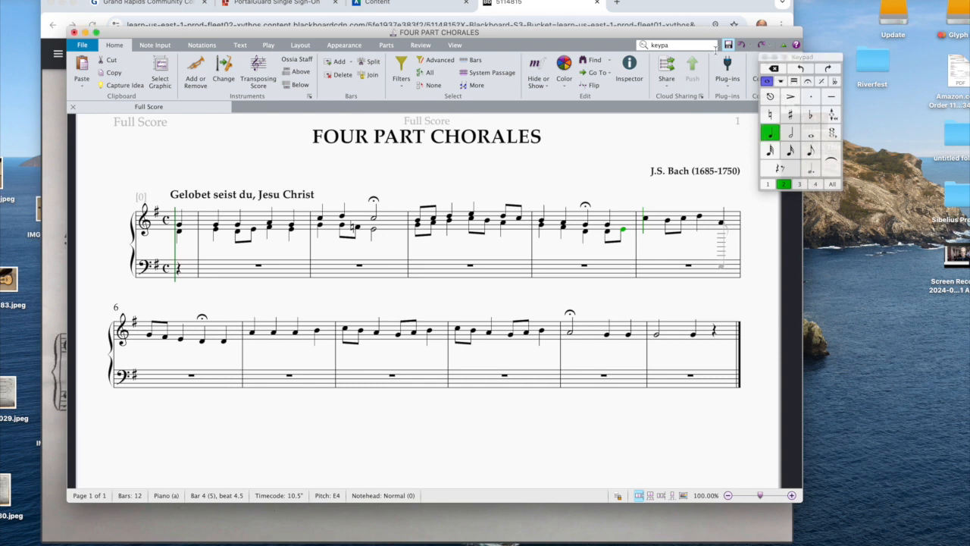
key(f)
key(g)
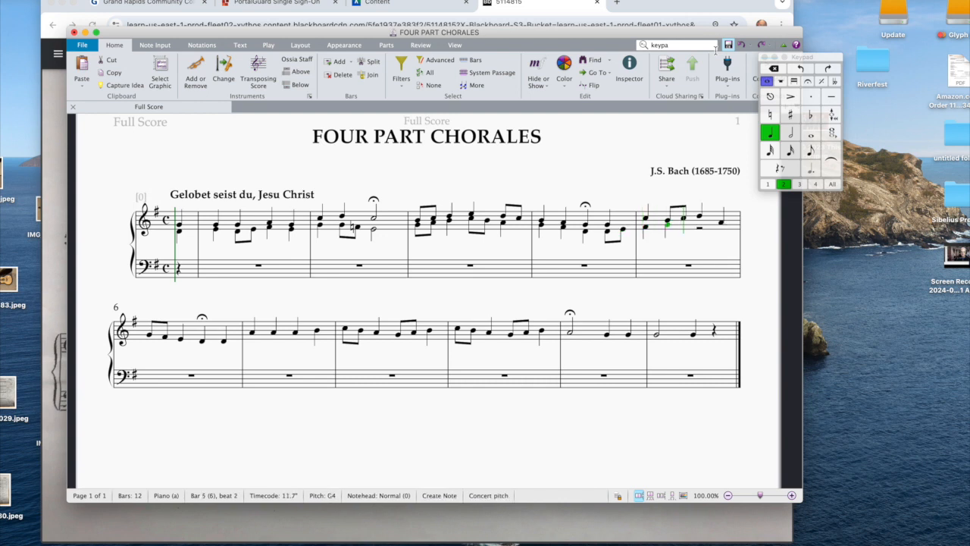
key(g)
key(3)
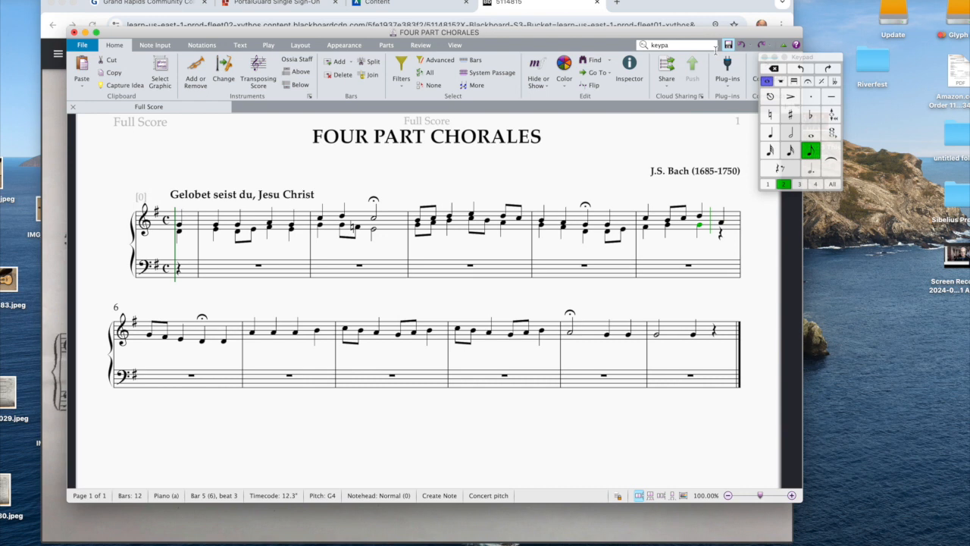
key(f)
key(e)
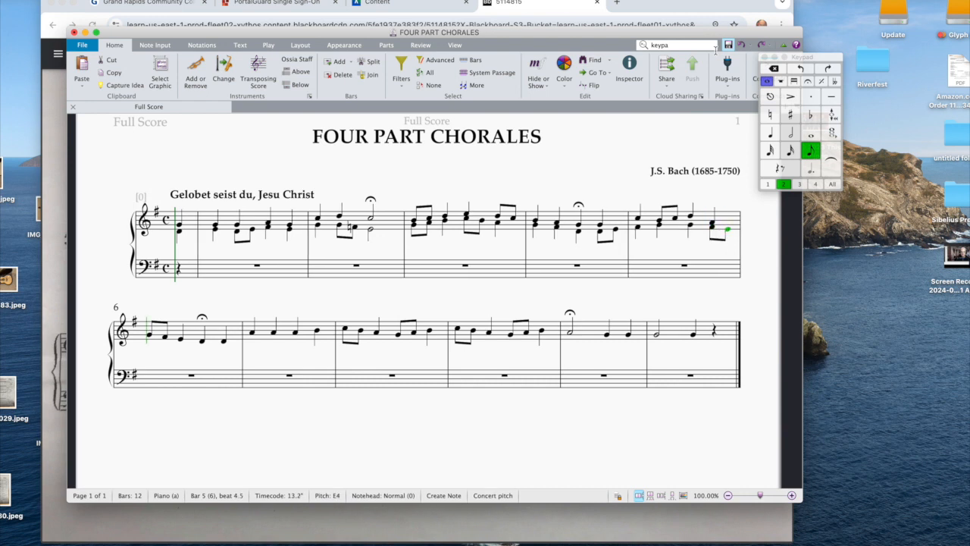
Fill bar 6 in voice 2 with eighth notes D and B, a quarter note C sharp, and two quarter notes A.
key(d)
key(b)
key(4)
key(c)
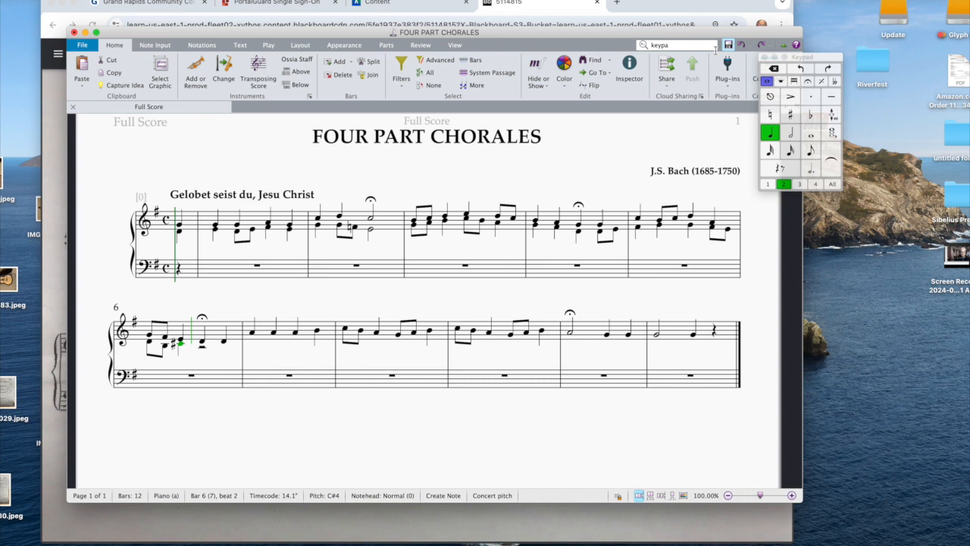
key(a)
key(a)
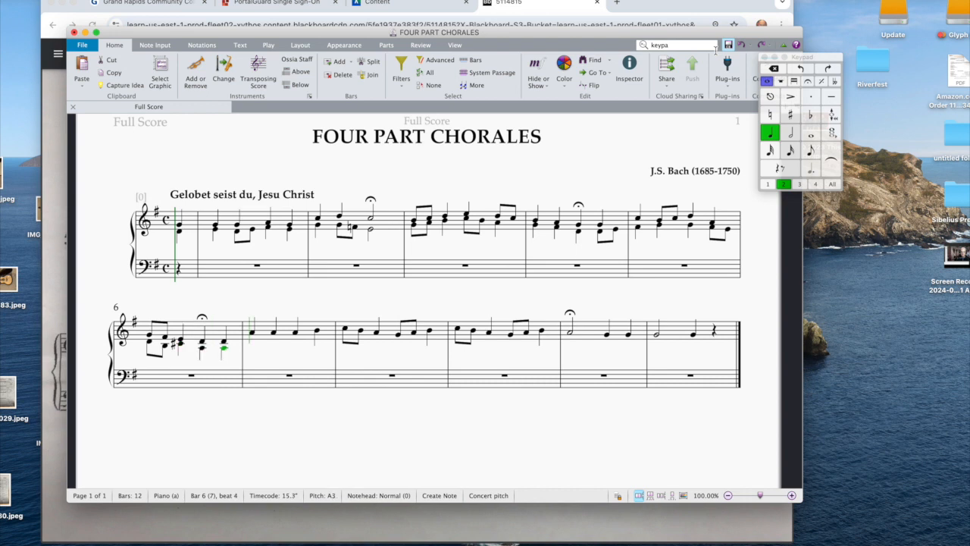
Fill bar 7 in voice 2 with quarter notes D, C sharp, F sharp and G.
key(d)
key(c)
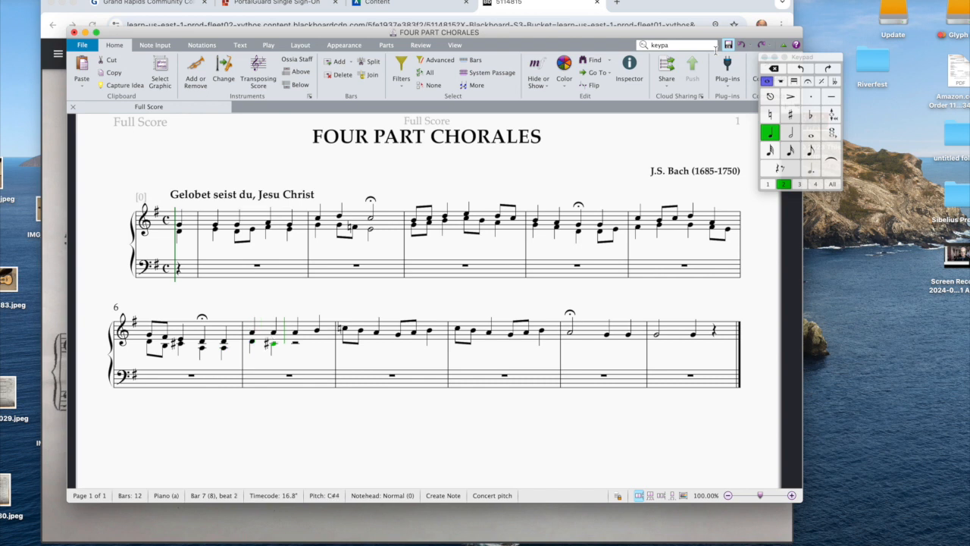
key(f)
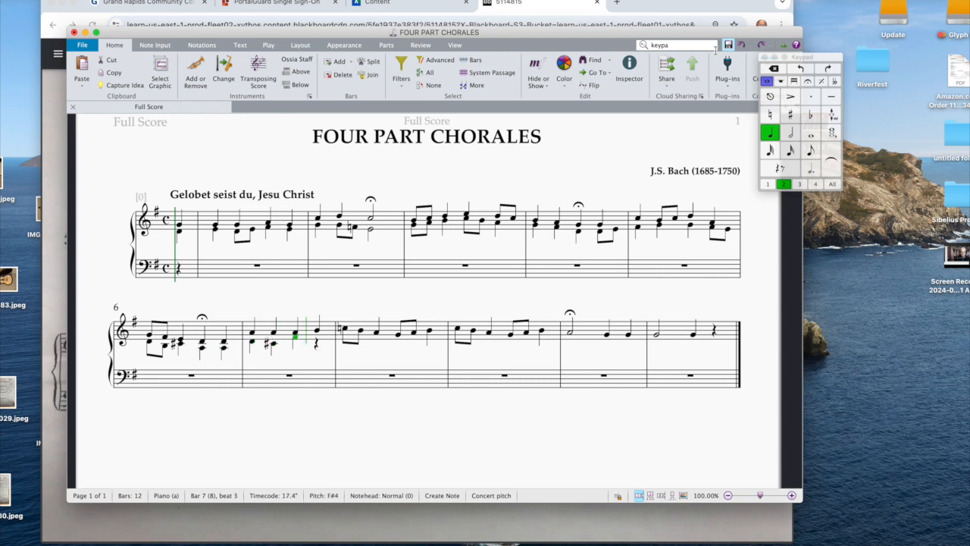
key(g)
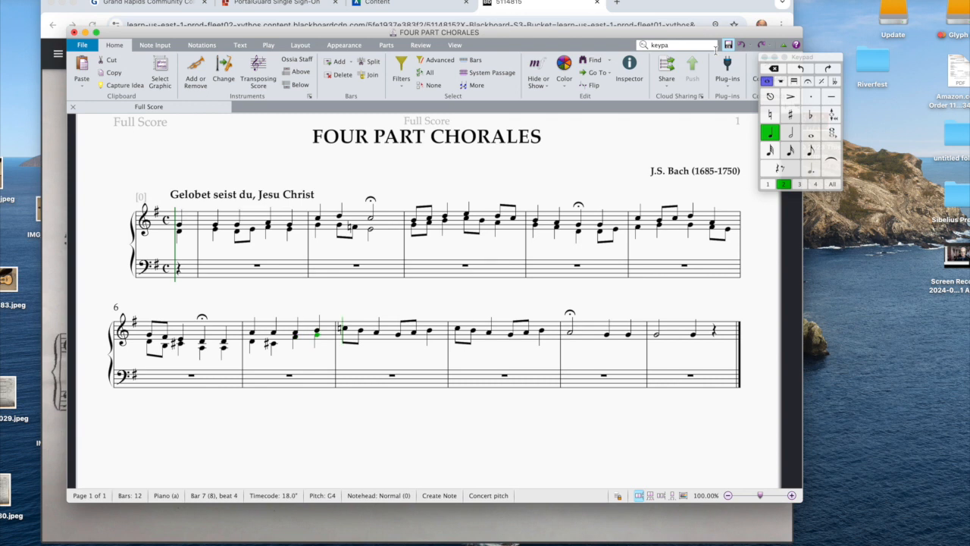
Fill bar 8 in voice 2 with eighth A, quarter G, eighths F sharp, E and A, and a quarter G.
key(3)
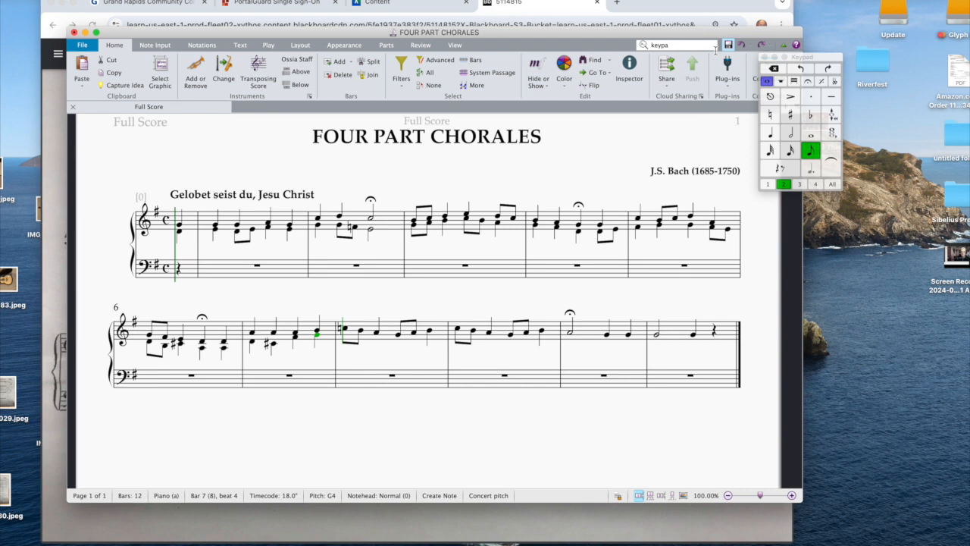
key(a)
key(4)
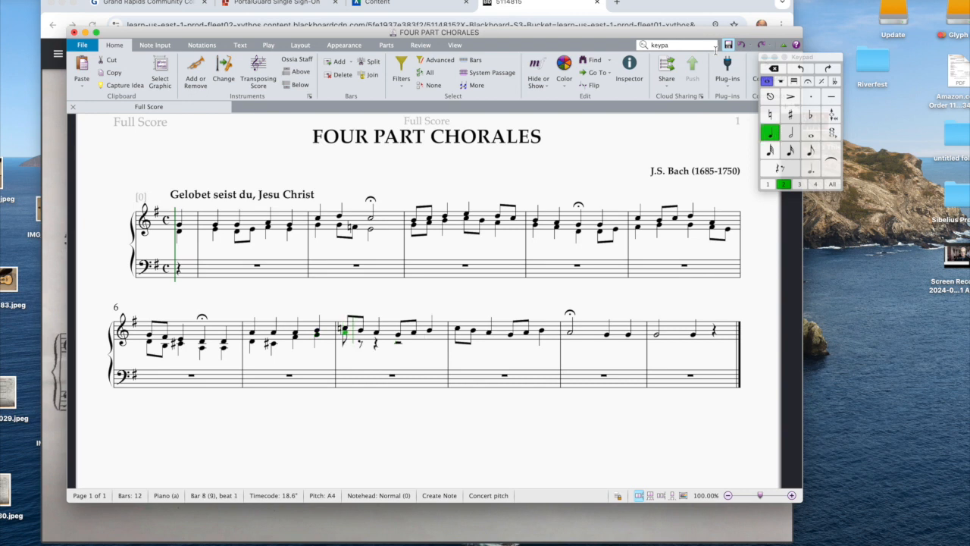
key(g)
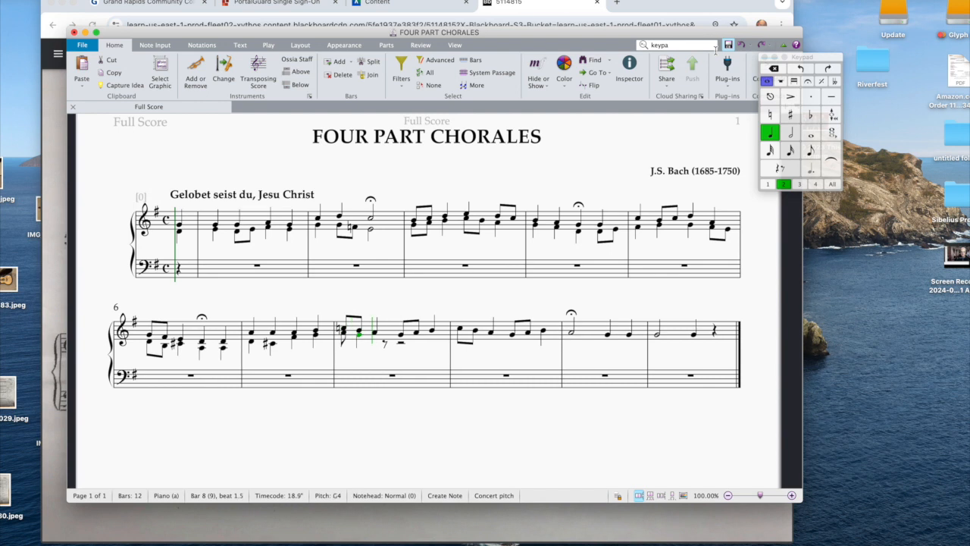
key(3)
key(f)
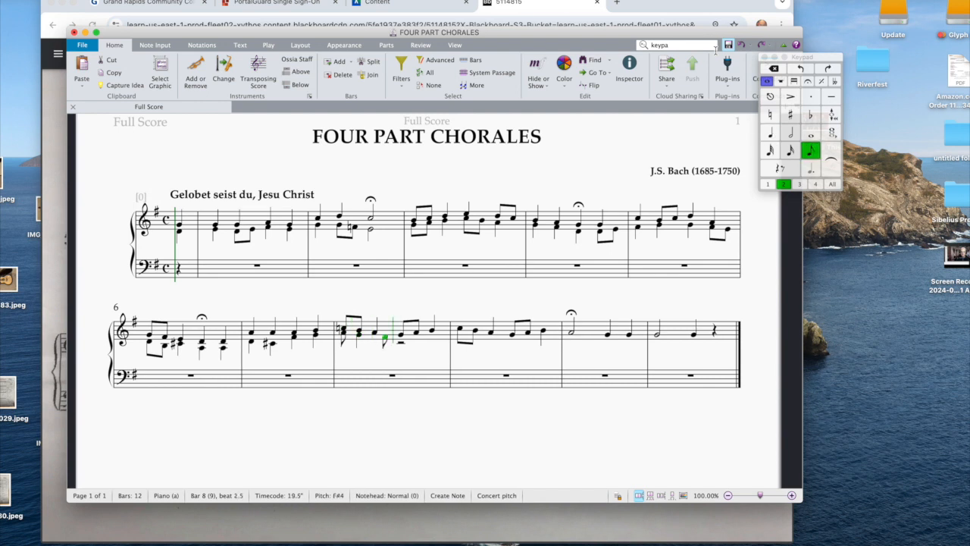
key(e)
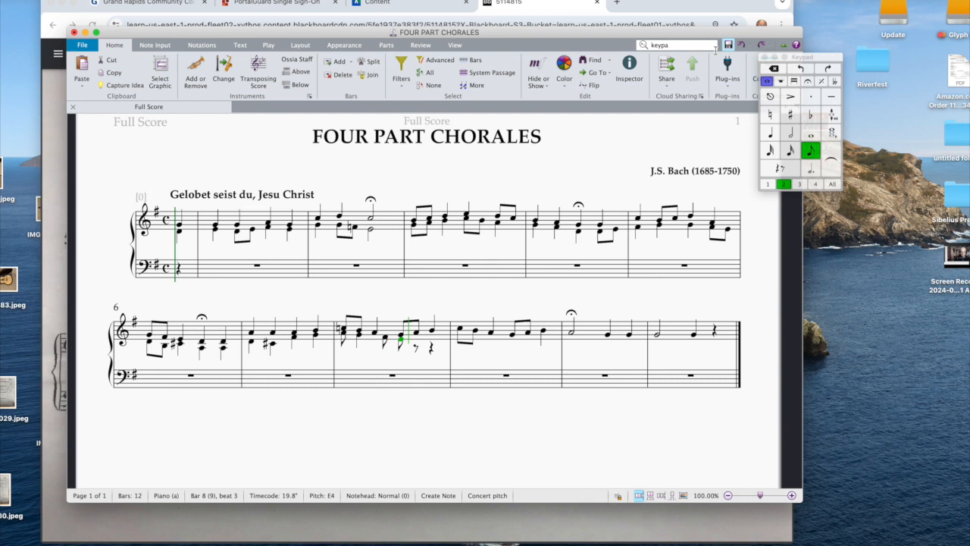
key(a)
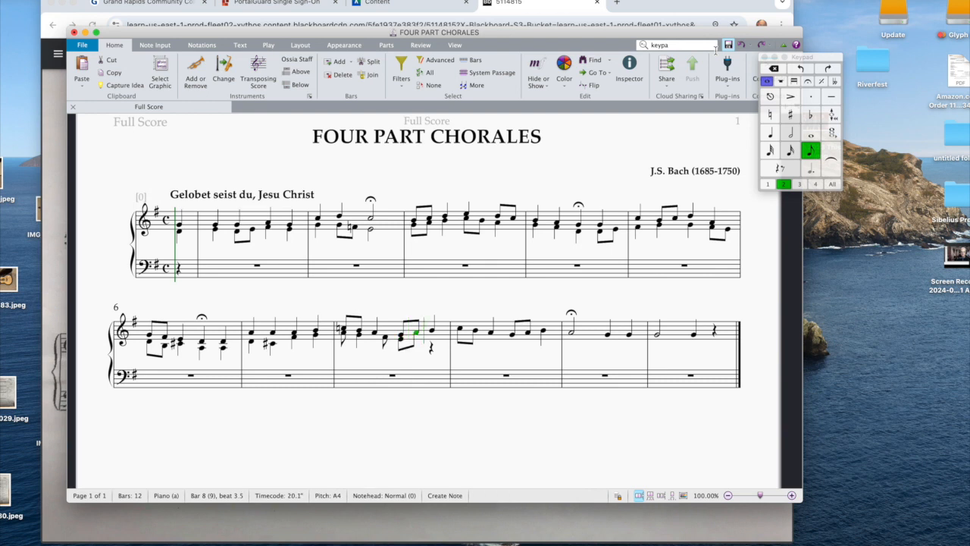
key(4)
key(g)
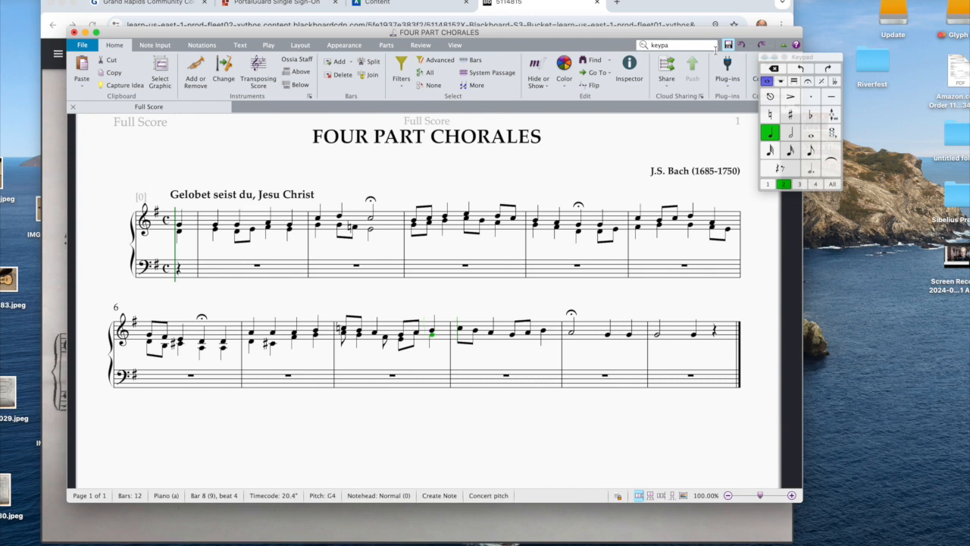
key(6)
key(5)
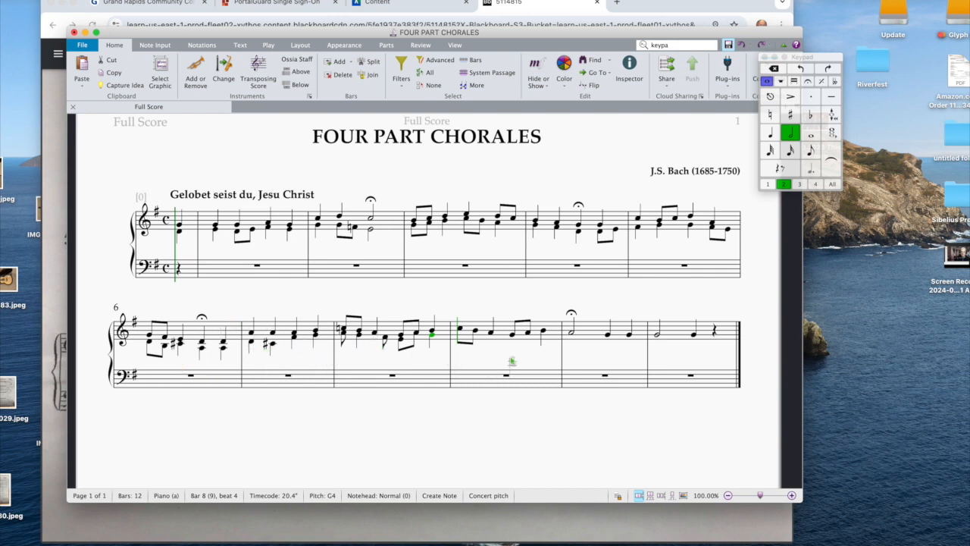
click(81, 72)
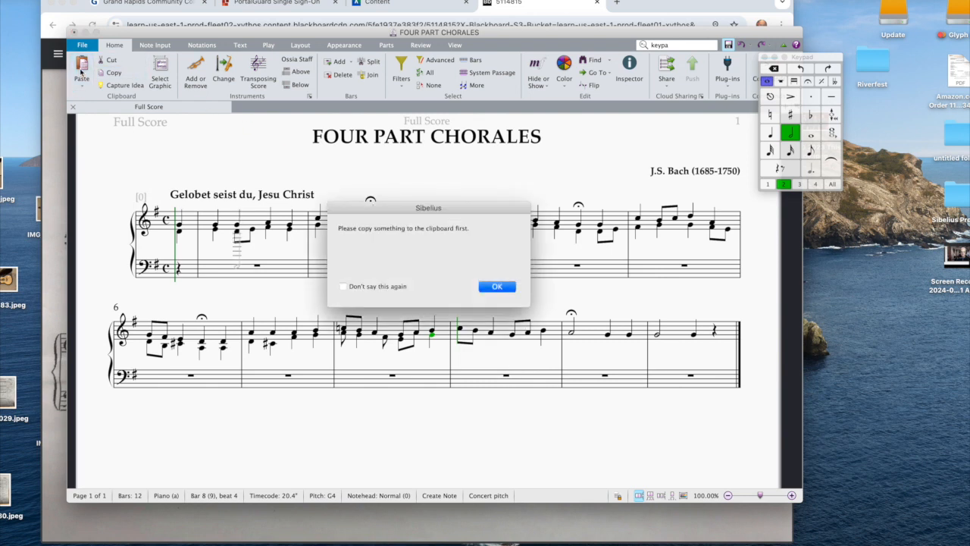
click(486, 286)
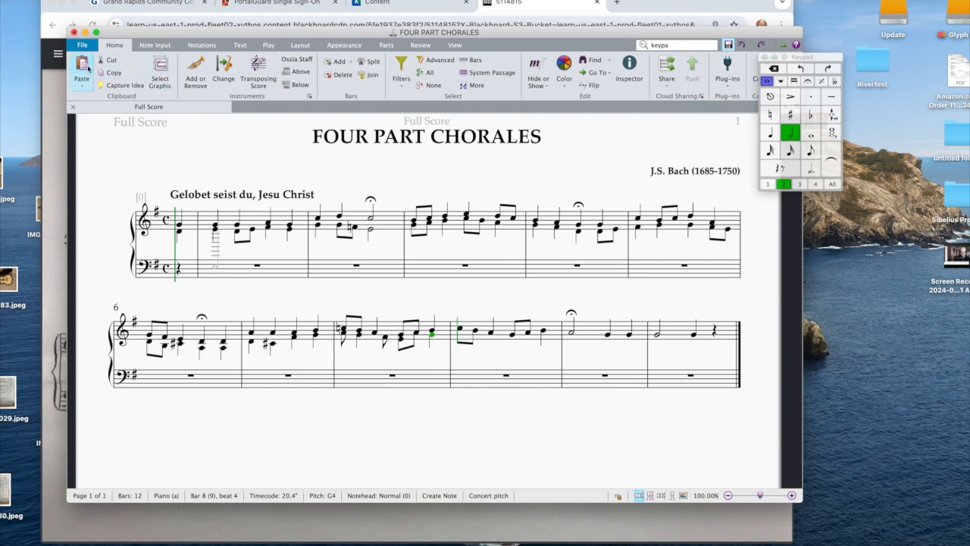
click(154, 44)
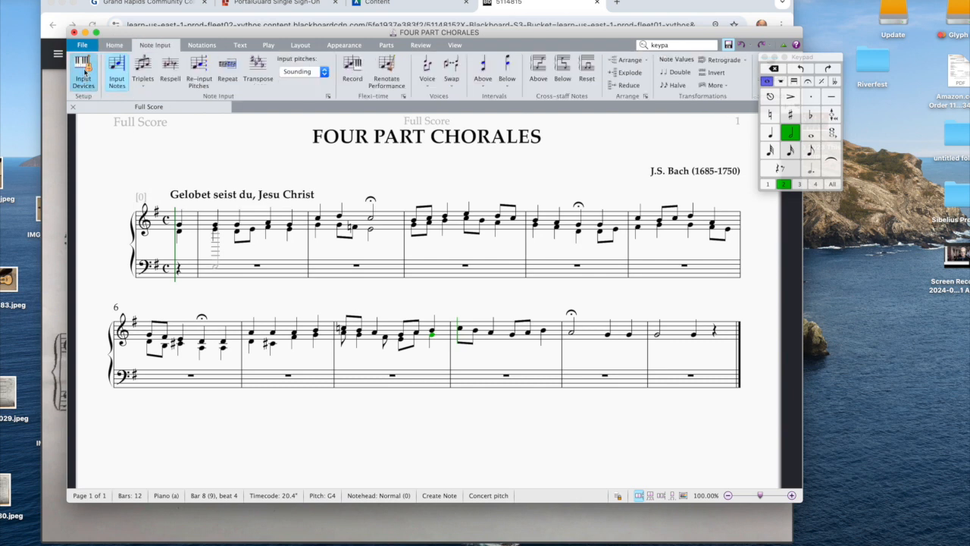
click(84, 72)
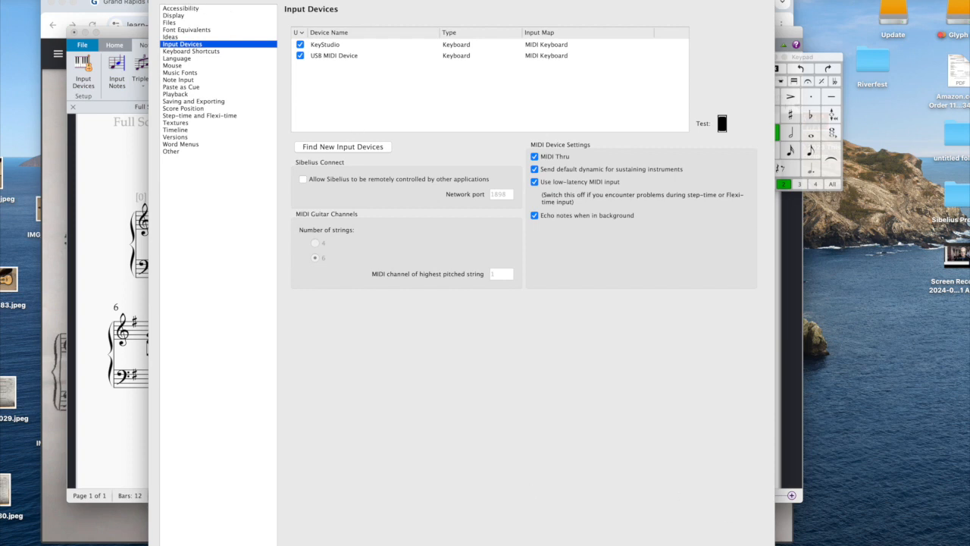
key(Escape)
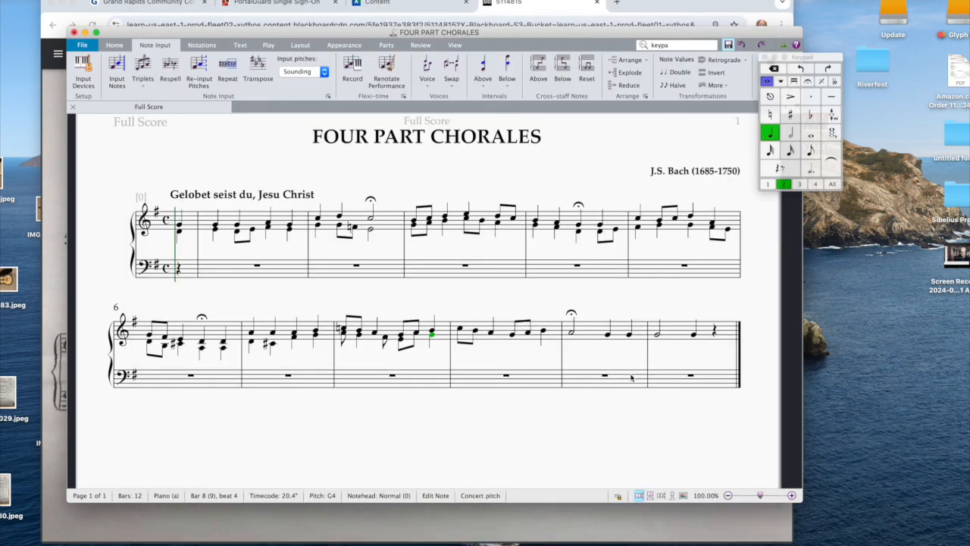
Delete bar 9, which repeats the soprano of bar 8, from both staves of the score.
click(476, 332)
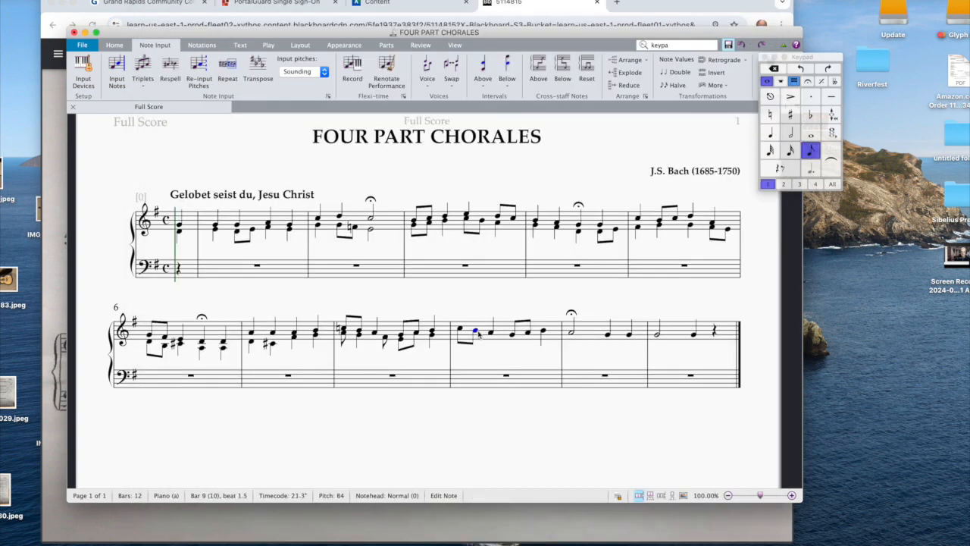
click(487, 335)
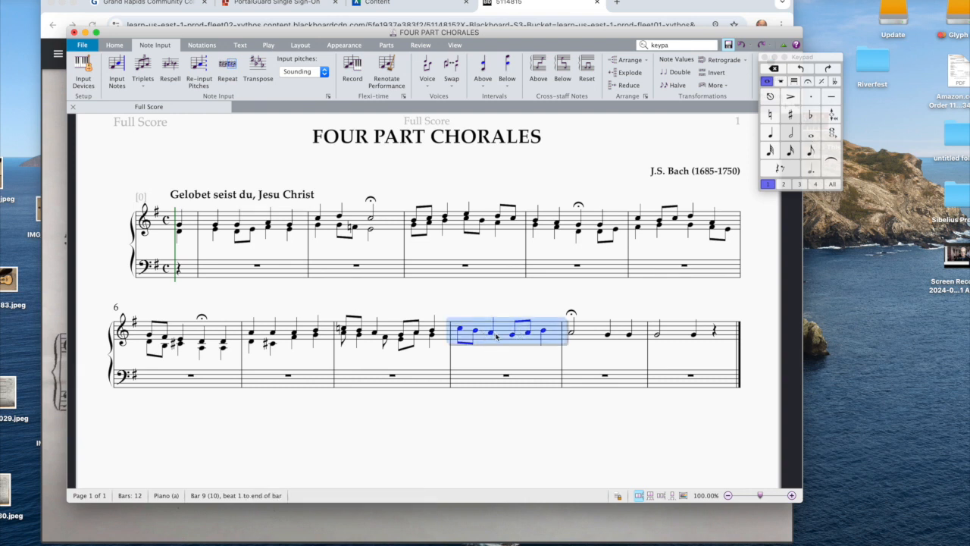
shift+click(504, 376)
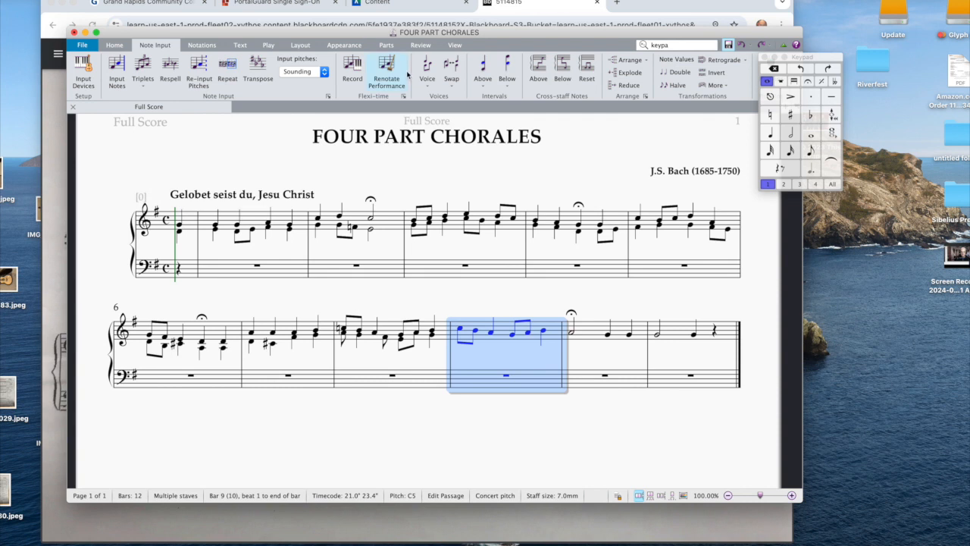
click(112, 45)
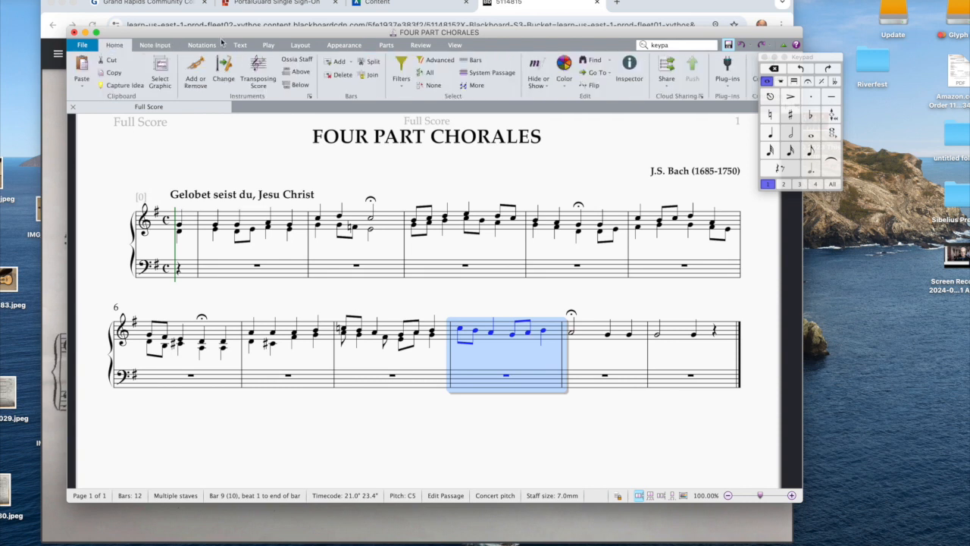
click(340, 75)
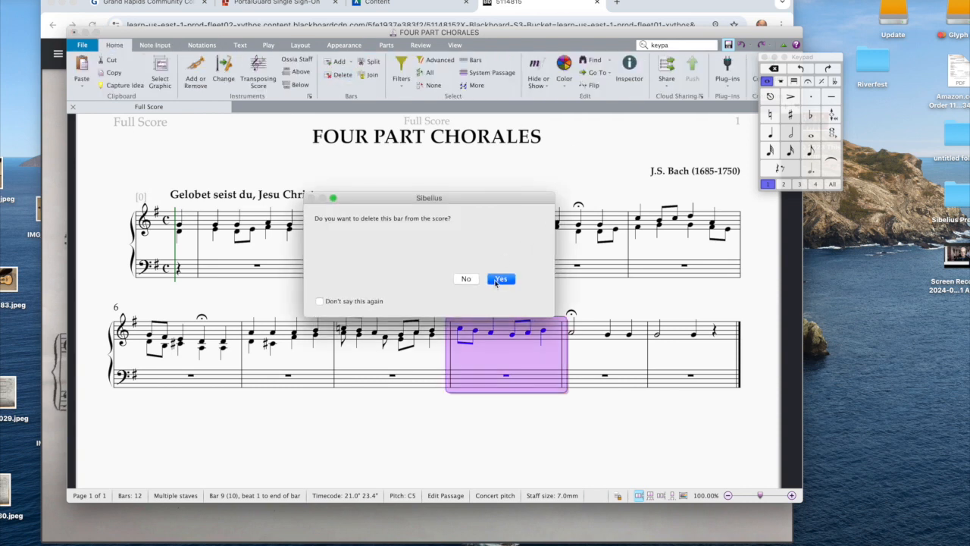
click(499, 279)
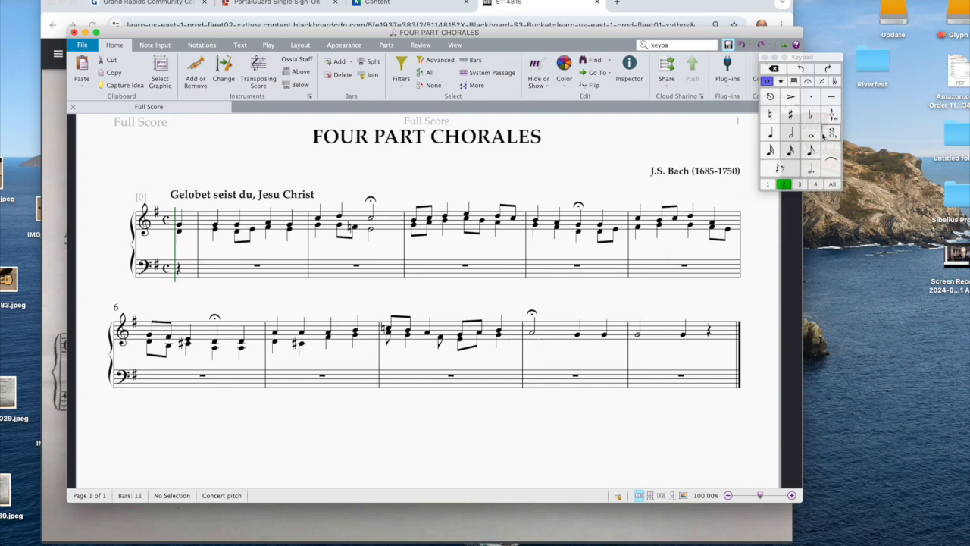
In voice 2, place a half note F sharp at the start of bar 9 and set the note value to eighth.
click(791, 132)
click(535, 333)
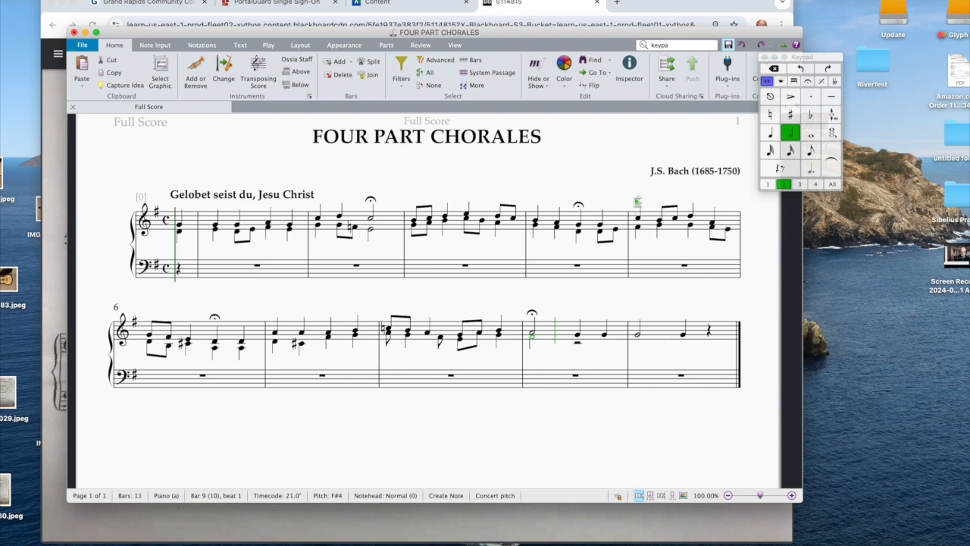
key(3)
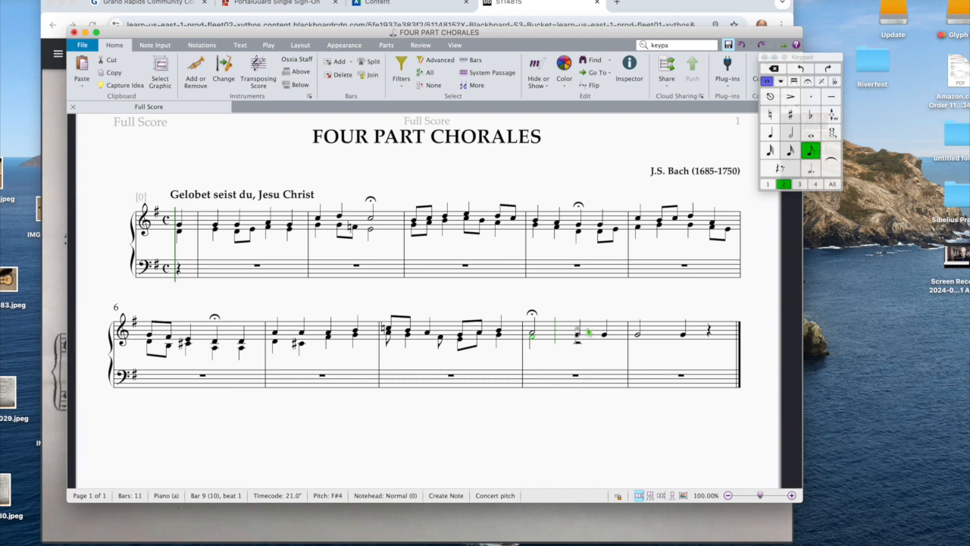
Complete bar 9 of the treble staff's voice 2 with two eighth notes from beat 3 ending on E4, plus a quarter F natural.
click(575, 342)
click(588, 334)
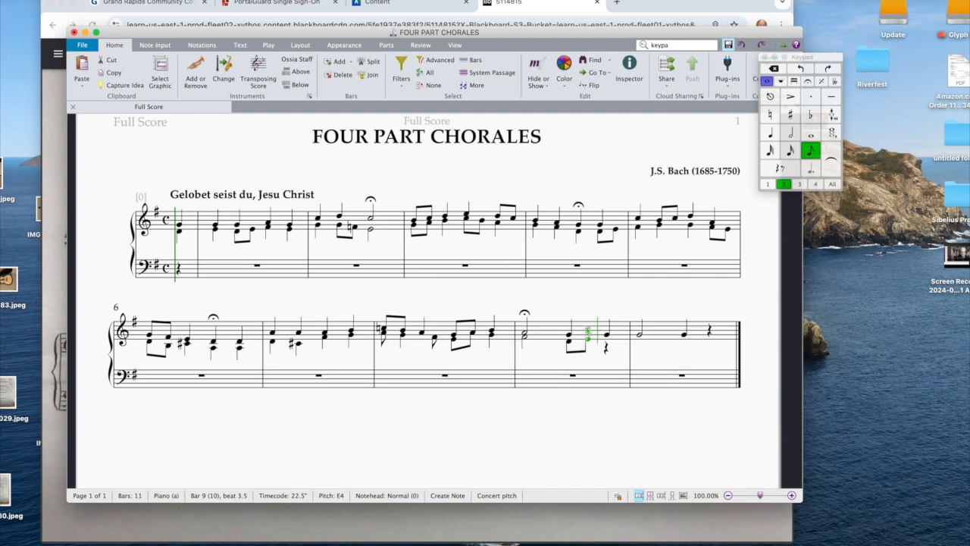
key(4)
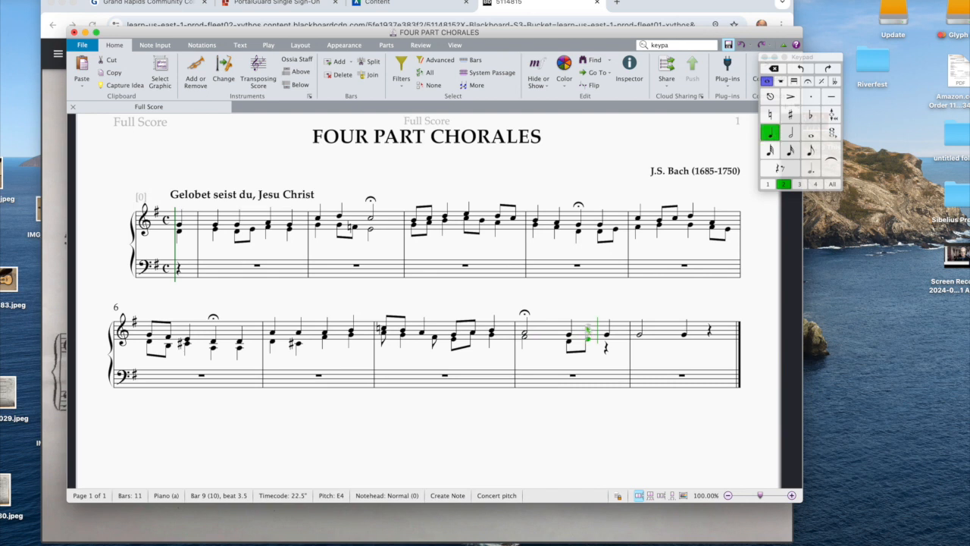
key(f)
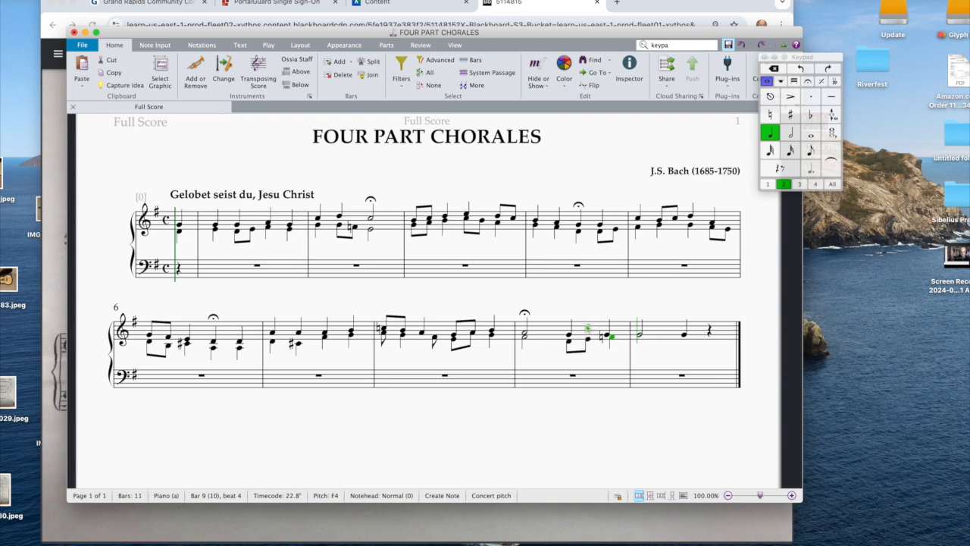
Enter quarter notes E4, E4 and D4 in voice 2 of the treble staff in bar 10.
key(e)
key(e)
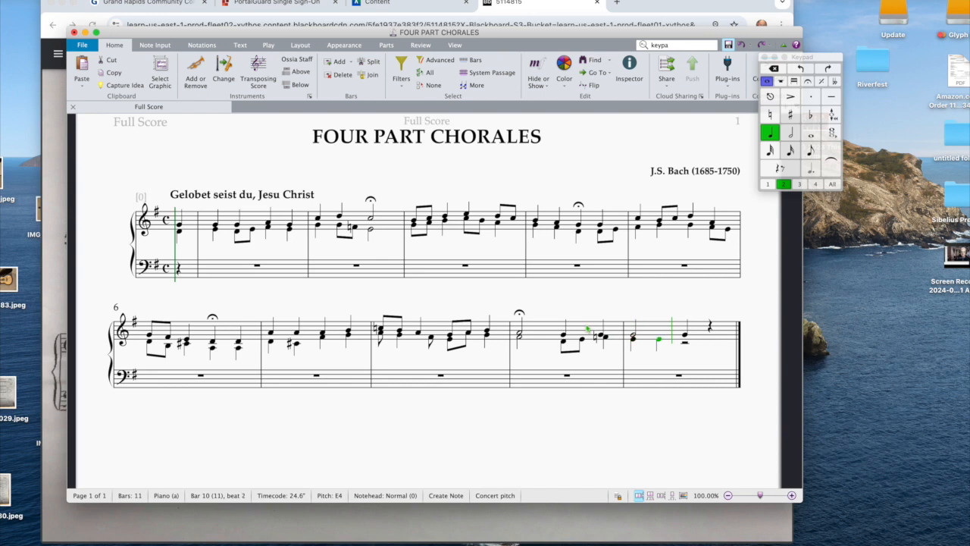
key(d)
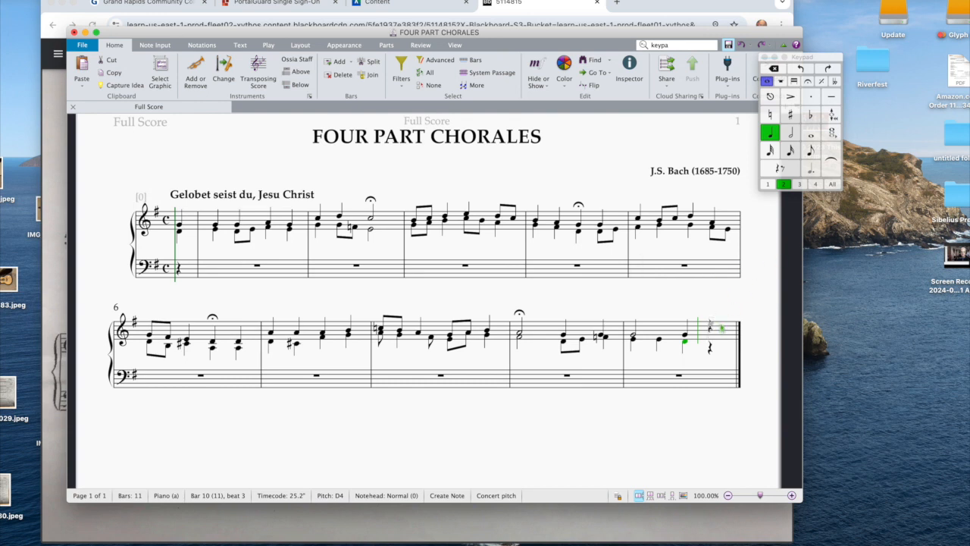
Add a fermata to the final G4 of voice 1 in bar 10 and return the keypad to common notes.
click(768, 184)
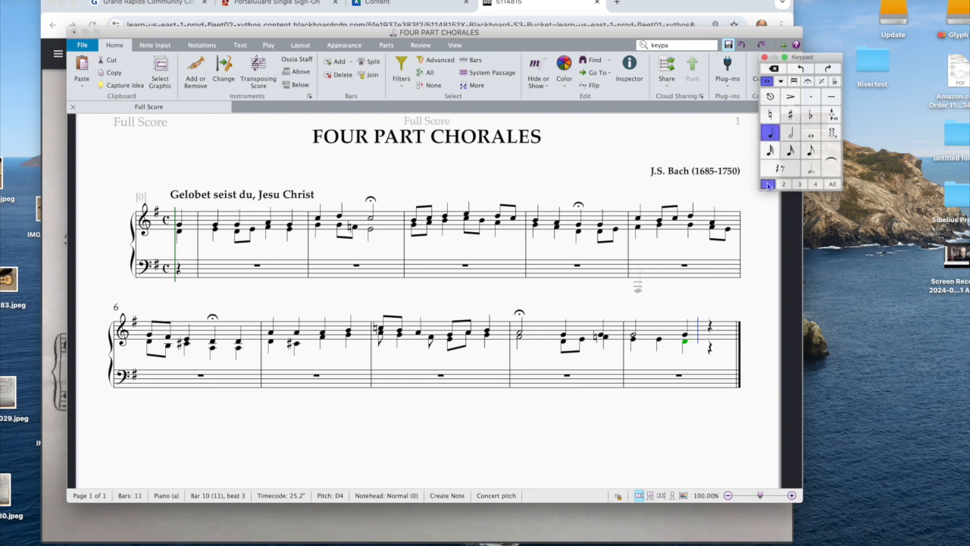
click(687, 336)
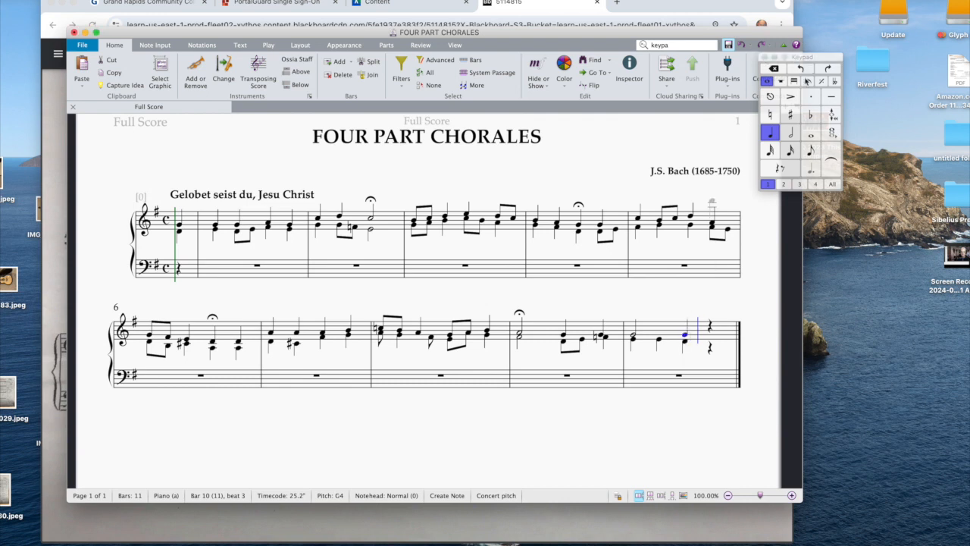
click(809, 81)
click(770, 152)
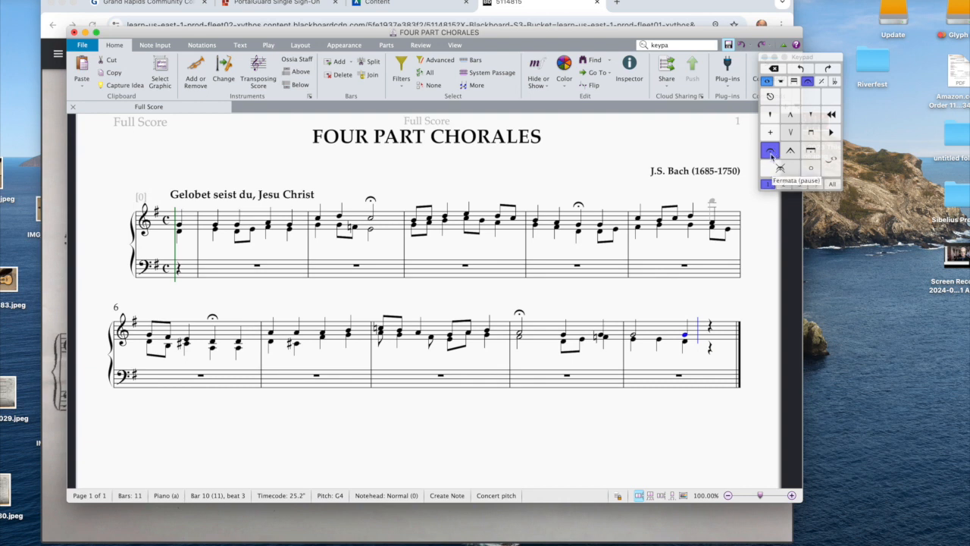
click(687, 336)
key(super+z)
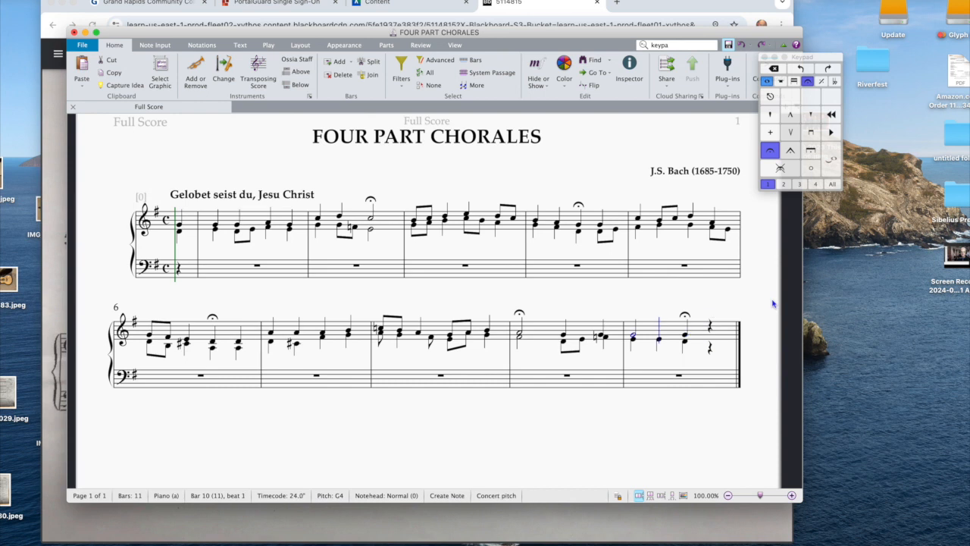
click(771, 150)
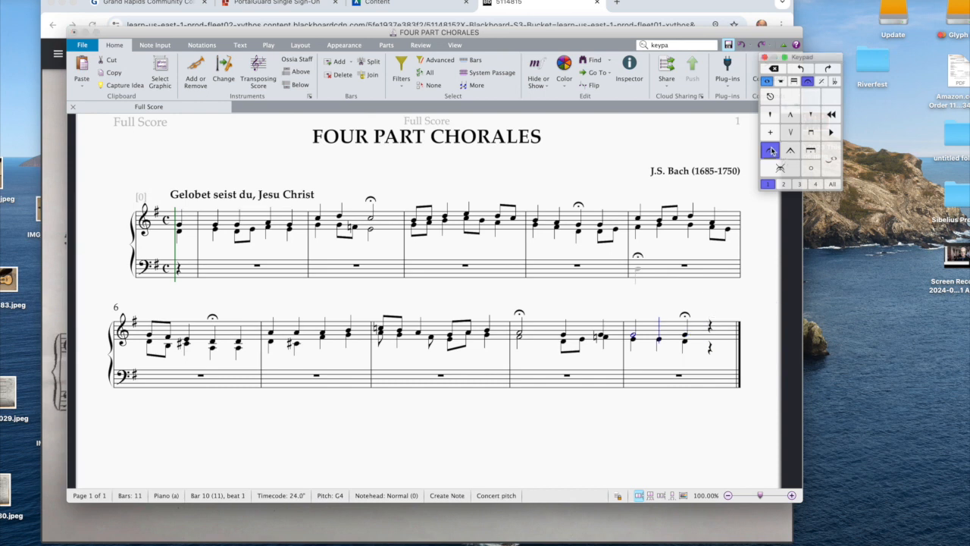
click(767, 81)
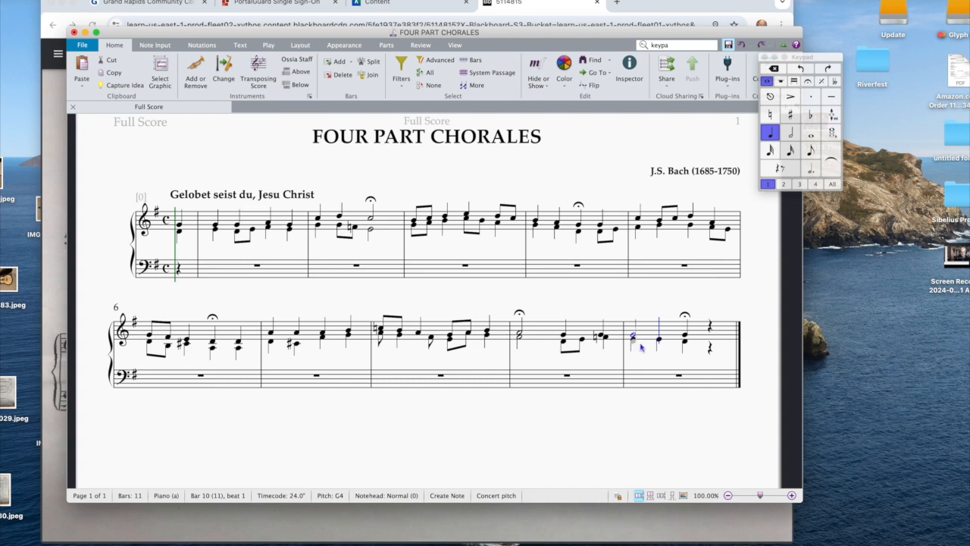
Reposition the keypad and enter a quarter-note B3 in voice 1 as the bass staff's pickup in bar 0.
drag(804, 57, 922, 62)
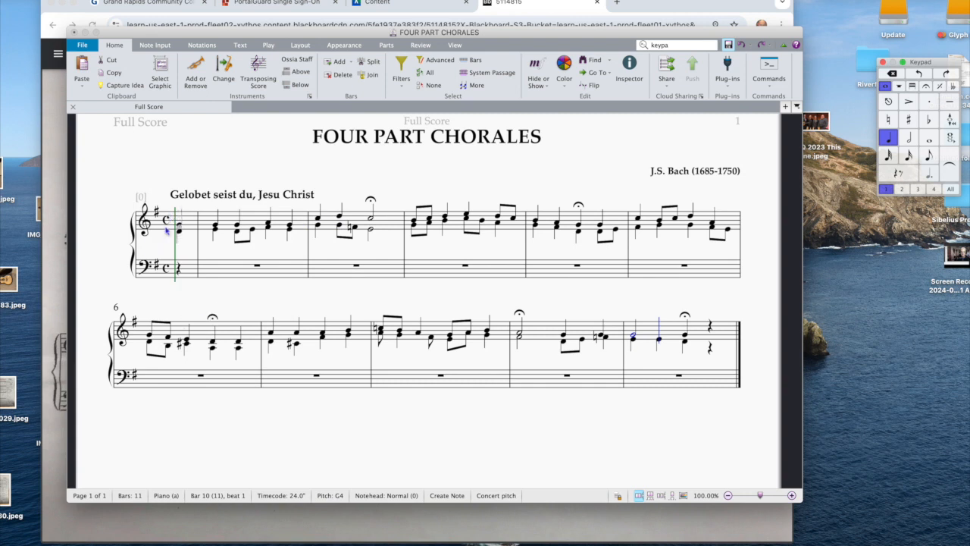
click(180, 264)
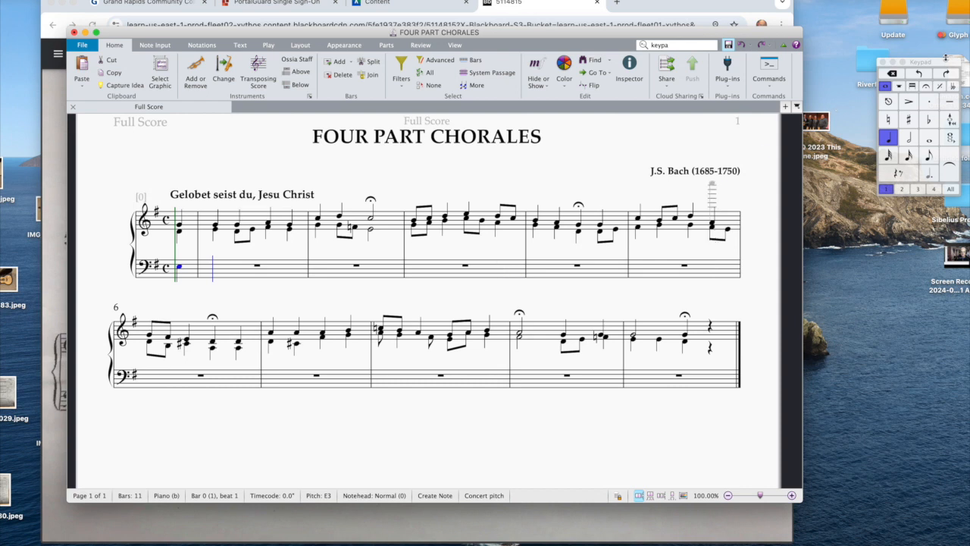
drag(948, 61, 659, 23)
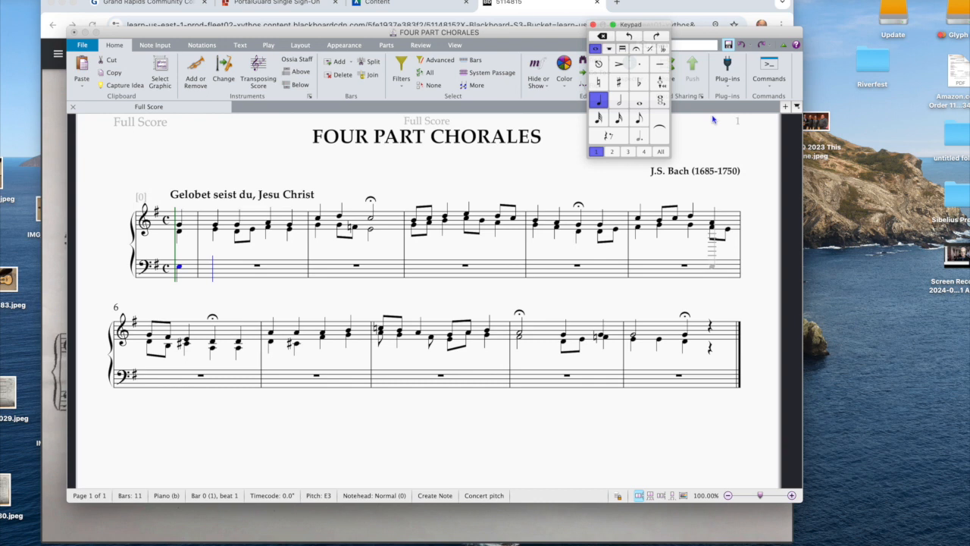
key(b)
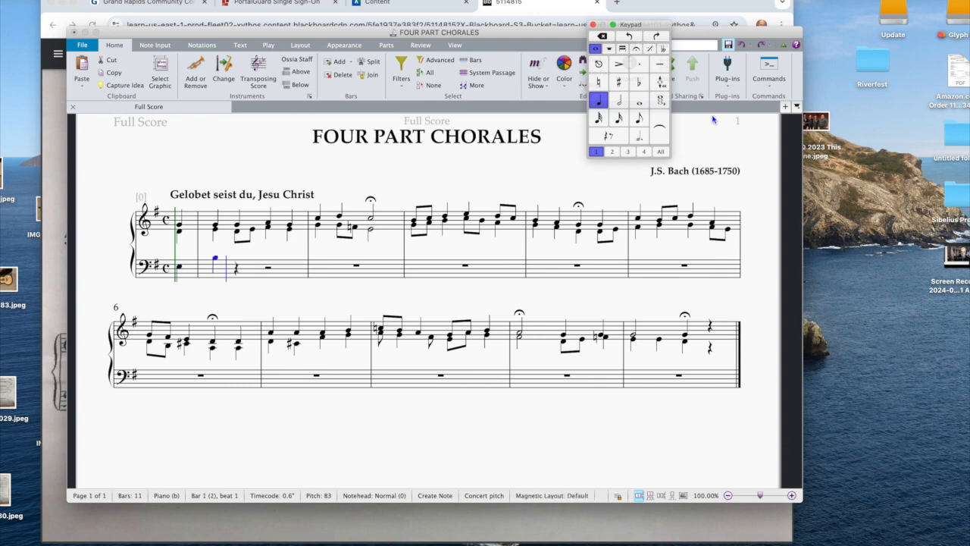
key(Left)
key(Left)
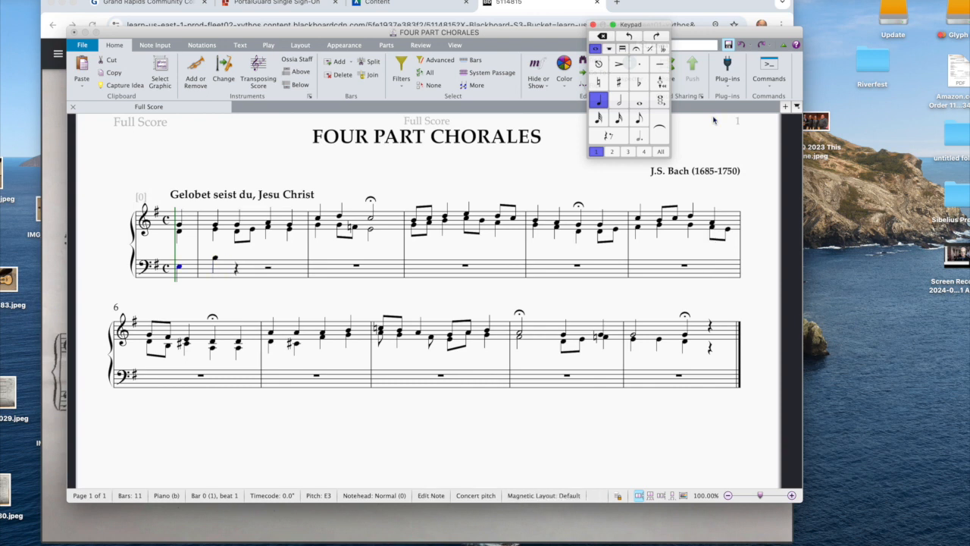
key(b)
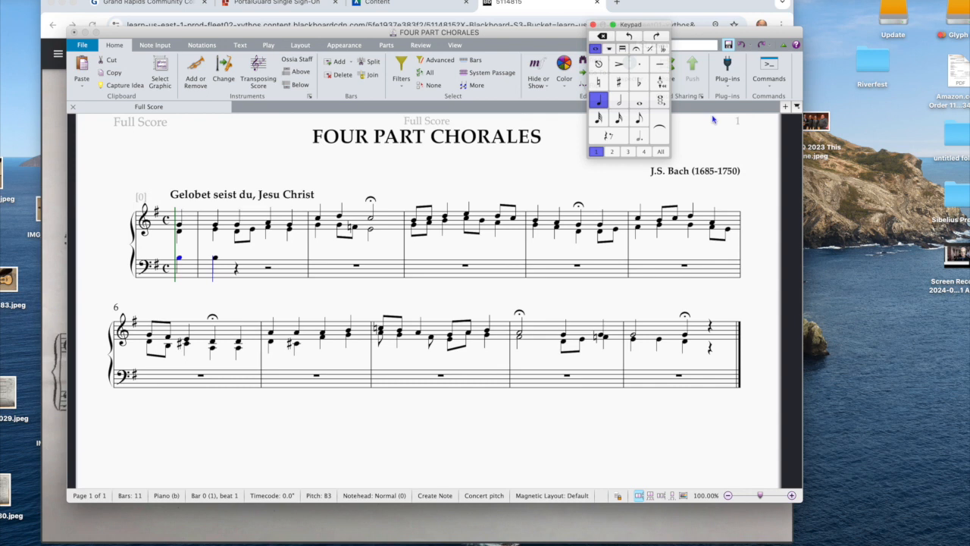
Fill bar 1 of the bass staff with quarters C4 and B3, eighths A3 and D4, and a quarter B3.
key(c)
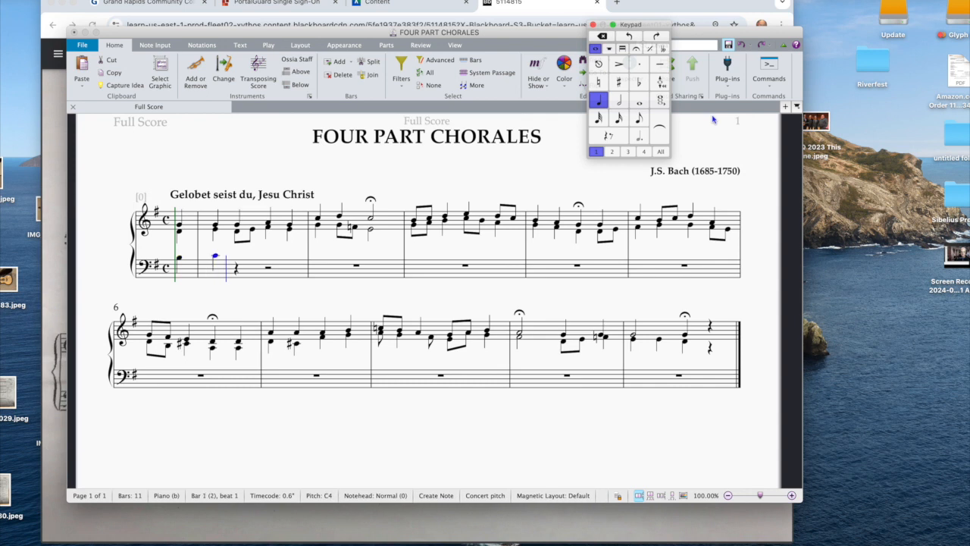
key(b)
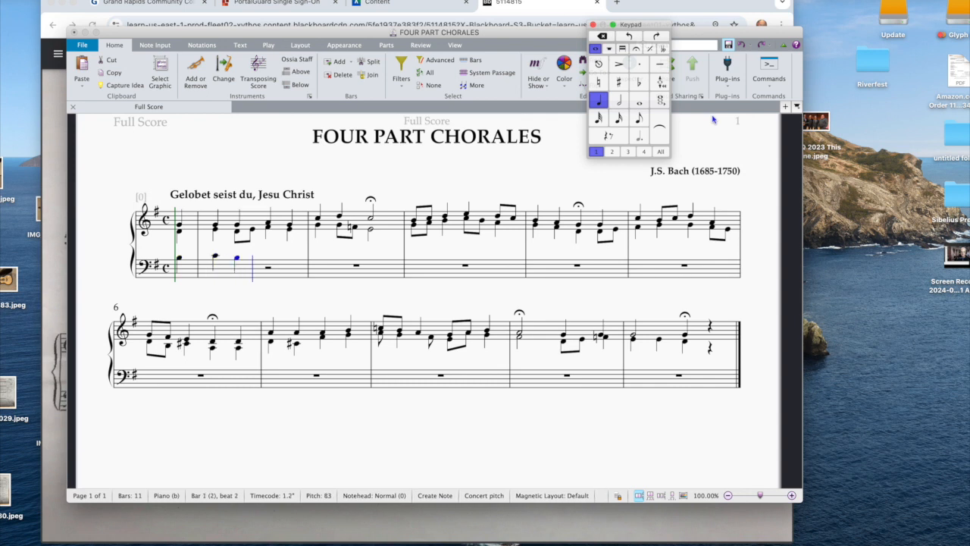
key(3)
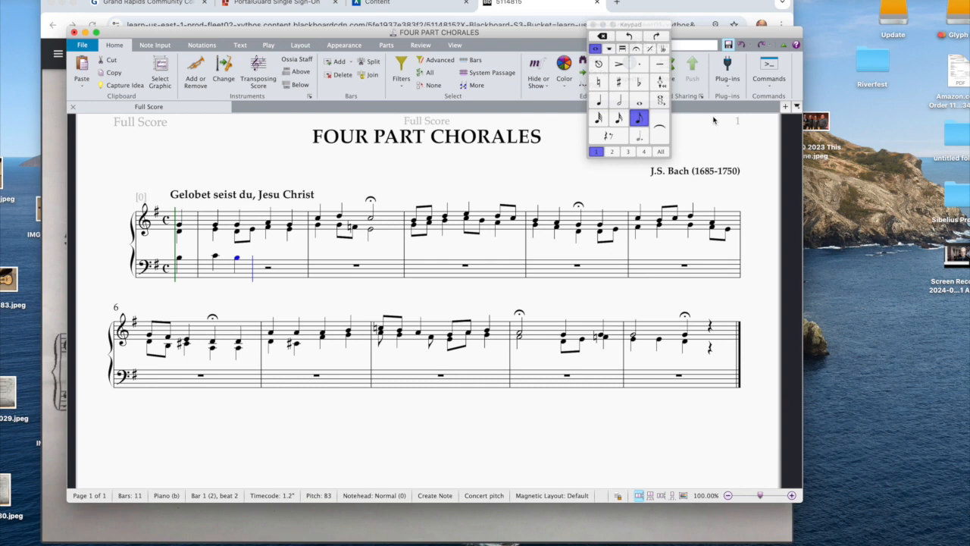
key(a)
key(d)
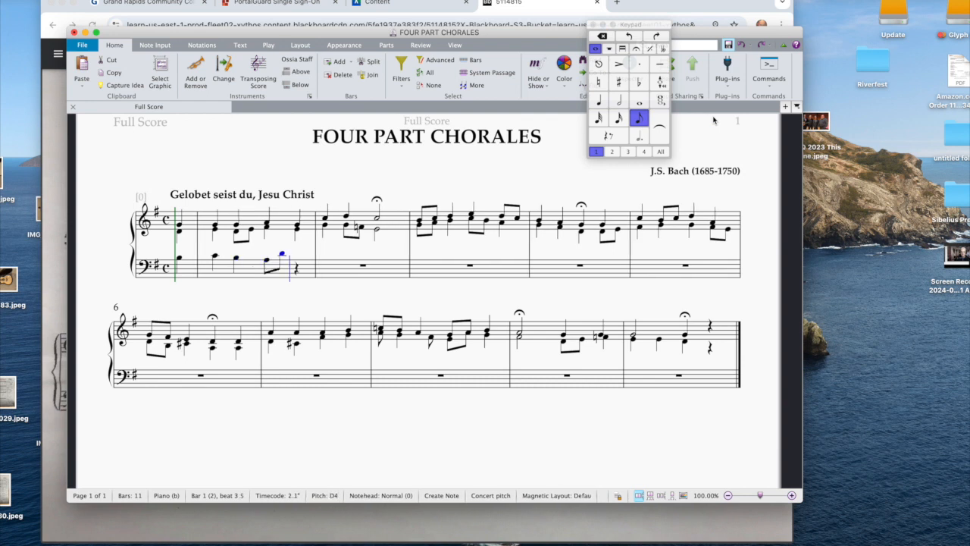
key(4)
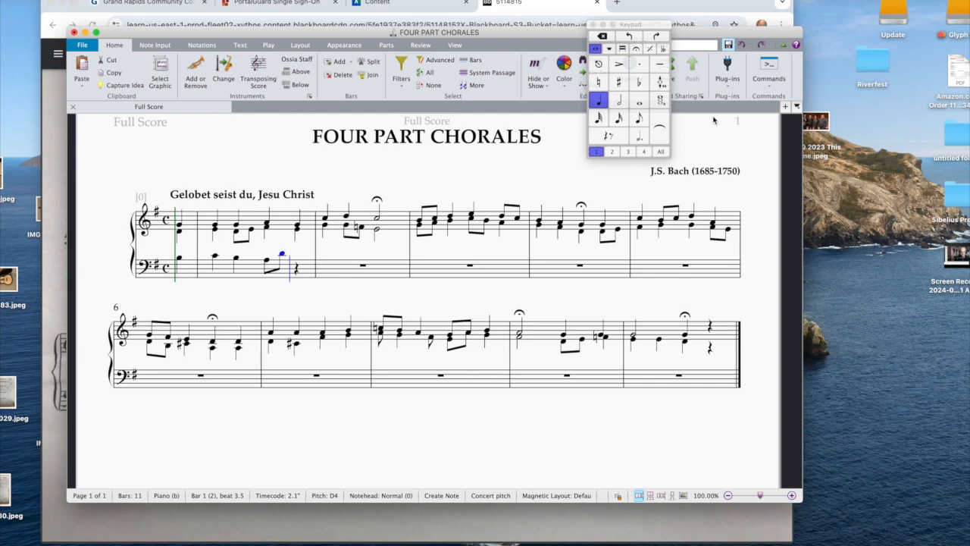
key(b)
Fill bar 2 of the bass staff with eighths E4 and C4, a quarter B3 and a half note G3.
key(3)
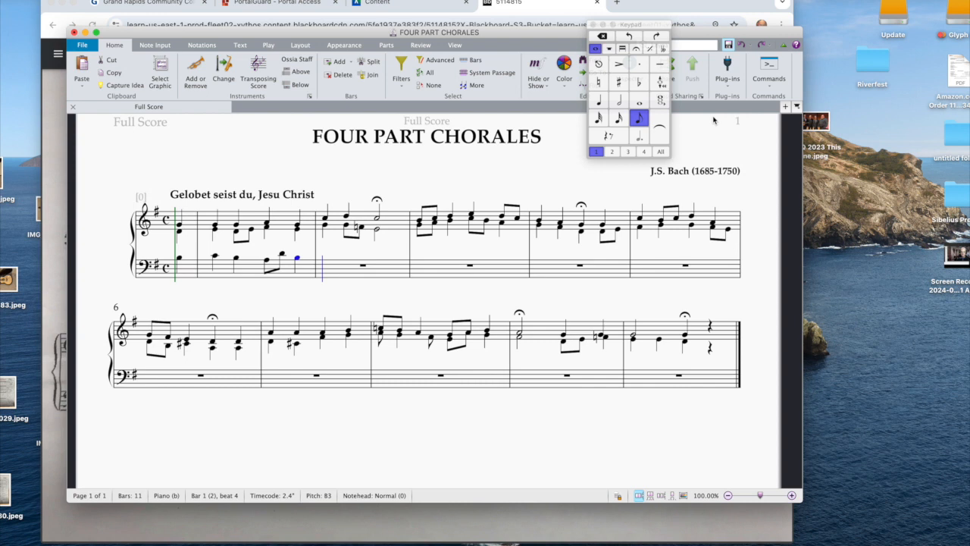
key(d)
key(c)
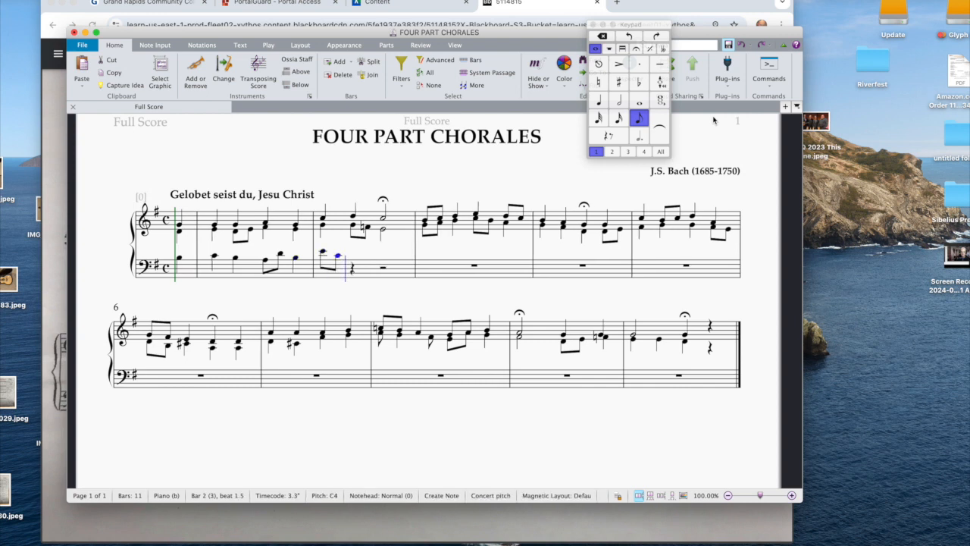
key(4)
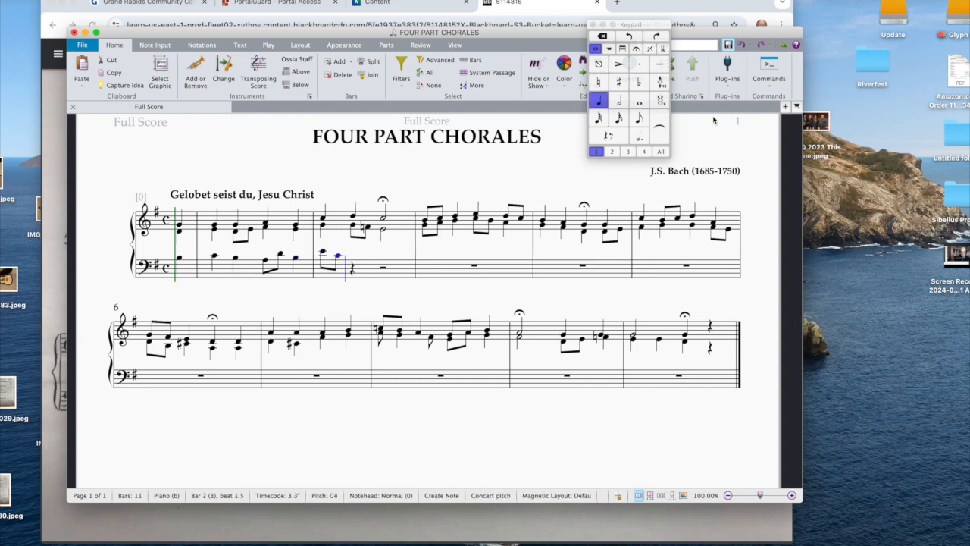
key(b)
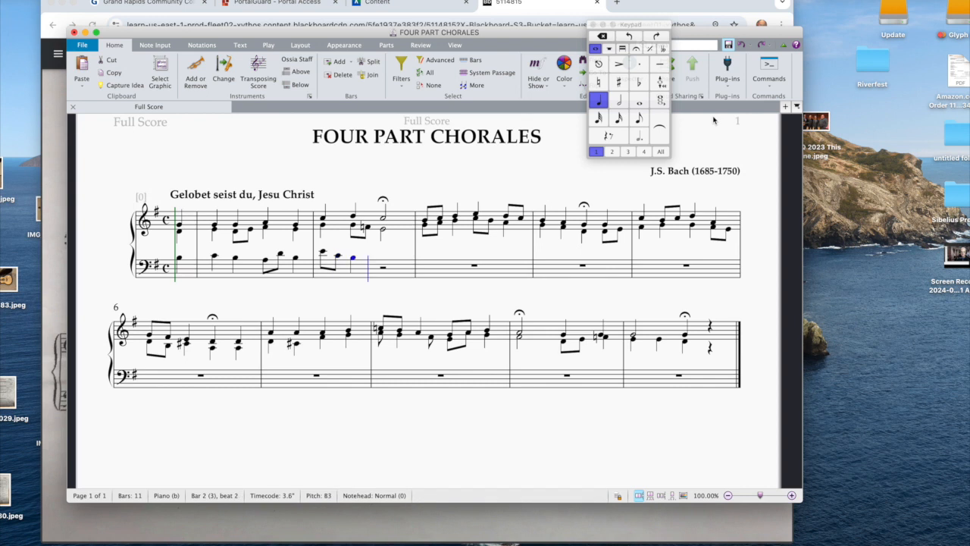
key(5)
key(g)
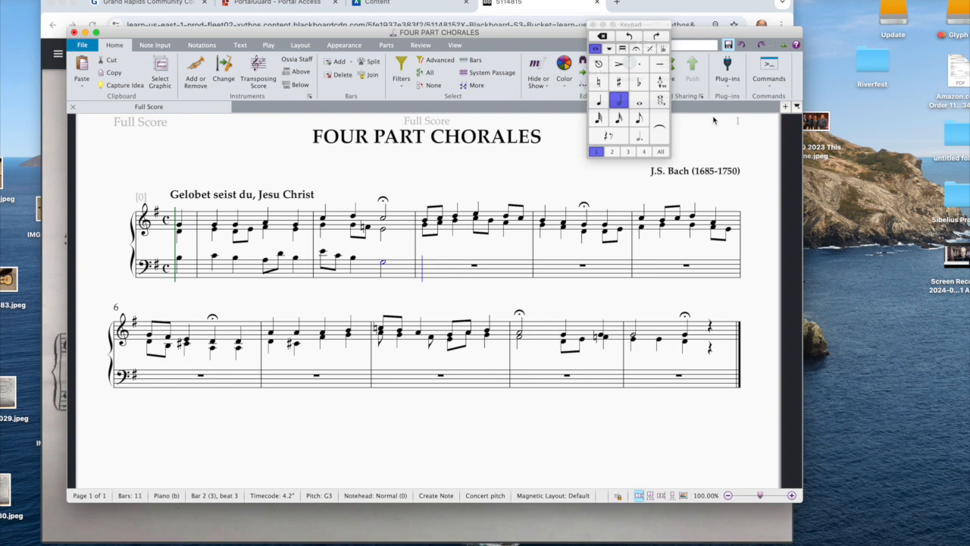
Enter quarters E4, F natural, G4 and D4 in bar 3 of the bass staff, and a tied quarter D4 on beat 1 of bar 4.
key(4)
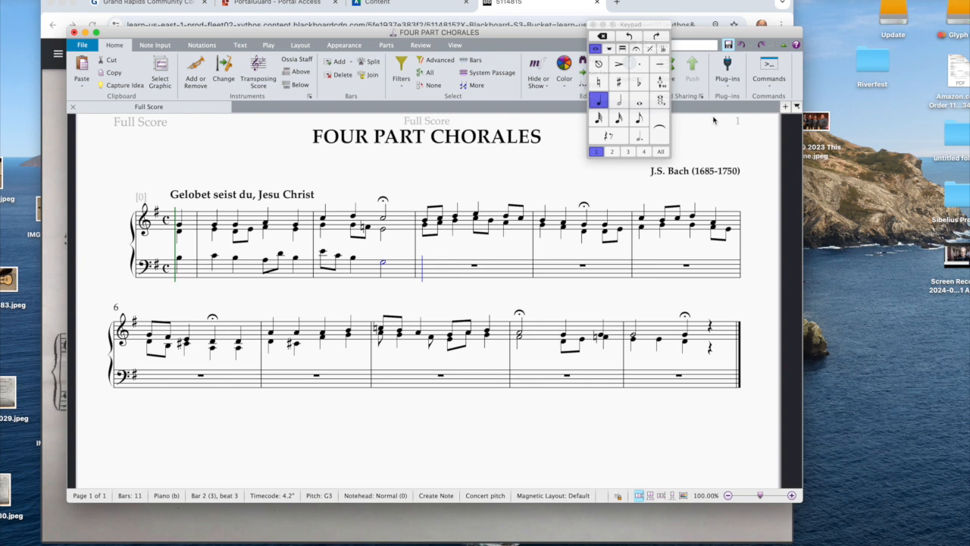
key(e)
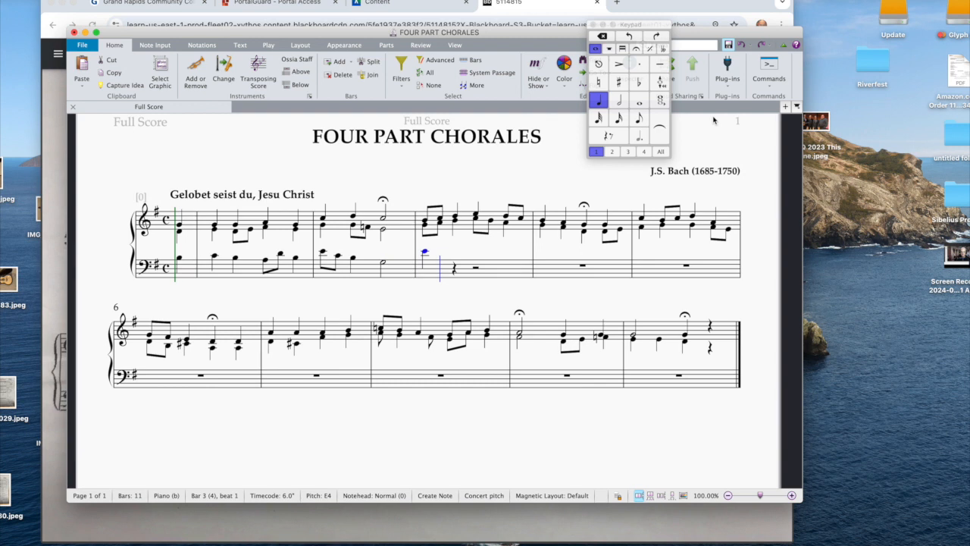
key(f)
key(g)
key(d)
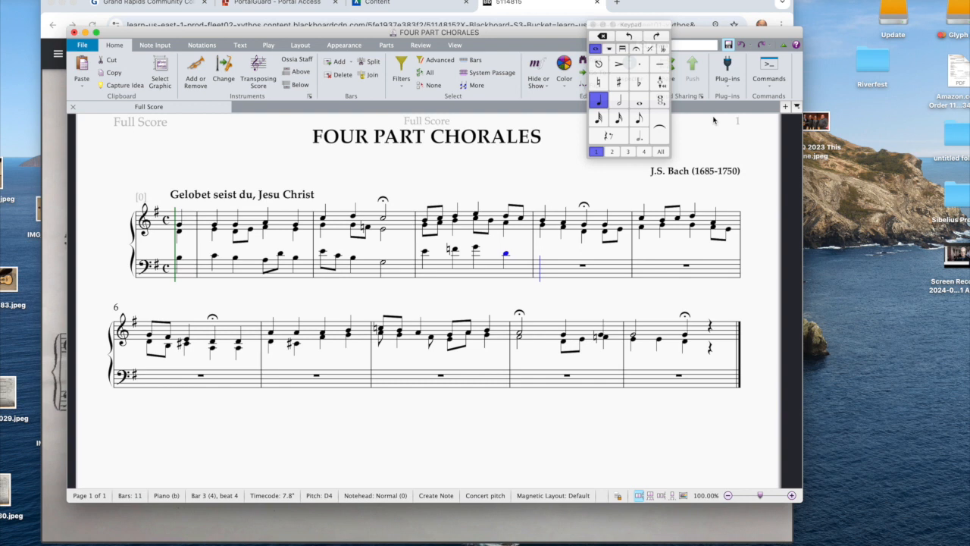
key(d)
key(Return)
key(KP_Decimal)
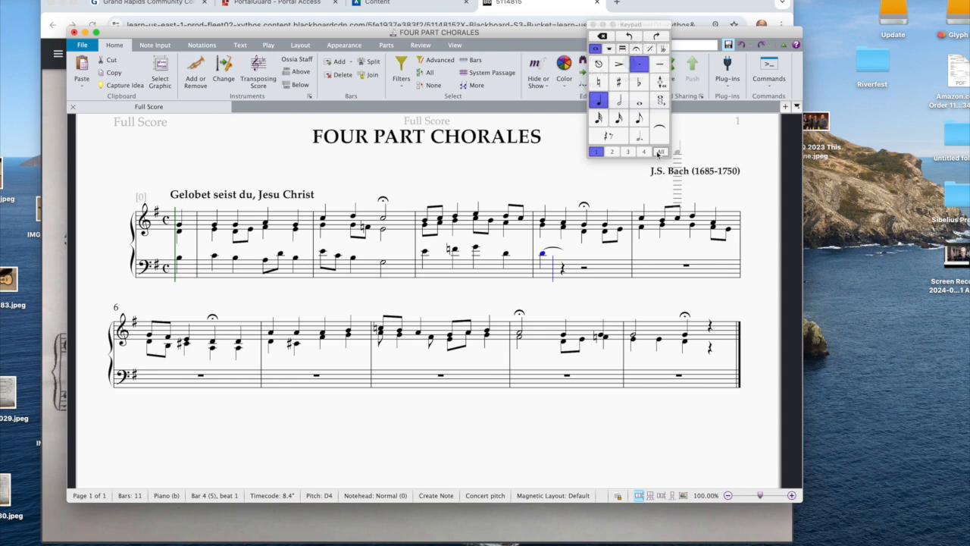
key(KP_Decimal)
key(KP_Multiply)
key(KP_Divide)
key(KP_Divide)
key(KP_Multiply)
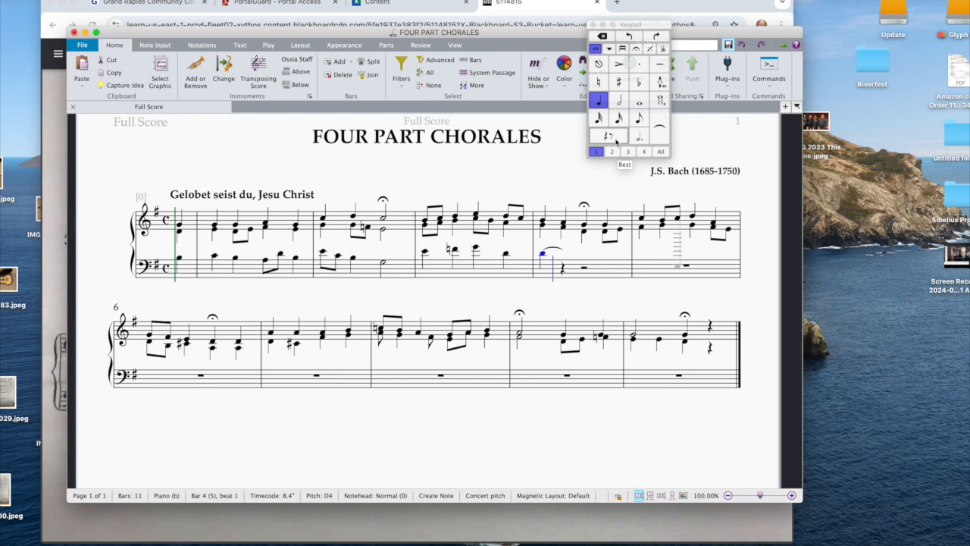
Enter eighth notes D4 and C4 on beat 2 of bar 4 in the bass staff.
key(3)
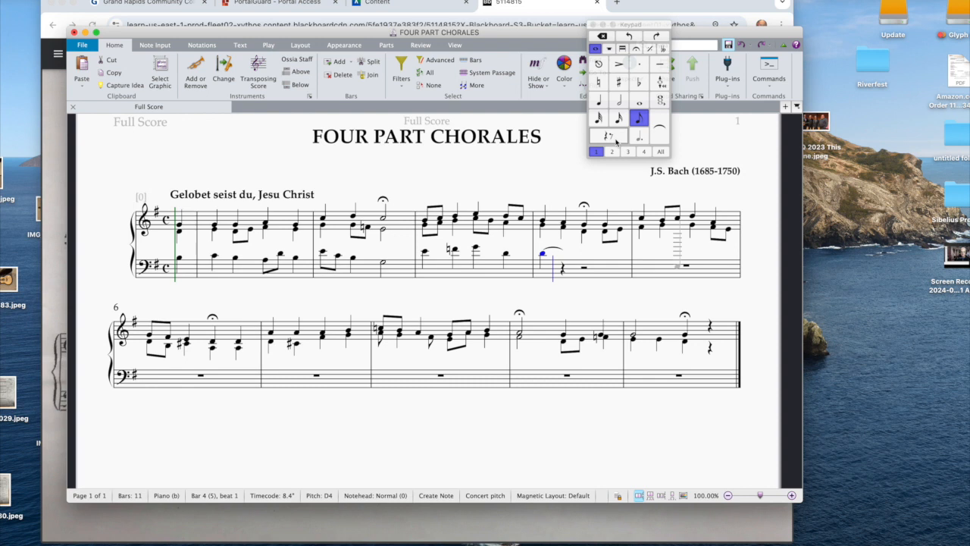
key(d)
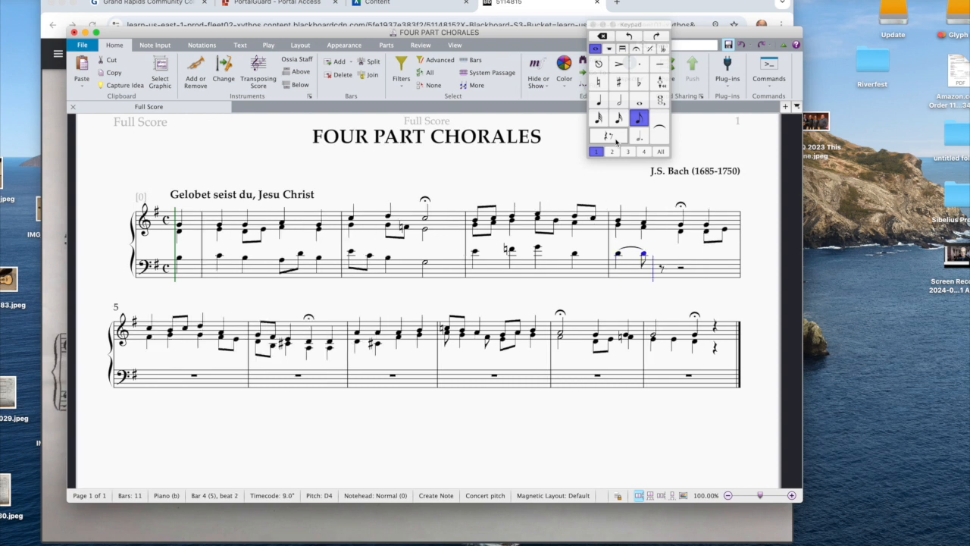
key(c)
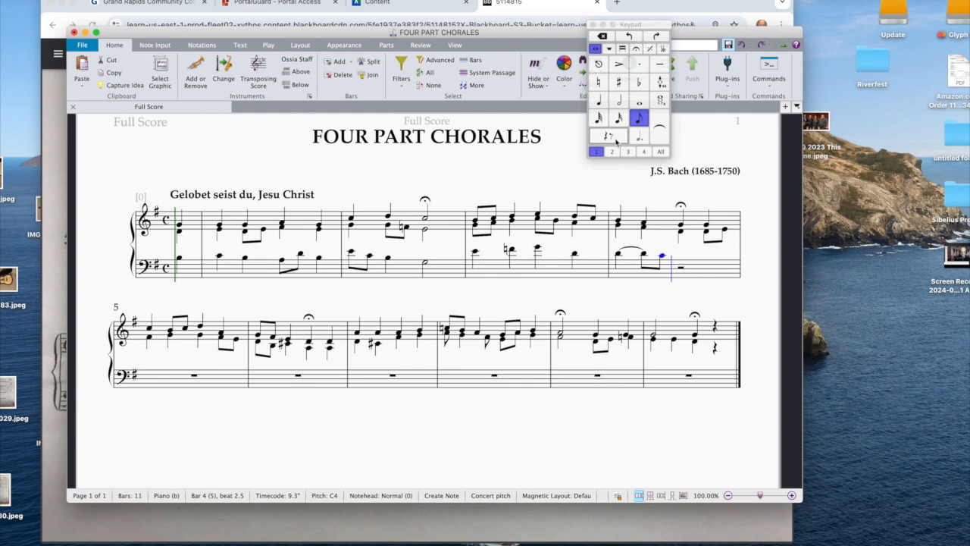
Enter quarter notes B3 and G3 on beats 3 and 4 of bar 4 in the bass staff.
key(4)
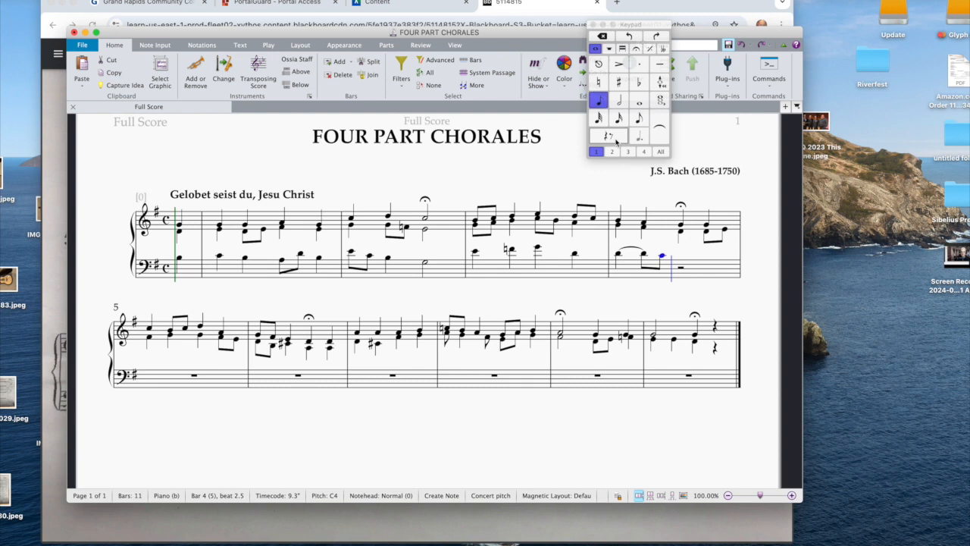
key(b)
key(g)
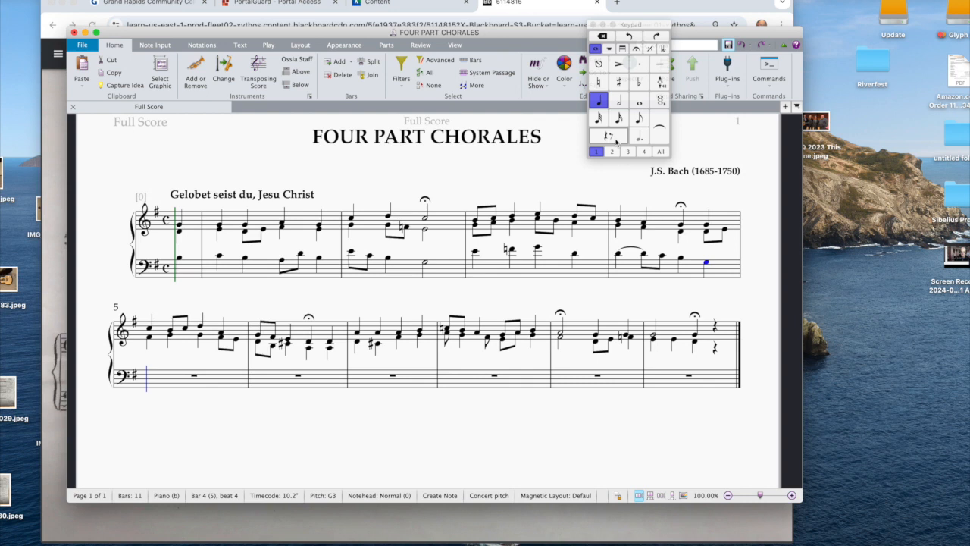
Fill bar 5 of the bass staff with a quarter A3, eighths D4, C4, B3 and G3, and a quarter D4.
key(a)
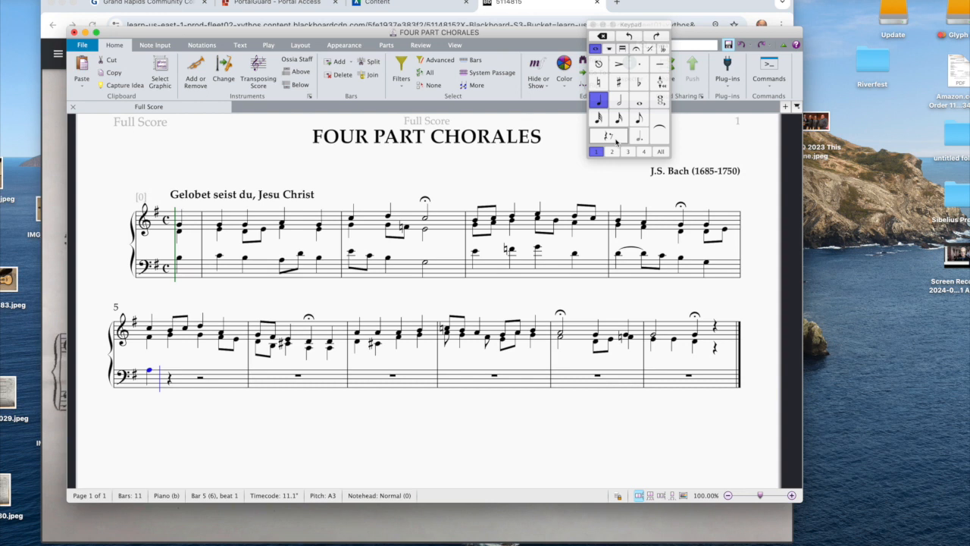
key(3)
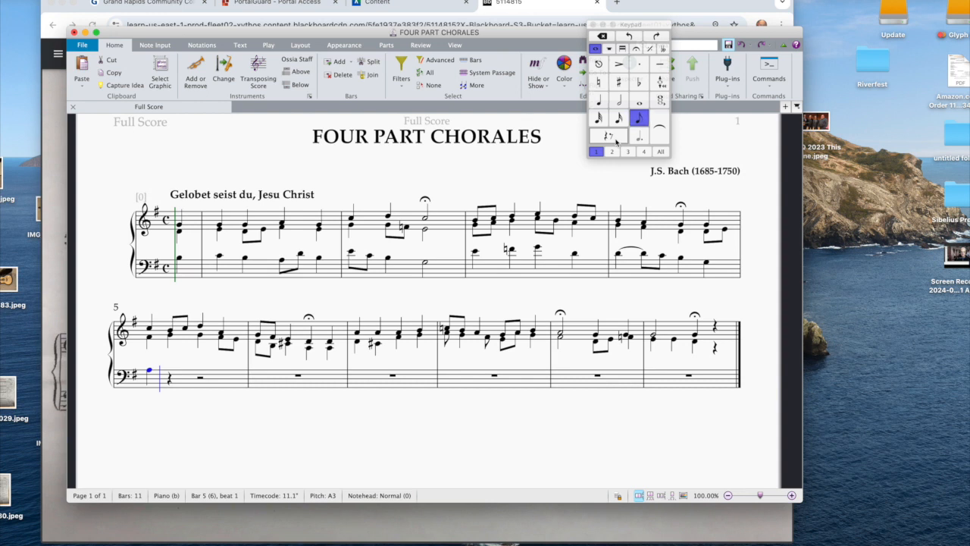
key(d)
key(b)
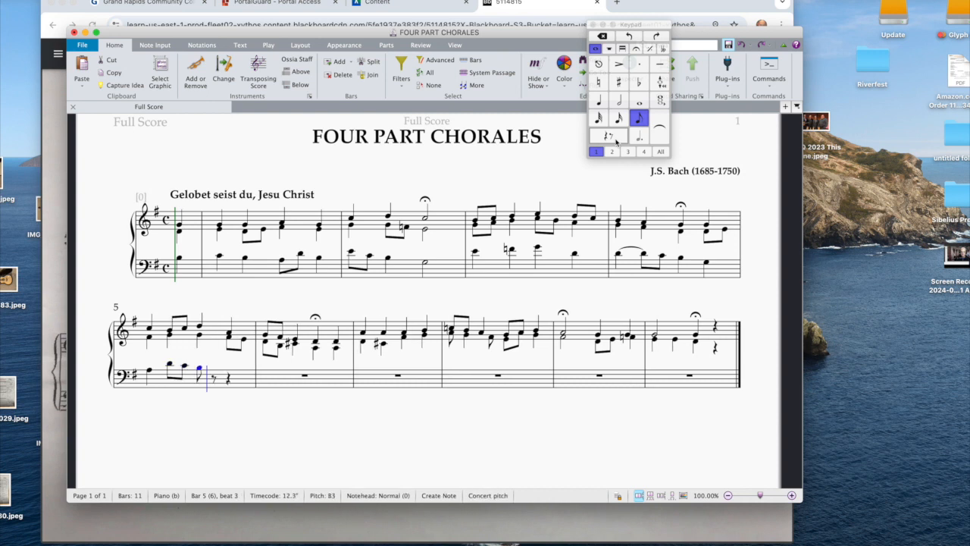
key(g)
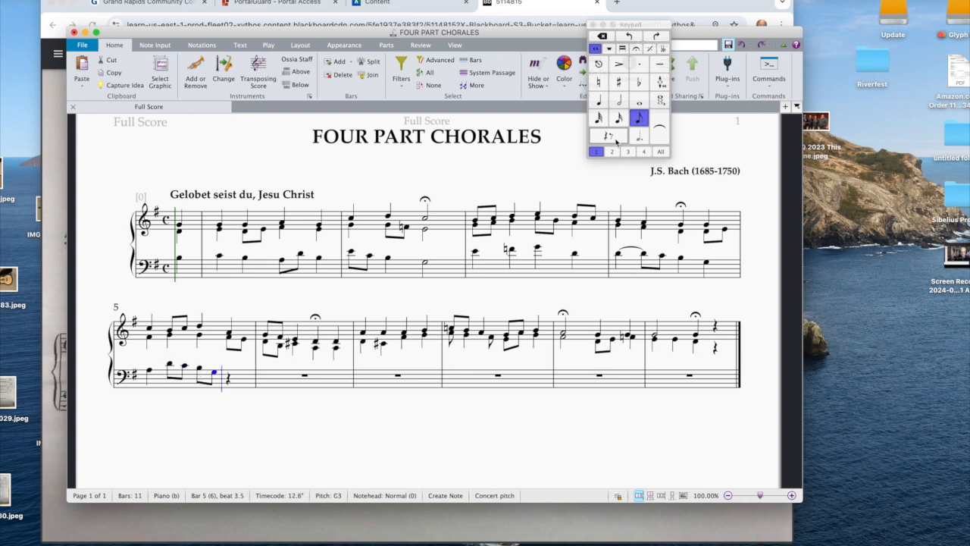
key(4)
key(d)
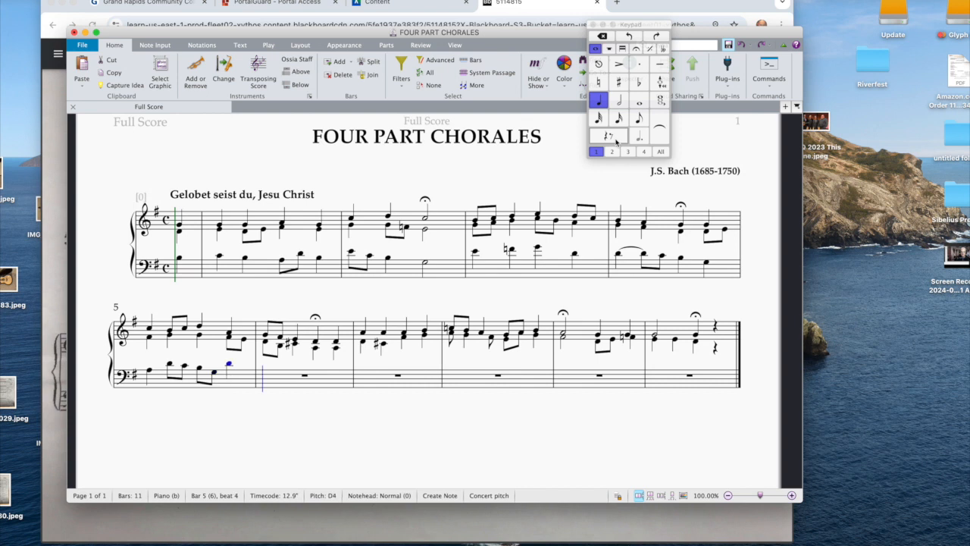
Fill bar 6 of the bass staff with a quarter D4, eighths A3 and G3, a quarter F sharp 3, and eighths F sharp 3 and G3.
key(d)
key(3)
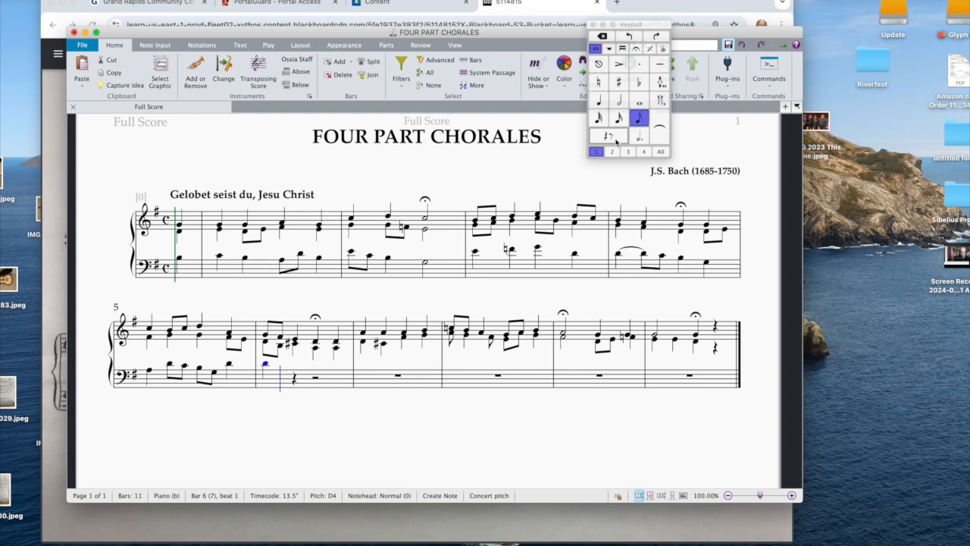
key(a)
key(g)
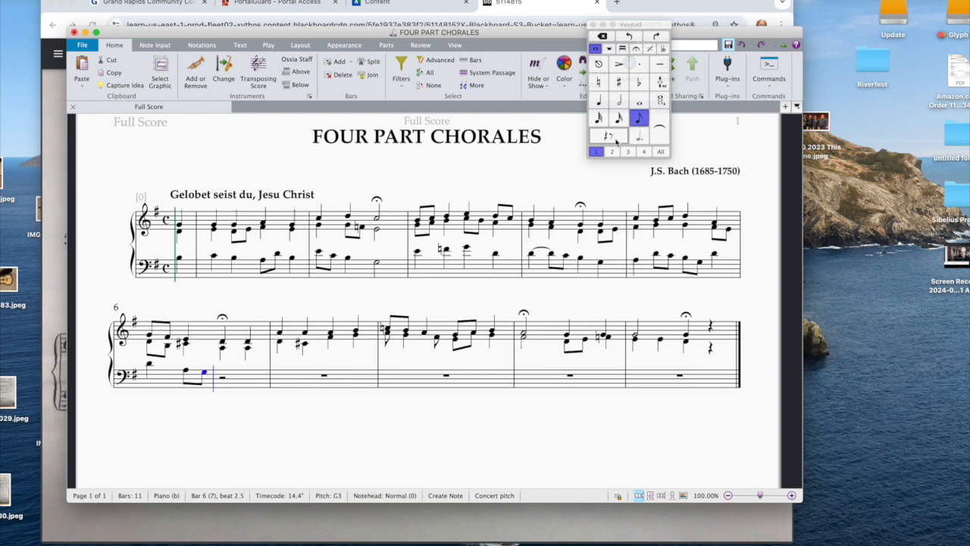
key(4)
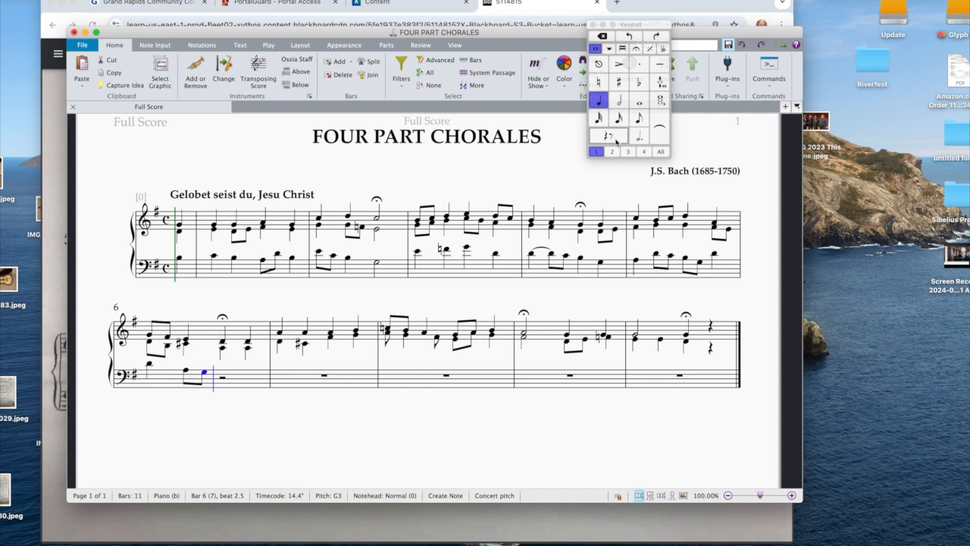
key(f)
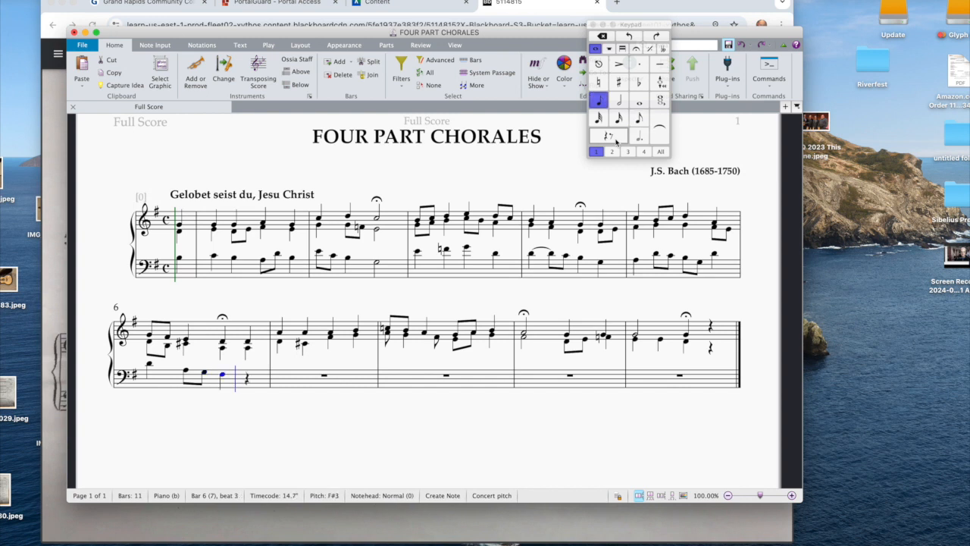
key(3)
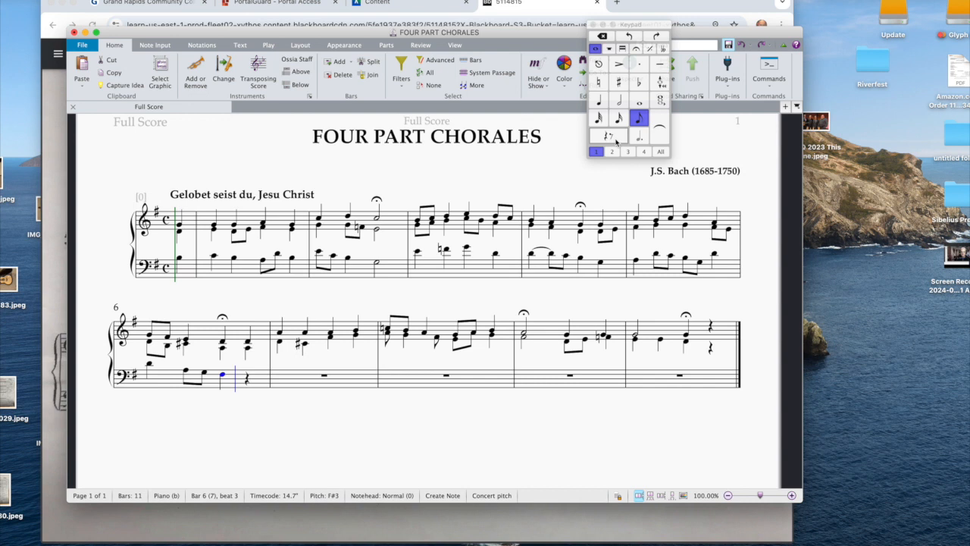
key(f)
key(g)
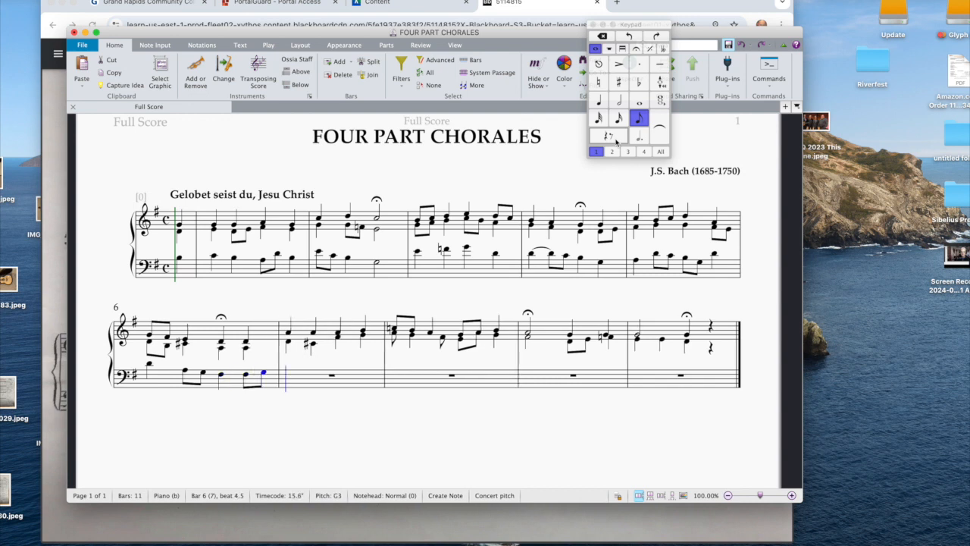
Fill bar 7 of the bass staff with eighths A3, B3, C sharp 4 and E4, and two quarter D4 notes.
key(a)
key(b)
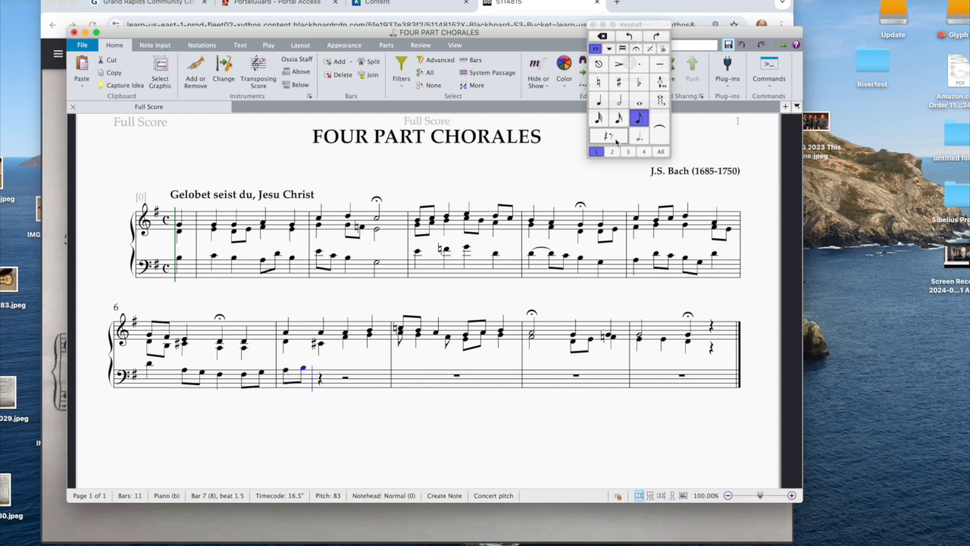
key(c)
key(Up)
key(e)
key(4)
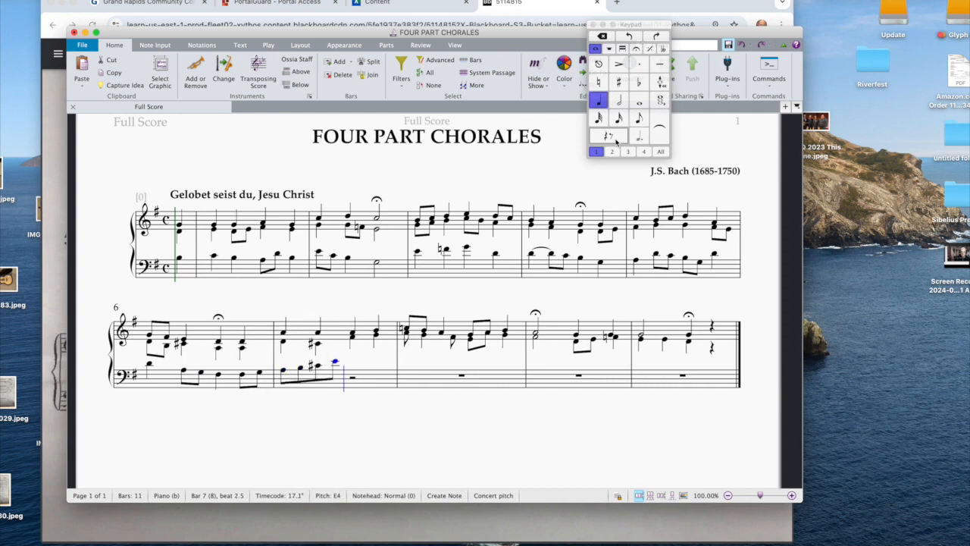
key(d)
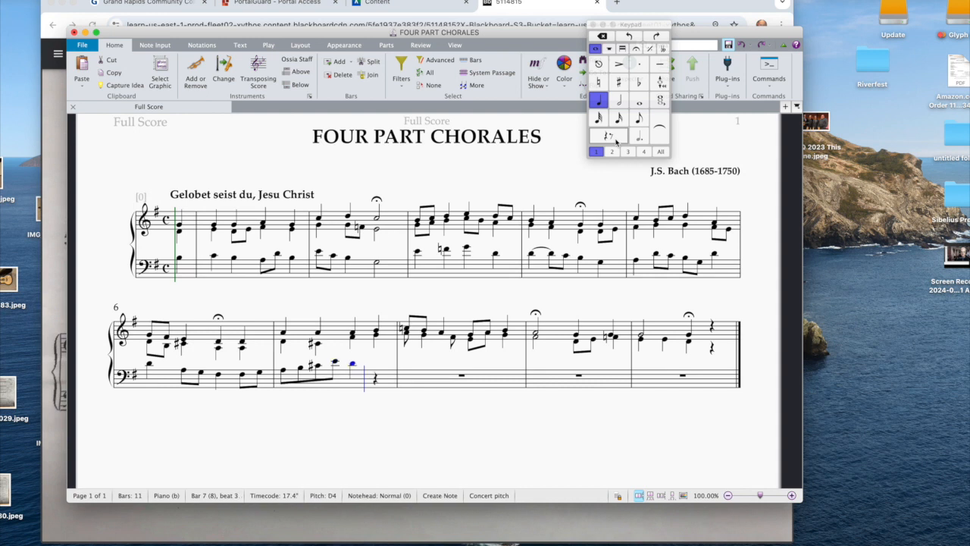
key(d)
Fill bar 8 of the bass staff with eighths E4, D4, E4, D4 tied to another D4, C natural 4, B3 and C4.
key(3)
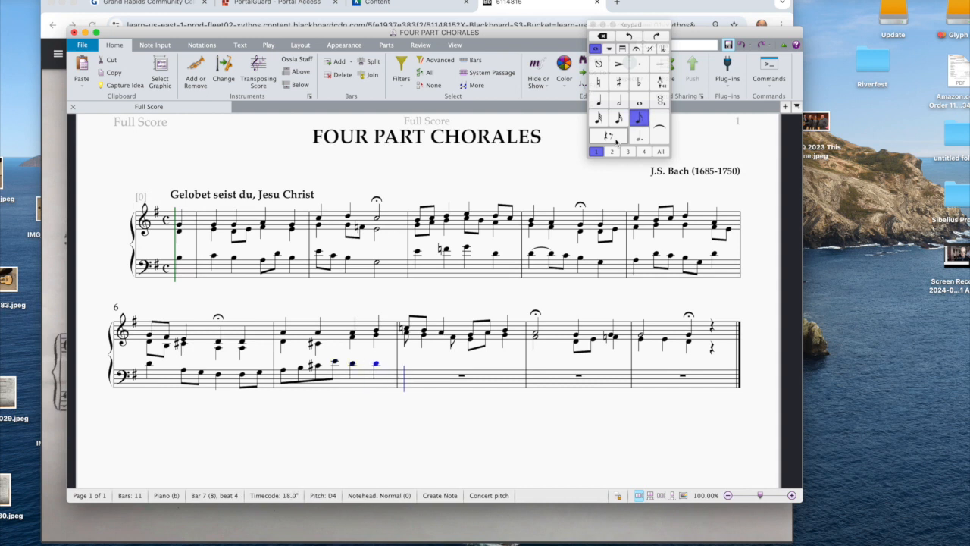
key(d)
key(d)
key(d)
key(d)
key(Return)
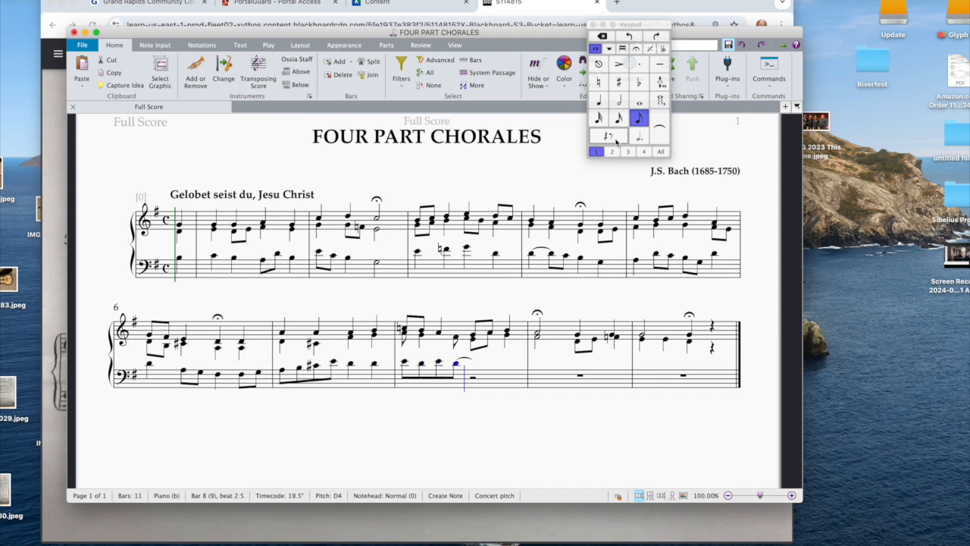
key(d)
key(c)
key(b)
key(c)
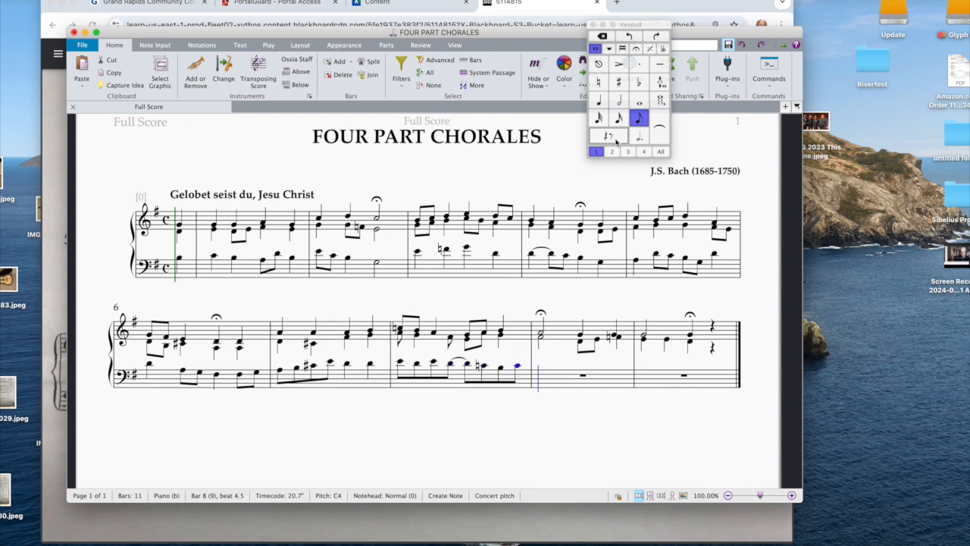
Fill bar 9 of the bass staff with a half note D4 and quarter notes D4 and B3.
key(5)
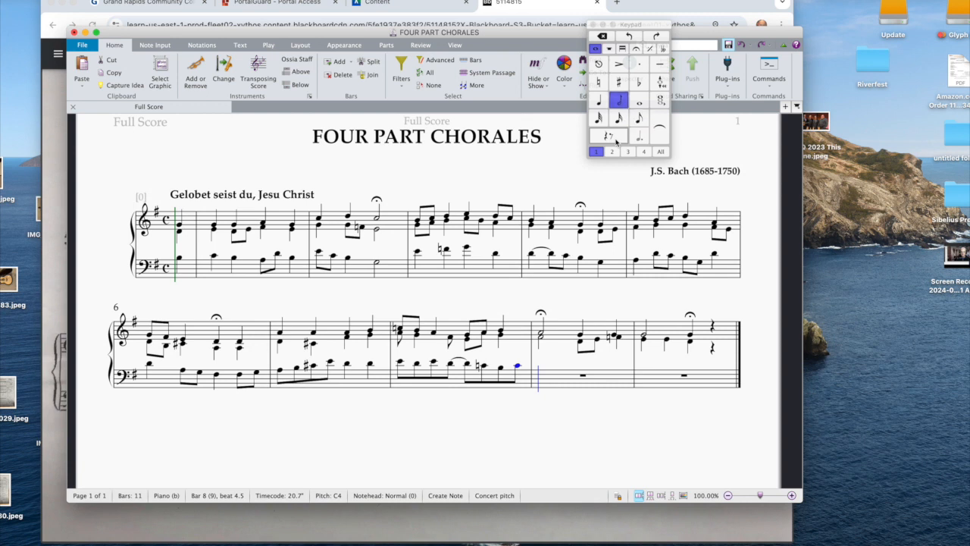
key(d)
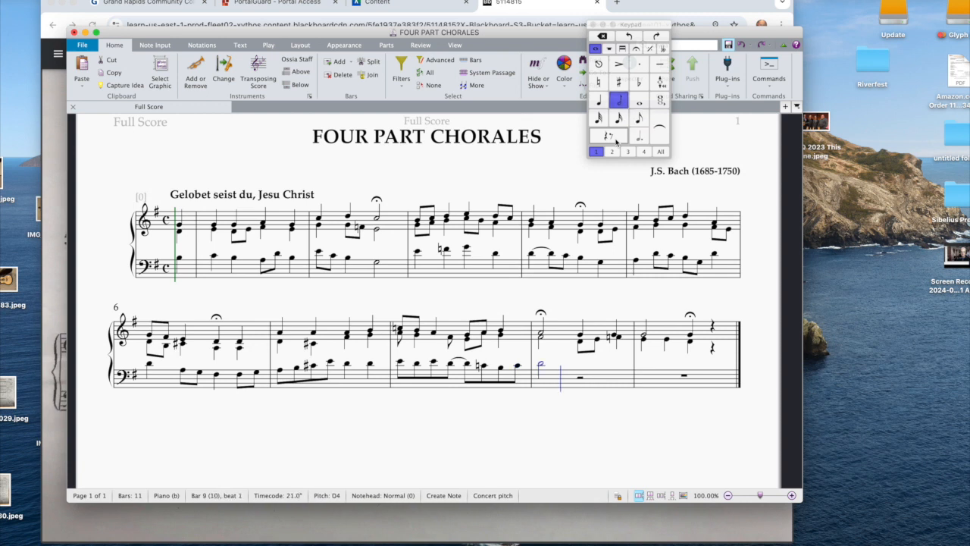
key(4)
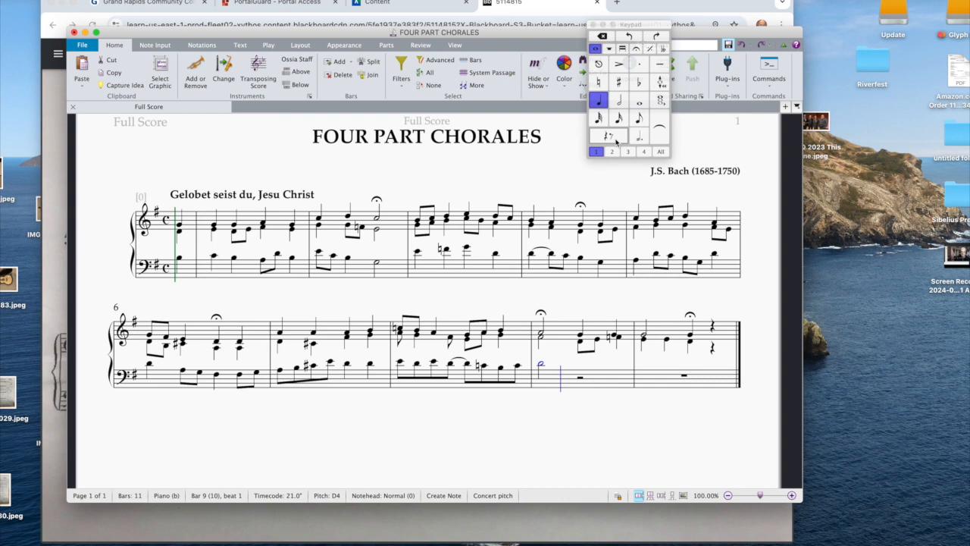
key(d)
key(b)
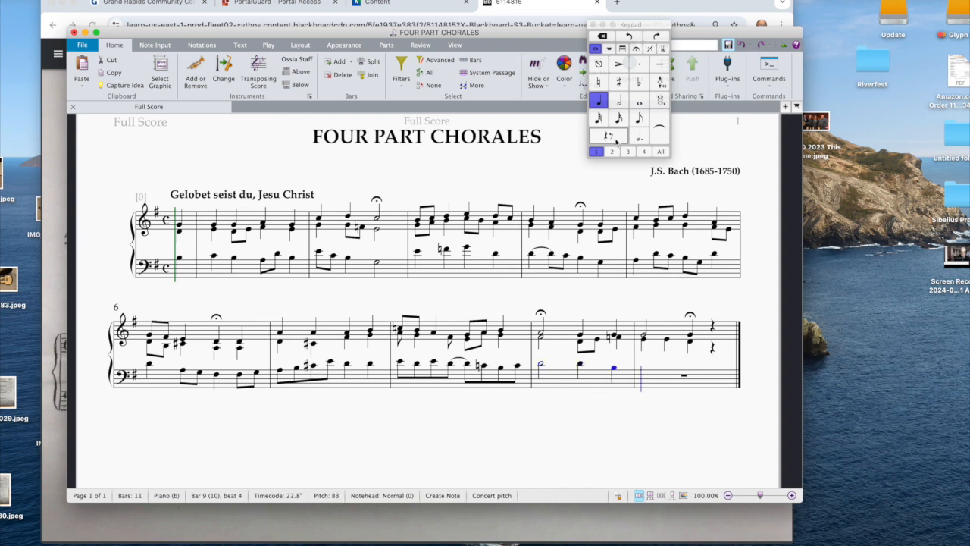
Enter quarter notes G3, C4 and B3 on beats 1 to 3 of bar 10 in the bass staff.
key(g)
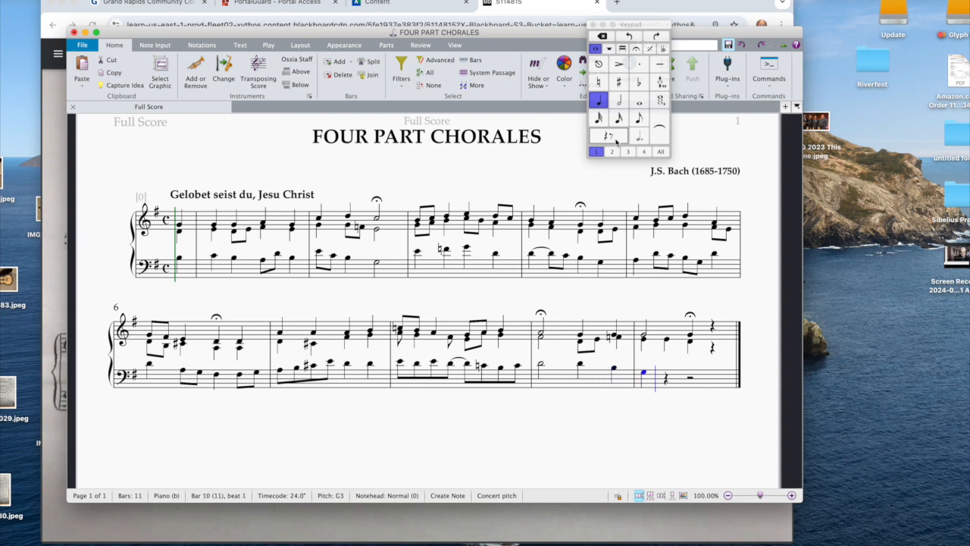
key(c)
key(b)
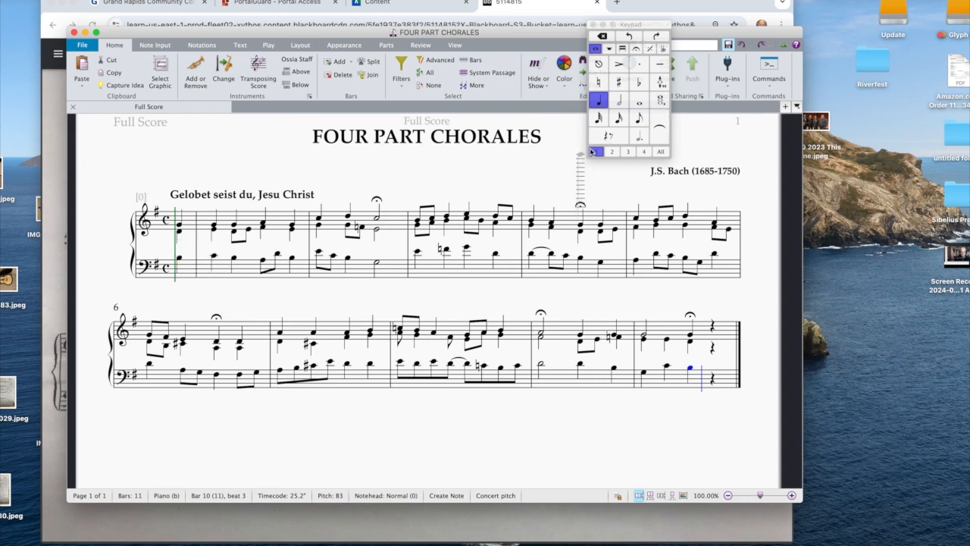
Switch note entry to voice 2 and place a quarter note G3 in the pickup bar of the bass staff.
click(612, 151)
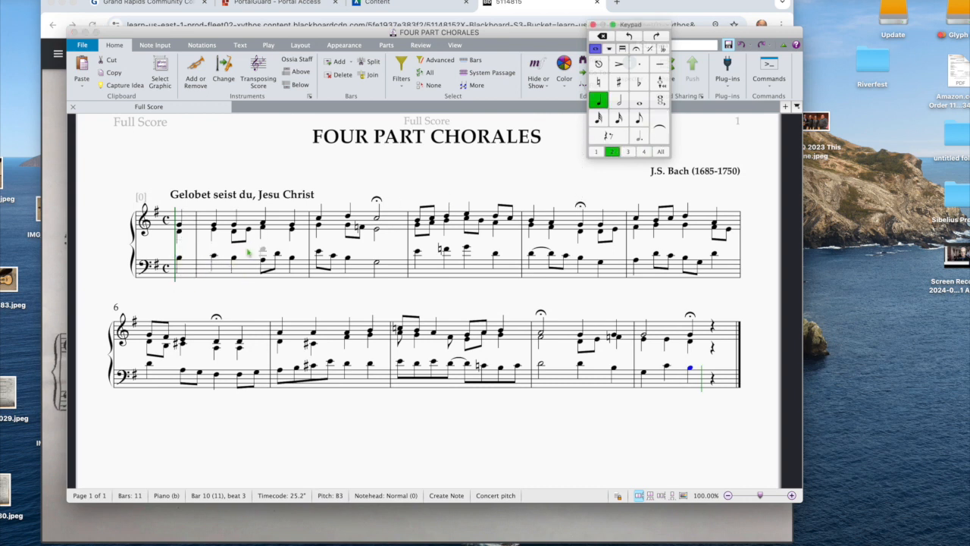
click(179, 262)
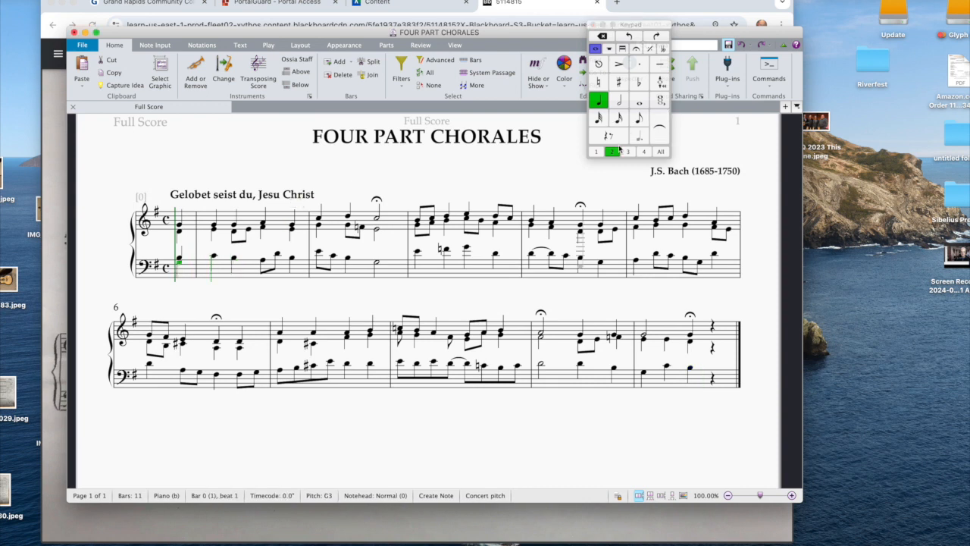
key(3)
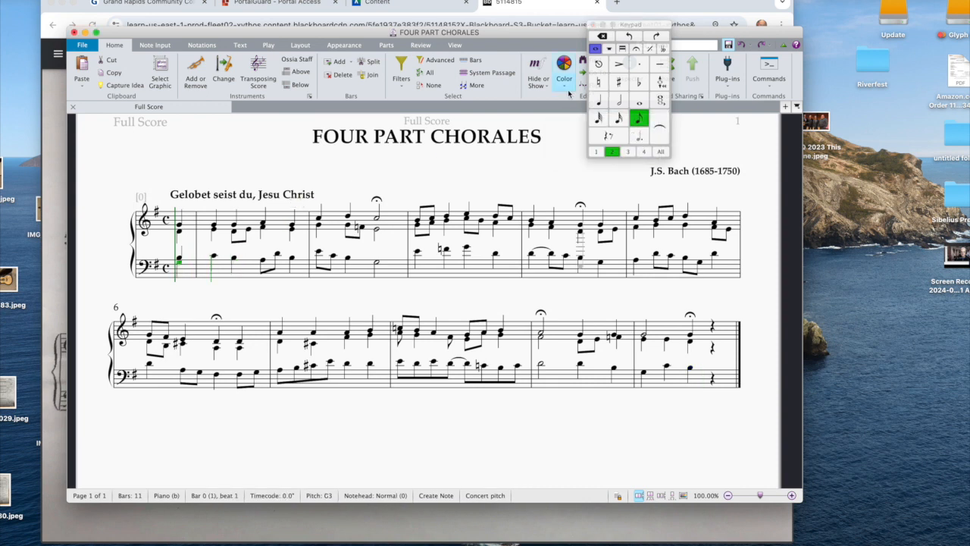
click(216, 251)
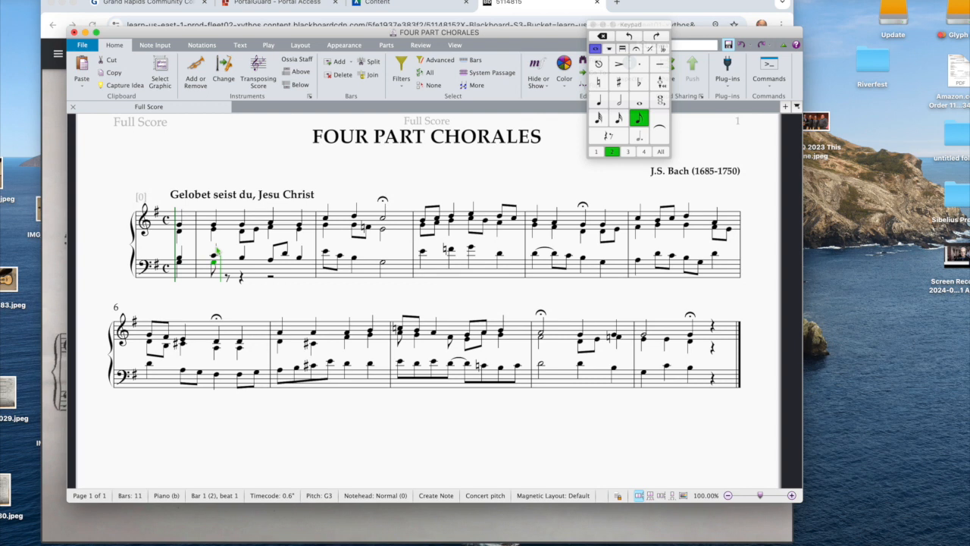
key(Escape)
key(n)
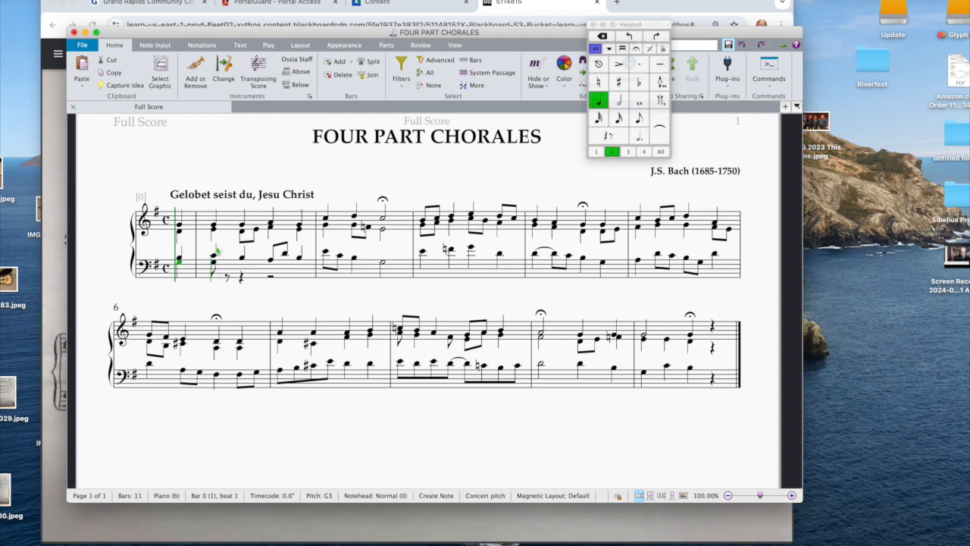
key(f)
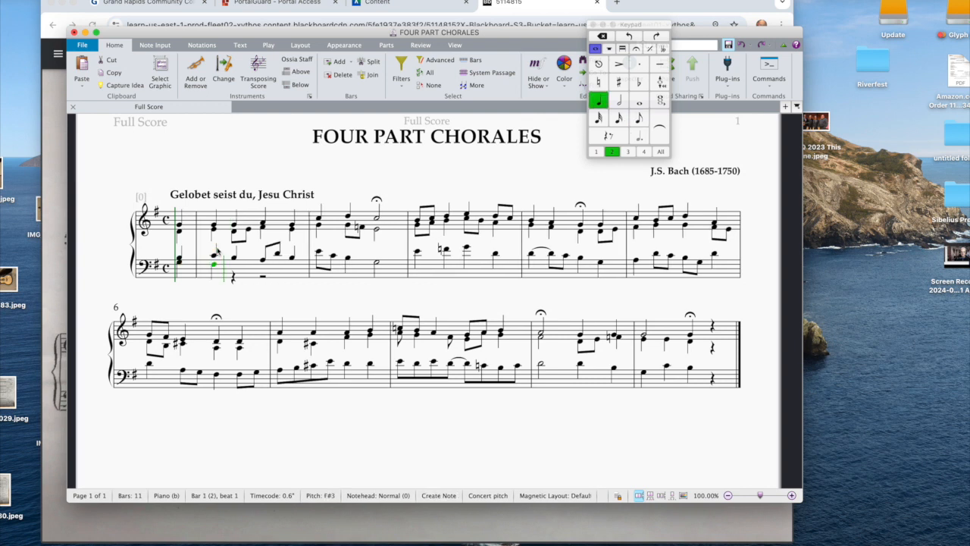
key(Escape)
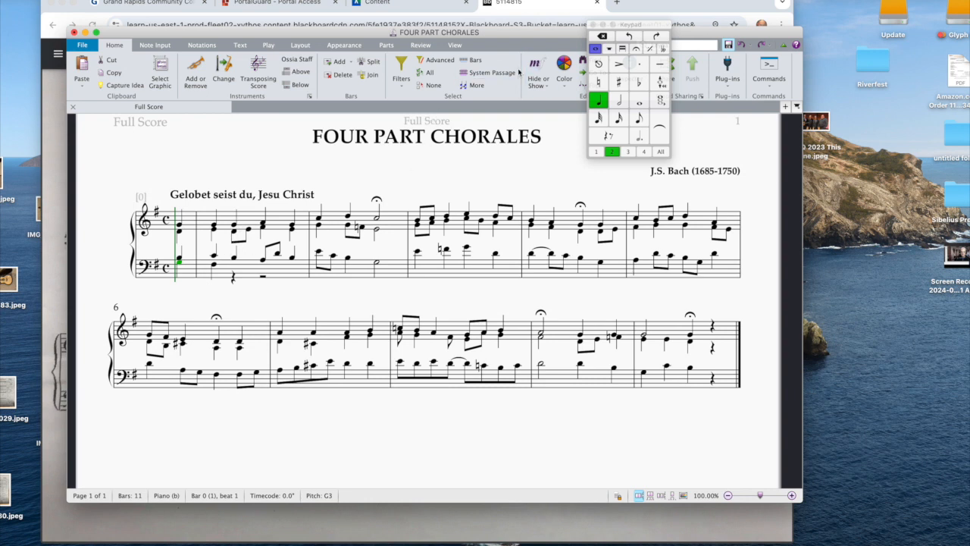
Enter voice 2 eighths G3 and F#3 in the pickup bar and E3 and F#3 on beat 1 of bar 1.
key(3)
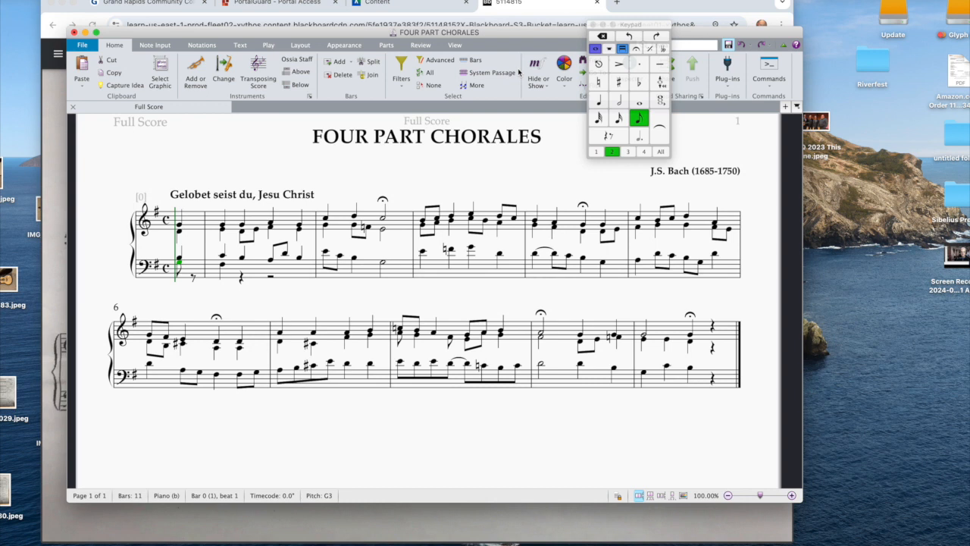
key(f)
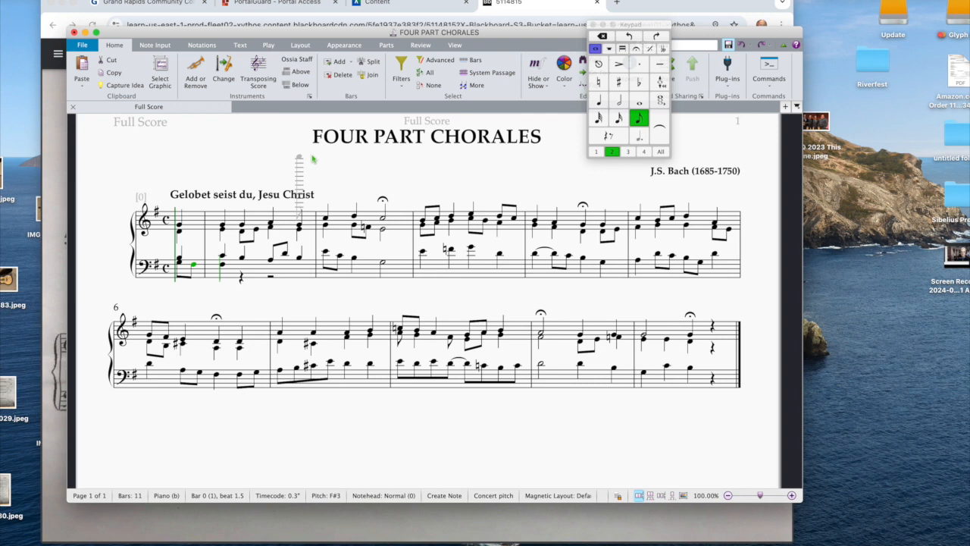
key(e)
key(f)
Complete the bass voice in bar 1 with quarter notes G3 and D3 followed by eighths C3 and D3.
key(4)
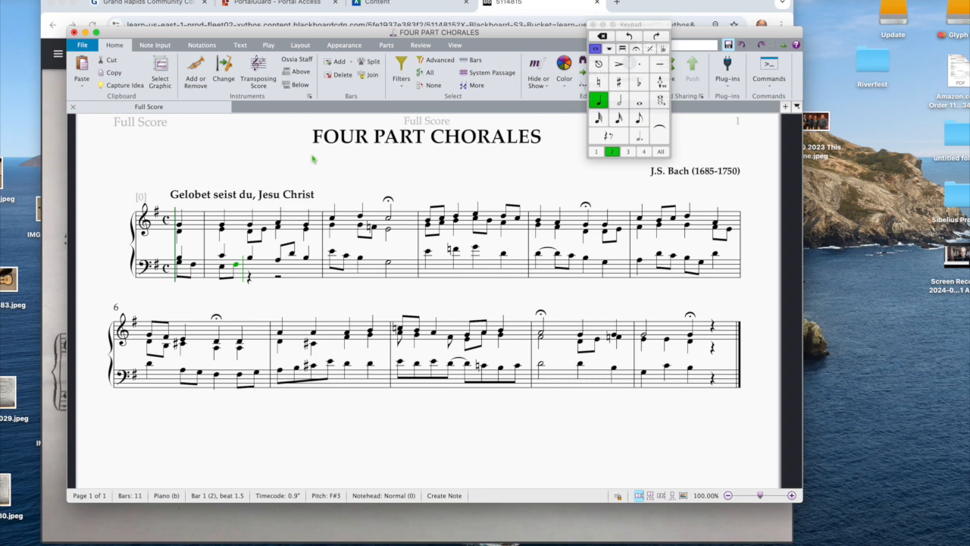
key(g)
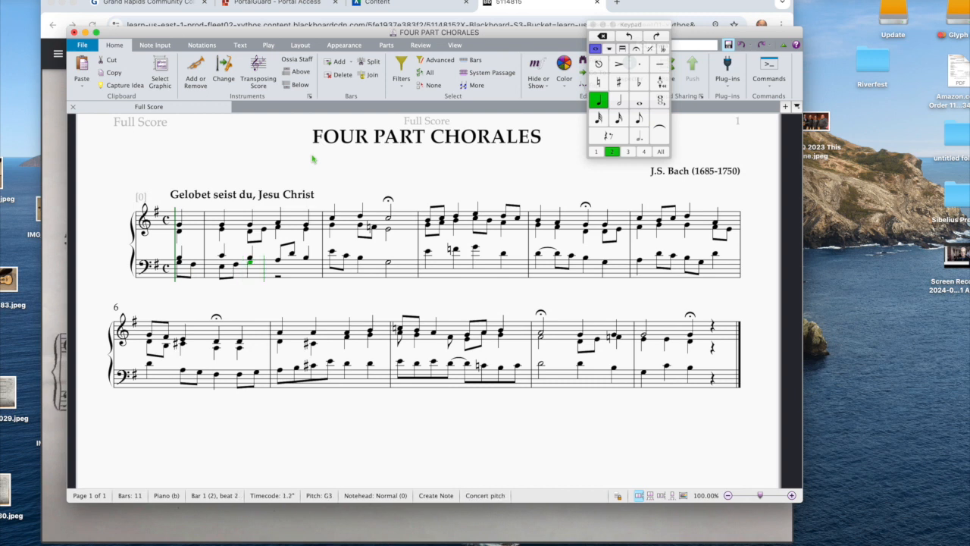
key(d)
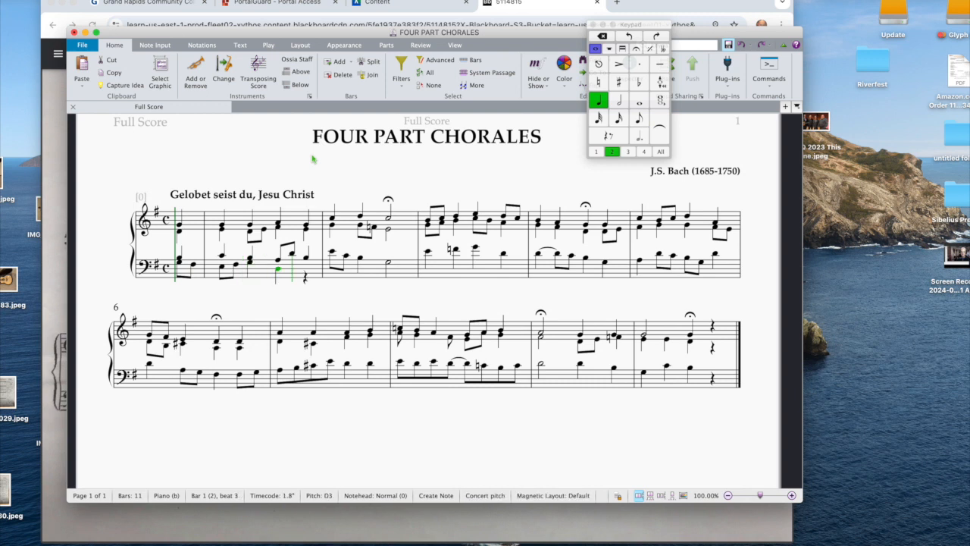
key(3)
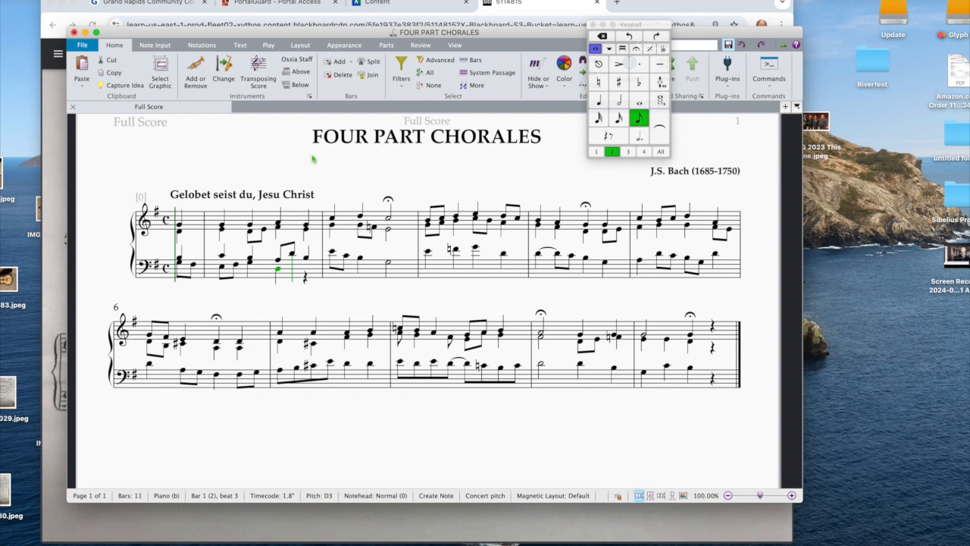
key(c)
key(d)
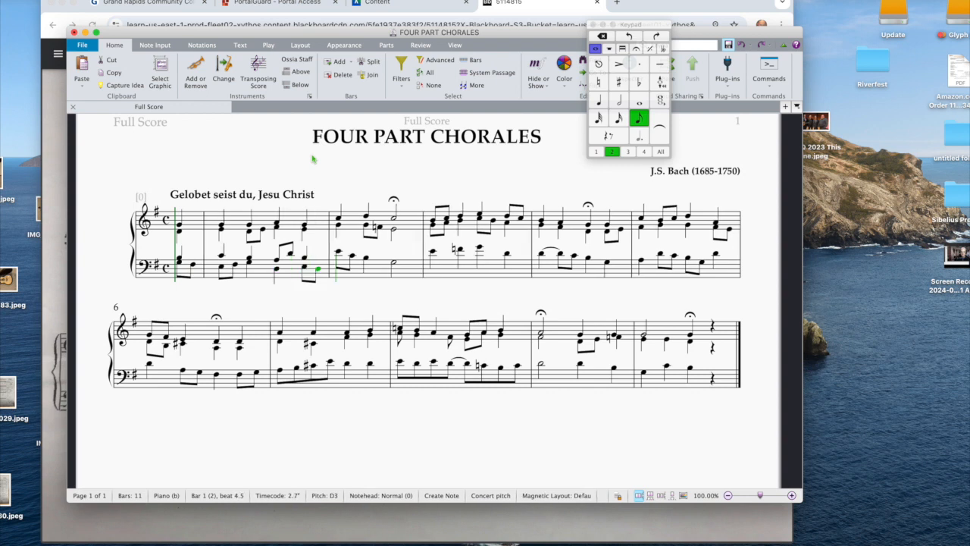
Fill bar 2 of the bass voice with quarter notes C3 and G2 and a half note C3.
key(4)
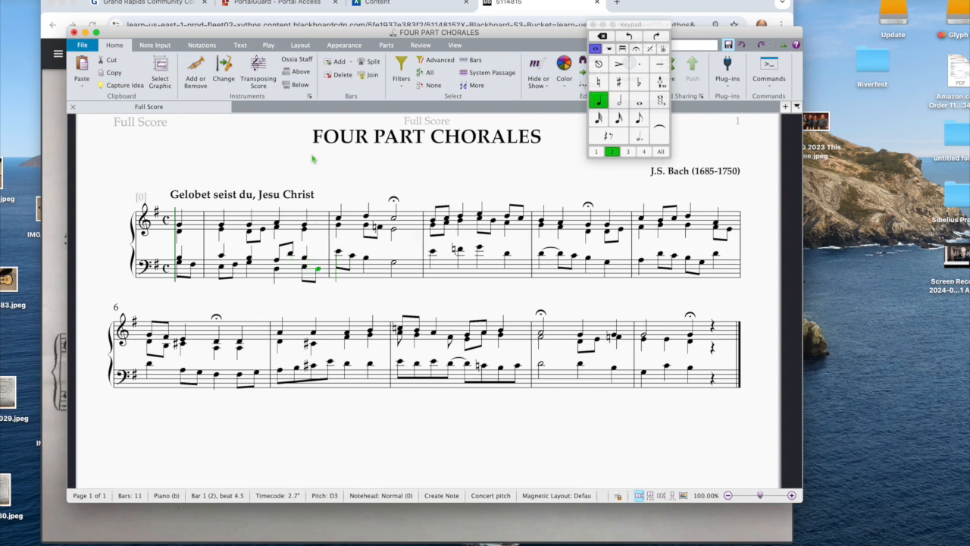
key(c)
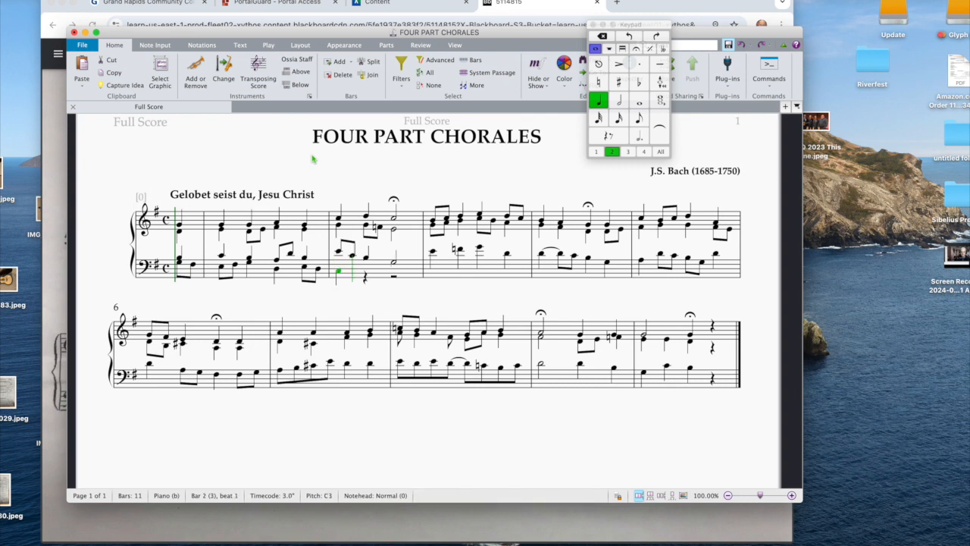
key(g)
key(5)
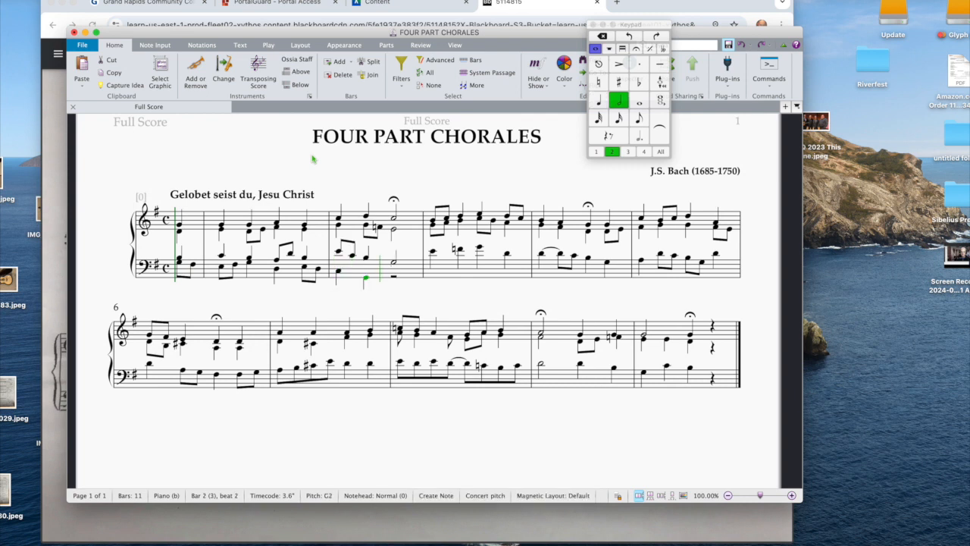
key(c)
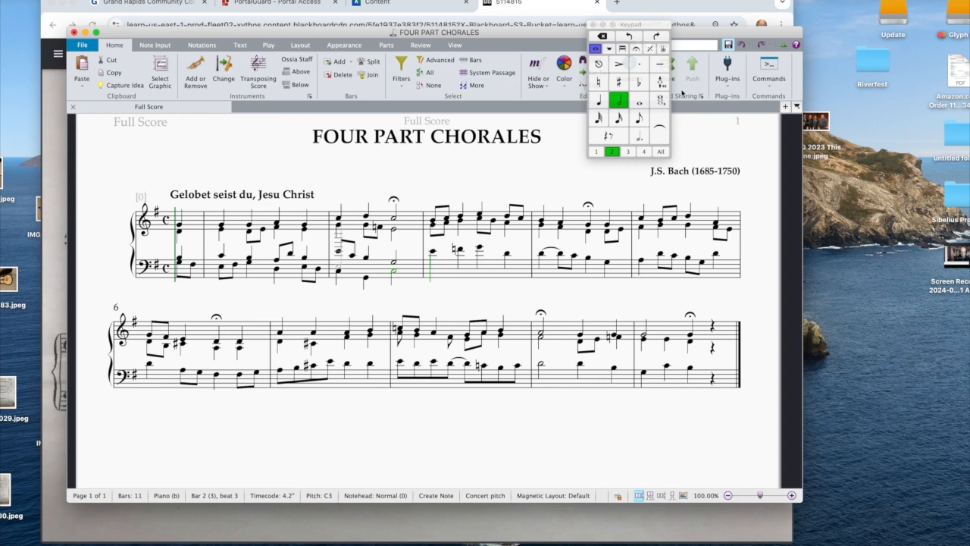
Try to add a fermata to the bass voice's half note C3 in bar 2.
click(637, 50)
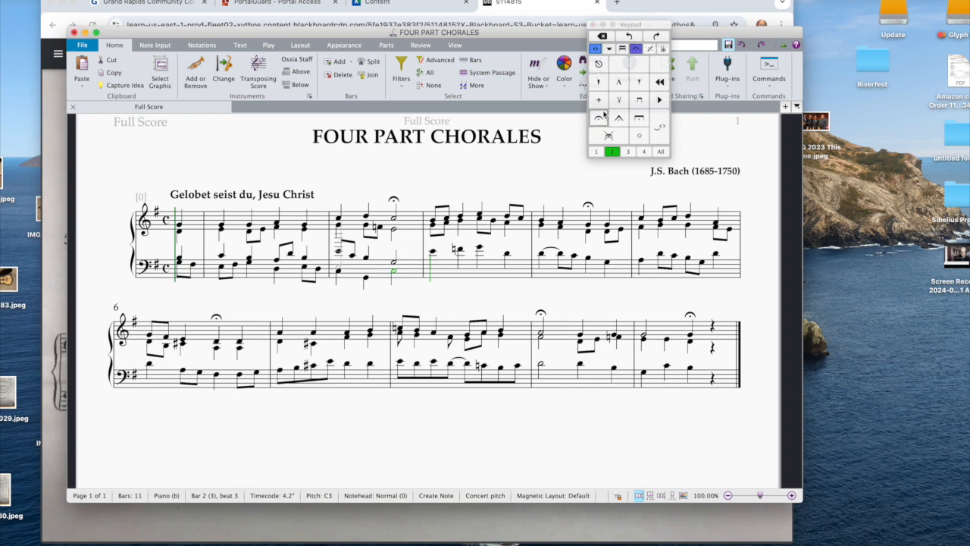
key(Left)
key(Right)
click(600, 117)
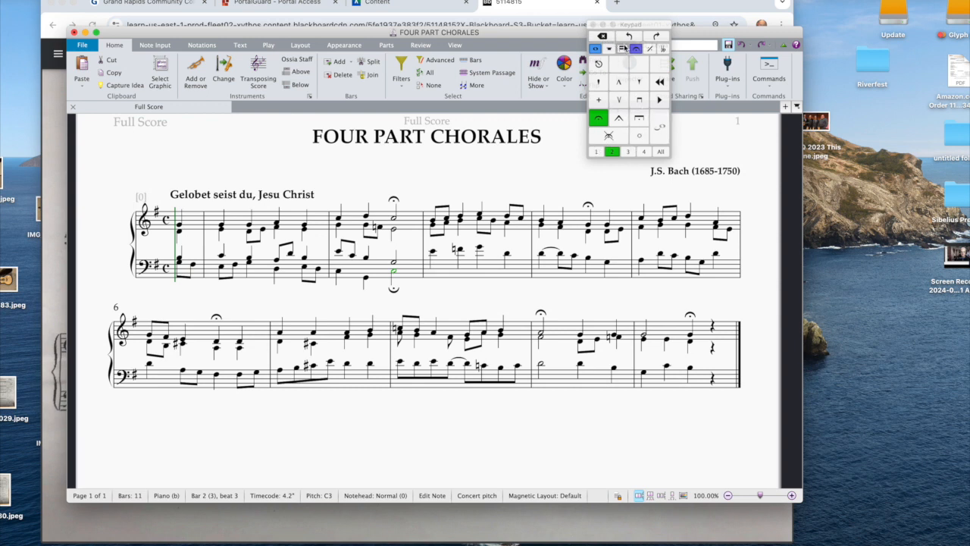
click(595, 48)
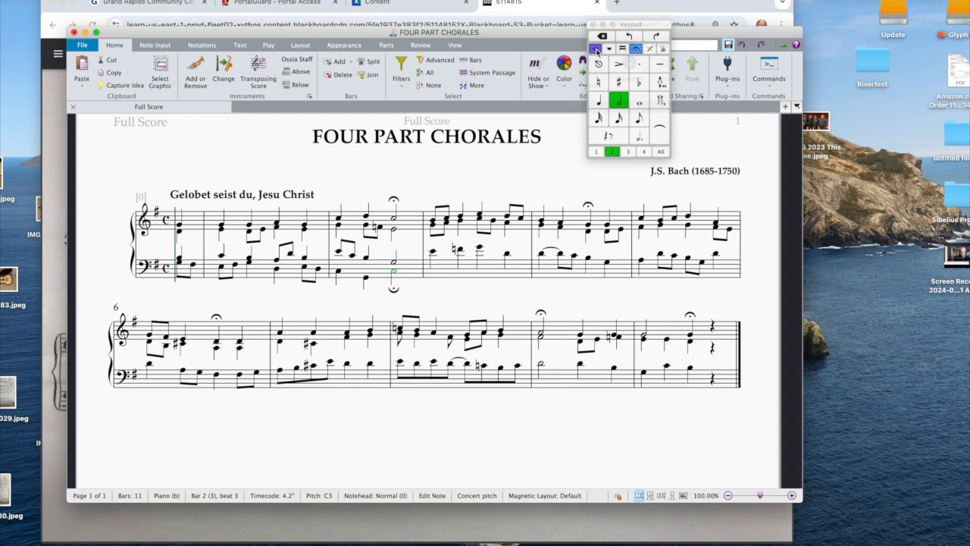
click(639, 47)
click(598, 119)
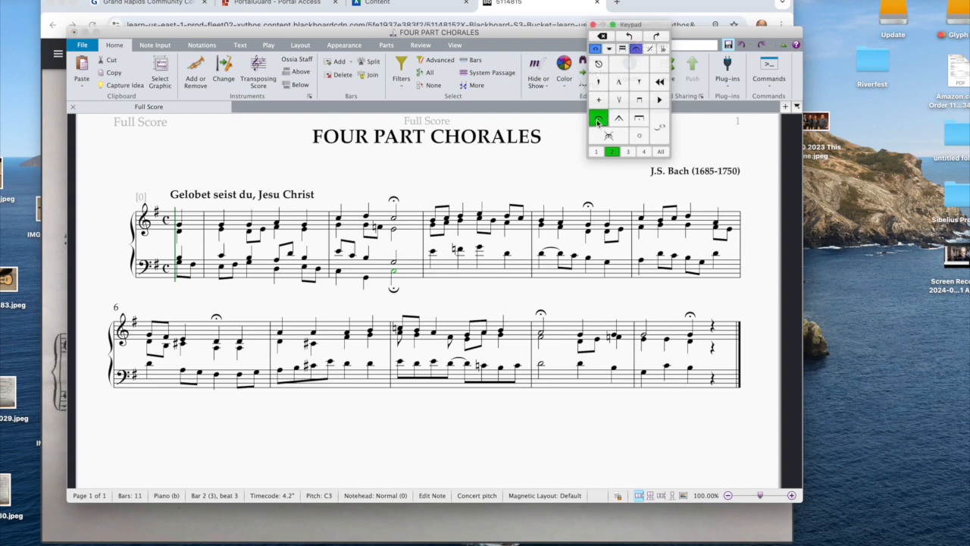
click(597, 48)
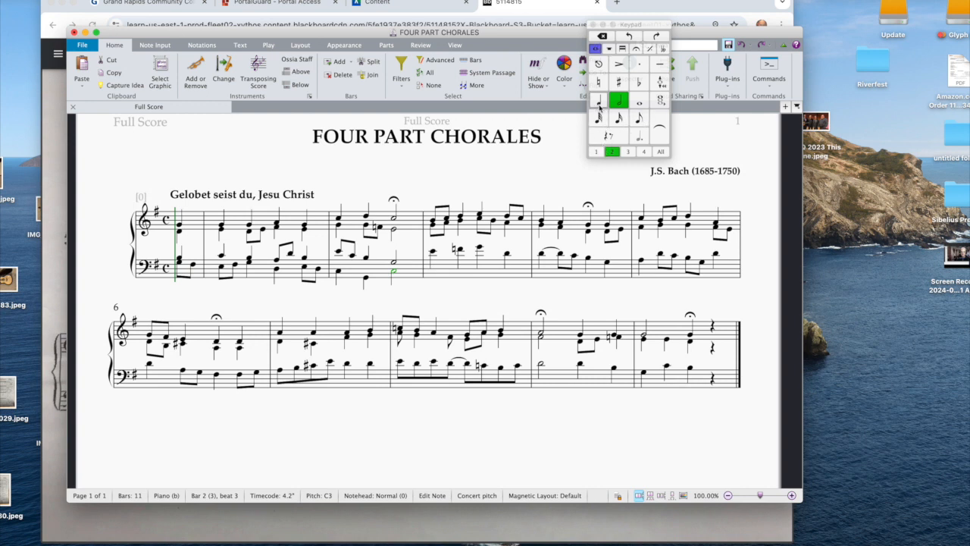
click(599, 103)
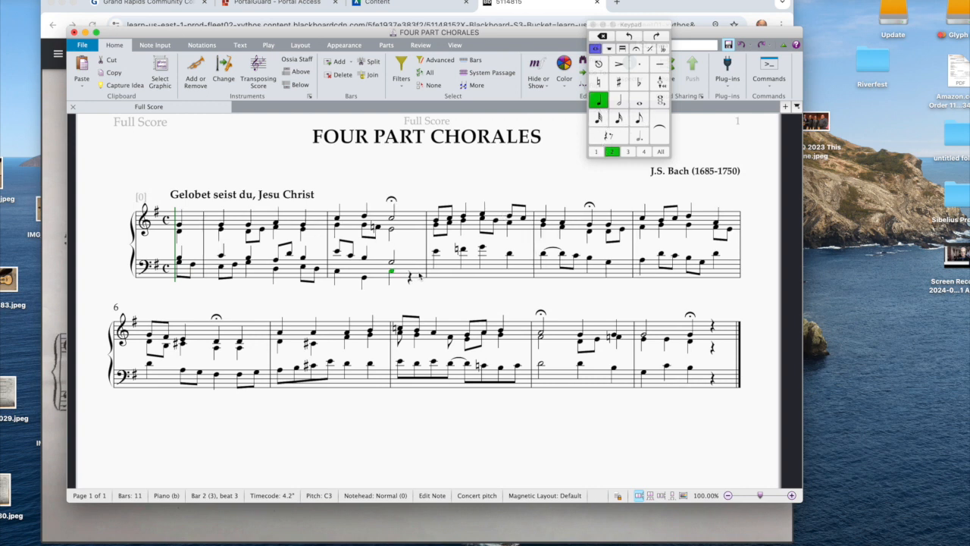
click(619, 100)
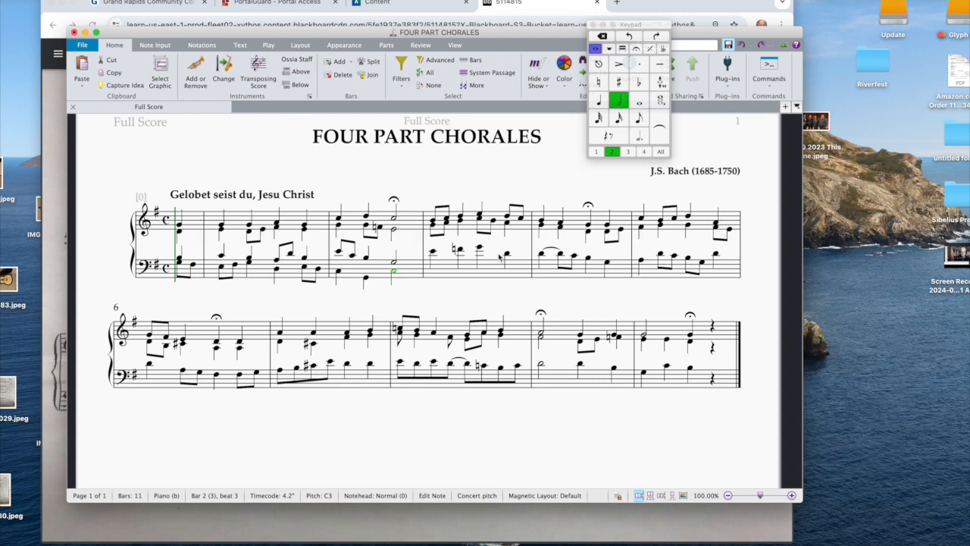
click(440, 267)
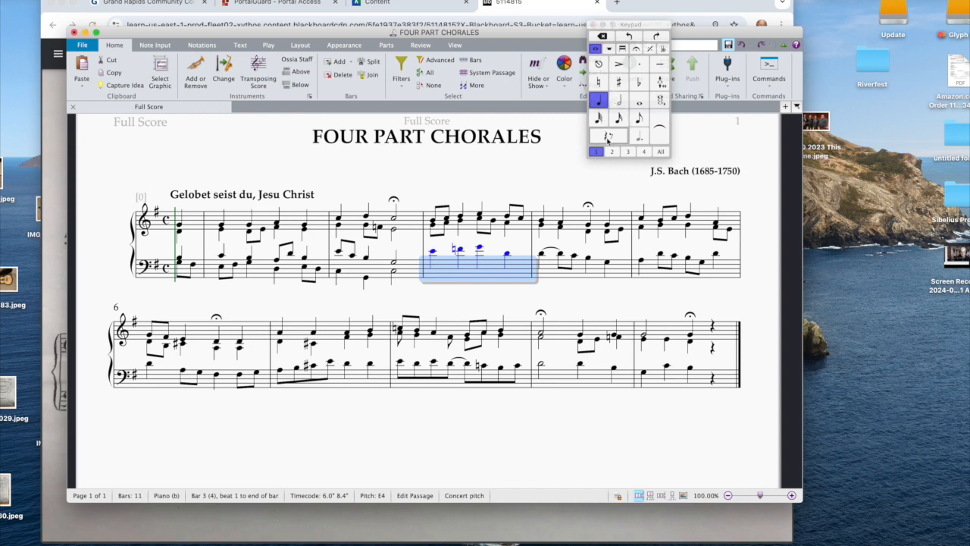
click(611, 152)
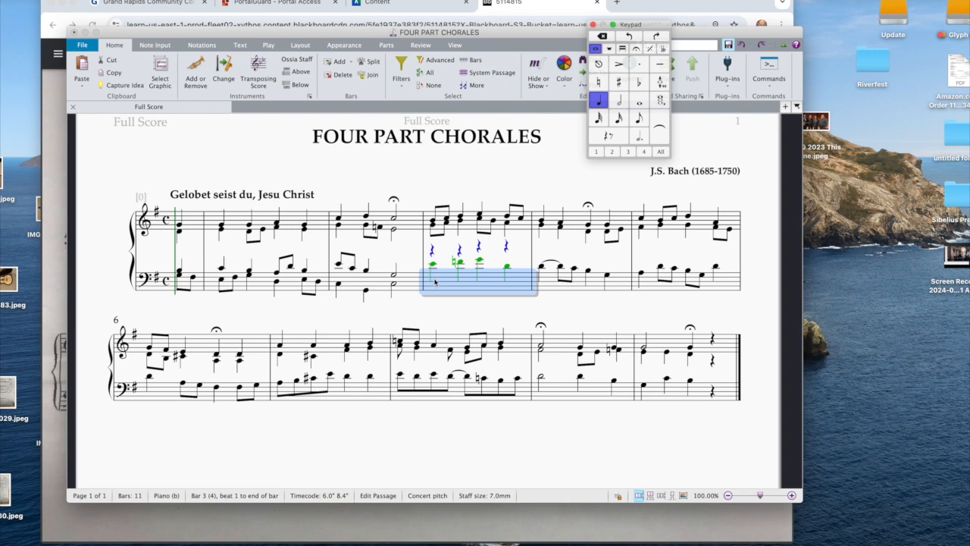
click(597, 151)
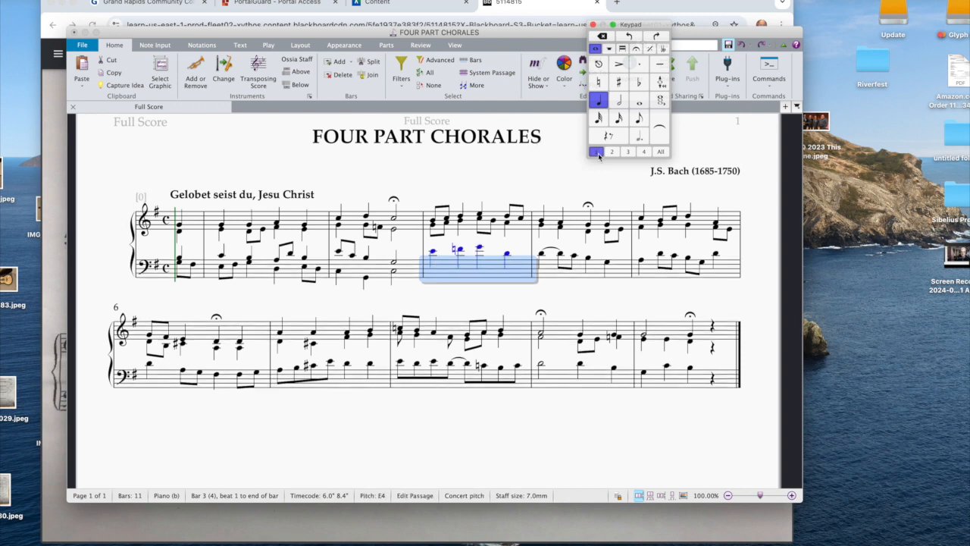
click(513, 308)
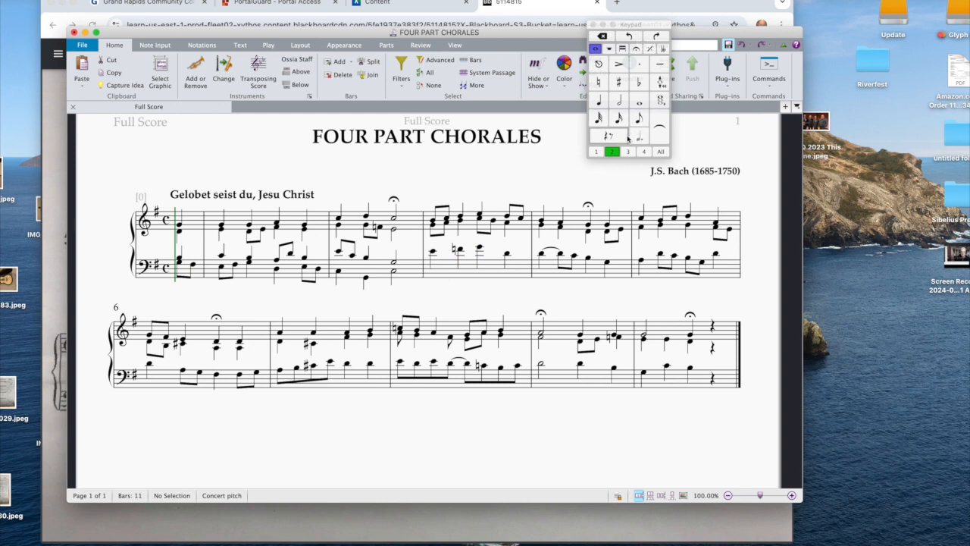
click(599, 99)
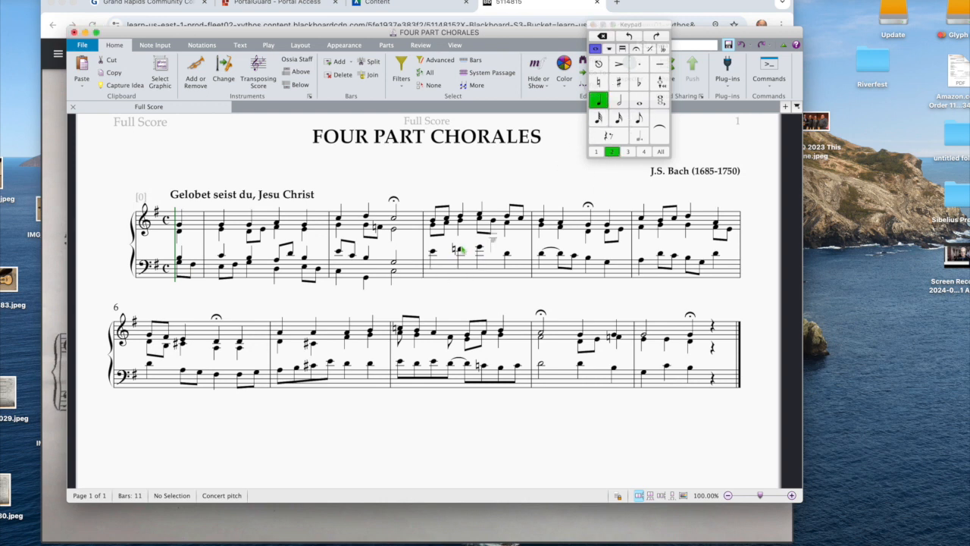
click(433, 279)
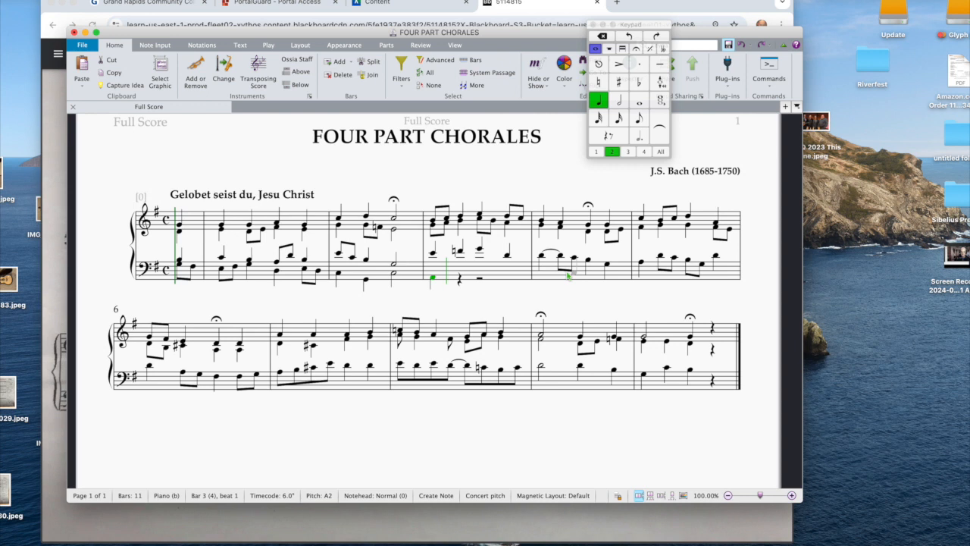
Put a fermata on the bass voice's half note C3 on beat 3 of bar 2.
key(Left)
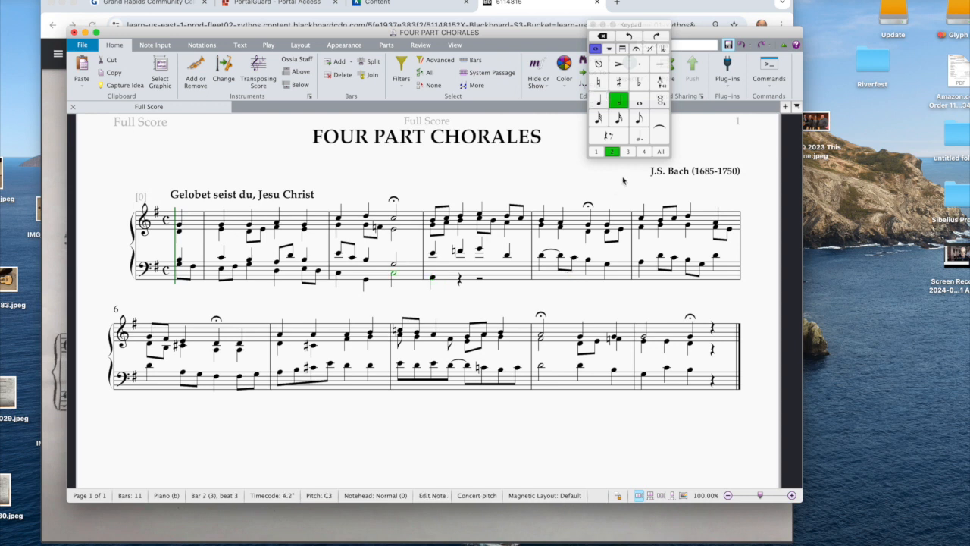
click(635, 49)
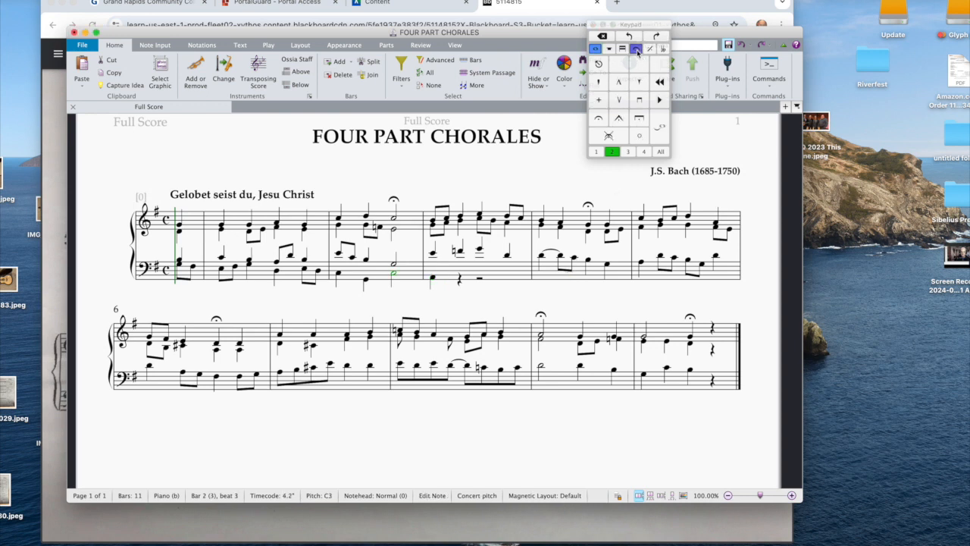
click(597, 119)
key(Right)
click(595, 48)
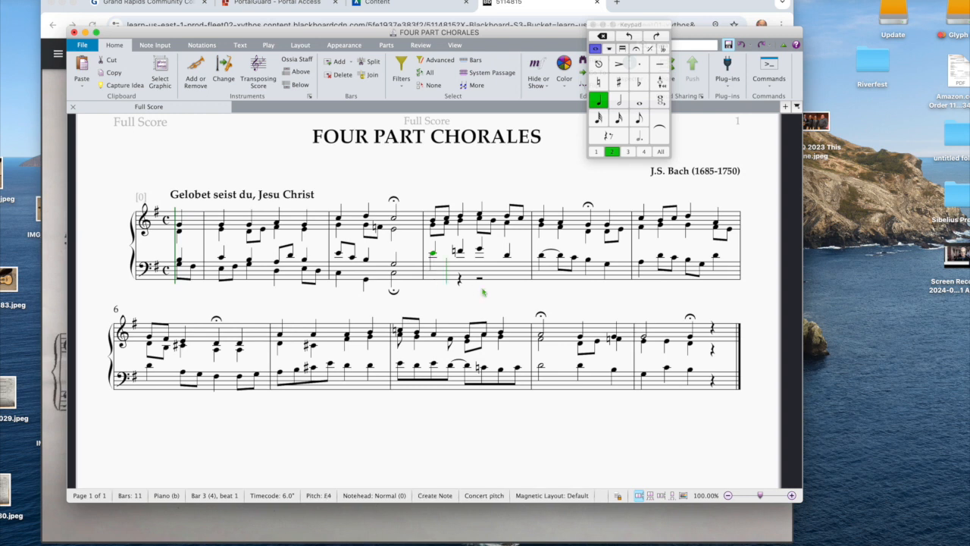
key(Left)
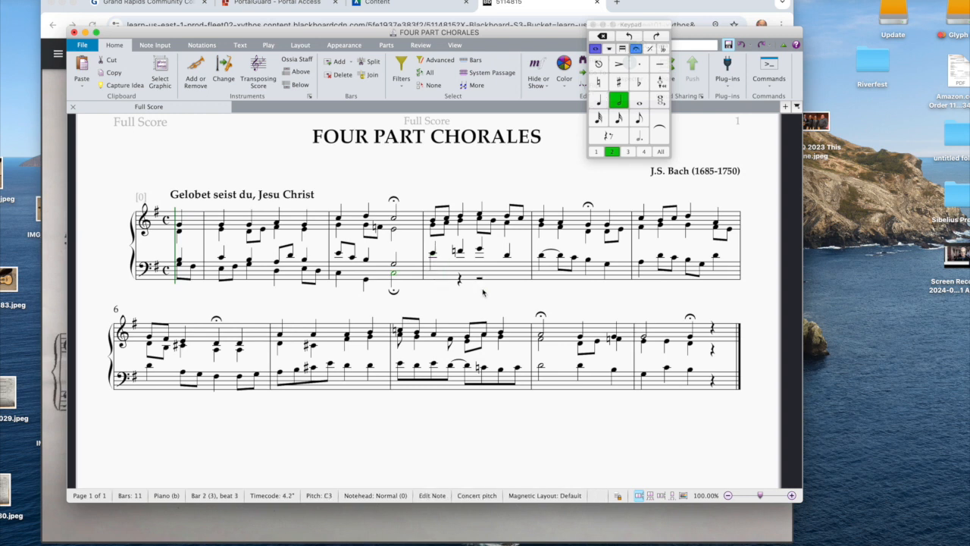
key(n)
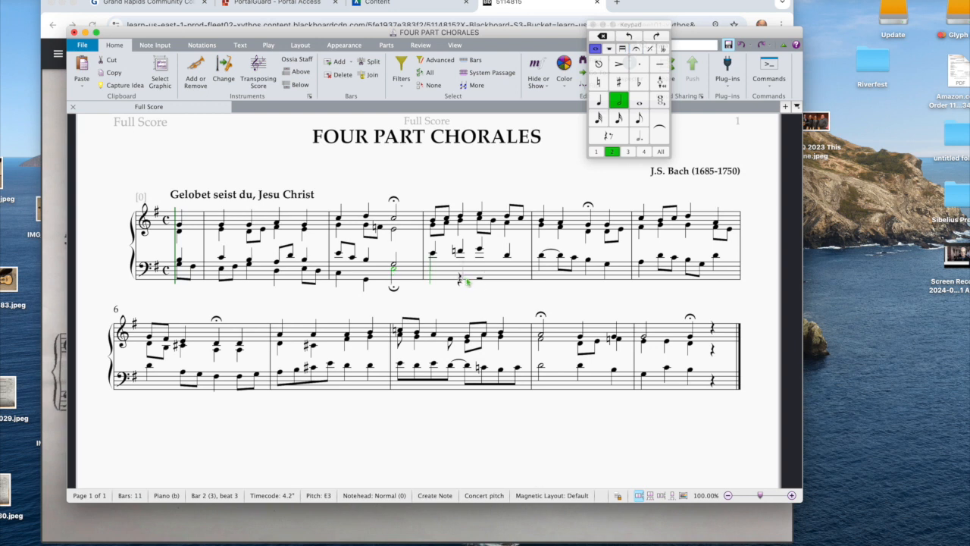
key(Left)
key(Right)
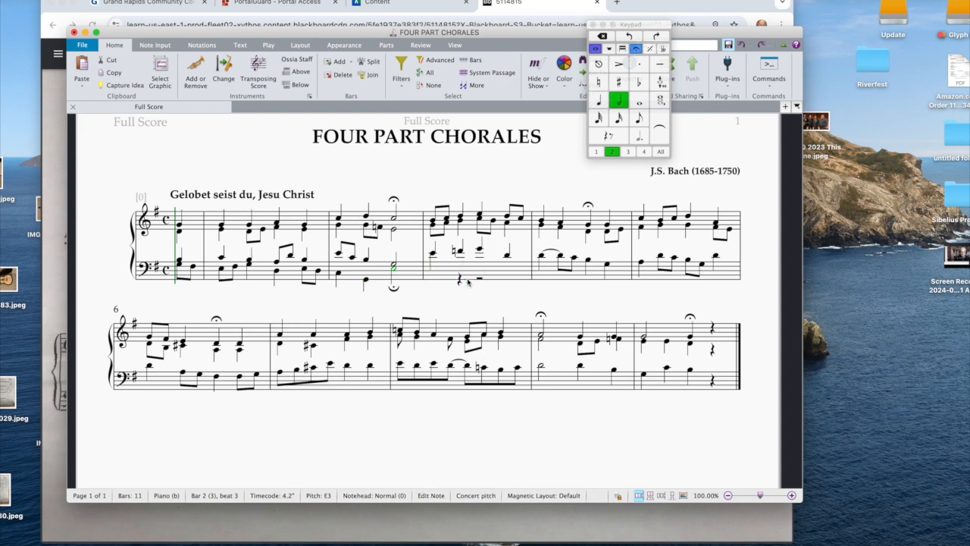
Resume note entry after bar 2 and fill bar 3 of the bass voice with quarter notes E3, D3, C3 and F#2.
key(n)
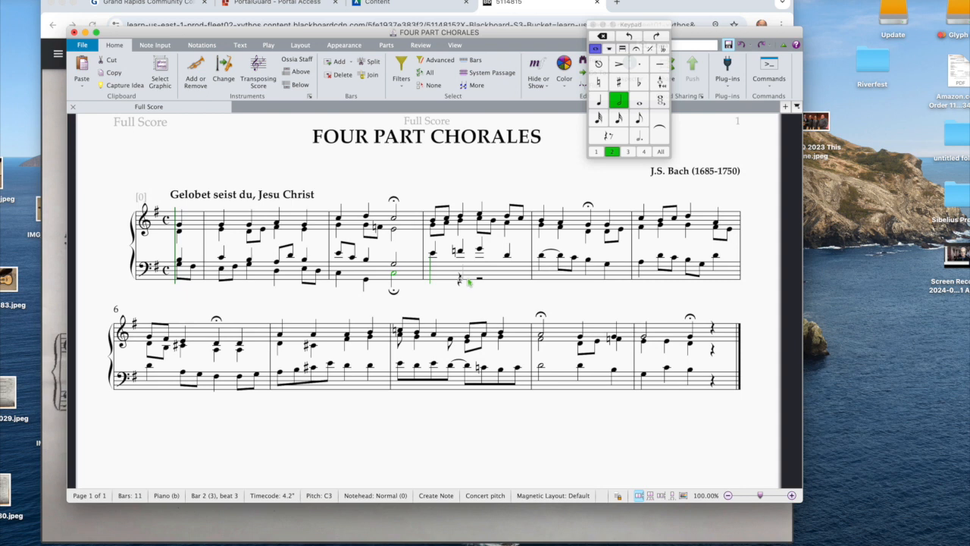
key(4)
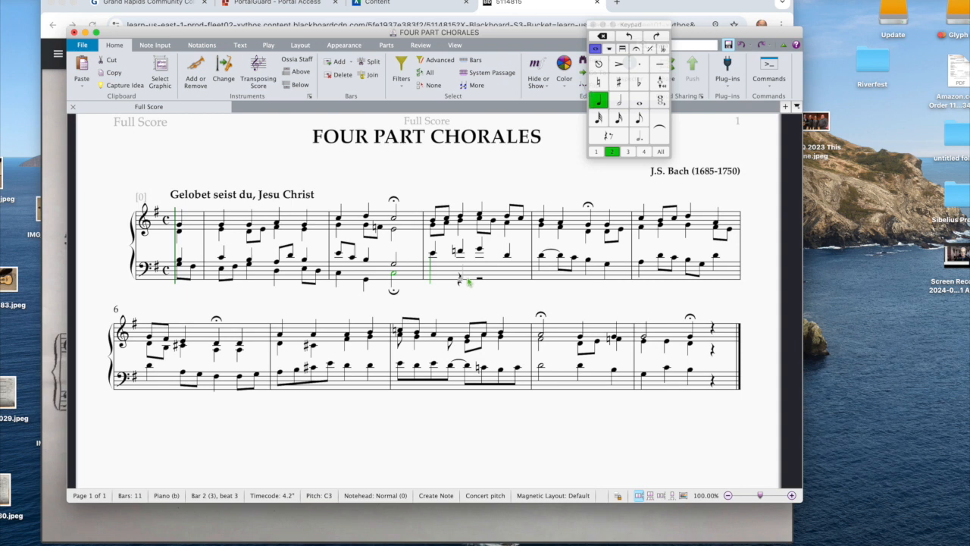
key(e)
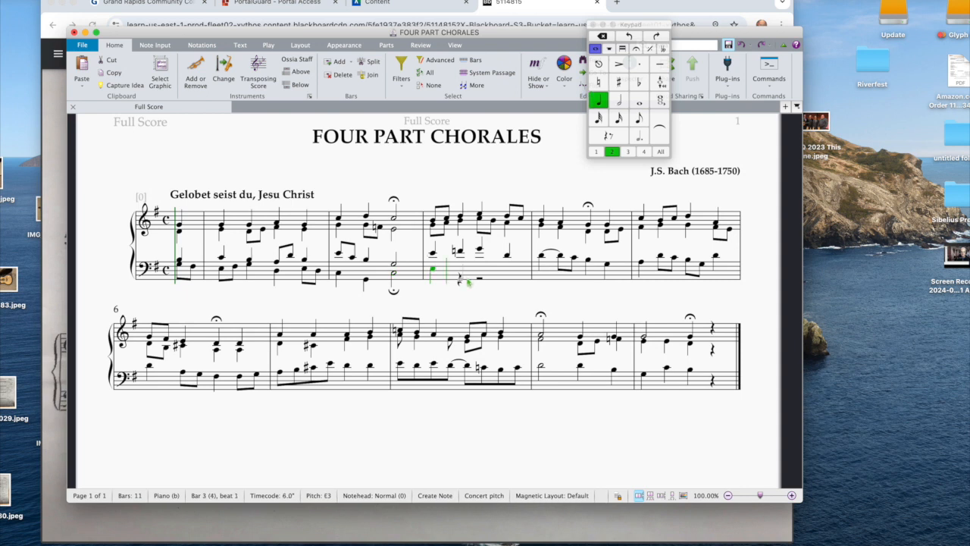
key(d)
key(c)
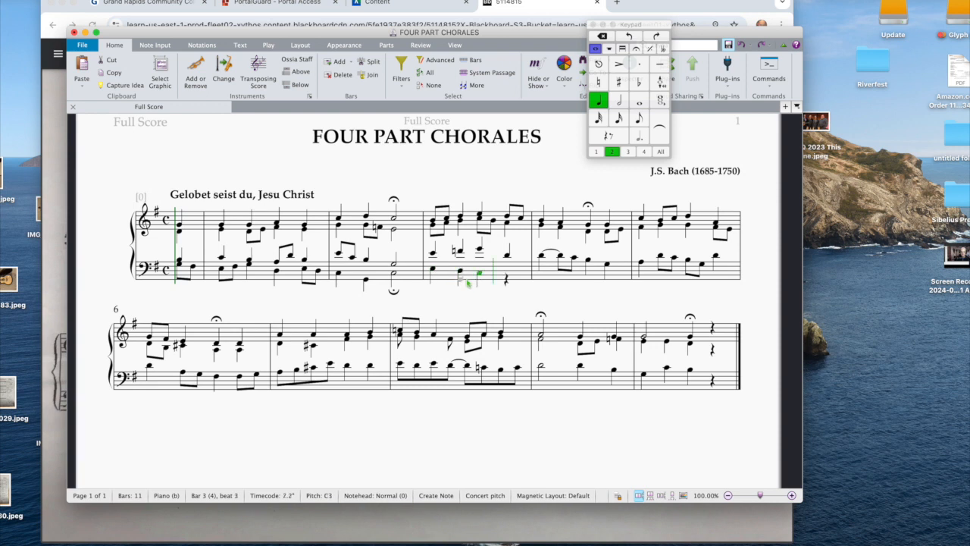
key(f)
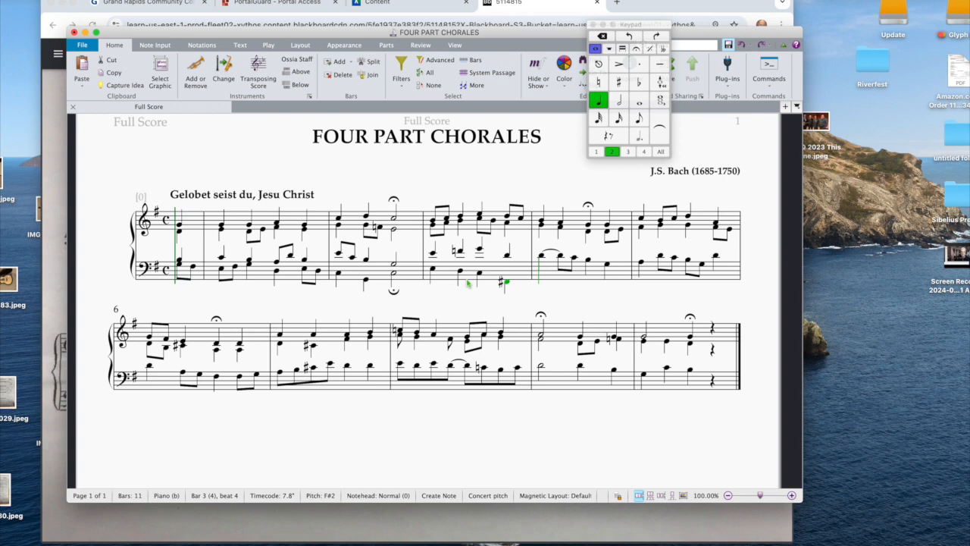
Fill bar 4 of the bass voice with eighth notes G2 and B2 and quarter notes D3, G2 and B2.
key(KP_3)
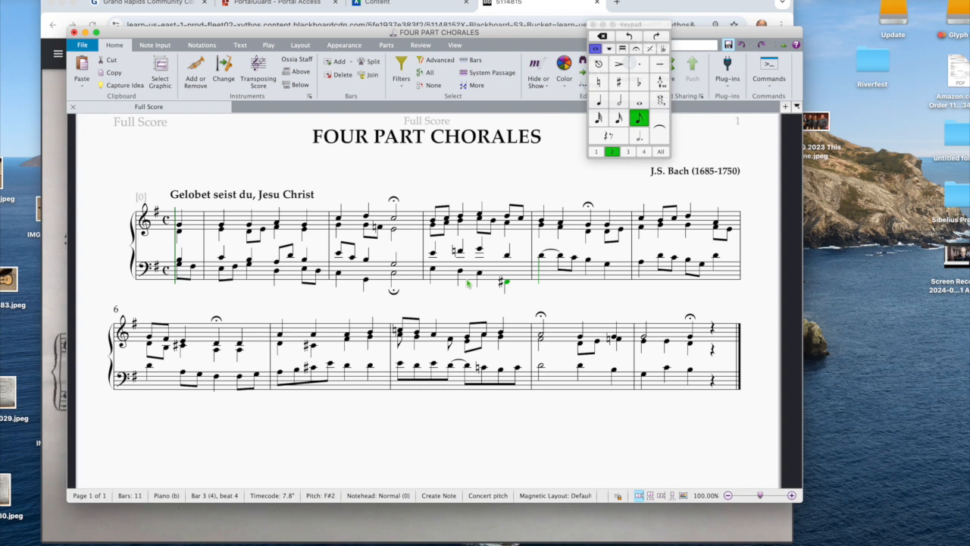
key(b)
key(KP_4)
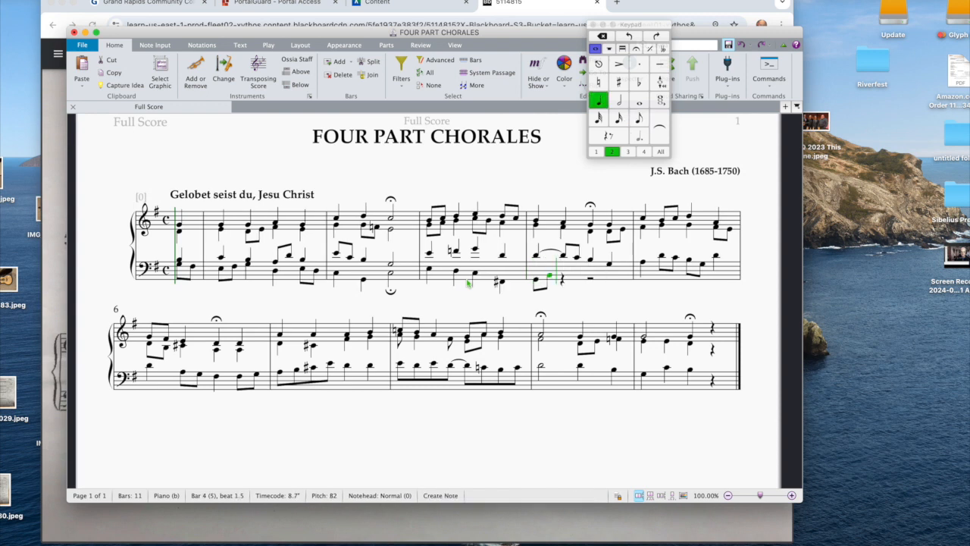
key(d)
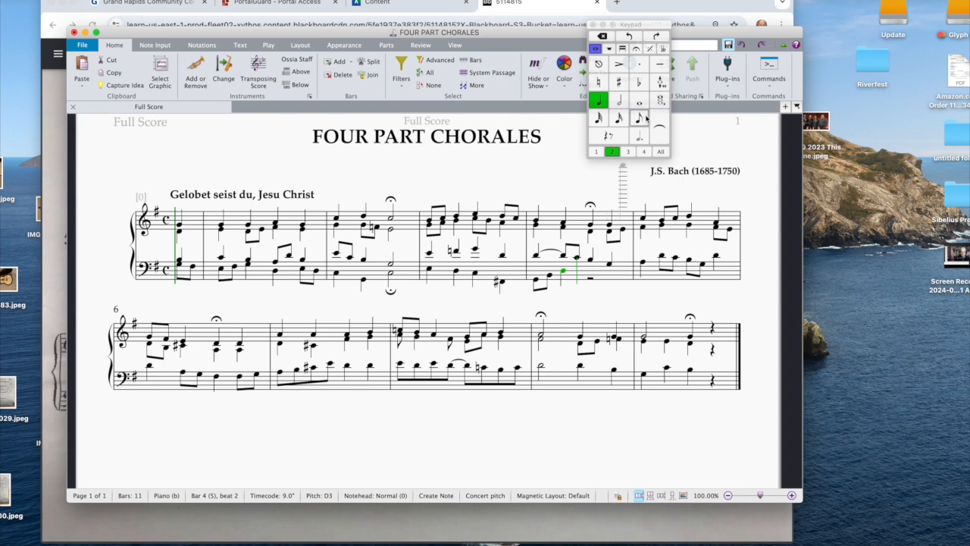
key(g)
key(b)
Fill bar 5 of the bass voice with a quarter note A2 and eighth notes G2, A2, B2, C3, D3 and C3.
key(a)
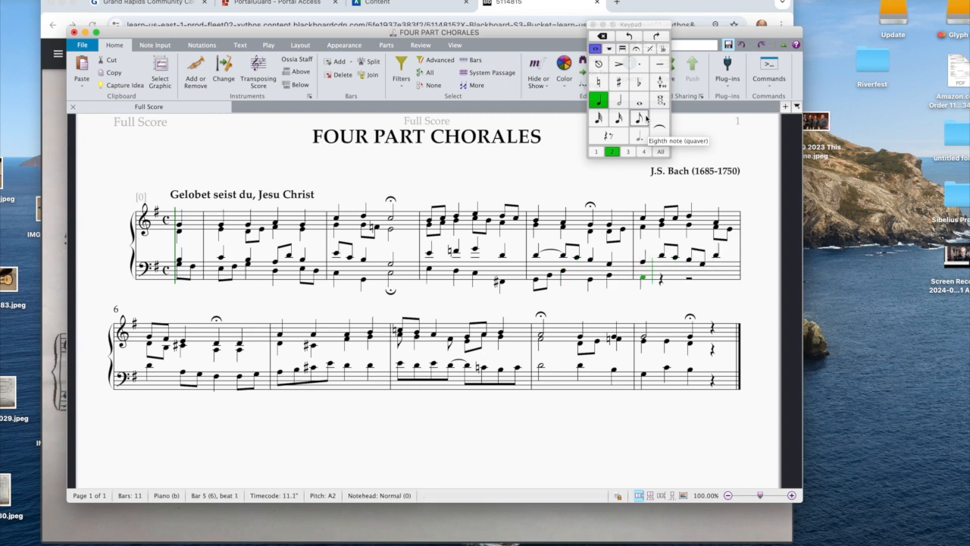
click(646, 117)
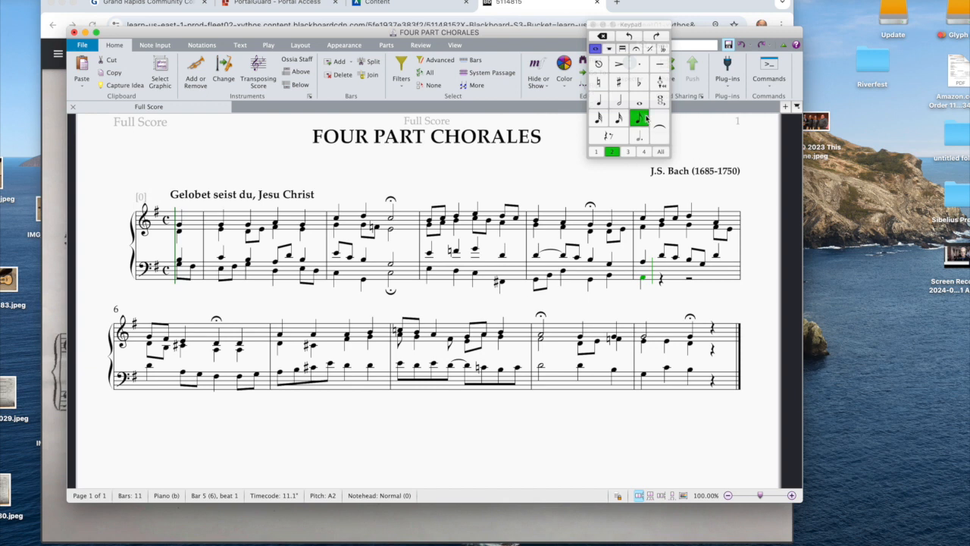
key(g)
key(a)
key(b)
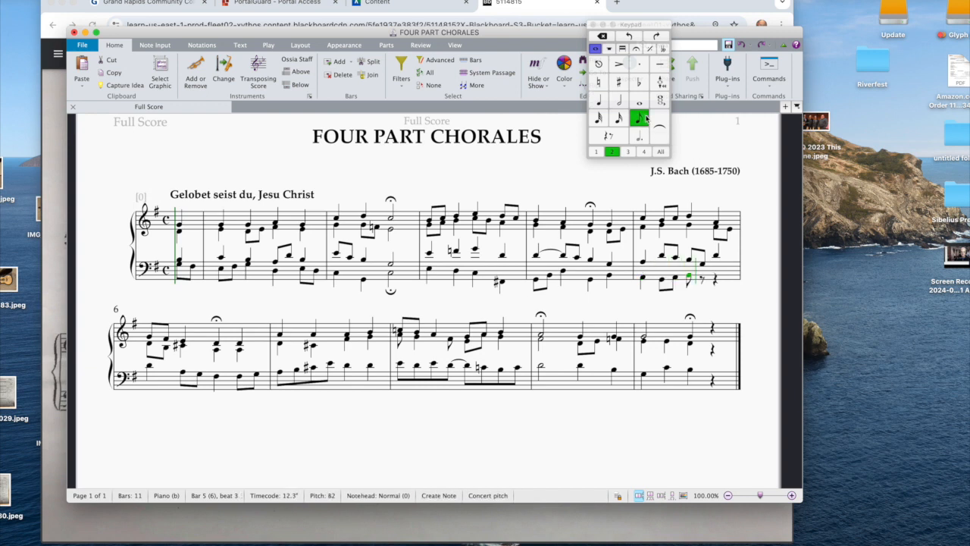
key(d)
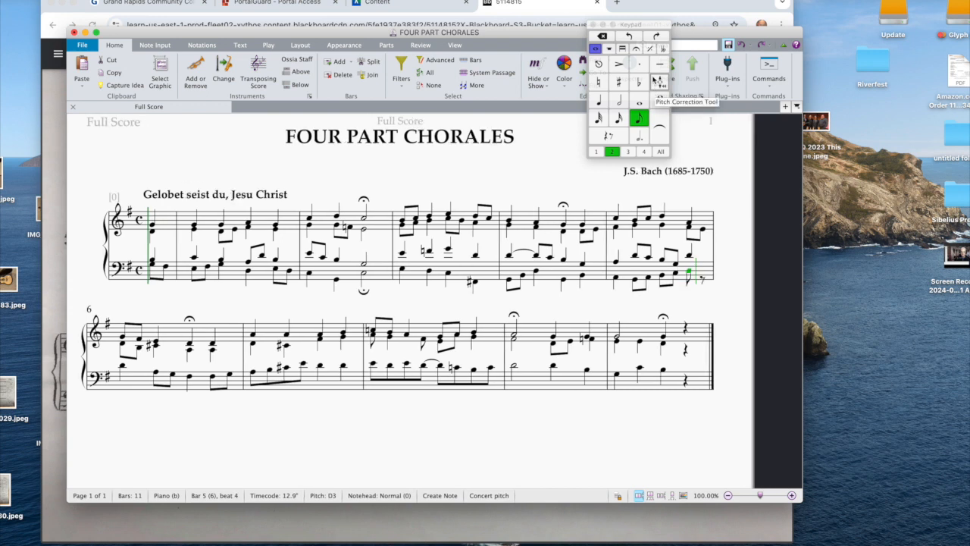
key(c)
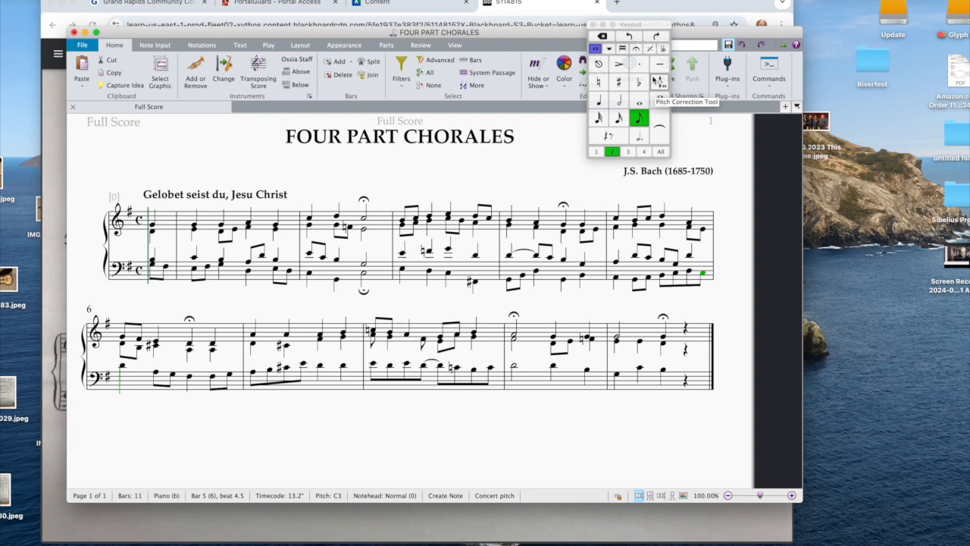
Fill bar 6 of the bass voice with eighths B2 and G2, quarters A2 and D2, and eighths D3 and E3.
key(b)
key(g)
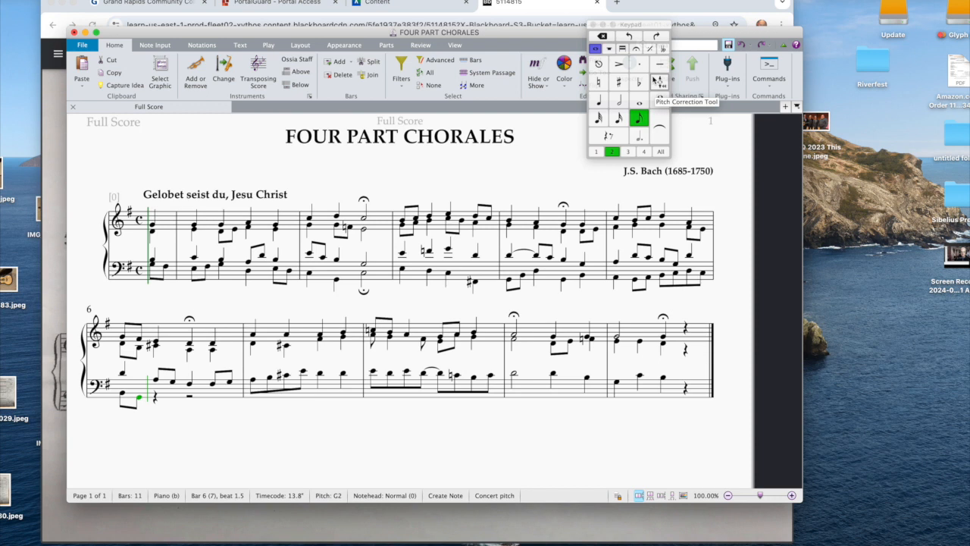
key(4)
key(a)
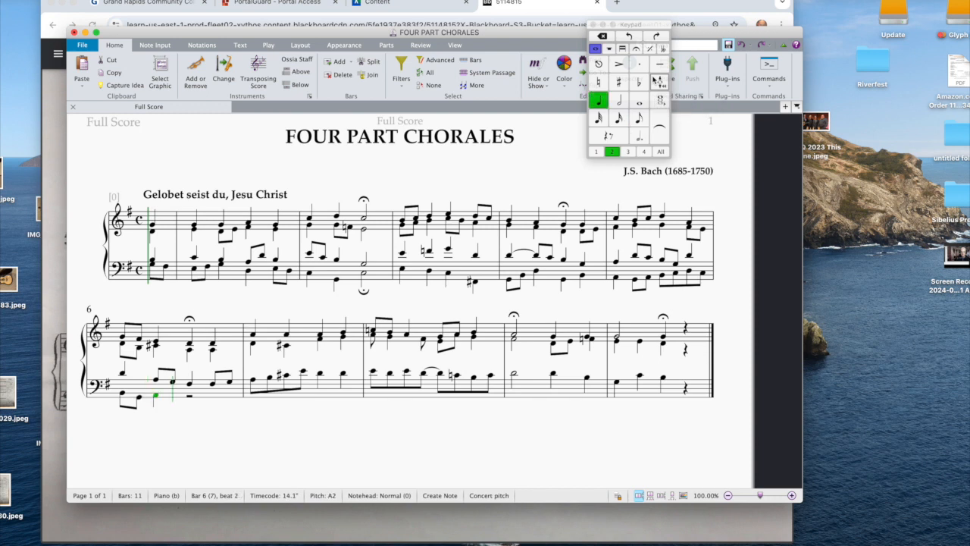
key(d)
key(3)
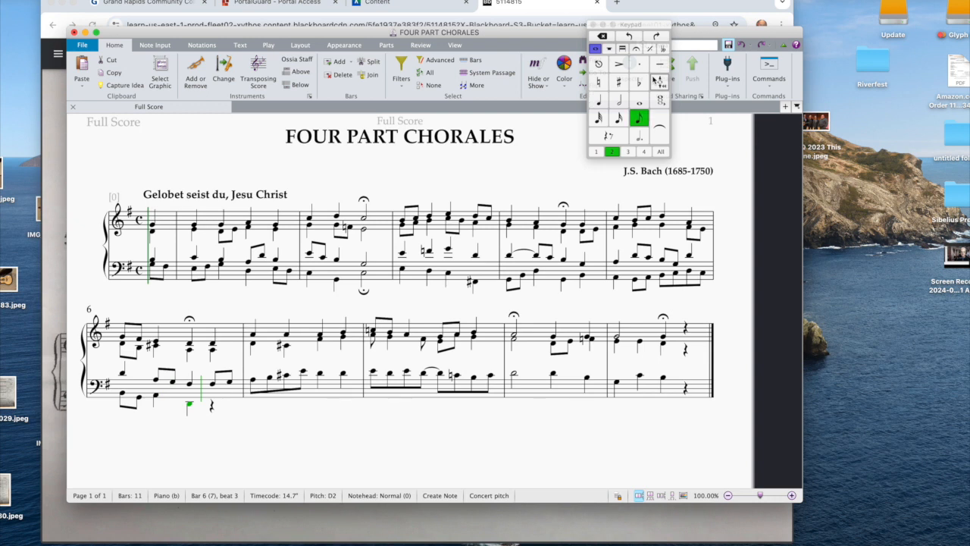
key(d)
key(e)
Fill bar 7 of the bass voice with eighths F#3, G3, A3, C#3, D3 and C natural 3, and a quarter B2.
key(f)
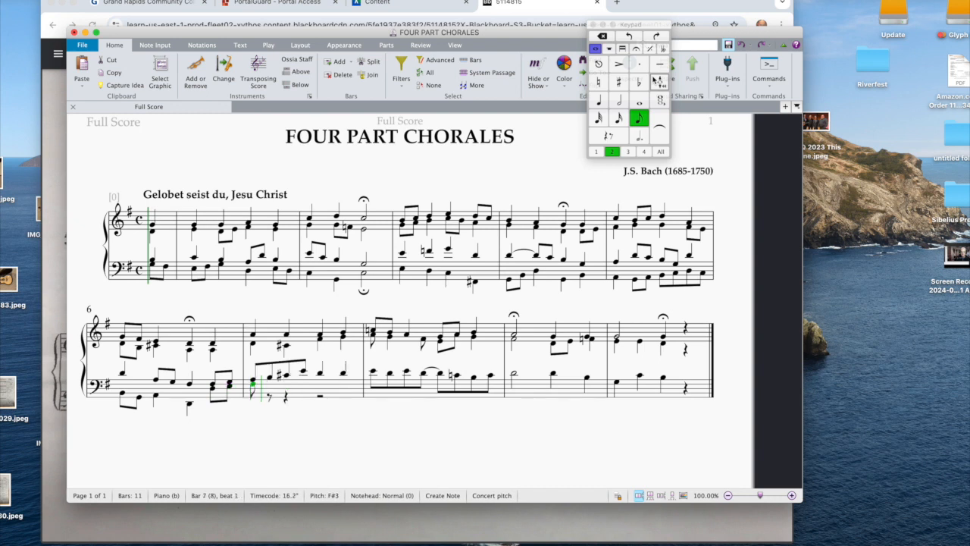
key(g)
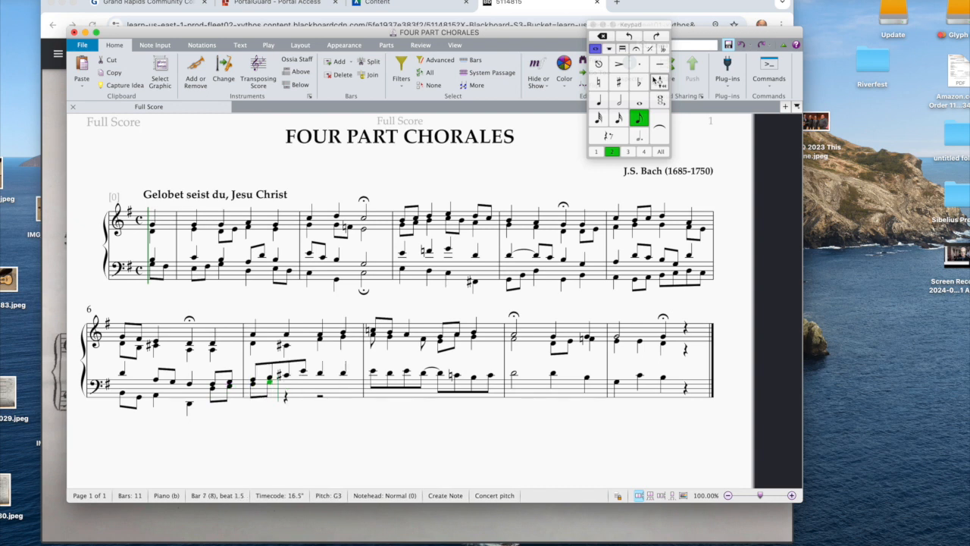
key(a)
key(c)
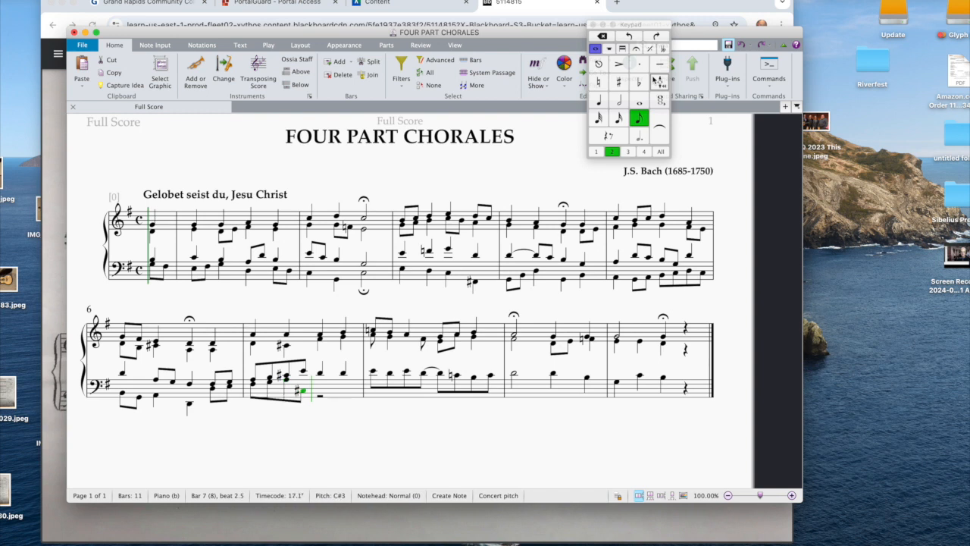
key(d)
key(c)
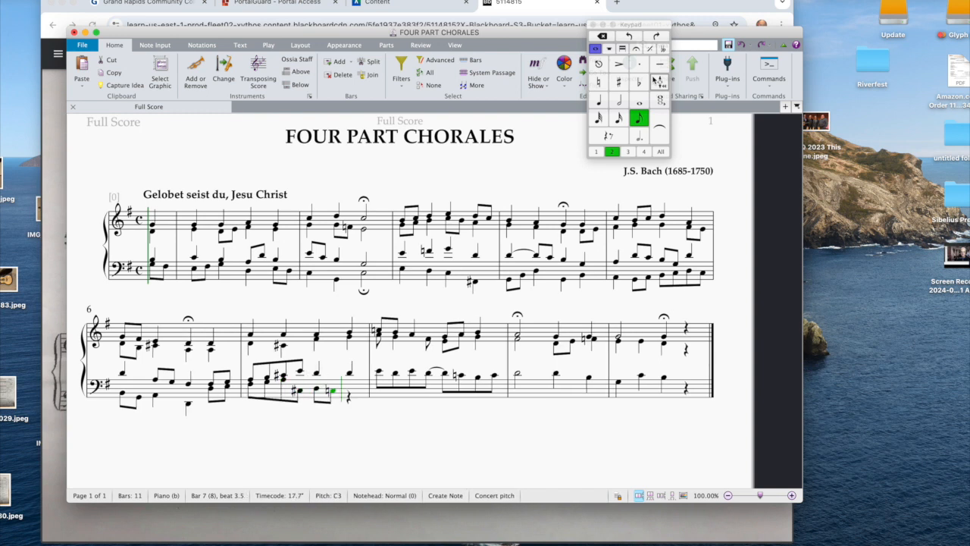
key(4)
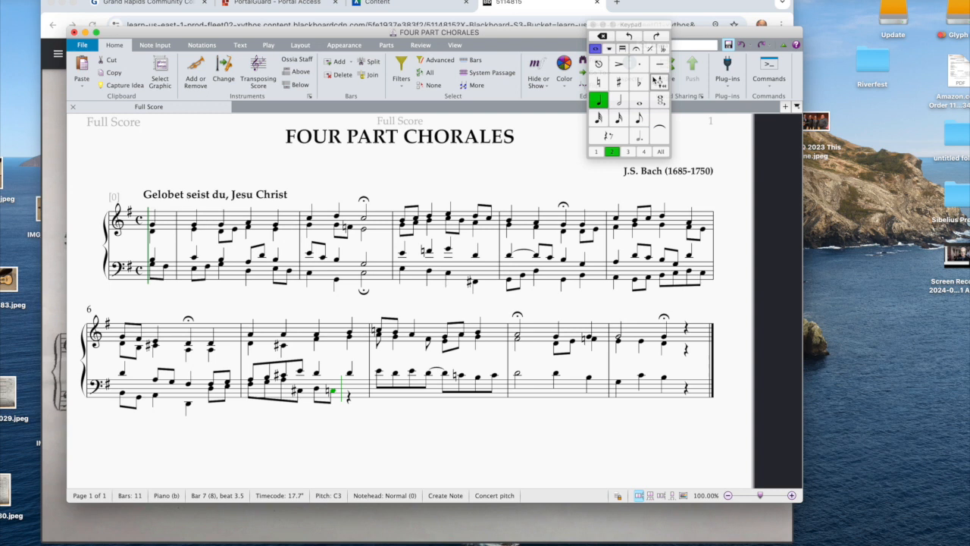
key(b)
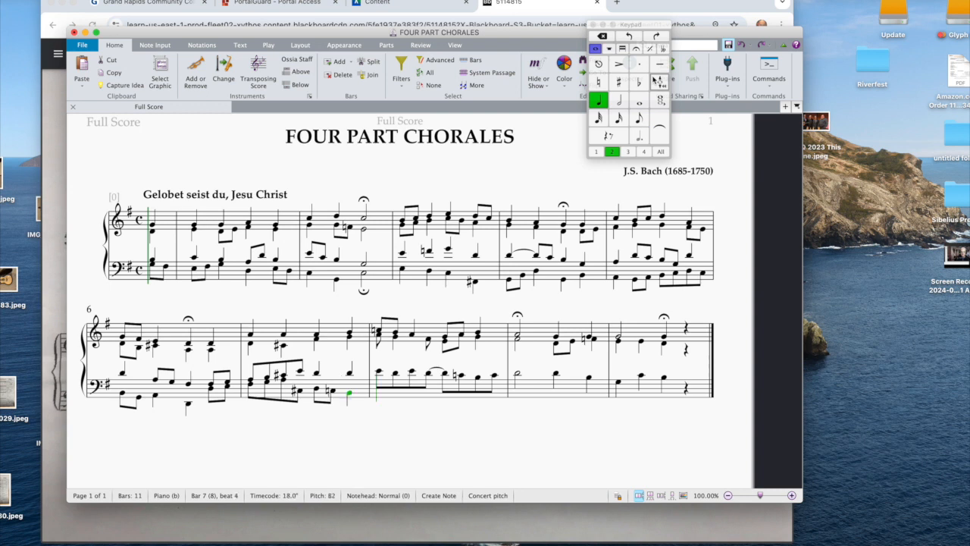
Enter A2 on beat 1 of bar 8 in the bass voice and make it an eighth note.
key(a)
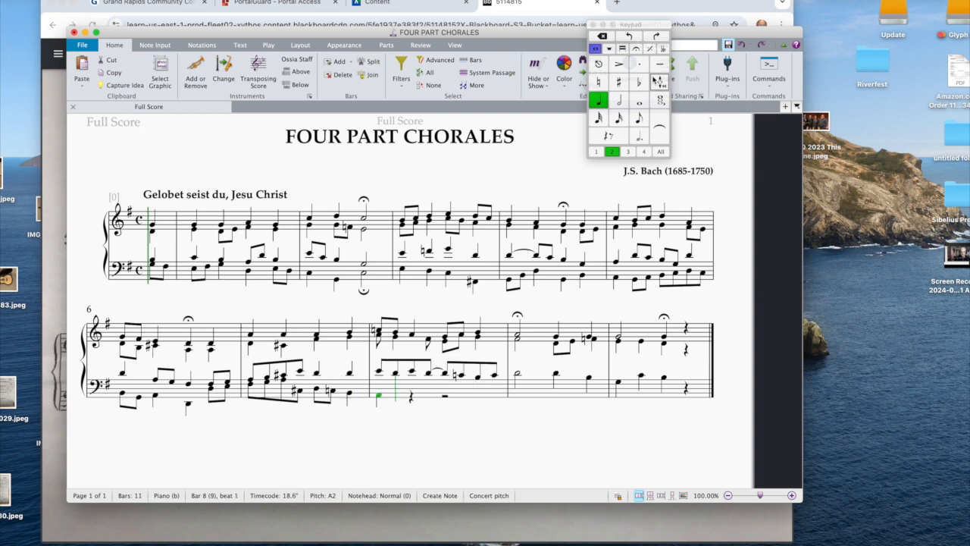
key(Escape)
key(Left)
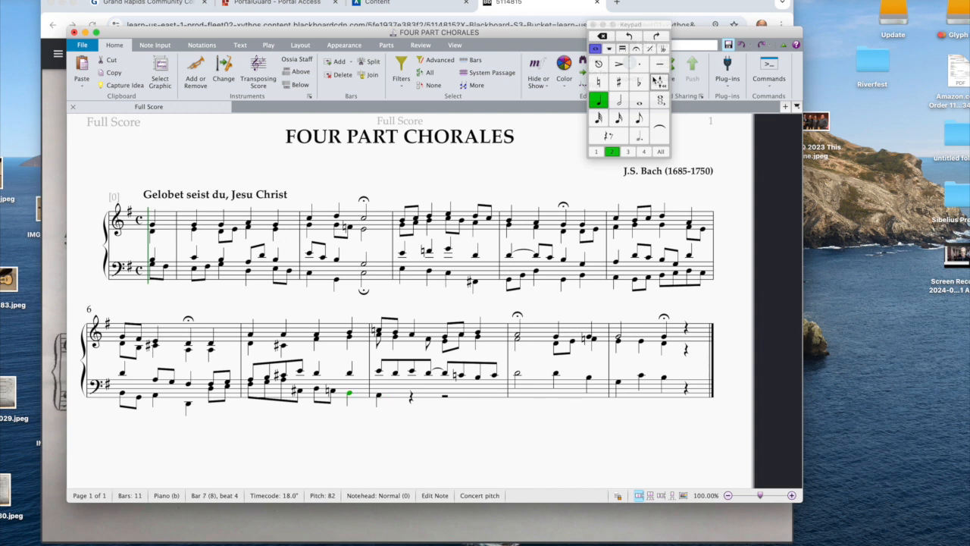
key(Right)
key(3)
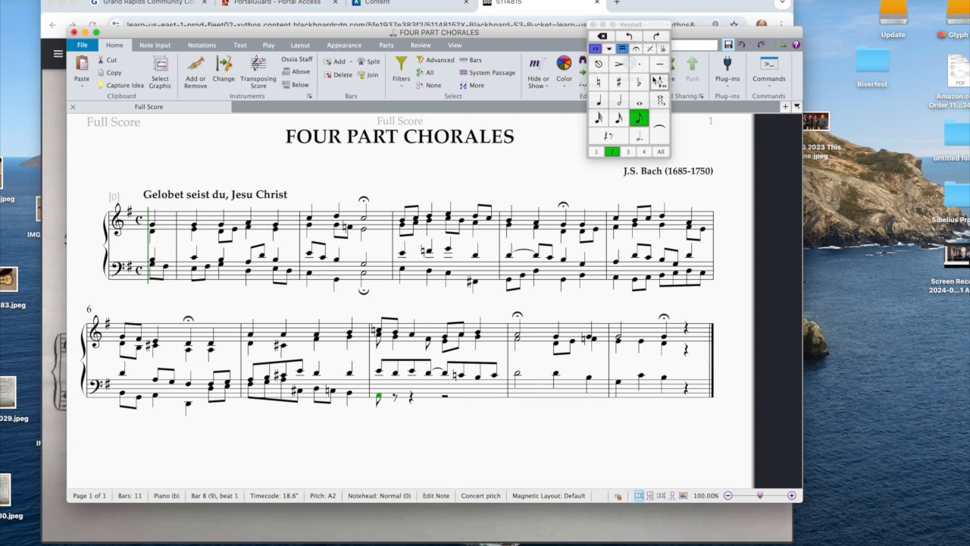
Resume note entry and complete bar 8 of the bass voice with eighths B2, C3, D3, E3 and F#3 and a quarter G3.
key(n)
key(b)
key(c)
key(d)
key(e)
key(f)
key(4)
key(g)
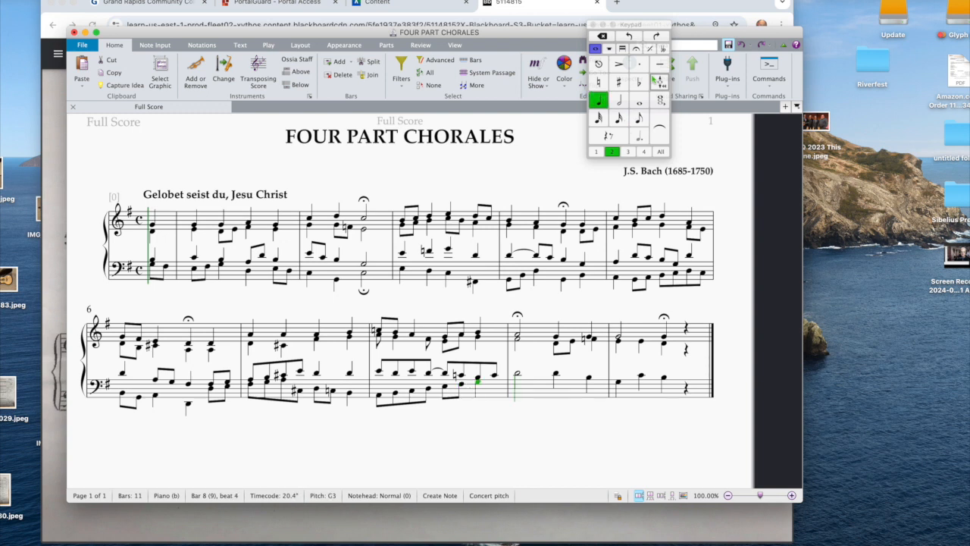
Fill bar 9 of the bass voice with a half note B2, eighth notes B2 and A2, and a quarter note G2.
key(5)
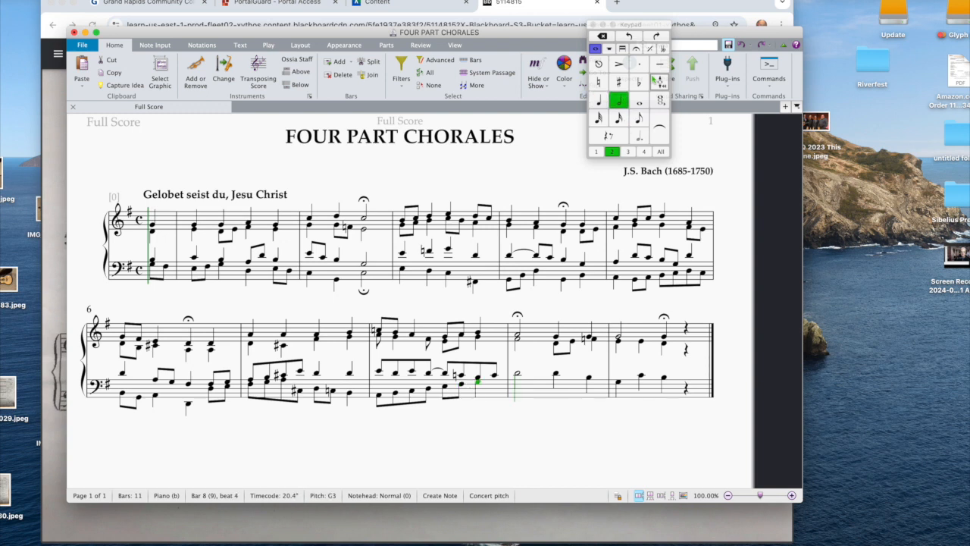
key(b)
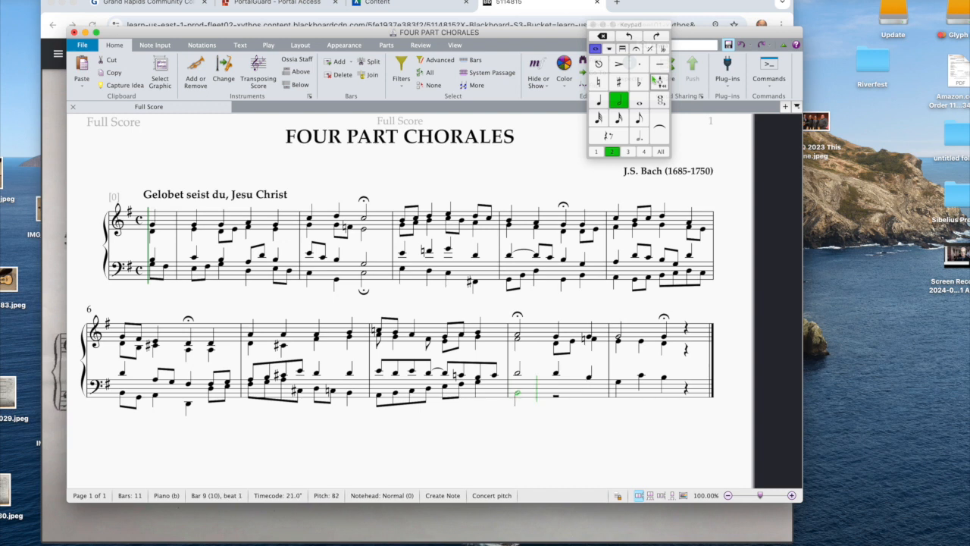
key(3)
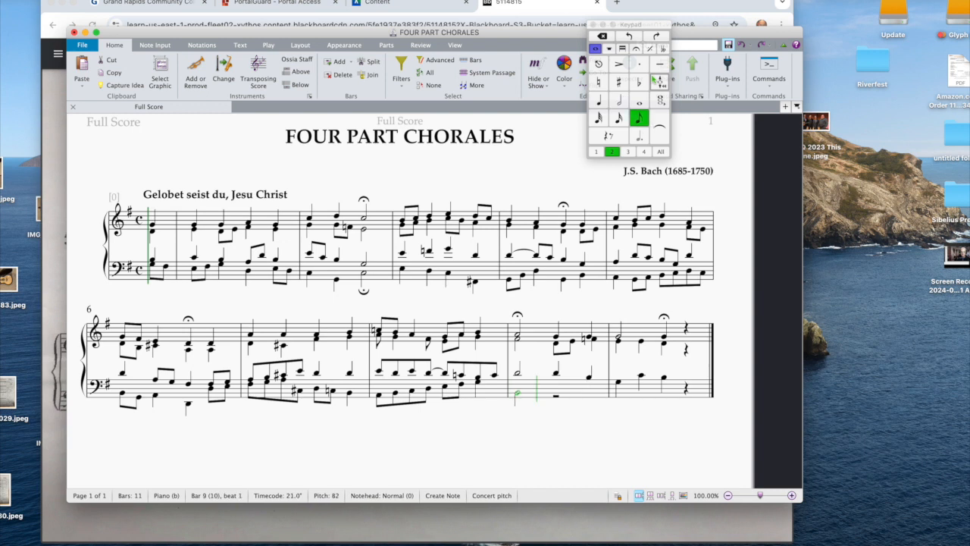
key(g)
key(a)
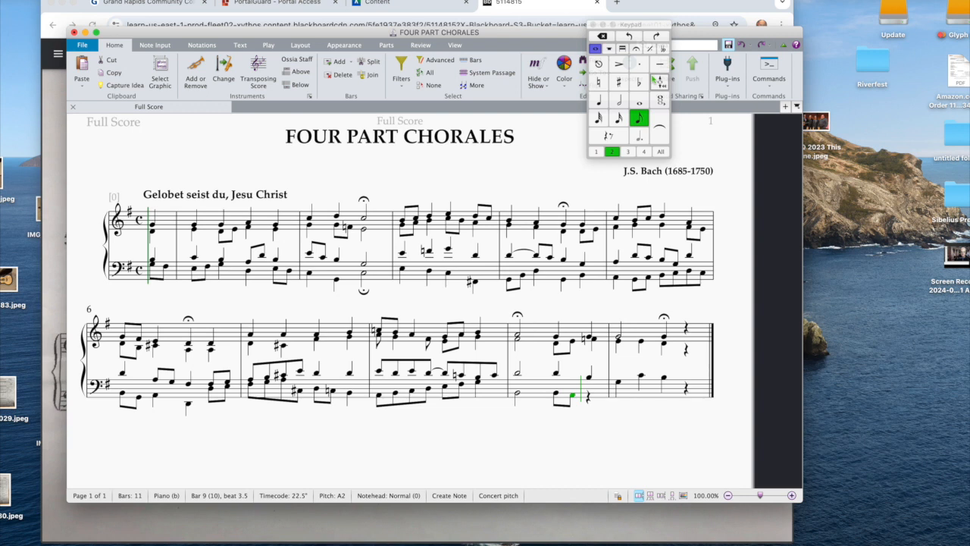
key(4)
key(g)
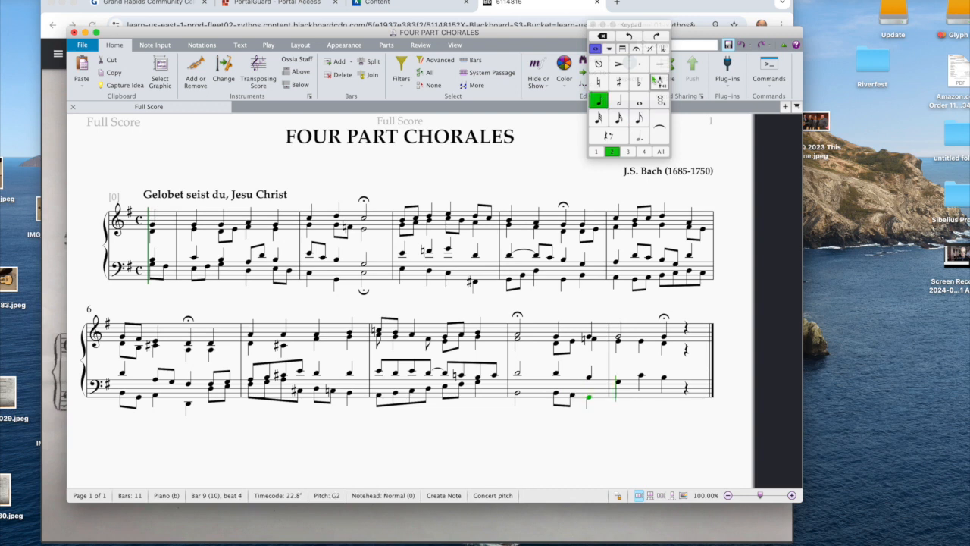
Fill bar 10 of the bass voice with eighth C3, sixteenths E3 and D3, eighths C3 and E2, and a quarter G2 on beat 3.
key(3)
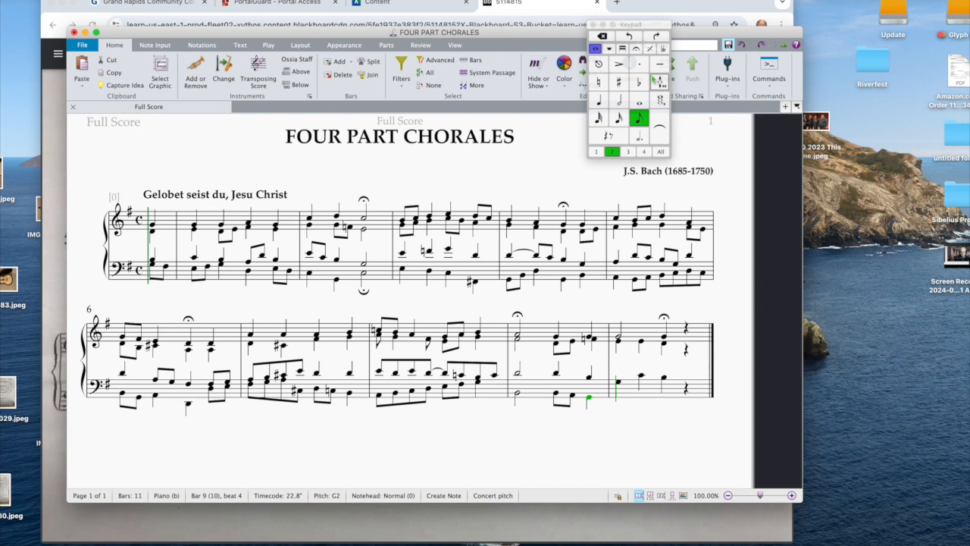
key(c)
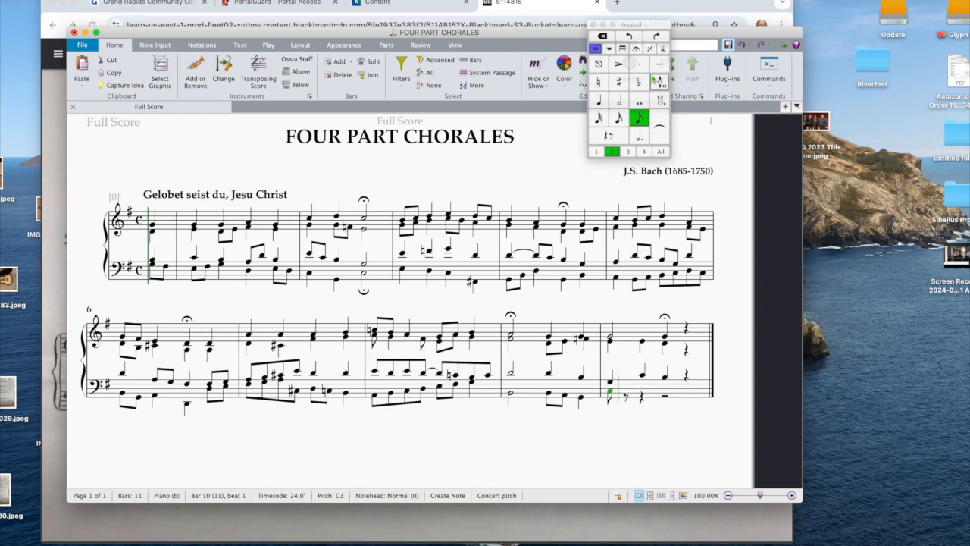
key(2)
key(e)
key(d)
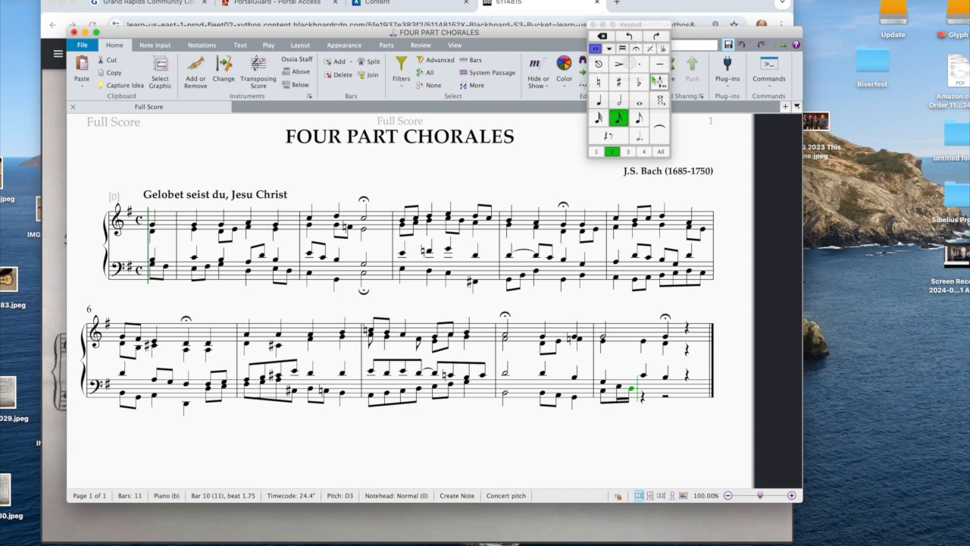
key(3)
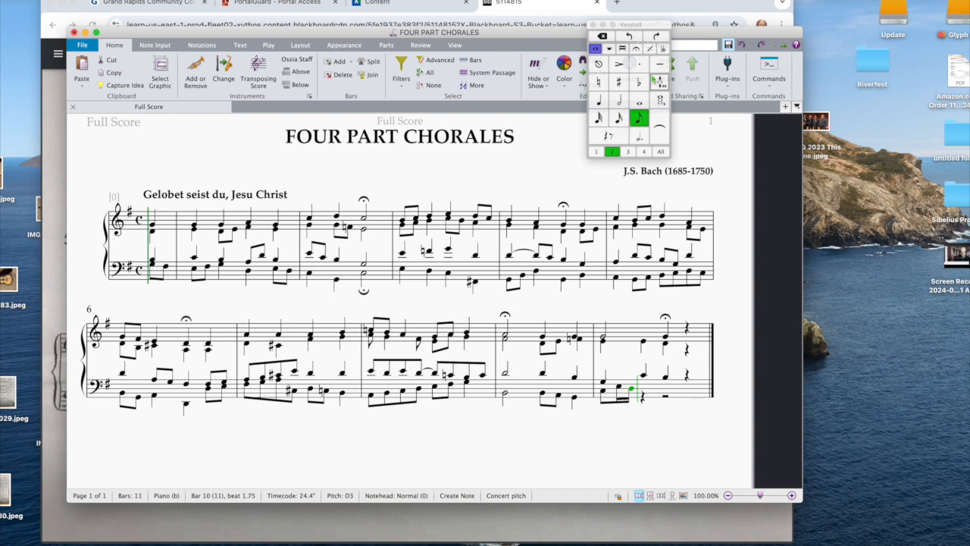
key(c)
key(e)
key(ctrl+Down)
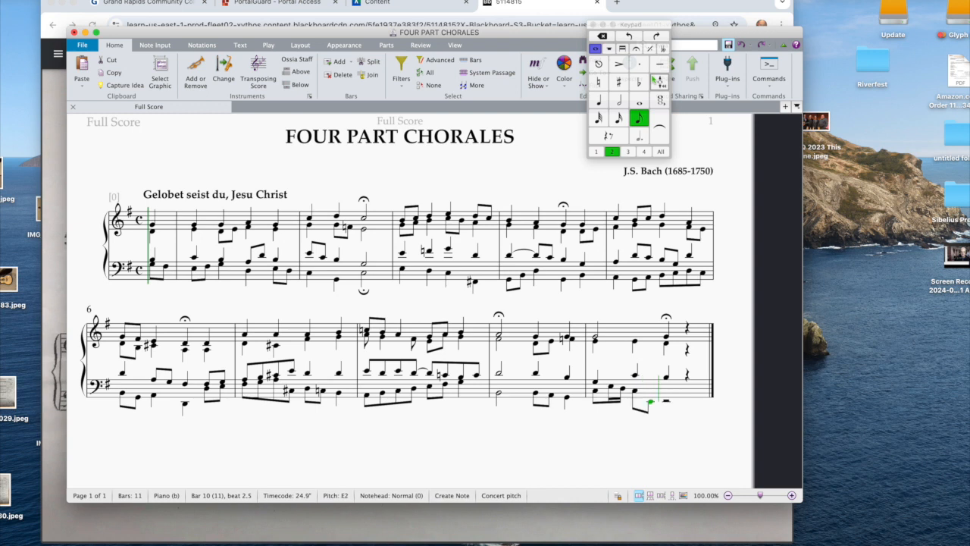
key(4)
key(g)
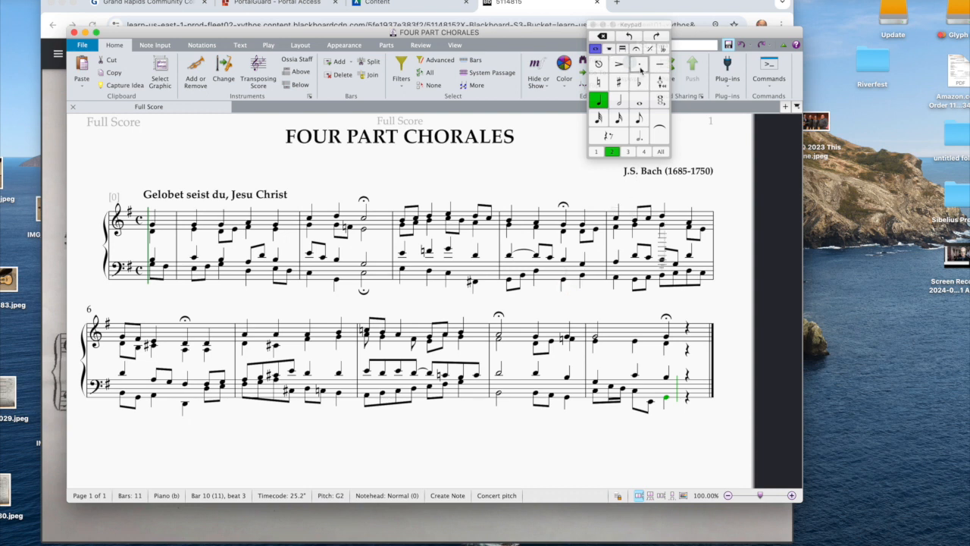
Place fermatas on the bass voice's quarter note G2 on beat 3 of bar 4 and D2 on beat 3 of bar 6.
click(636, 49)
click(598, 118)
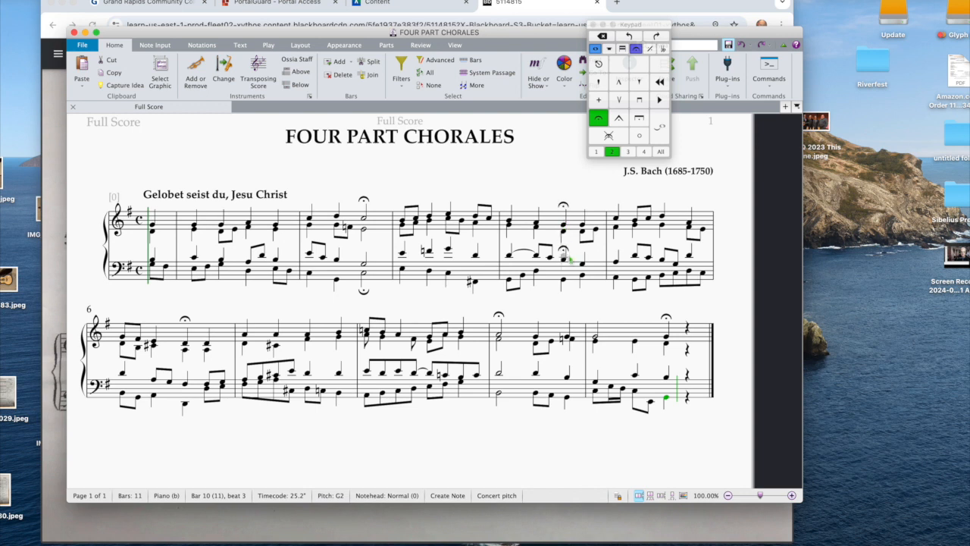
click(566, 282)
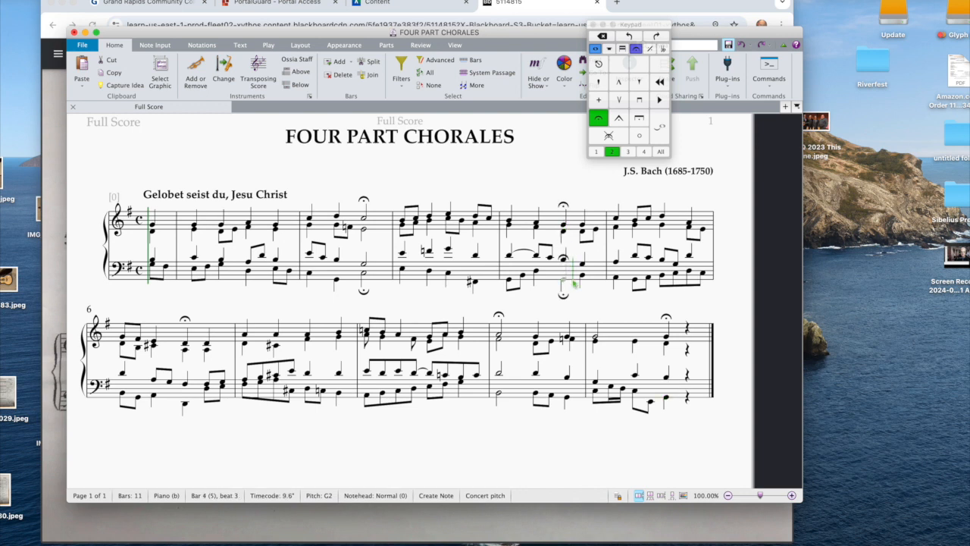
click(187, 407)
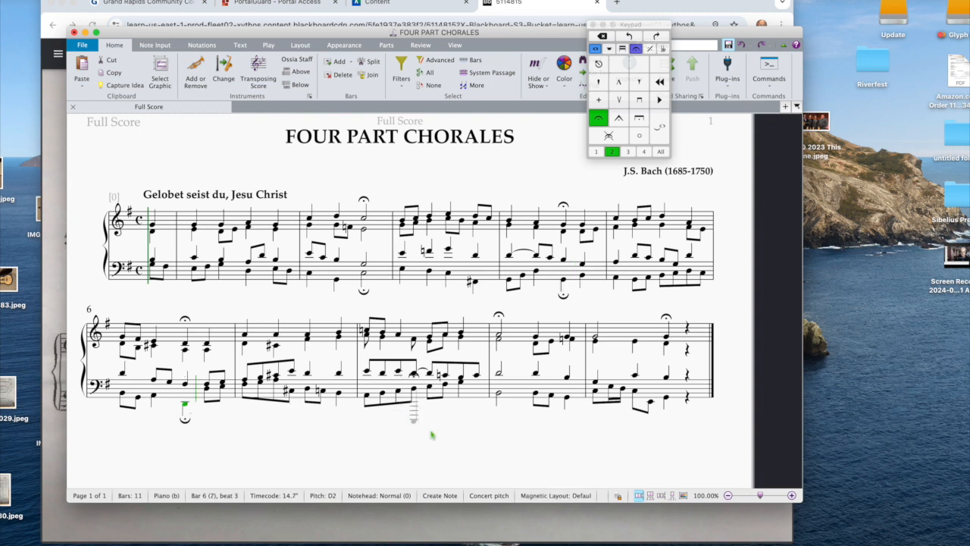
Enter the bass voice's half note on beat 1 of bar 9 as D3 with a fermata and down-bow mark.
key(KP_6)
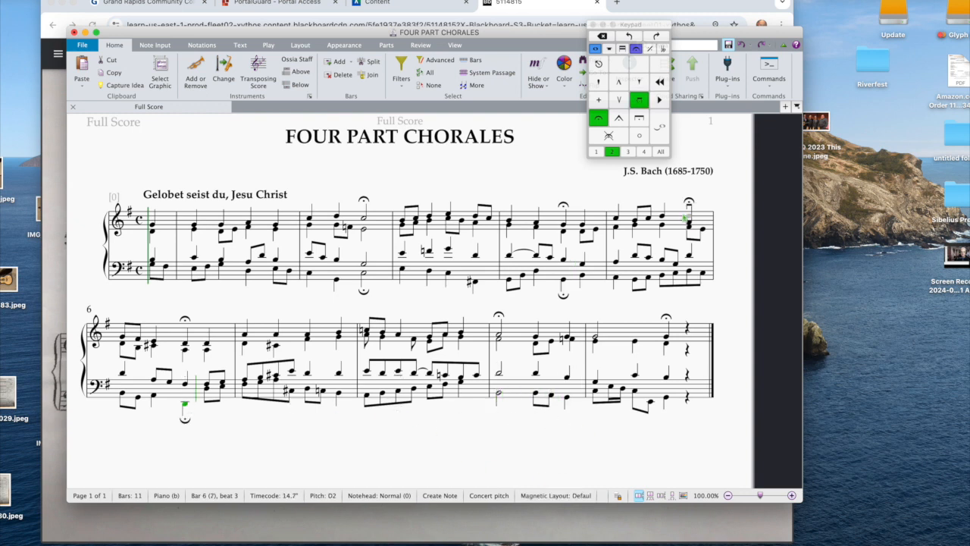
click(592, 49)
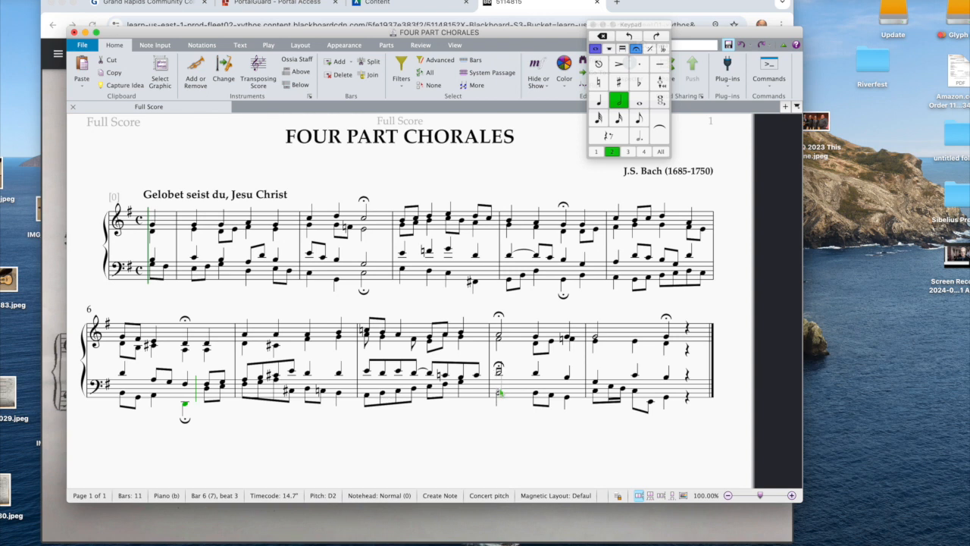
click(498, 388)
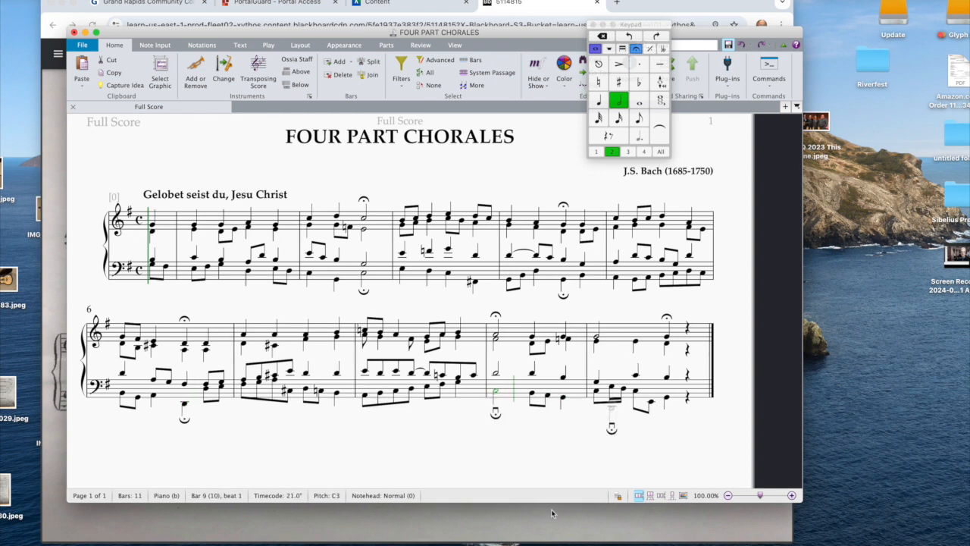
key(e)
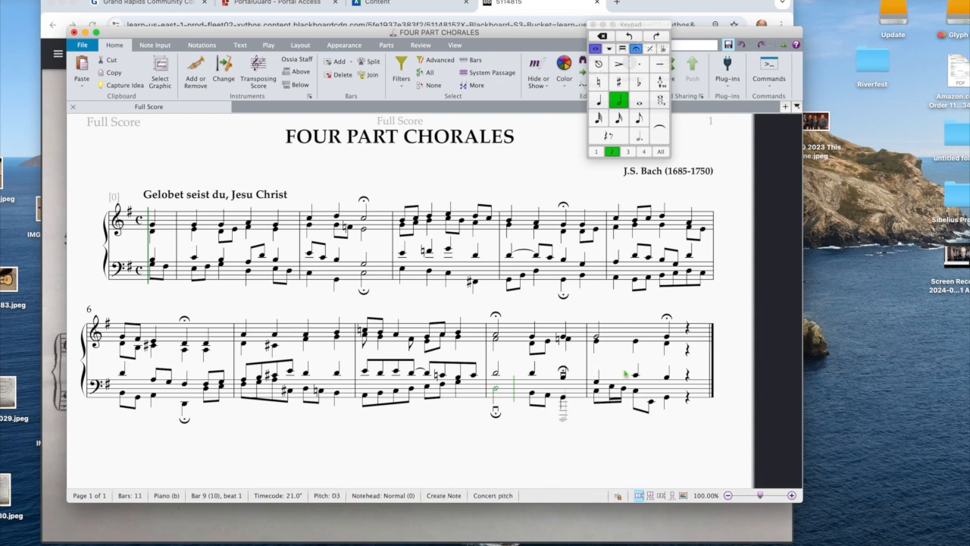
Enter the bass voice's quarter note G2 with fermata and down-bow on beat 3 of bar 10, followed by a quarter rest.
click(596, 99)
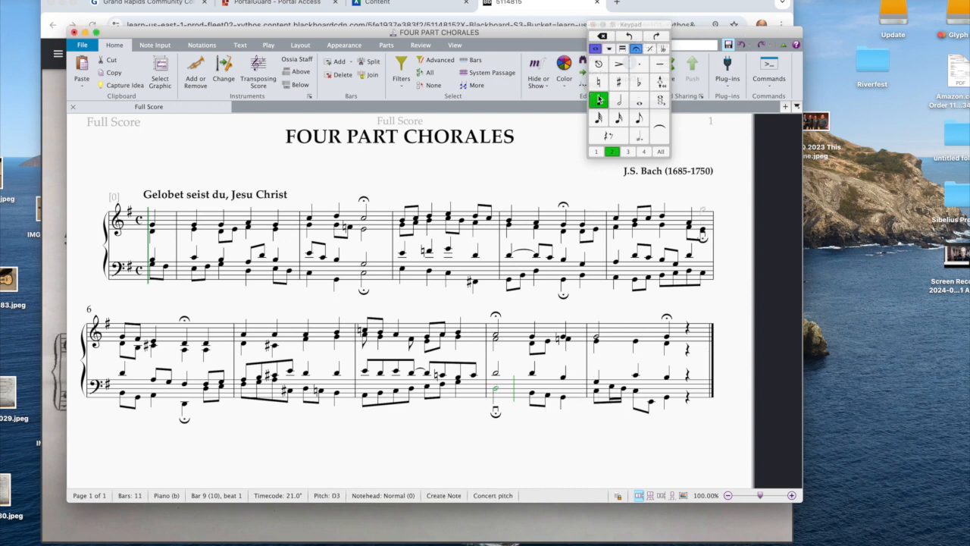
click(668, 398)
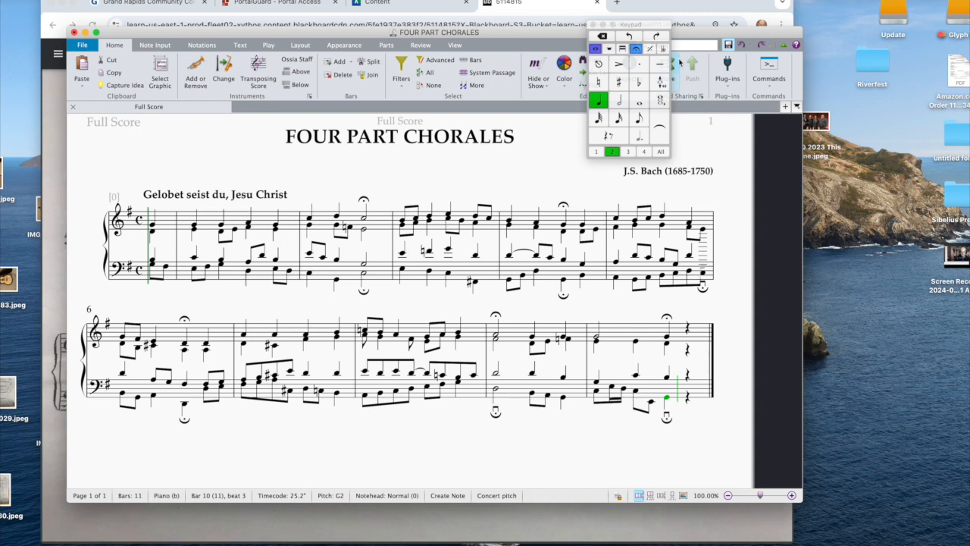
key(0)
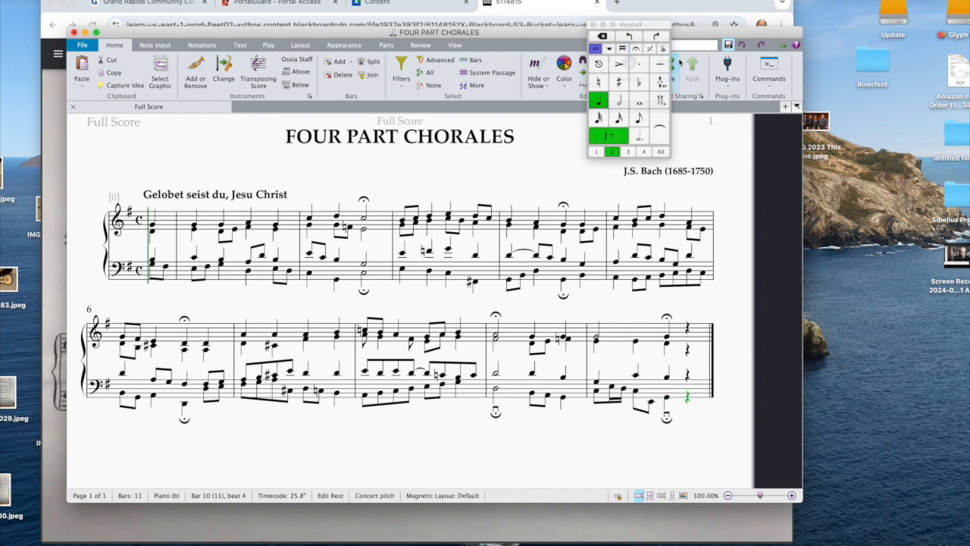
Move the Keypad clear of the score and play back the chorale.
click(636, 49)
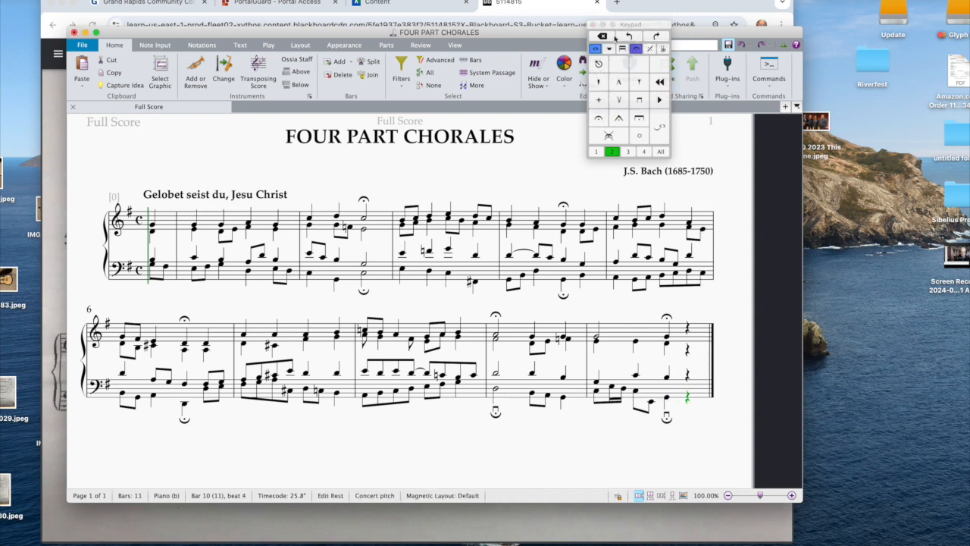
drag(656, 25, 918, 23)
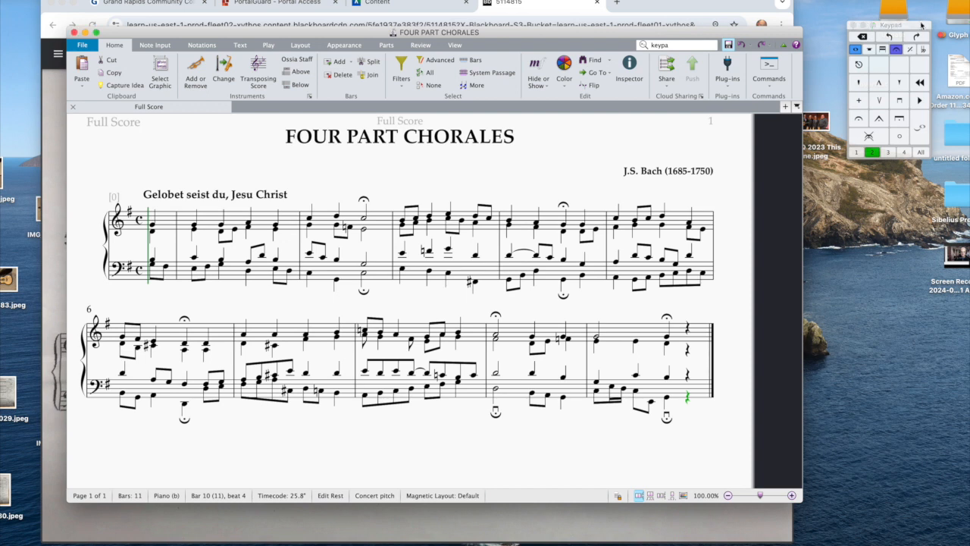
click(277, 45)
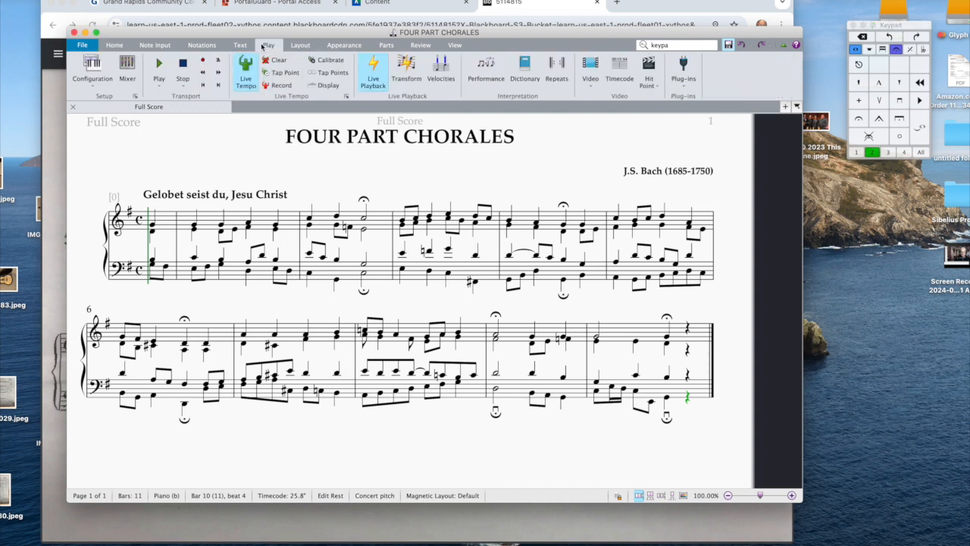
click(160, 65)
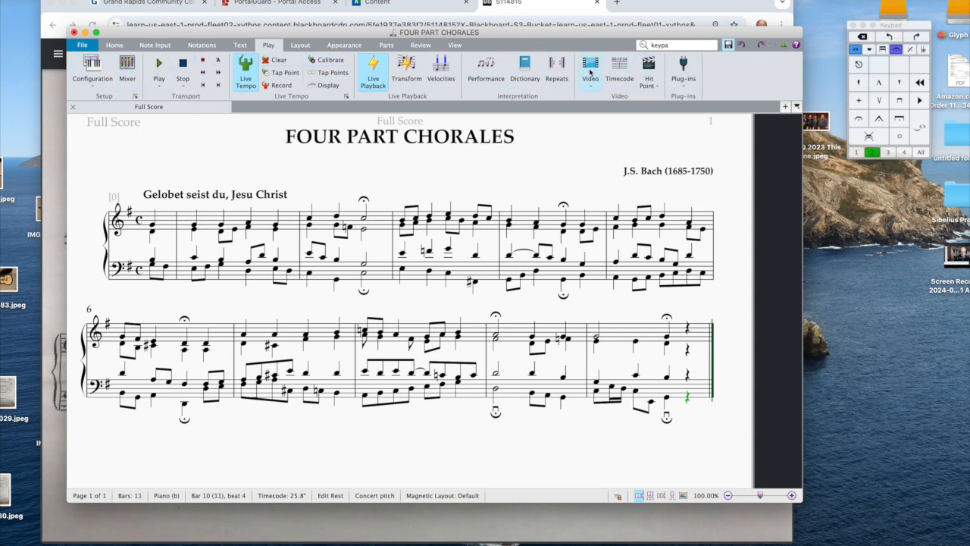
Search the available commands for "temp".
click(670, 44)
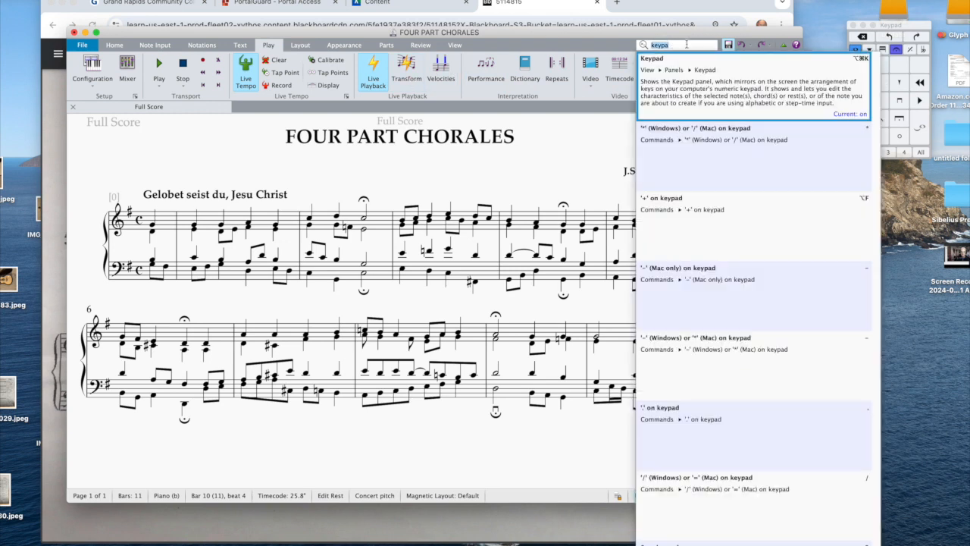
text(temp)
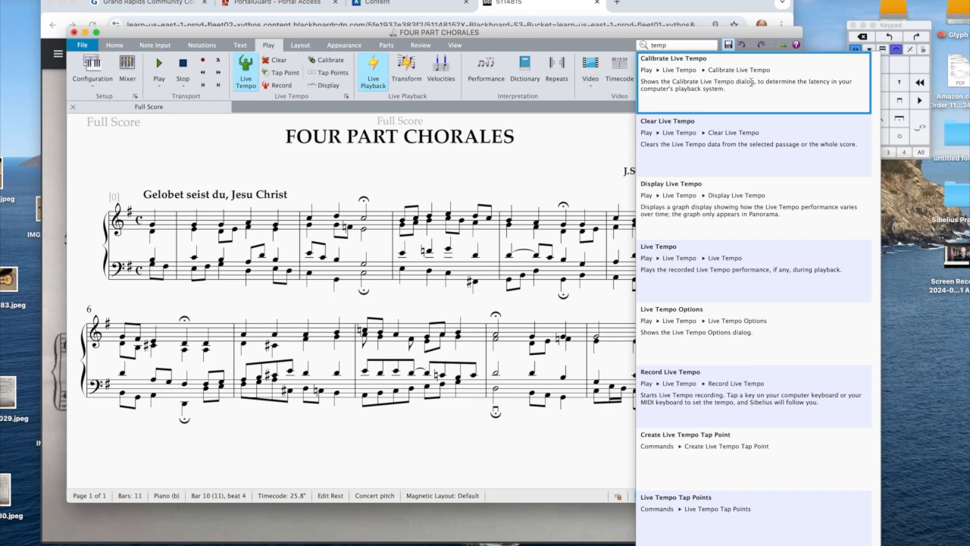
click(557, 144)
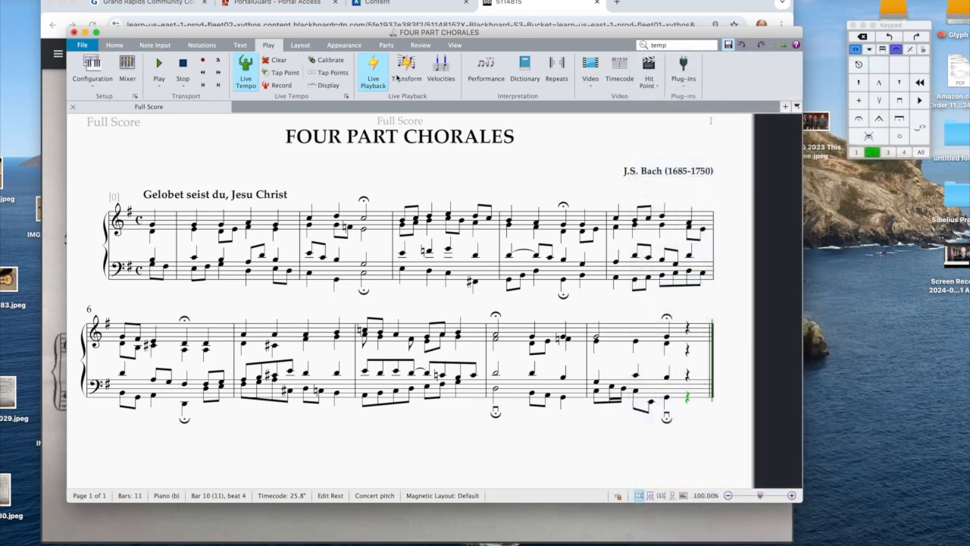
click(285, 73)
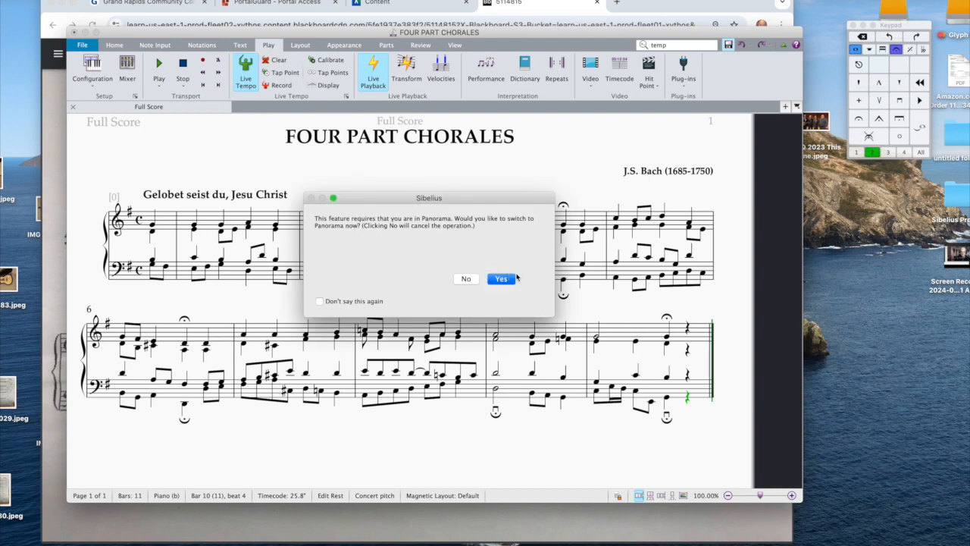
click(469, 281)
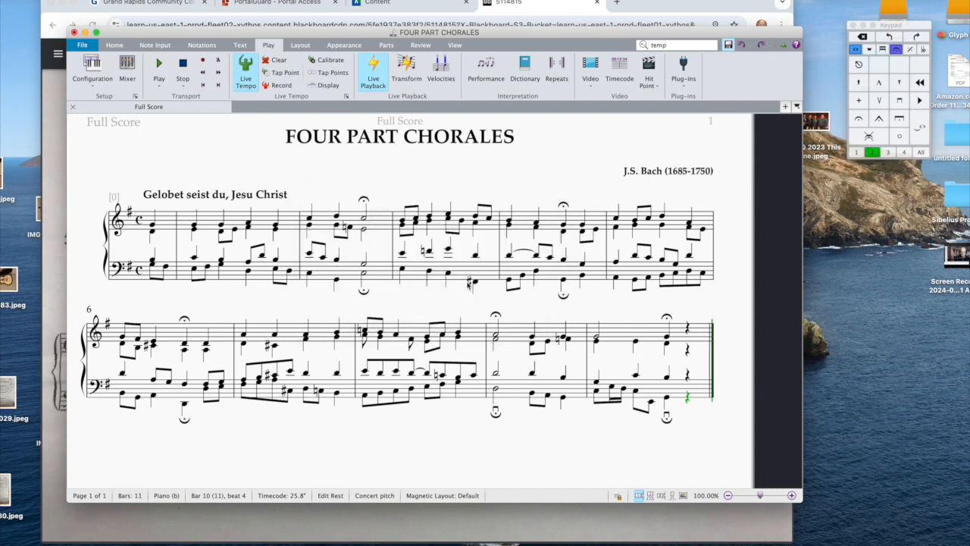
click(328, 61)
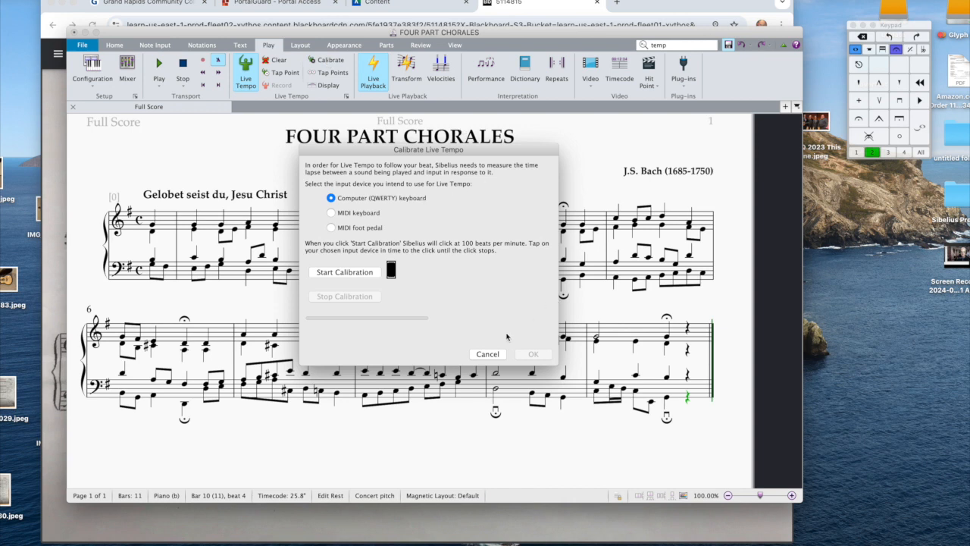
click(355, 273)
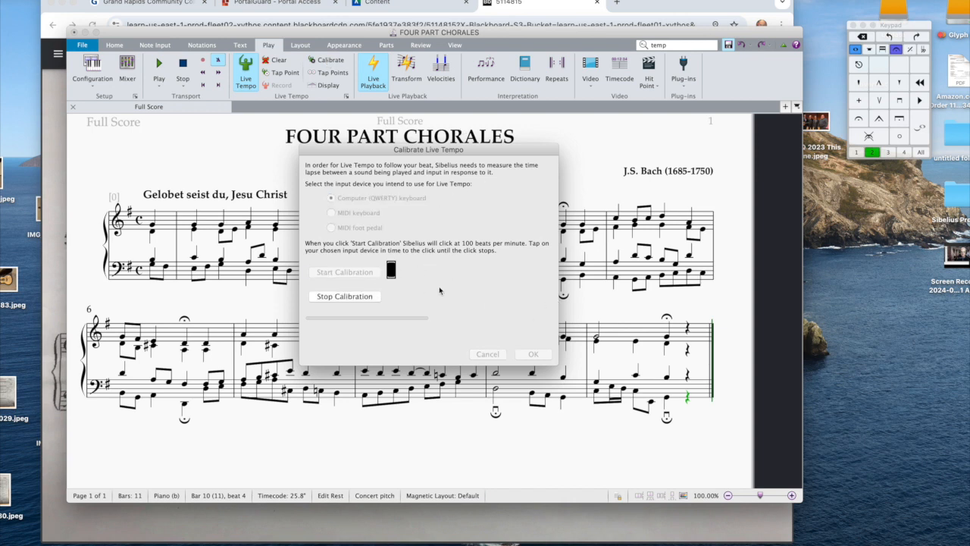
click(368, 302)
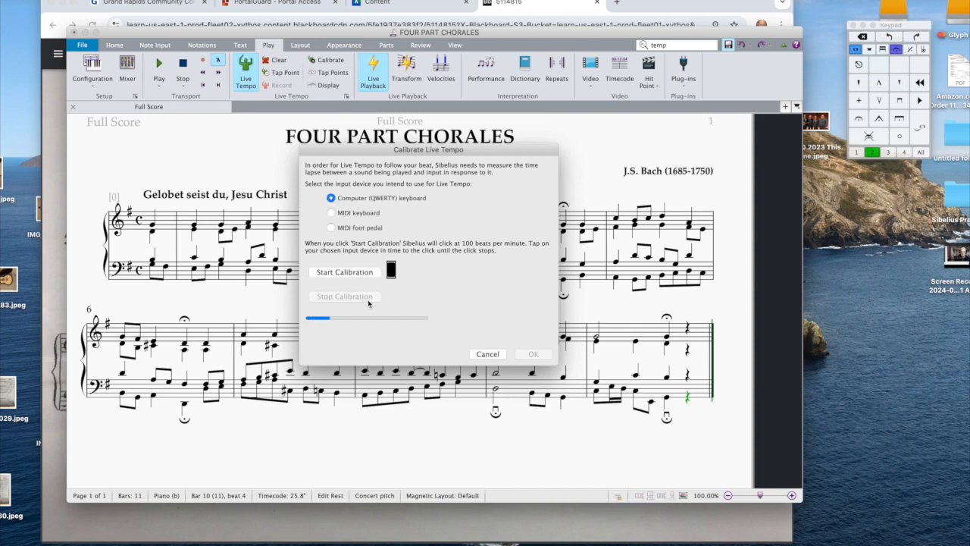
click(489, 355)
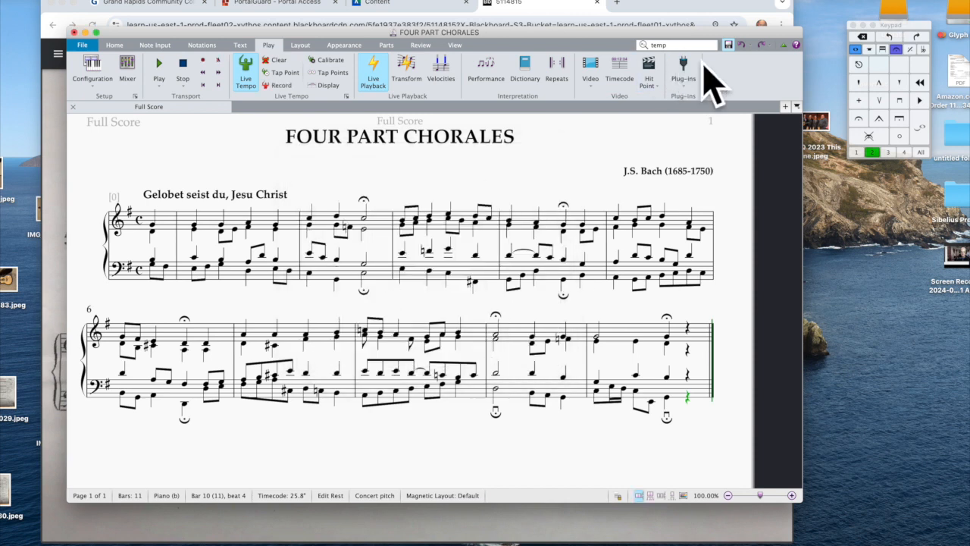
Cut the bass voice's quarter rest on beat 4 of bar 10.
drag(895, 25, 773, 17)
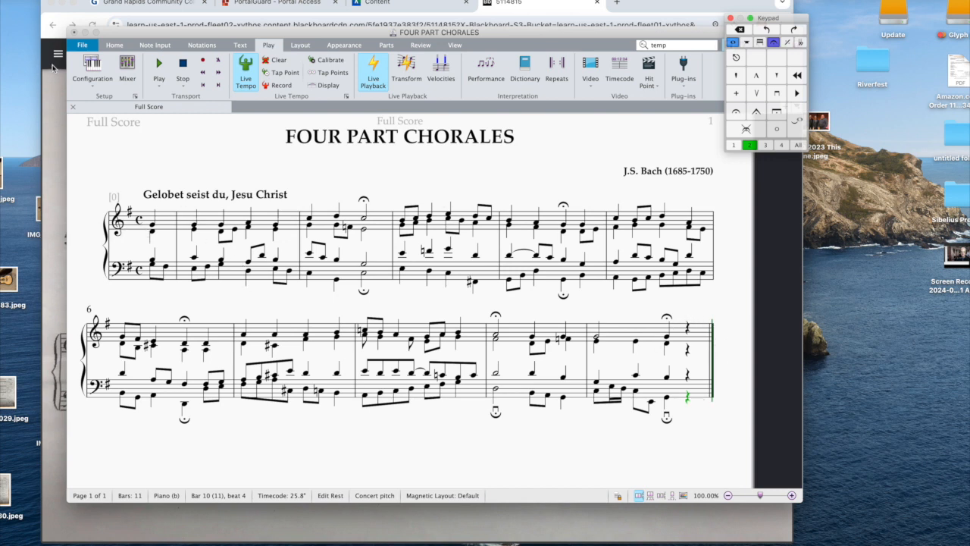
click(114, 46)
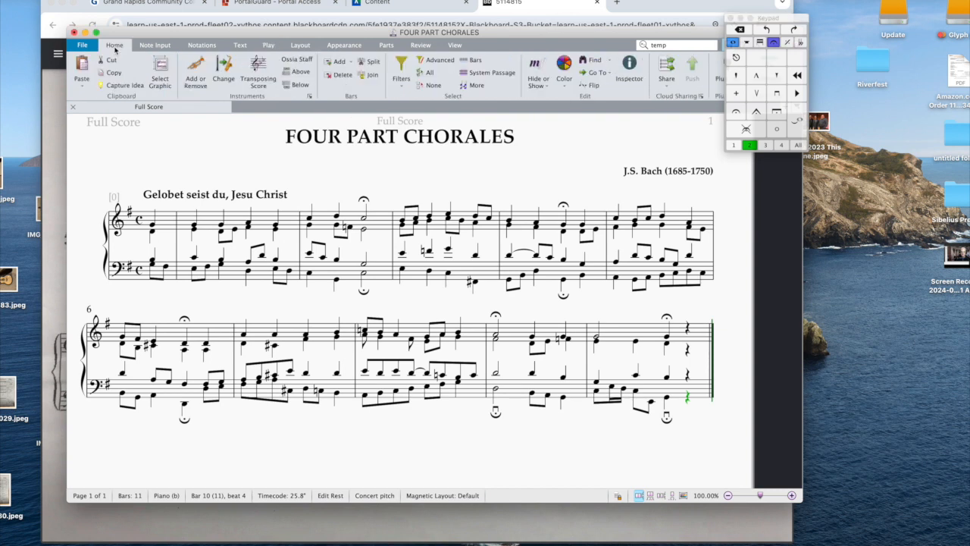
click(111, 62)
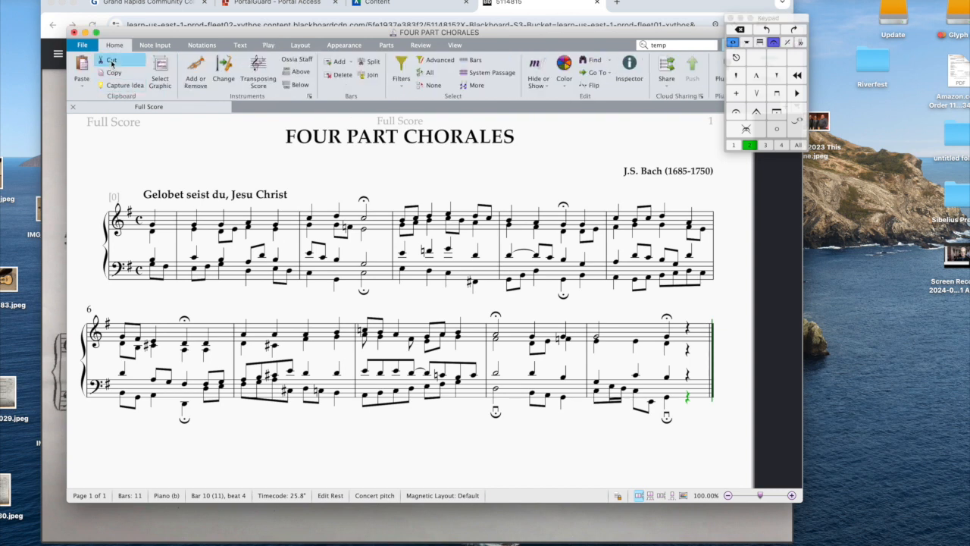
Remove the upper voice's quarter rest on beat 4 of bar 10 in the treble staff.
click(689, 331)
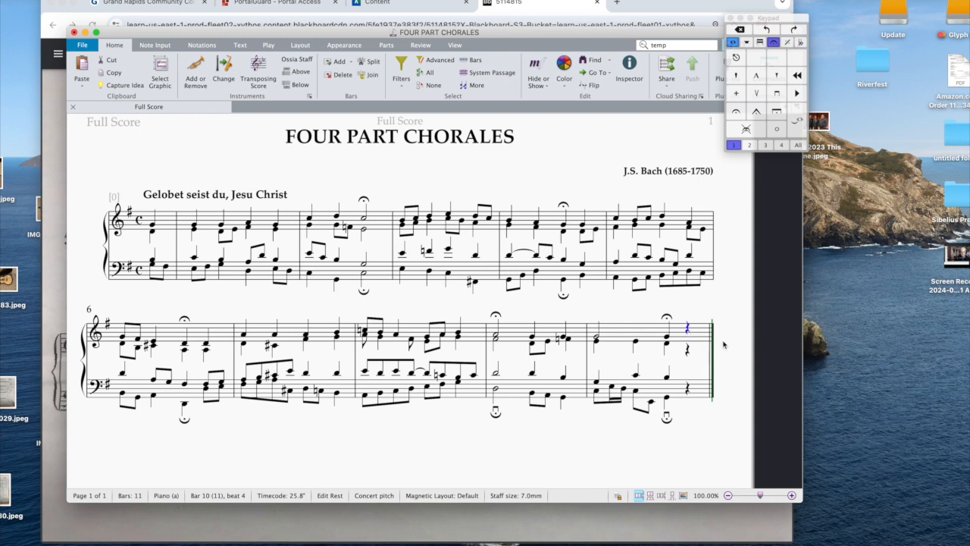
double_click(685, 331)
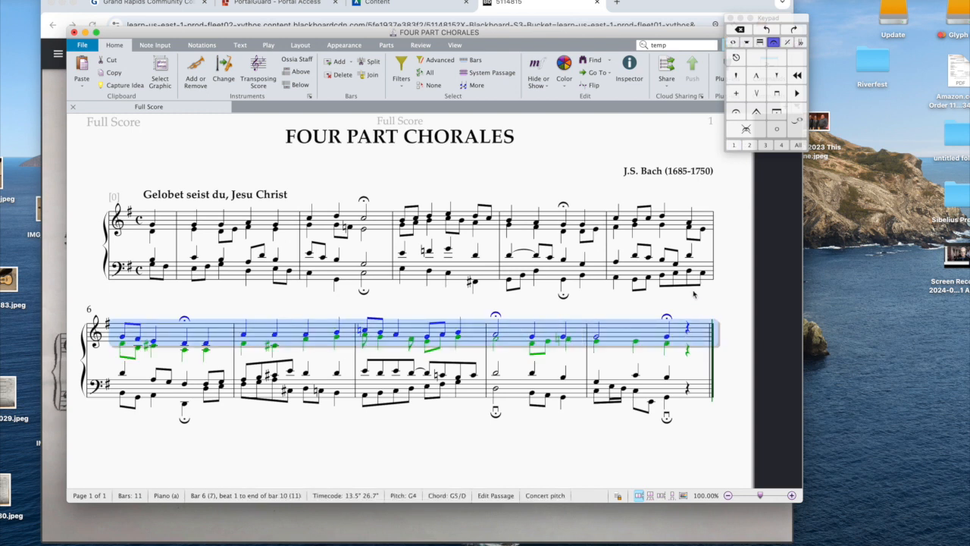
click(637, 364)
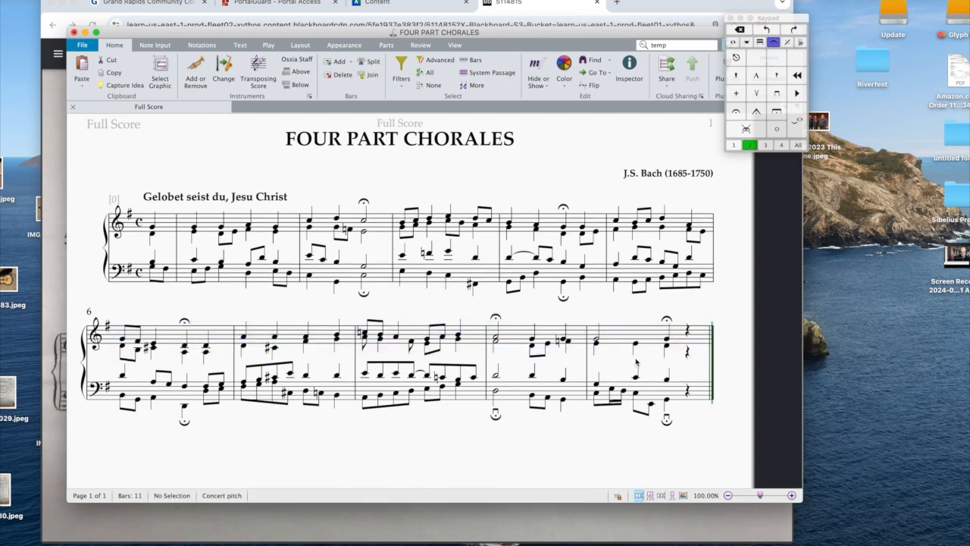
click(688, 332)
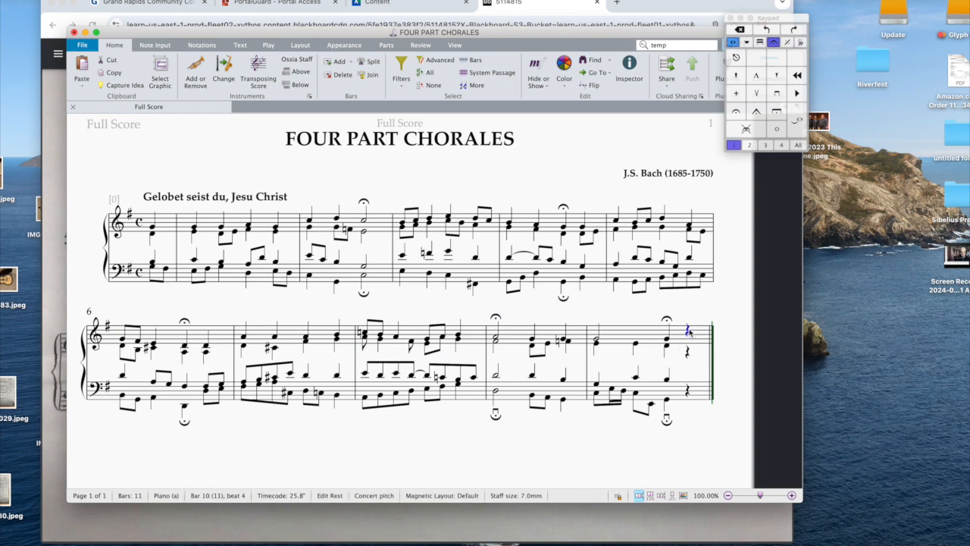
key(Escape)
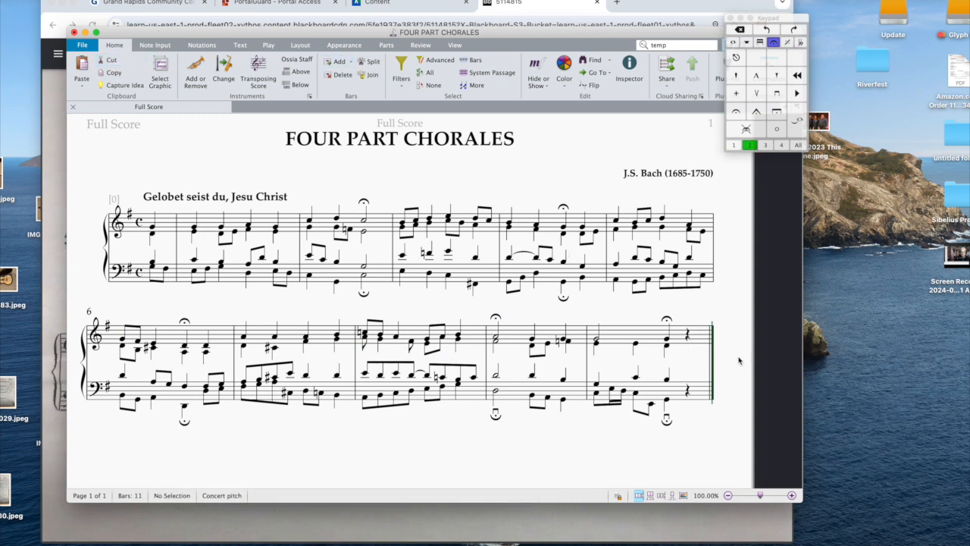
Cut the remaining quarter rests on beat 4 of bar 10 in the treble and bass staves.
click(734, 144)
click(688, 334)
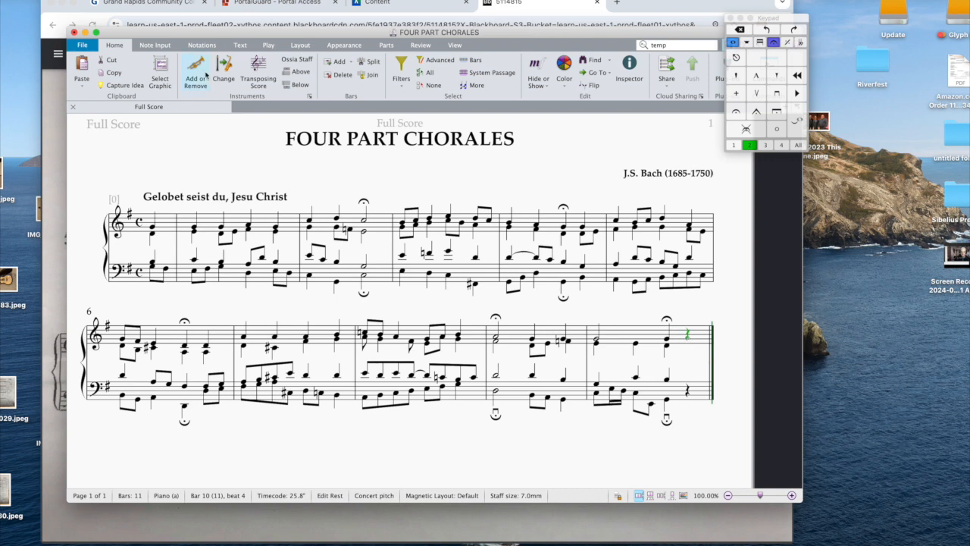
click(112, 60)
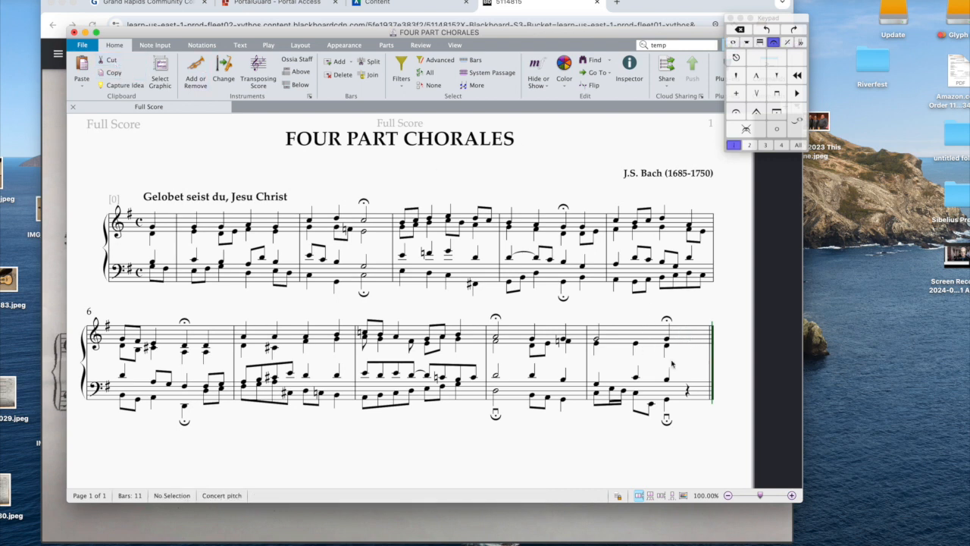
click(688, 393)
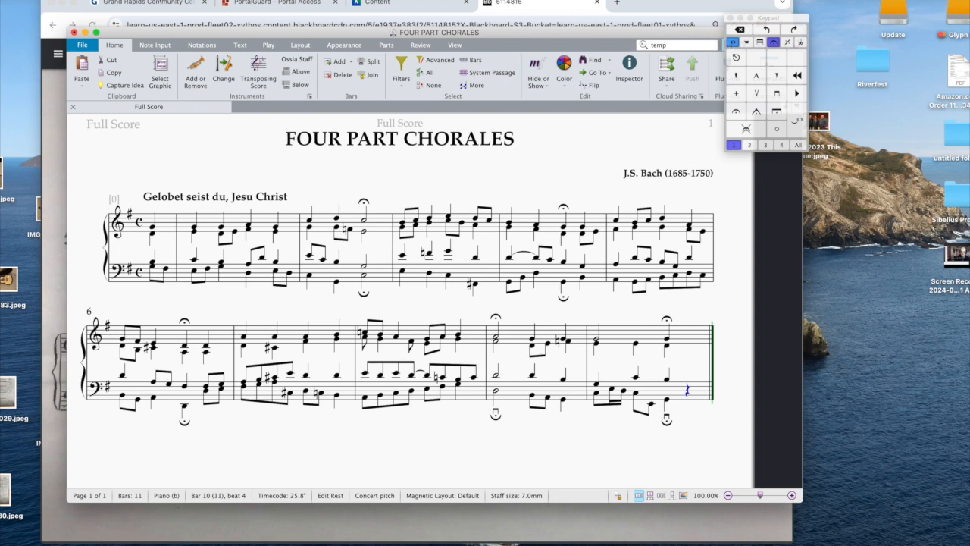
click(113, 60)
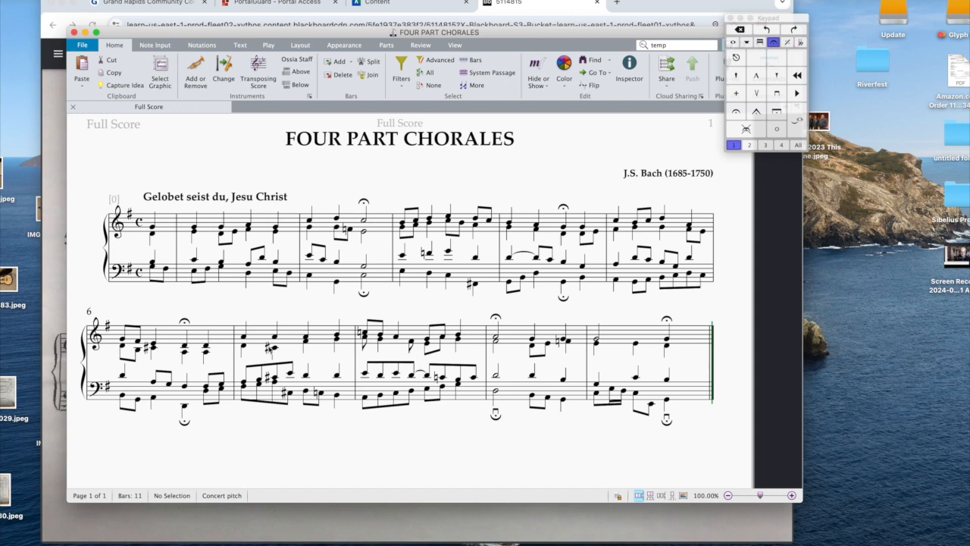
scroll(499, 311, down, 5)
scroll(499, 310, up, 5)
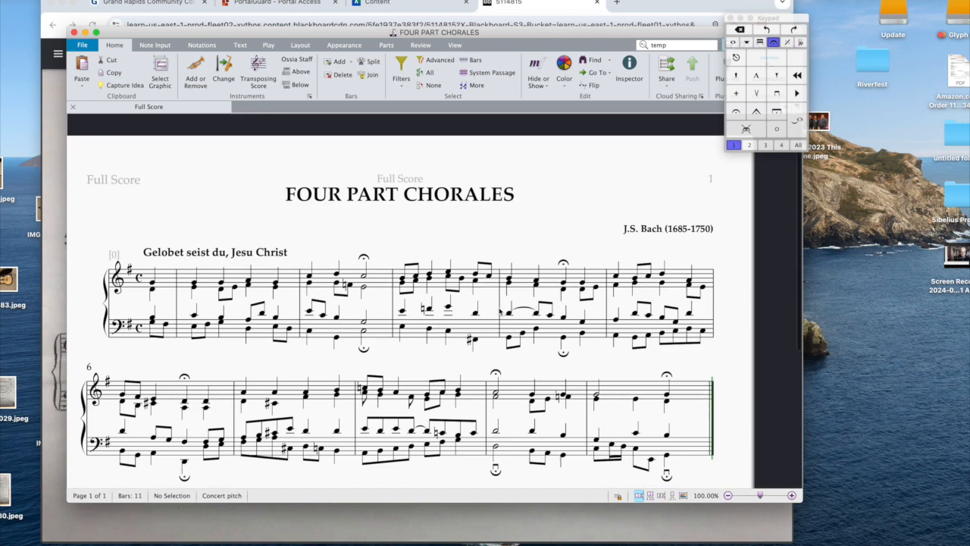
scroll(500, 310, down, 4)
scroll(500, 311, up, 4)
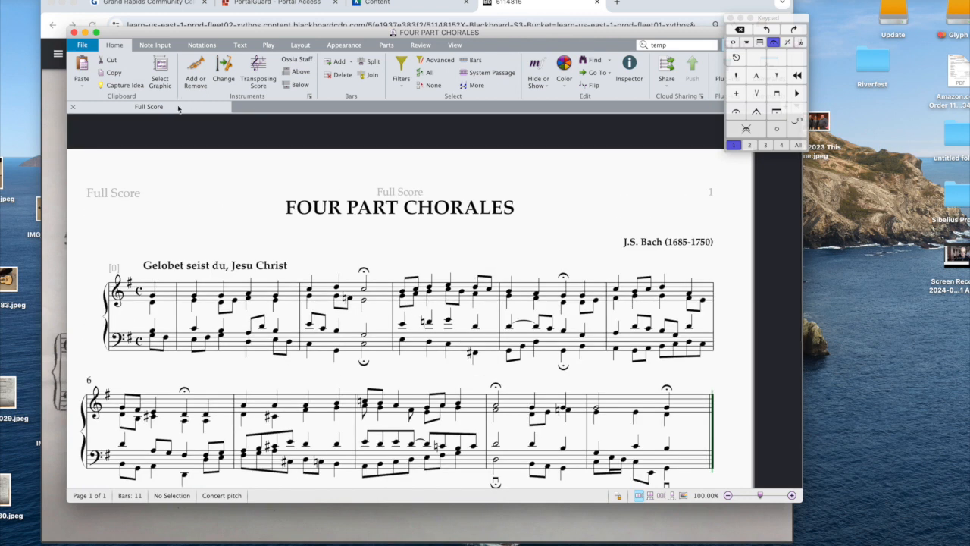
Open the PDF export settings for the score and go to the filename setting.
click(81, 45)
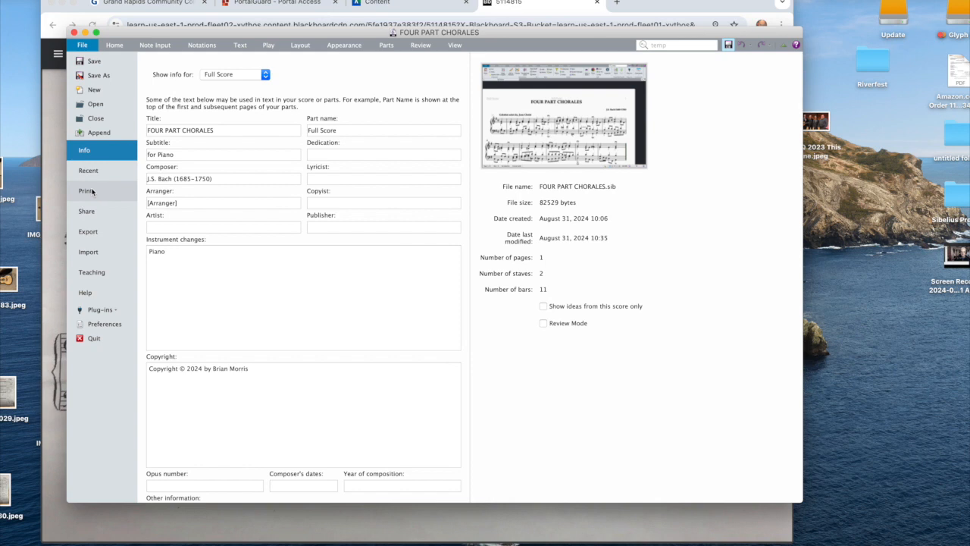
click(87, 232)
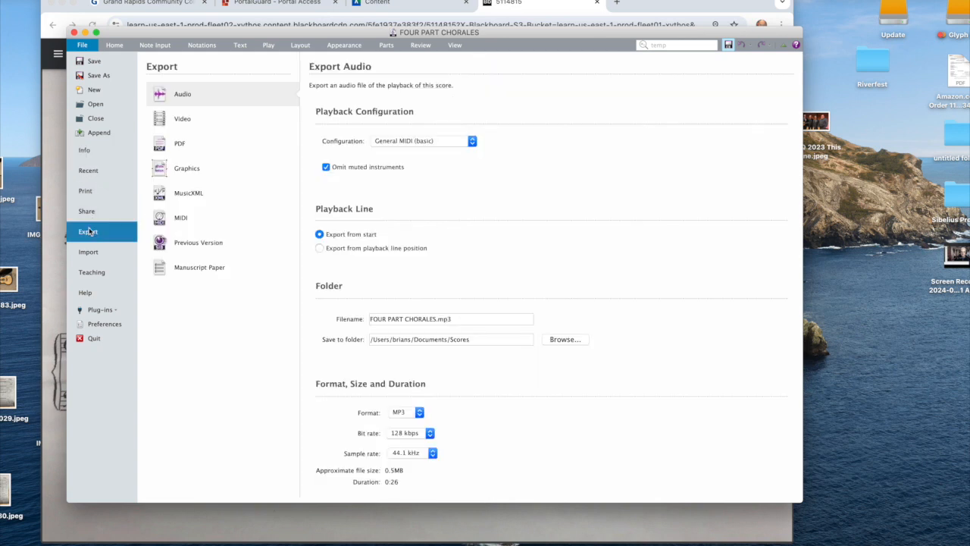
click(182, 147)
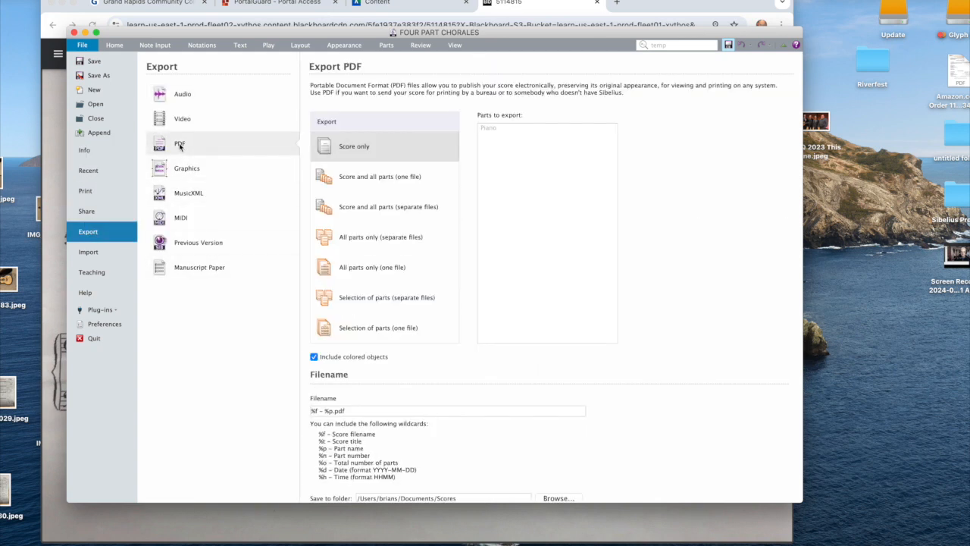
scroll(524, 251, down, 3)
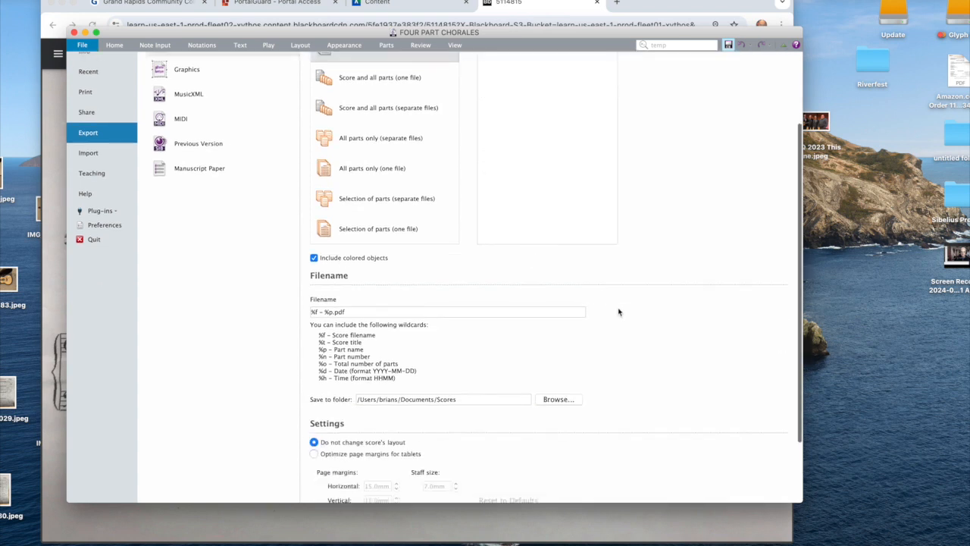
scroll(619, 311, up, 3)
scroll(557, 278, down, 2)
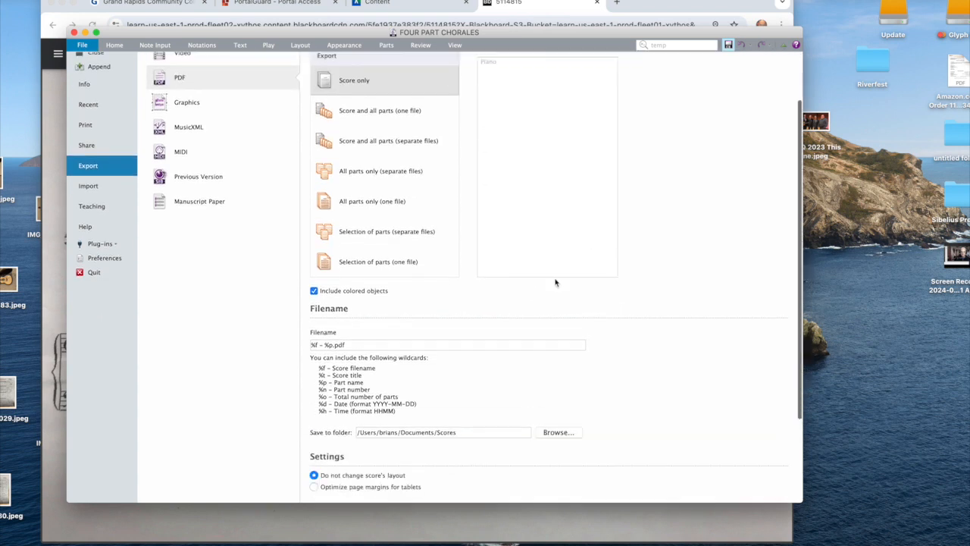
scroll(435, 326, down, 2)
Set the export filename to "Four Part Chorales Project 1 pdf" and export the score only as a PDF in the Scores folder.
drag(334, 279, 259, 274)
text(Four)
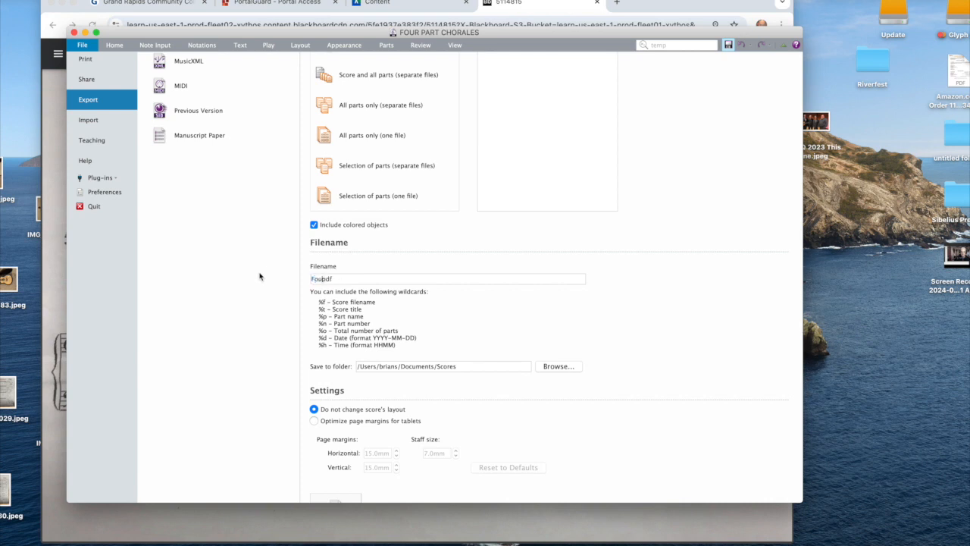
text( Part Chor)
text(ale)
text(es)
text( Pr)
text(oject)
text( I)
scroll(487, 401, up, 2)
scroll(492, 392, down, 4)
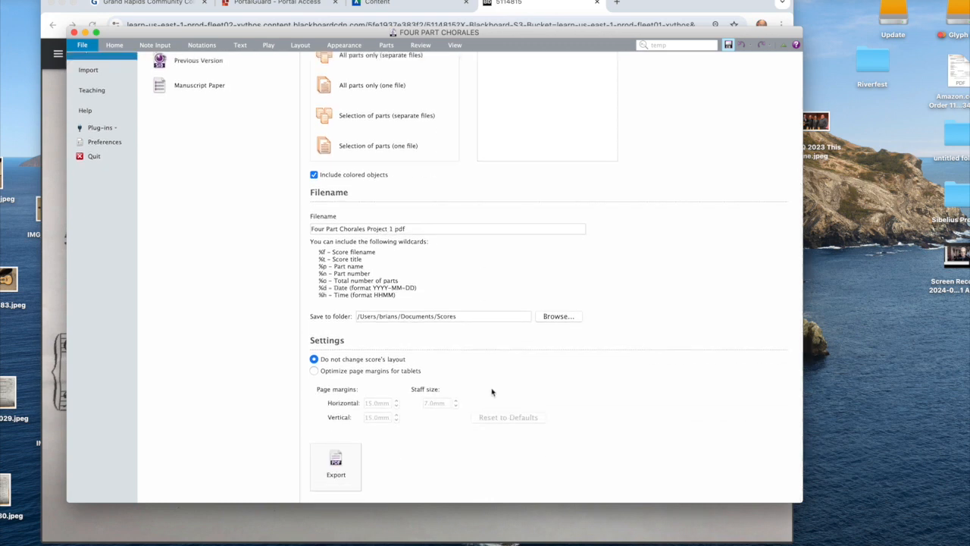
click(348, 447)
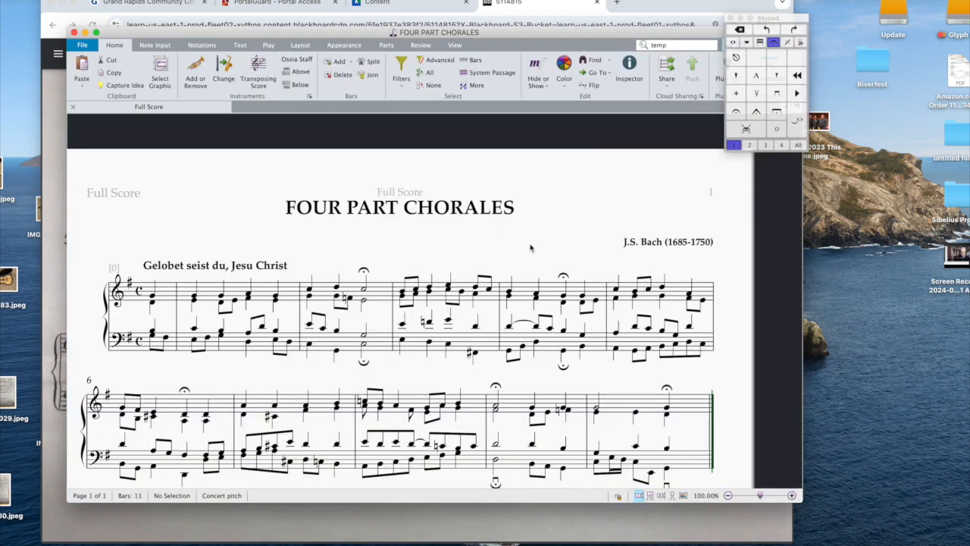
Check in the export settings which folder exported files are saved to, without changing it.
drag(284, 36, 394, 55)
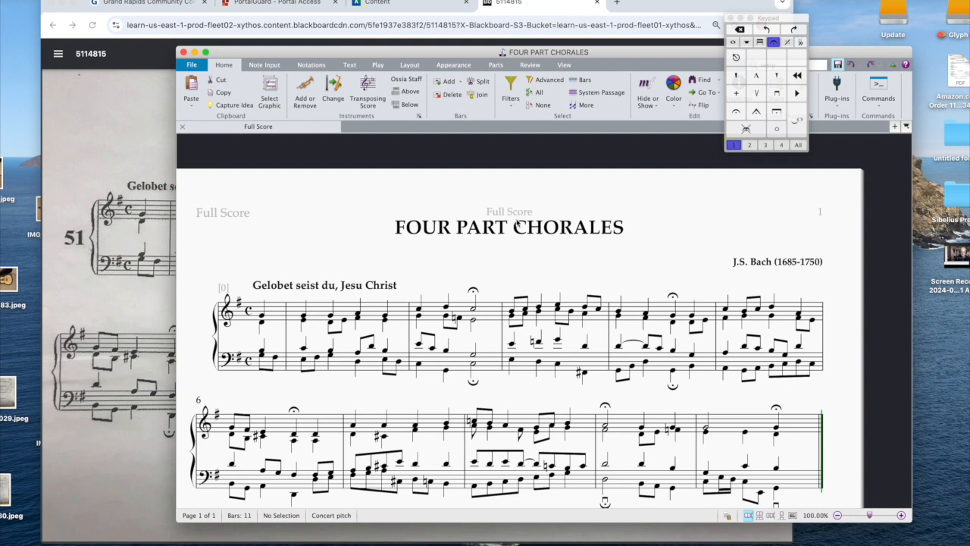
drag(356, 54, 194, 70)
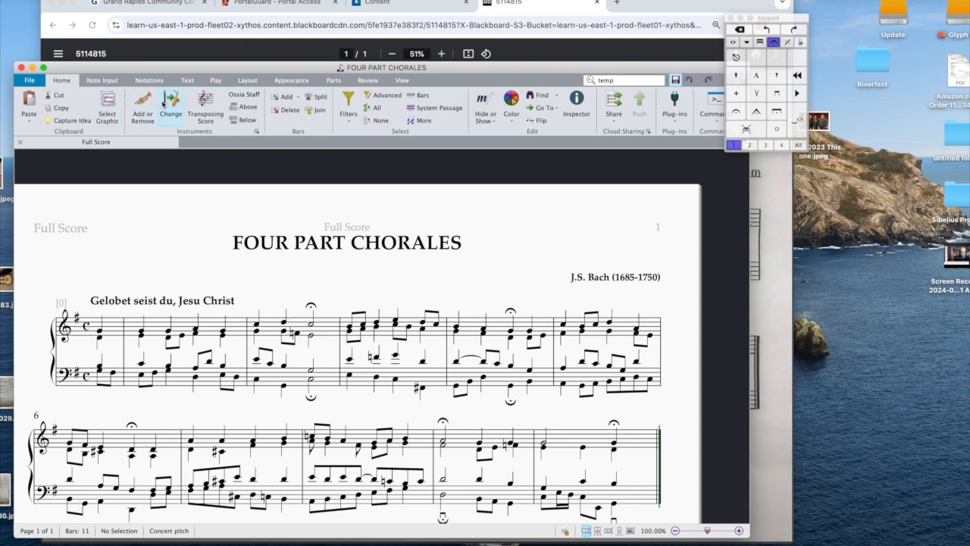
click(29, 81)
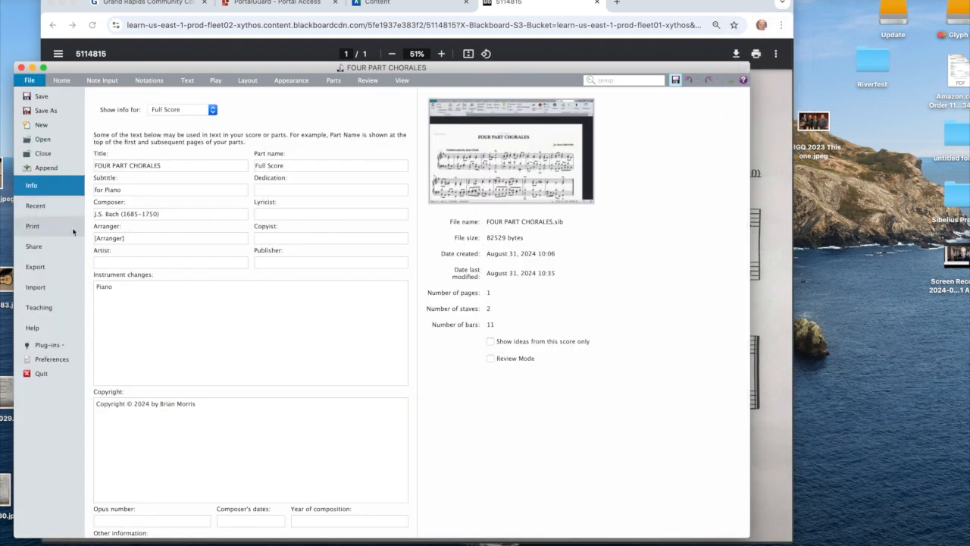
click(38, 267)
scroll(337, 263, down, 2)
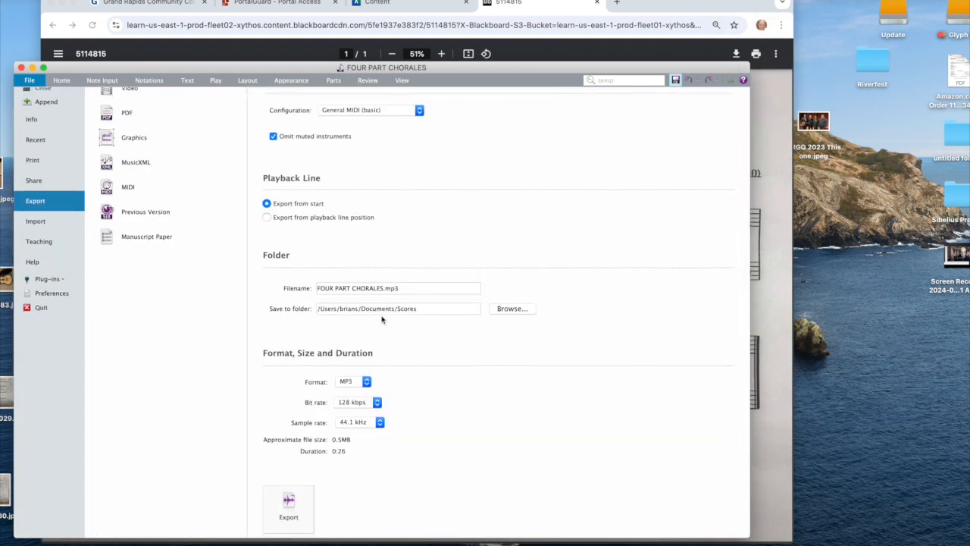
click(513, 309)
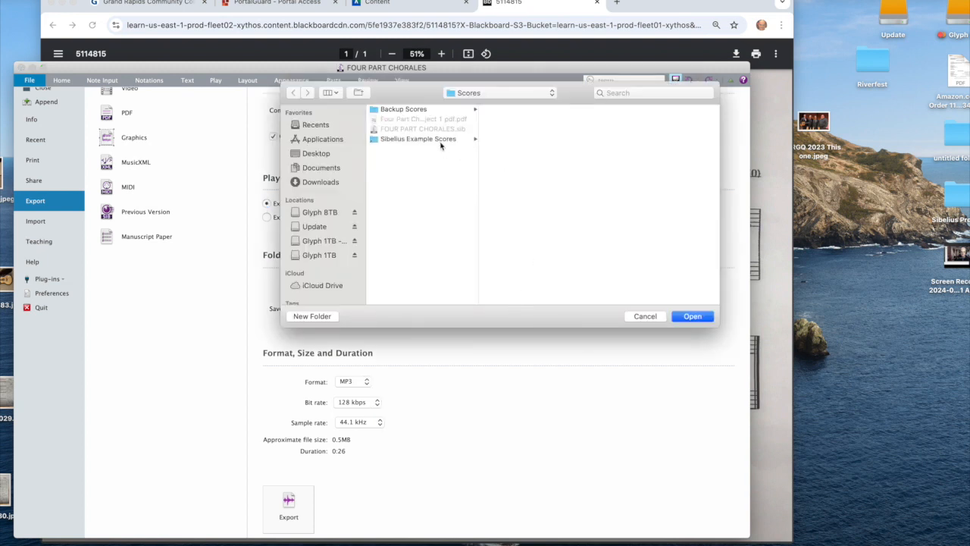
click(646, 316)
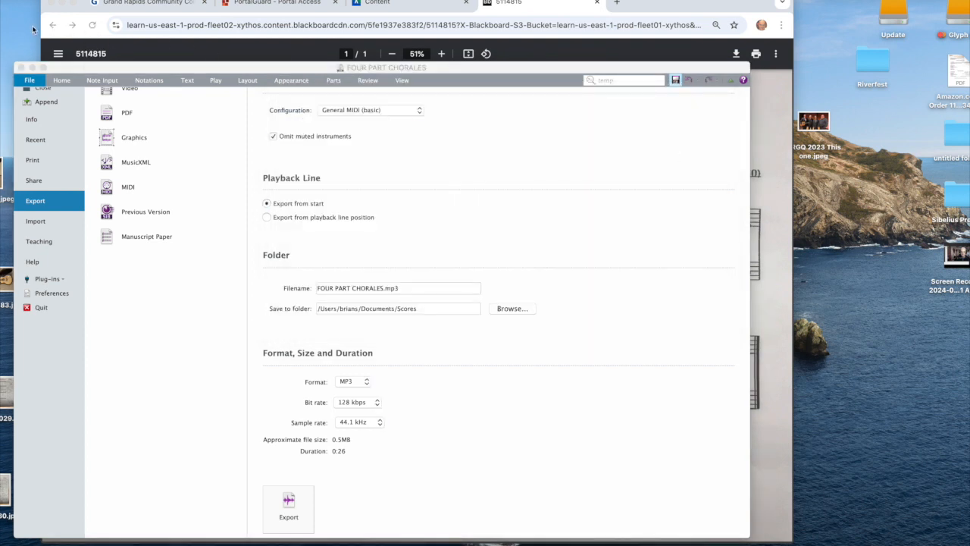
Switch to Finder, go to the Scores folder in Documents, and open the exported Four Part Chorales Project 1 PDF for review.
key(super+n)
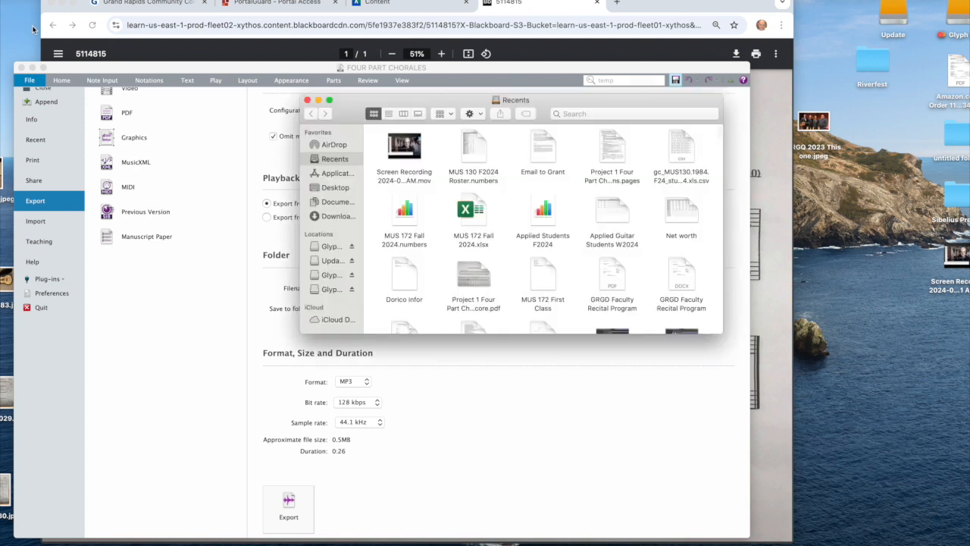
click(335, 202)
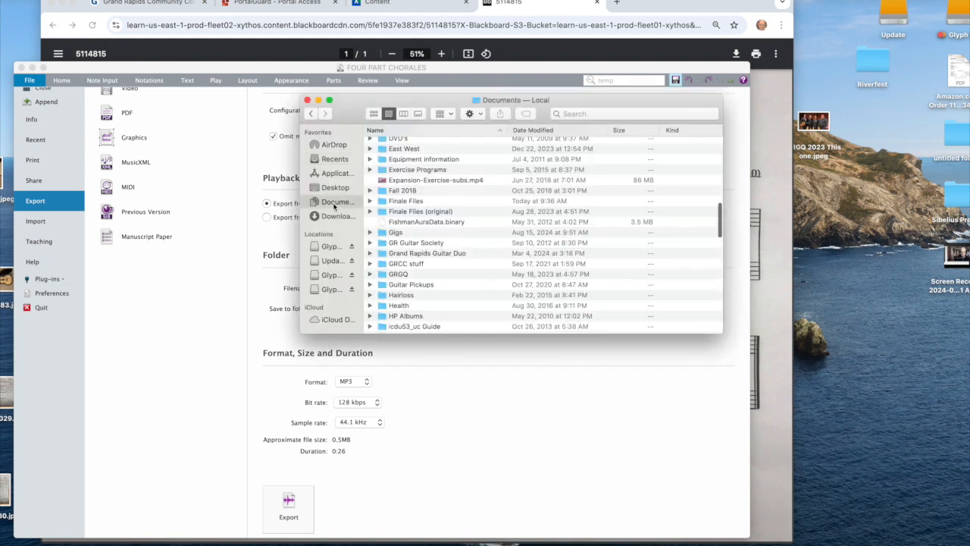
scroll(474, 250, down, 10)
scroll(470, 252, down, 6)
double_click(423, 221)
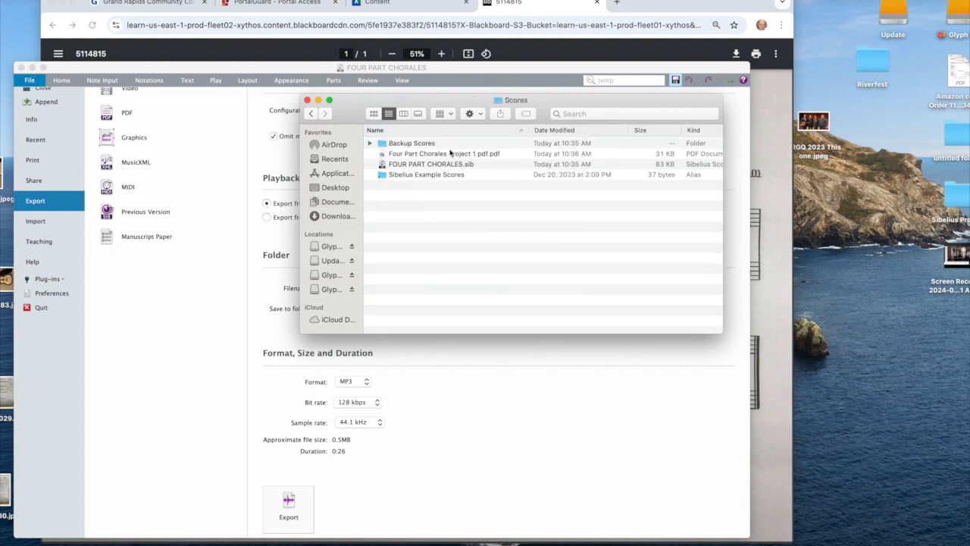
double_click(451, 155)
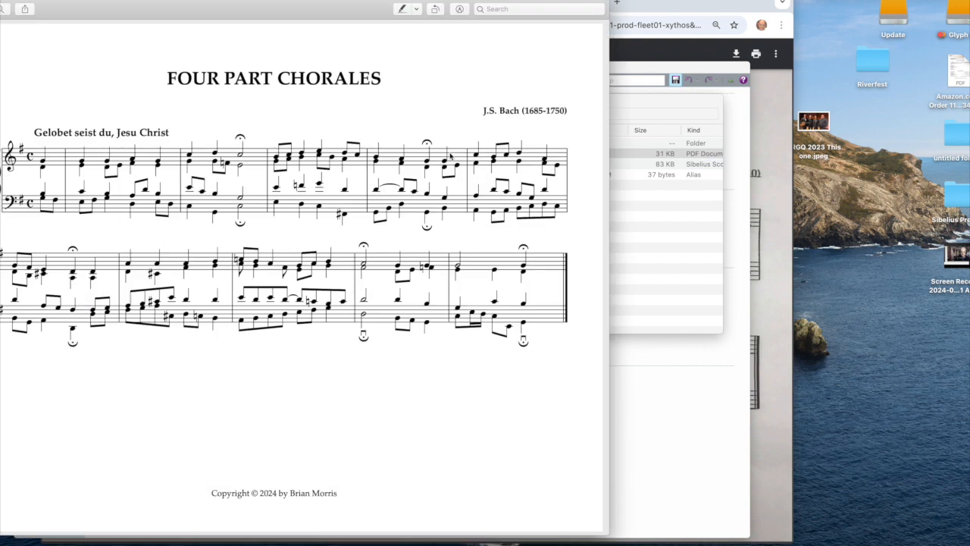
drag(186, 14, 360, 38)
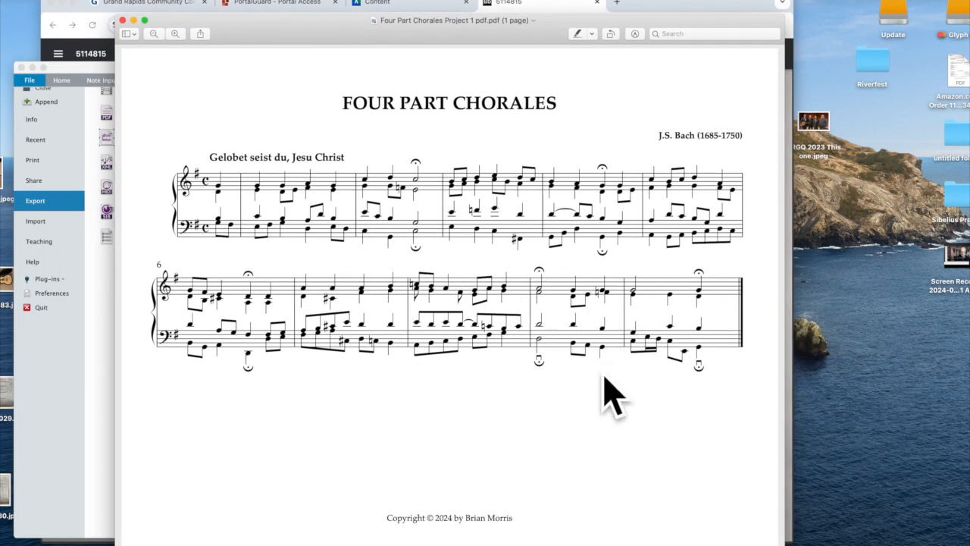
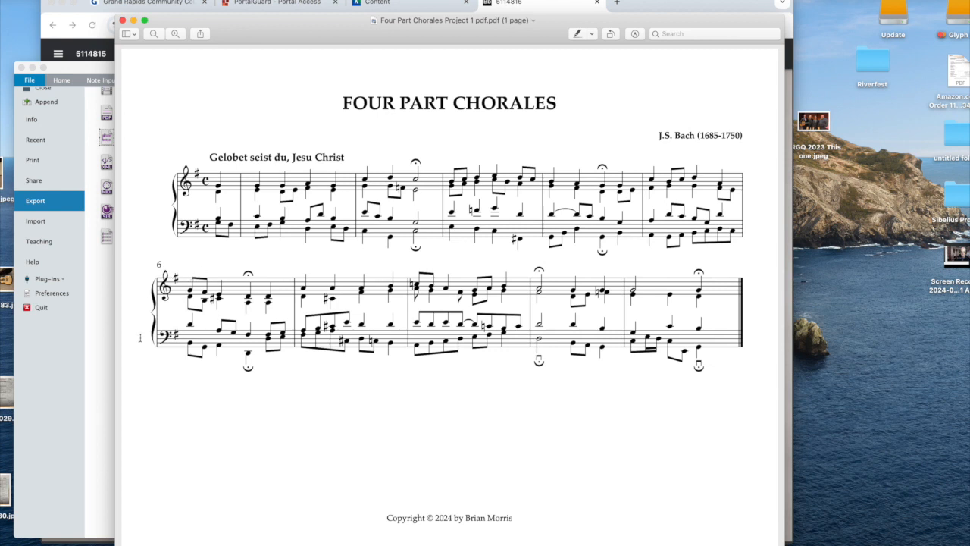
Switch back to Sibelius, leave the export settings and return to the score.
click(99, 350)
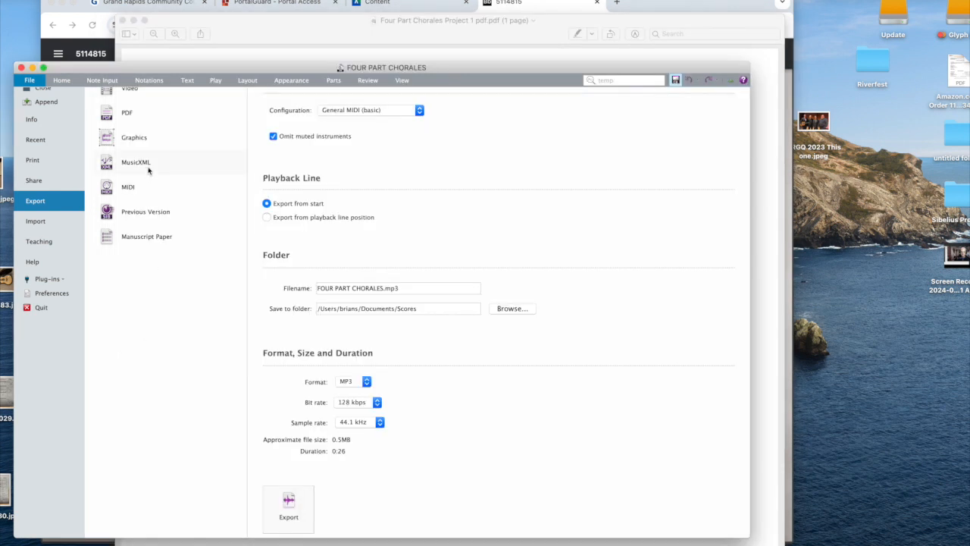
click(33, 80)
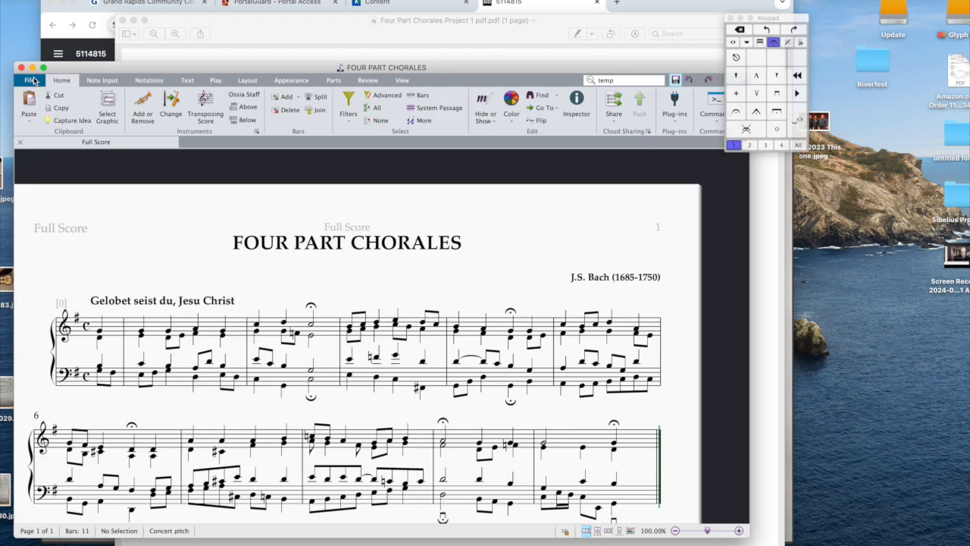
double_click(76, 65)
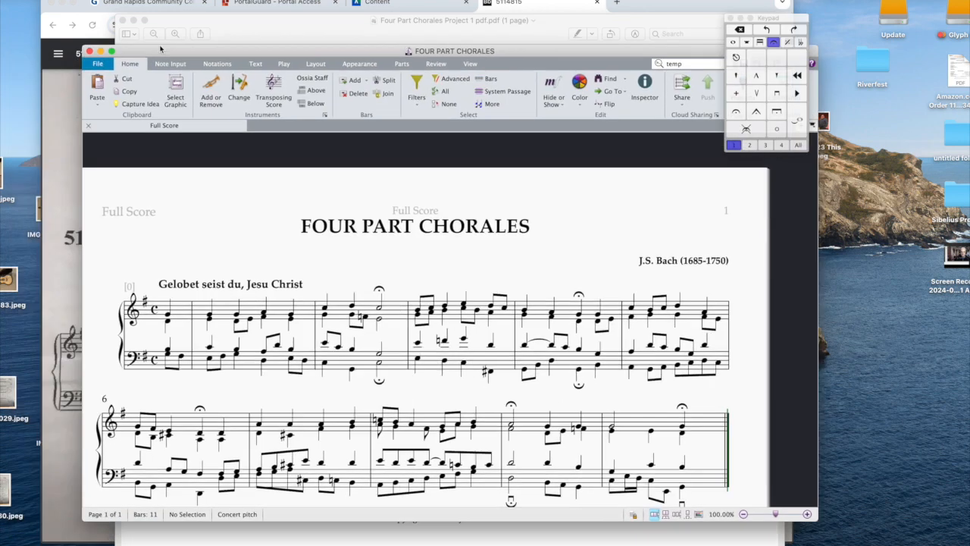
Try to cut the bar number 6 at the start of the second system.
click(188, 72)
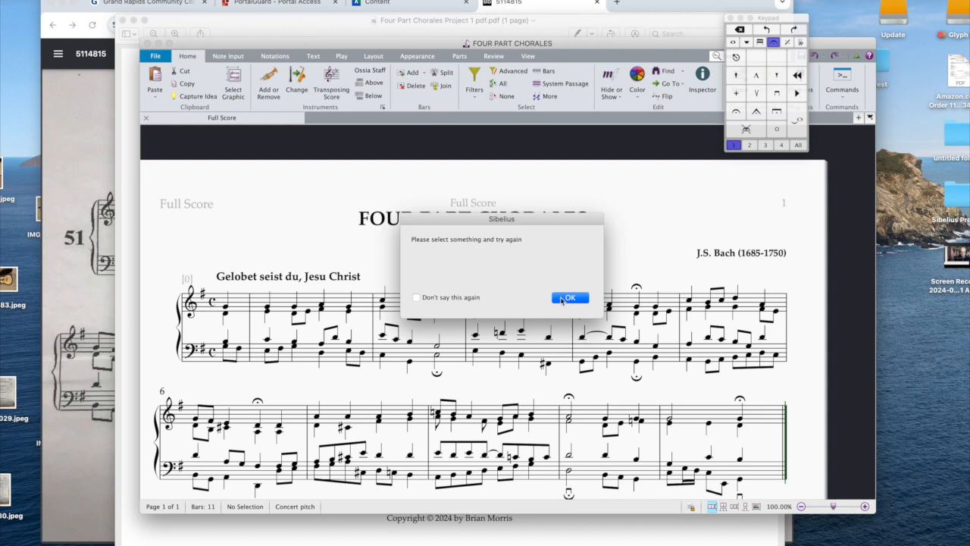
click(566, 298)
click(164, 392)
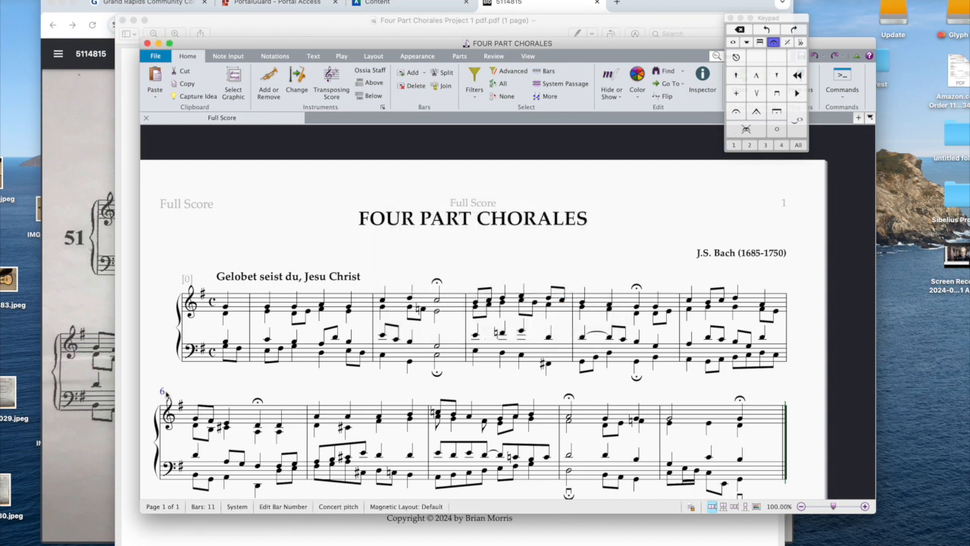
click(184, 73)
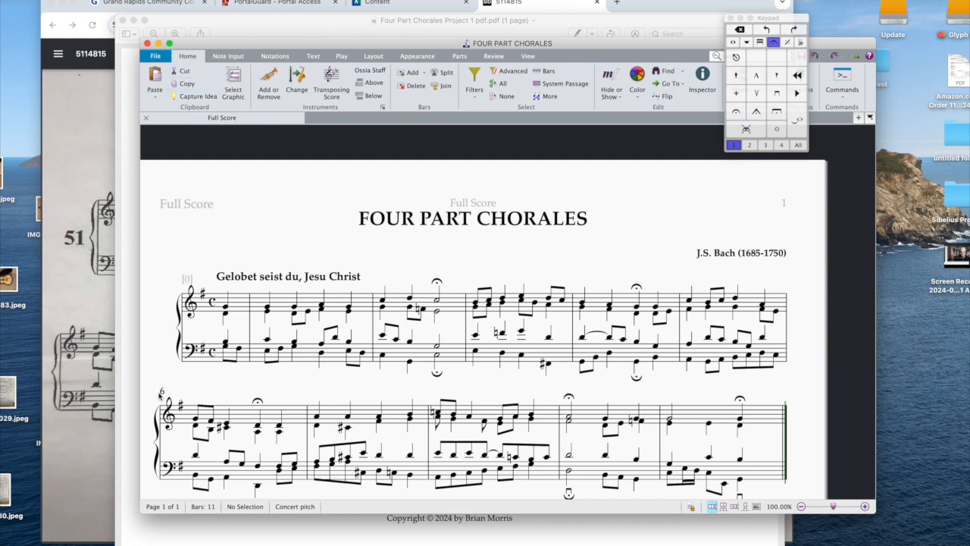
click(162, 392)
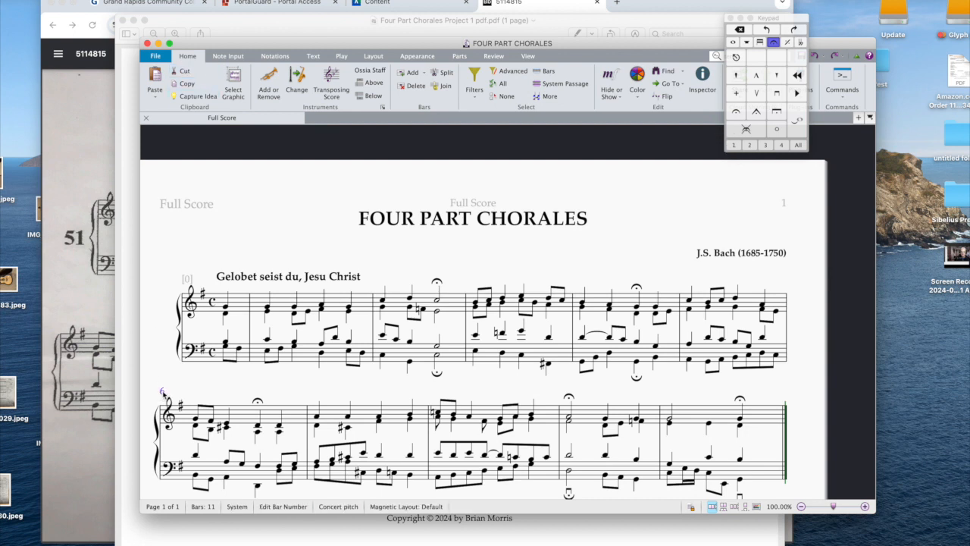
click(184, 71)
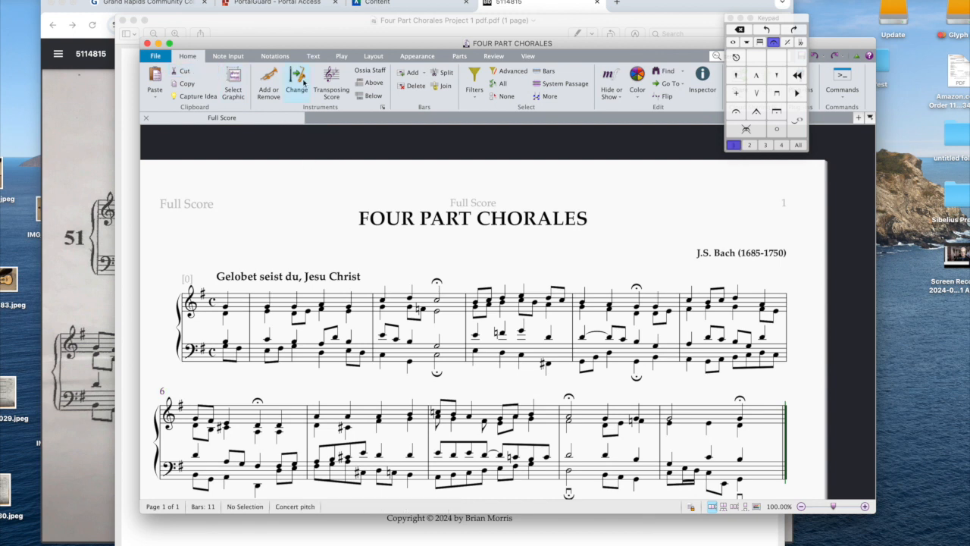
Select the bar number 6 at the start of the second system and look through the command categories for a way to remove it.
click(162, 392)
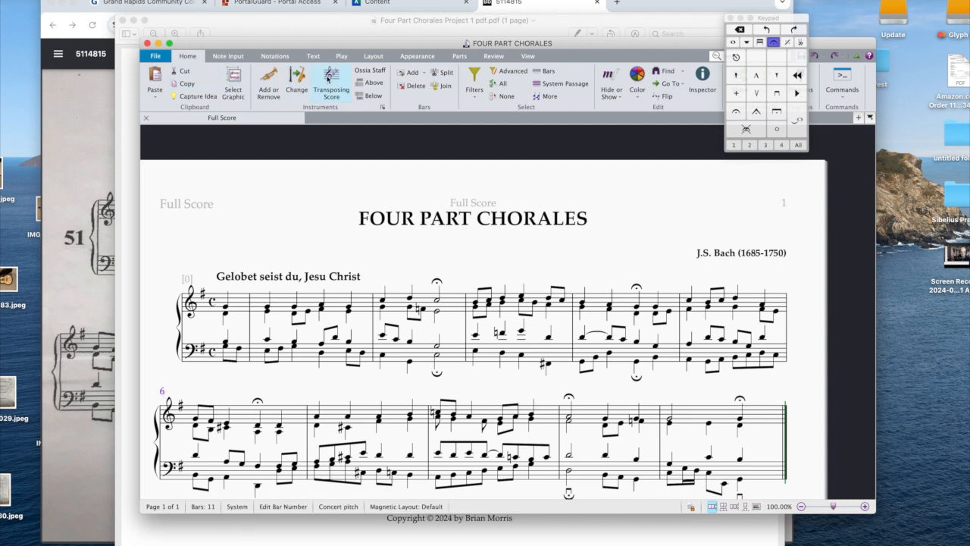
click(228, 56)
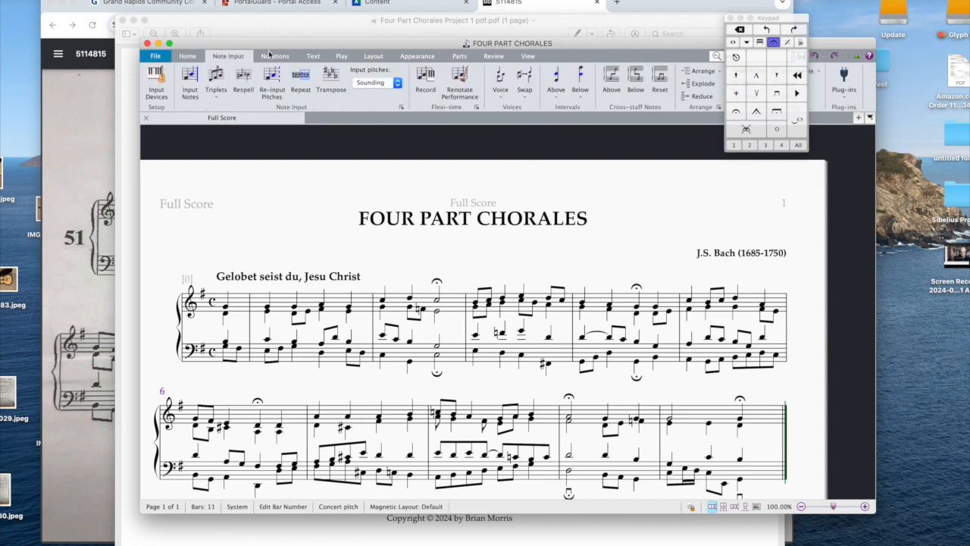
click(267, 56)
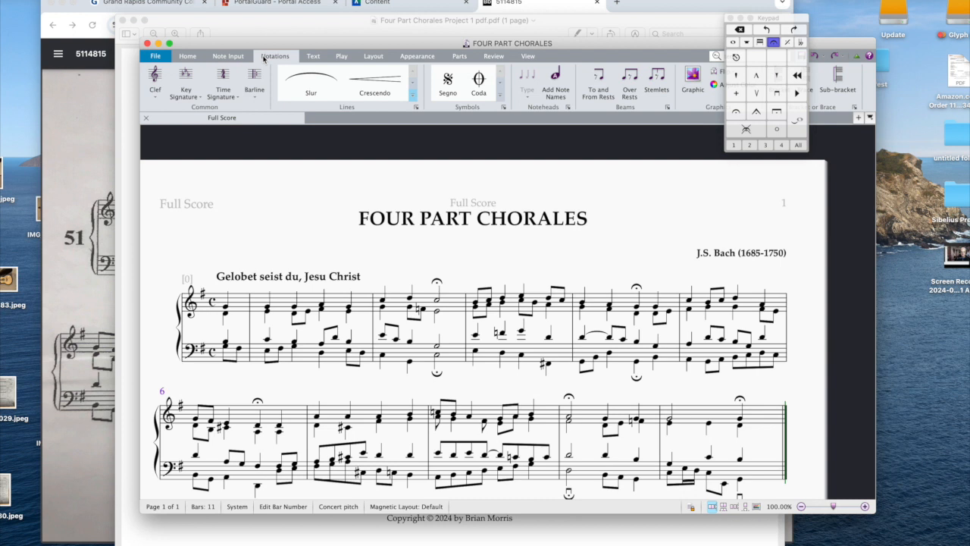
click(315, 58)
click(369, 57)
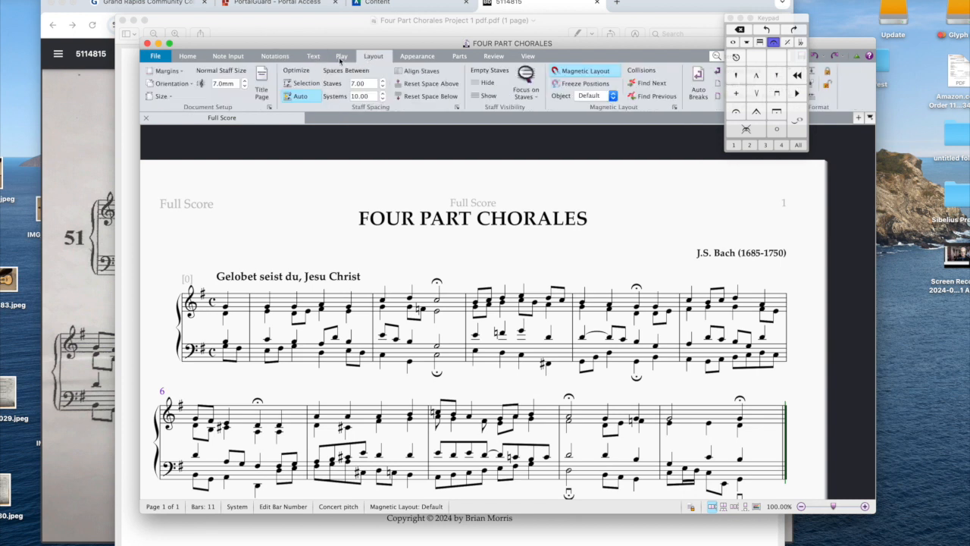
click(341, 58)
click(311, 57)
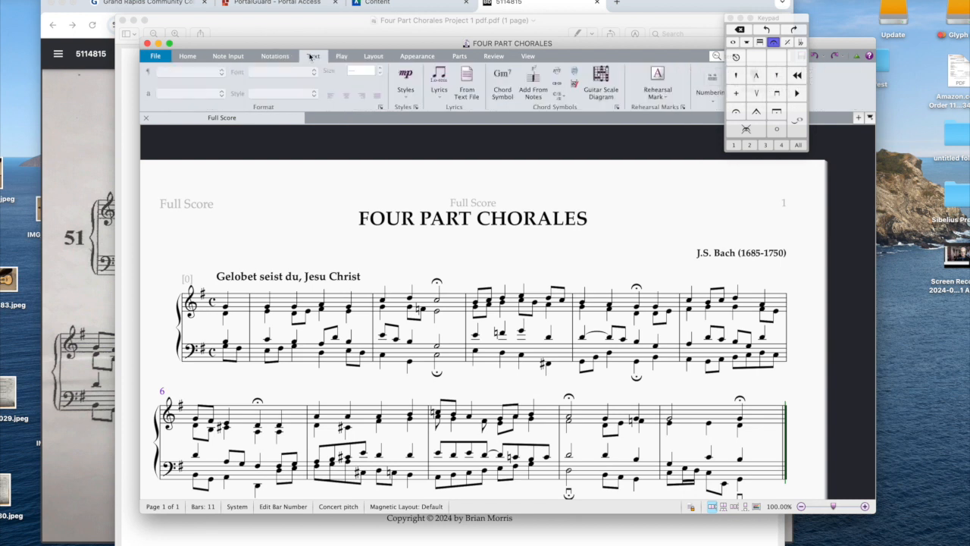
click(410, 58)
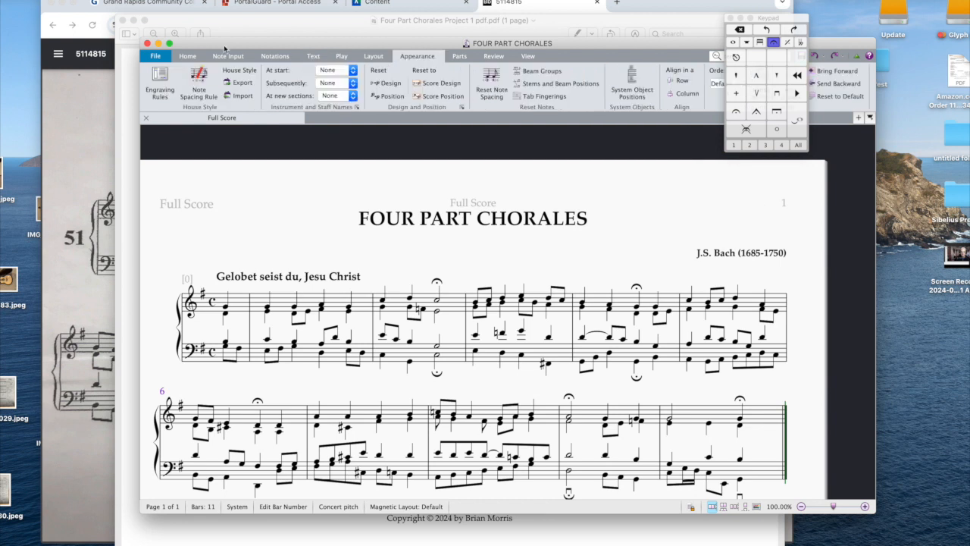
click(186, 56)
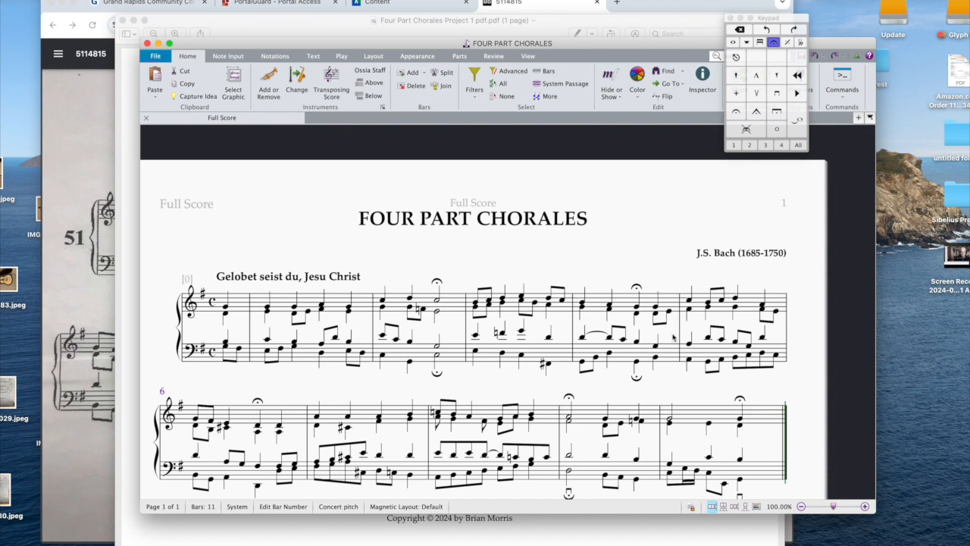
scroll(673, 334, down, 3)
scroll(516, 303, up, 3)
scroll(522, 272, down, 3)
scroll(514, 260, up, 3)
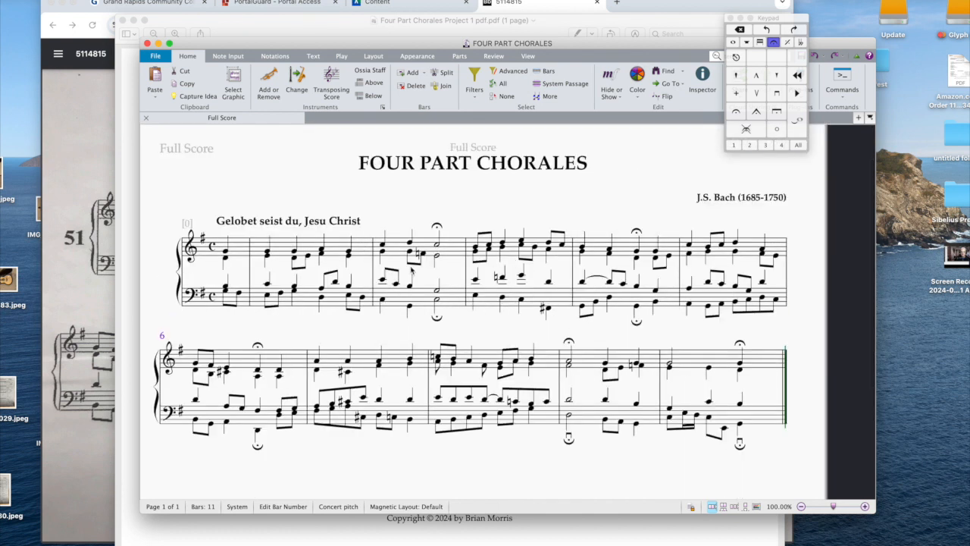
Bring the exported PDF forward to review it, shift the browser window aside, and return to the Sibelius score.
click(126, 146)
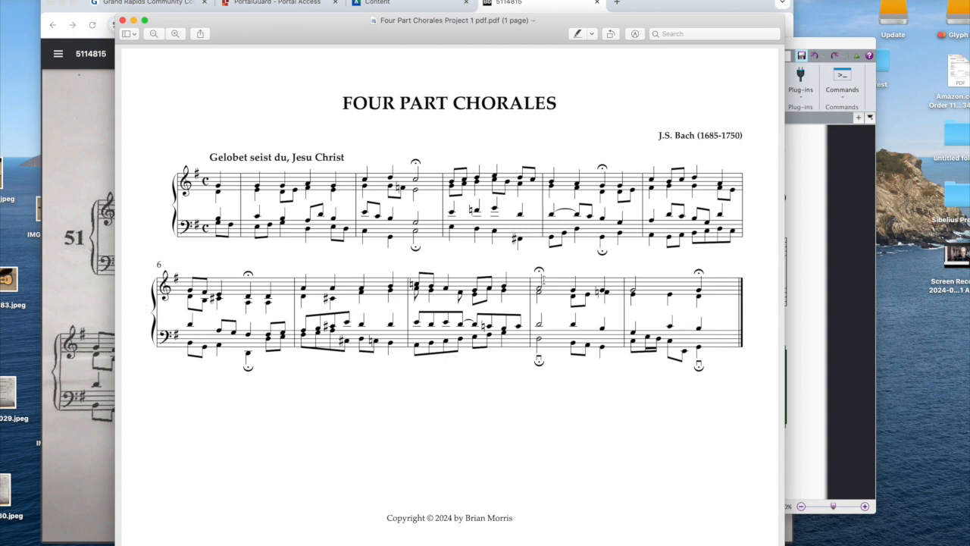
drag(654, 7, 522, 57)
click(749, 227)
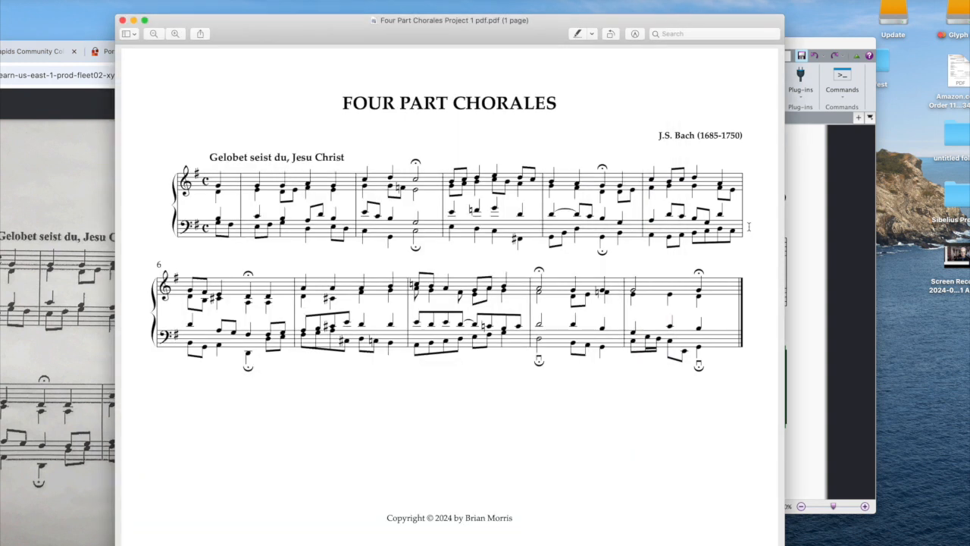
click(810, 232)
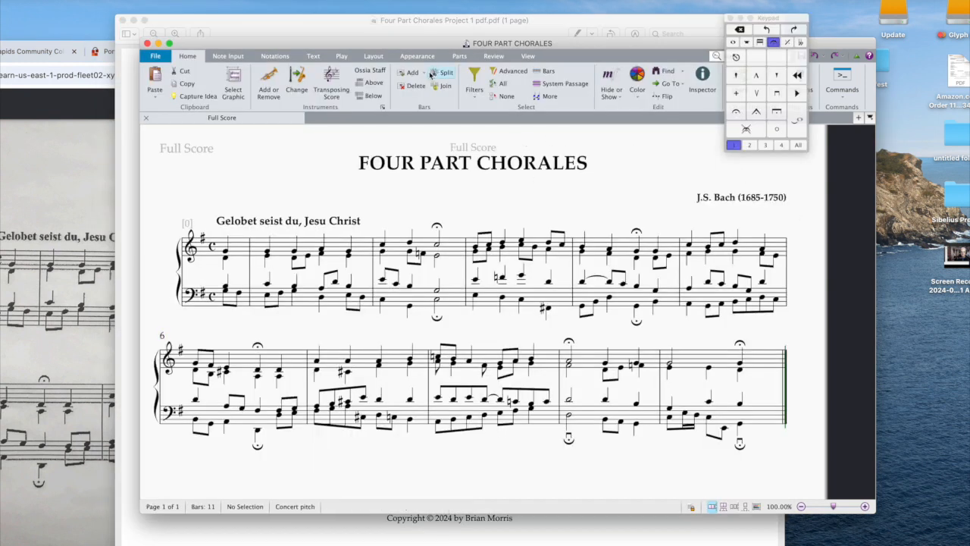
Examine the note input, notation, barline, text, playback, layout, appearance, parts and review commands for a bar number setting.
click(227, 57)
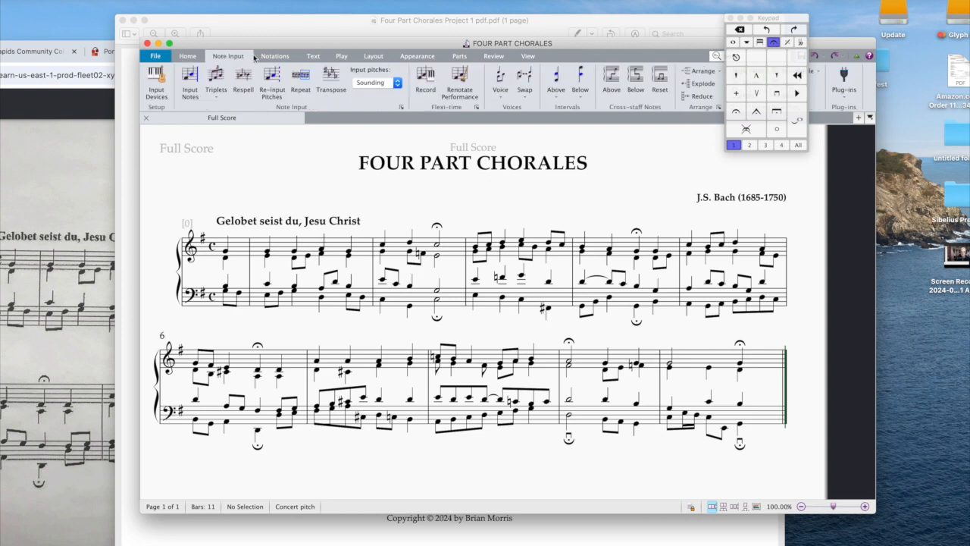
click(261, 58)
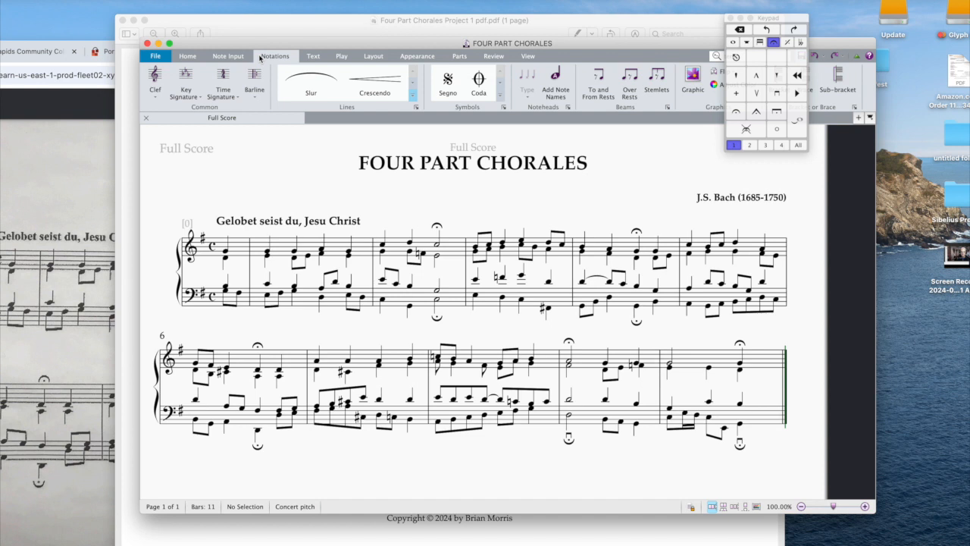
click(379, 57)
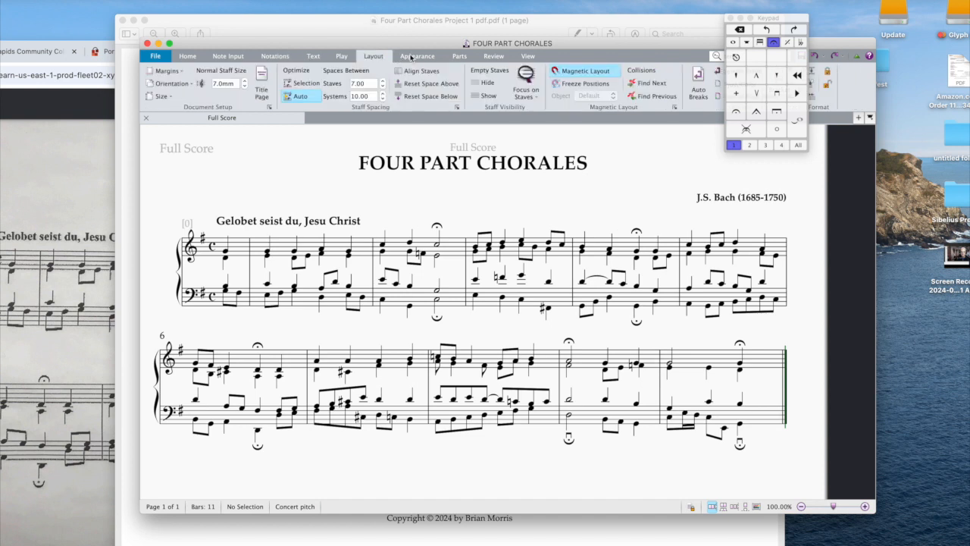
click(185, 57)
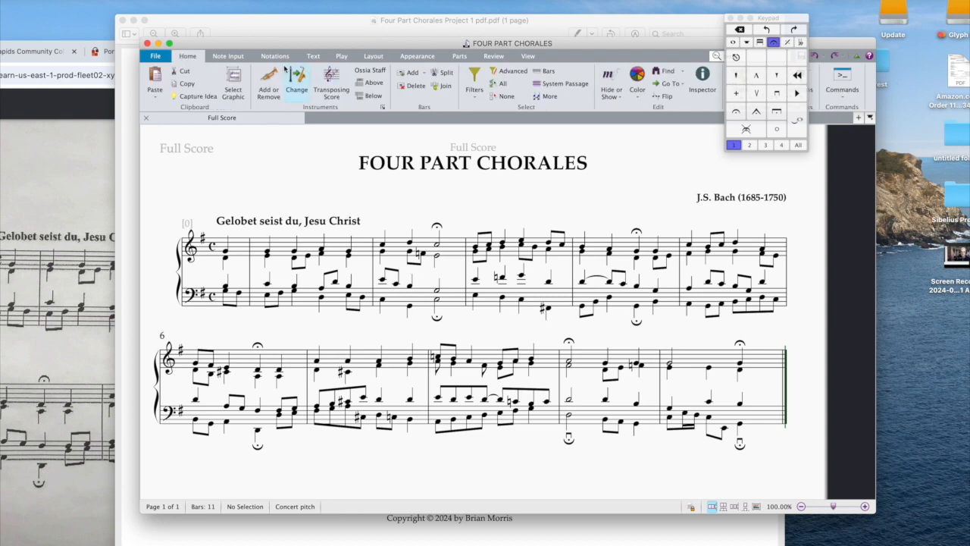
click(238, 58)
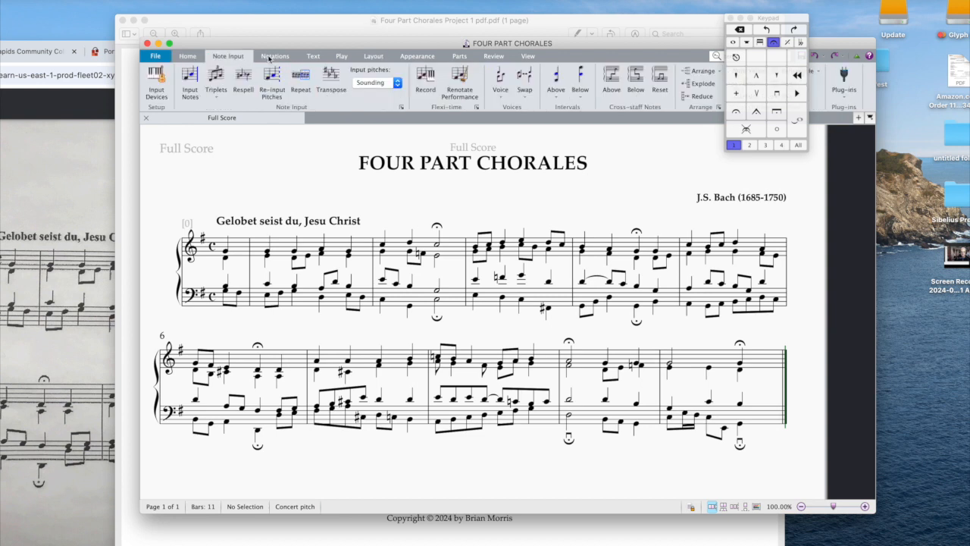
click(271, 58)
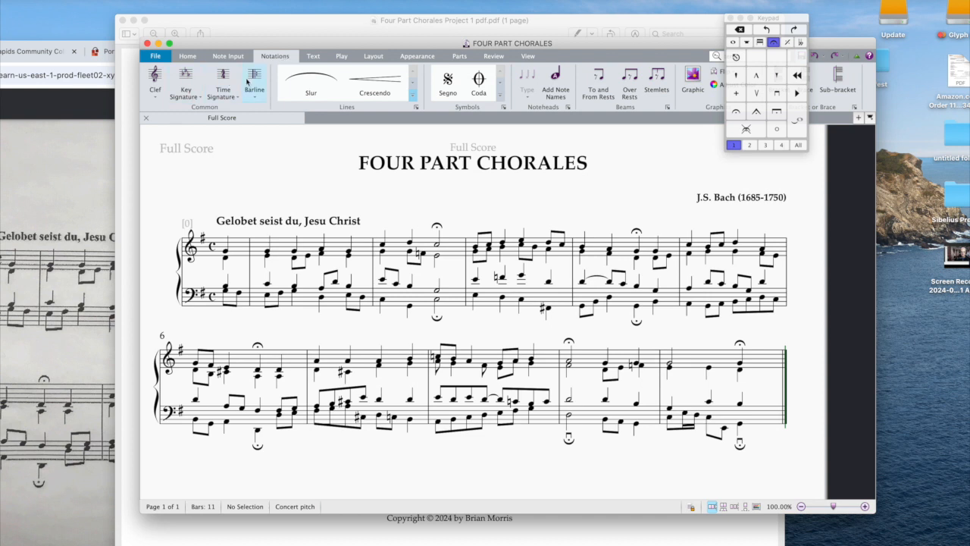
click(246, 81)
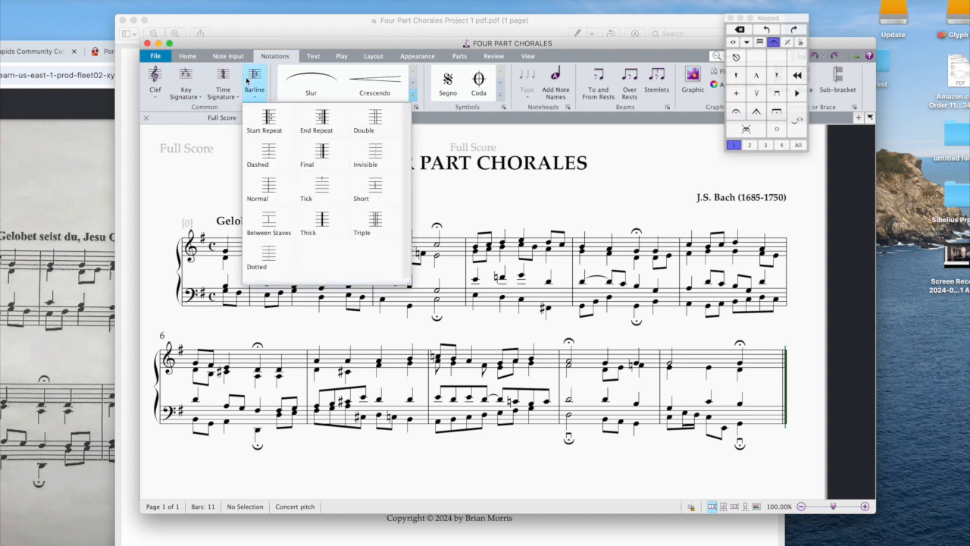
click(244, 79)
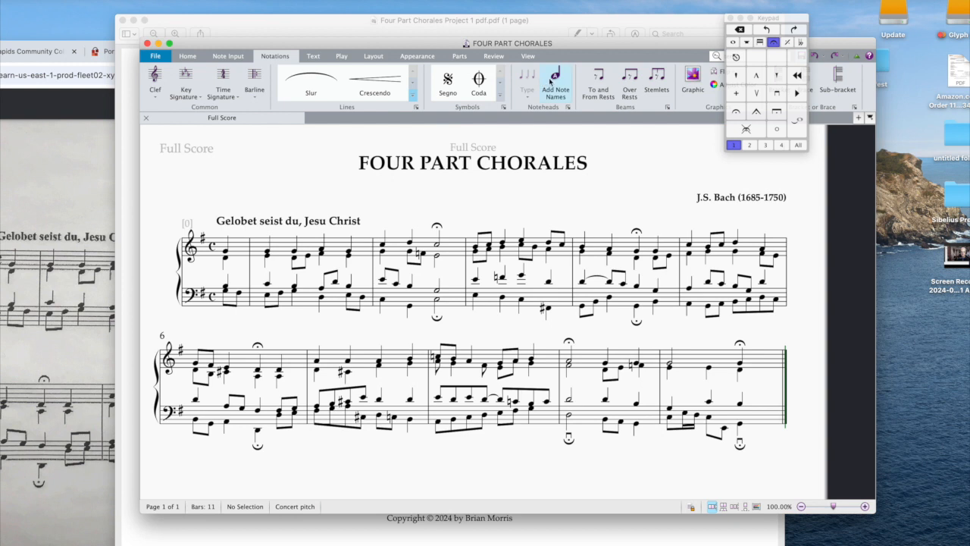
click(312, 57)
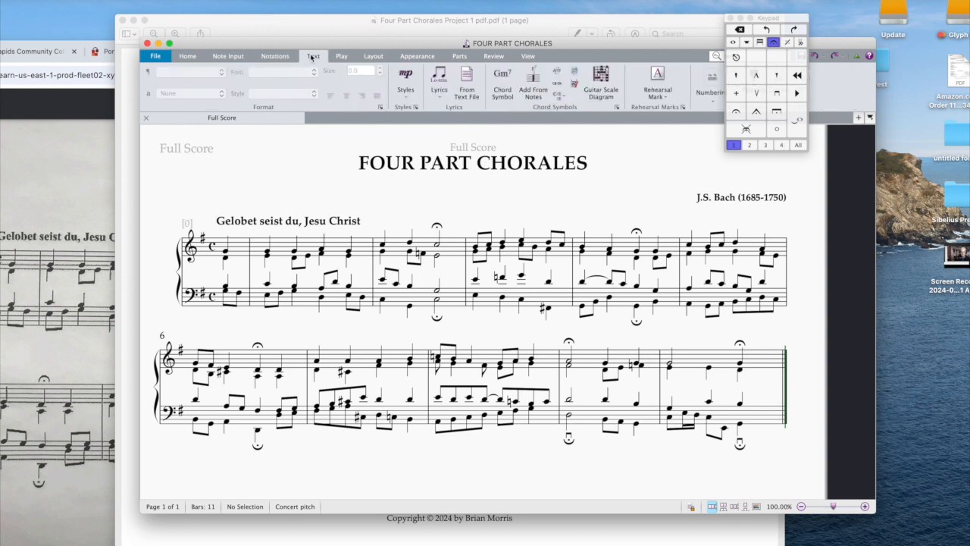
click(340, 56)
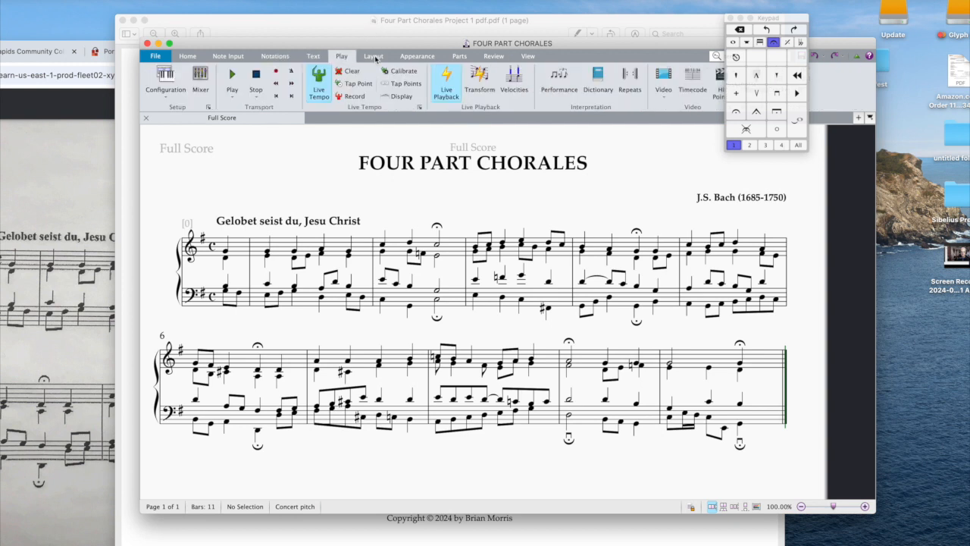
click(376, 59)
click(430, 57)
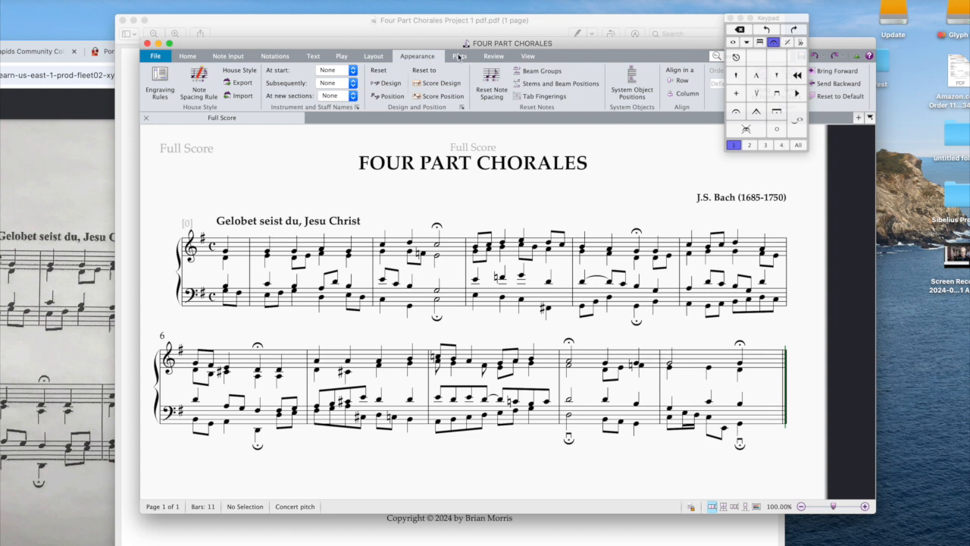
click(459, 57)
click(494, 58)
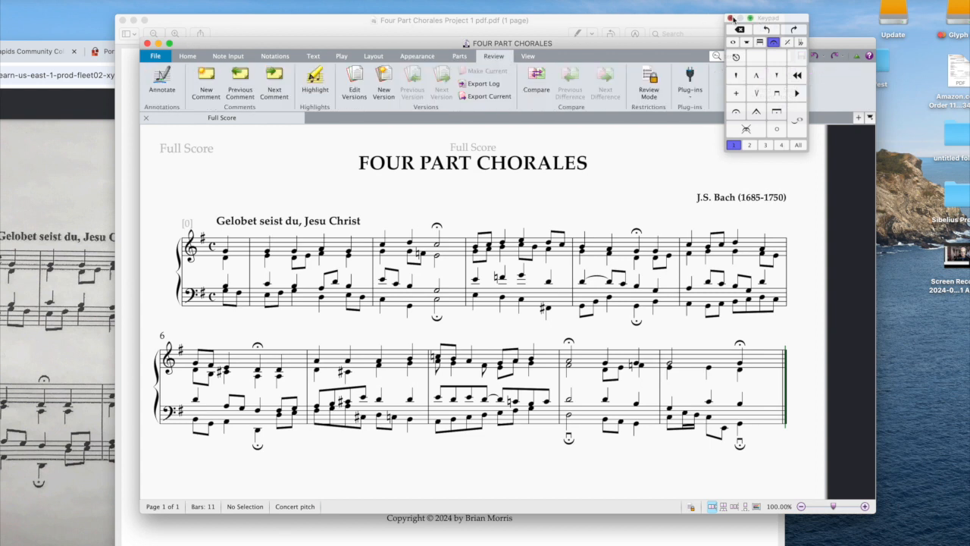
Close the Keypad that covers the command search, search the commands for "measure", and clear the search.
click(732, 18)
drag(746, 57, 699, 52)
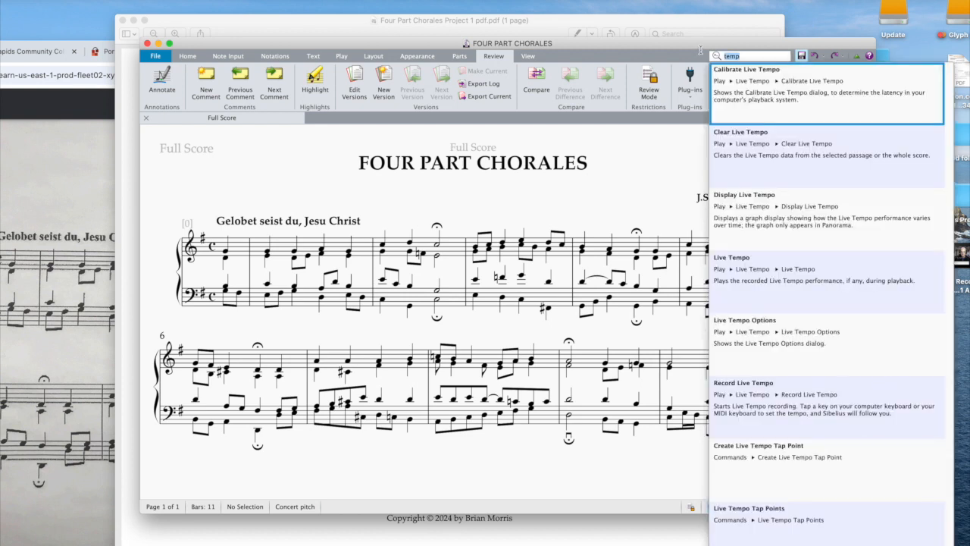
text(measure)
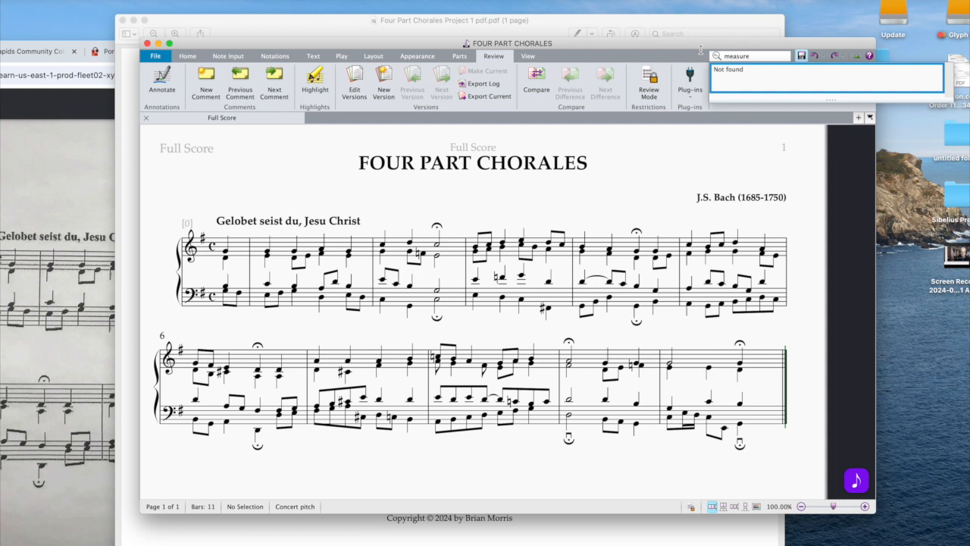
key(BackSpace)
key(BackSpace)
key(BackSpace)
key(BackSpace)
key(BackSpace)
key(BackSpace)
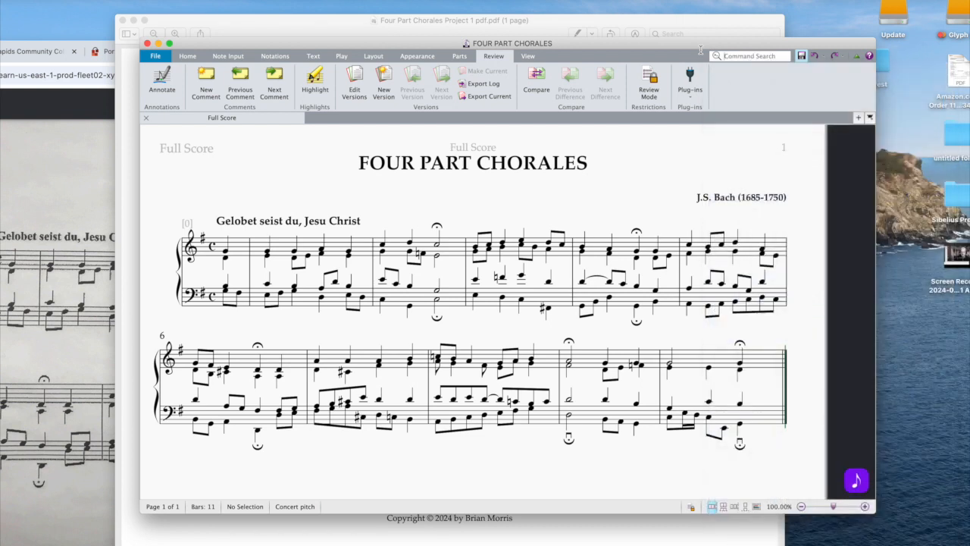
Try a system break at the barline between bars 4 and 5, and remove it again.
click(379, 58)
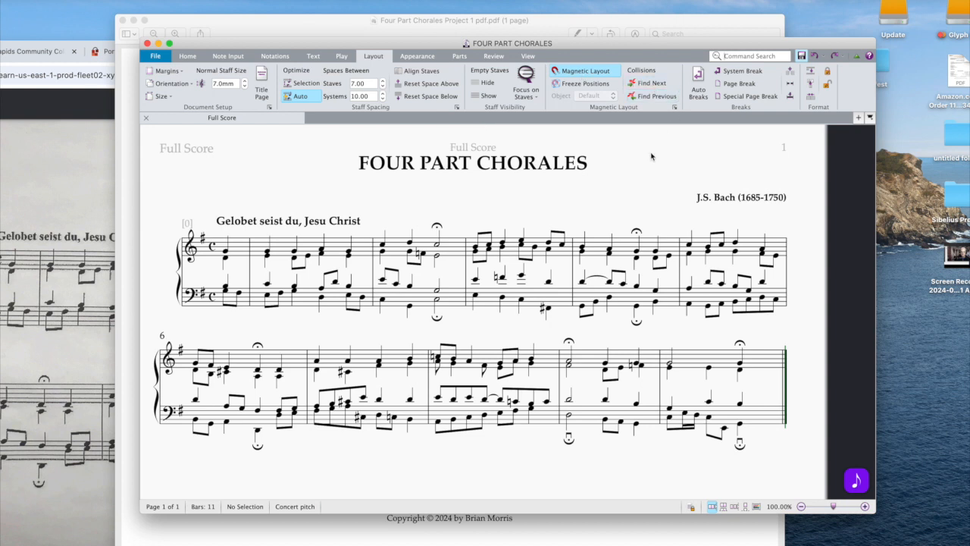
click(731, 71)
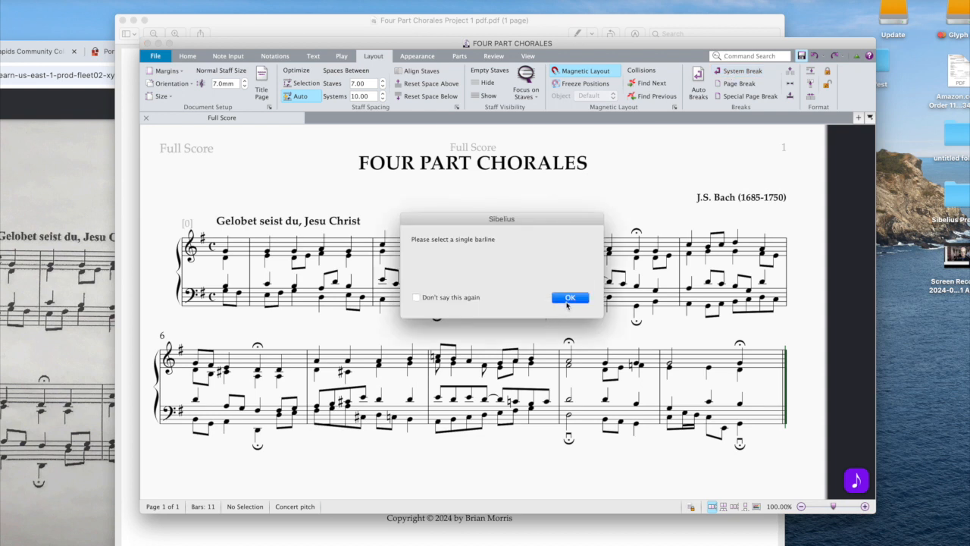
click(574, 297)
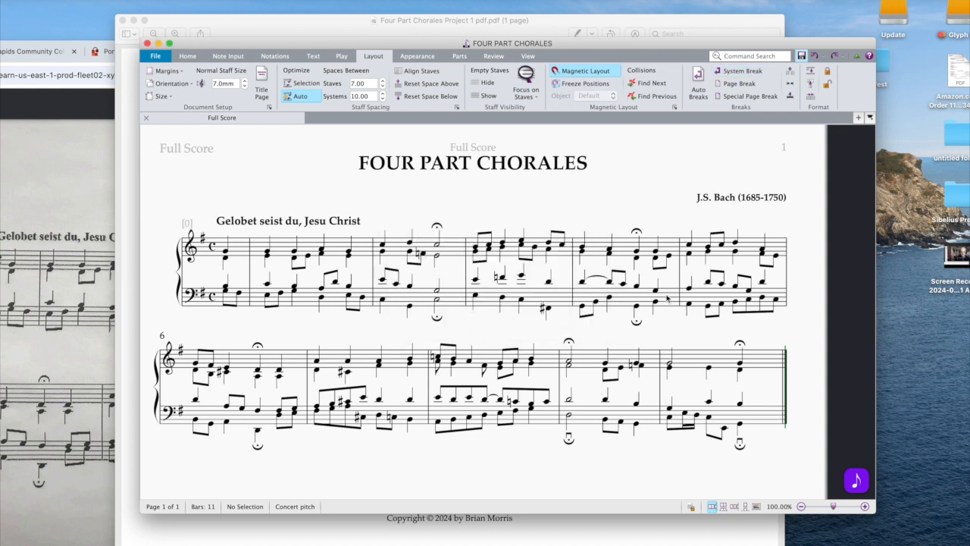
click(681, 249)
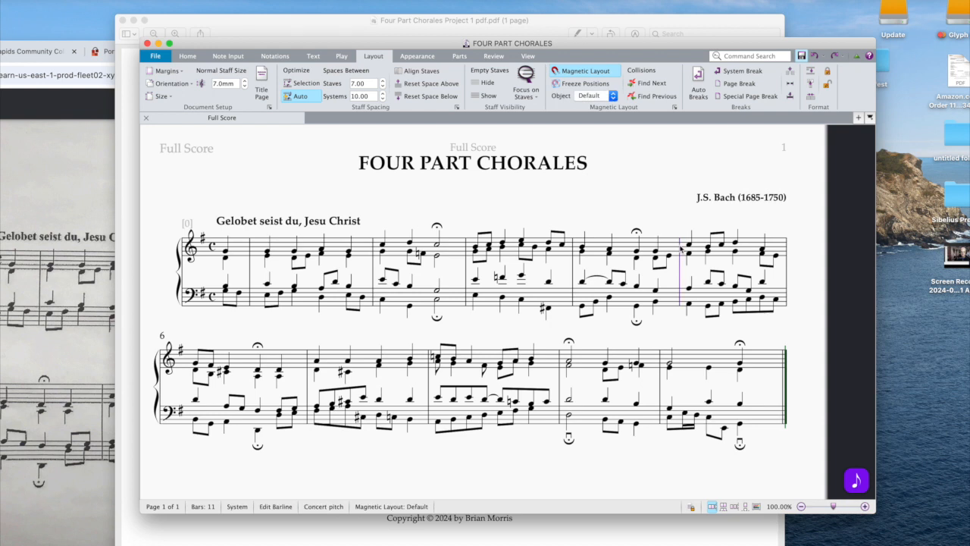
click(743, 71)
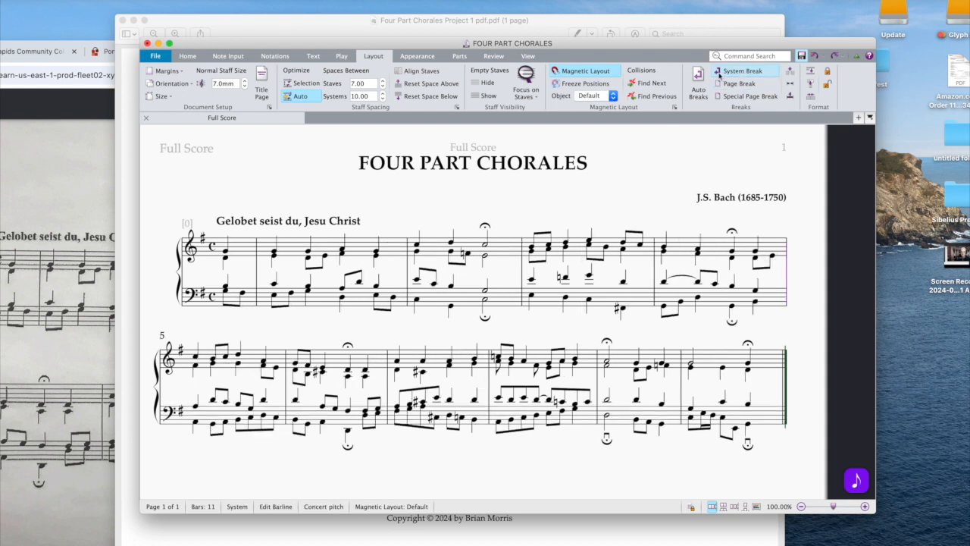
key(Return)
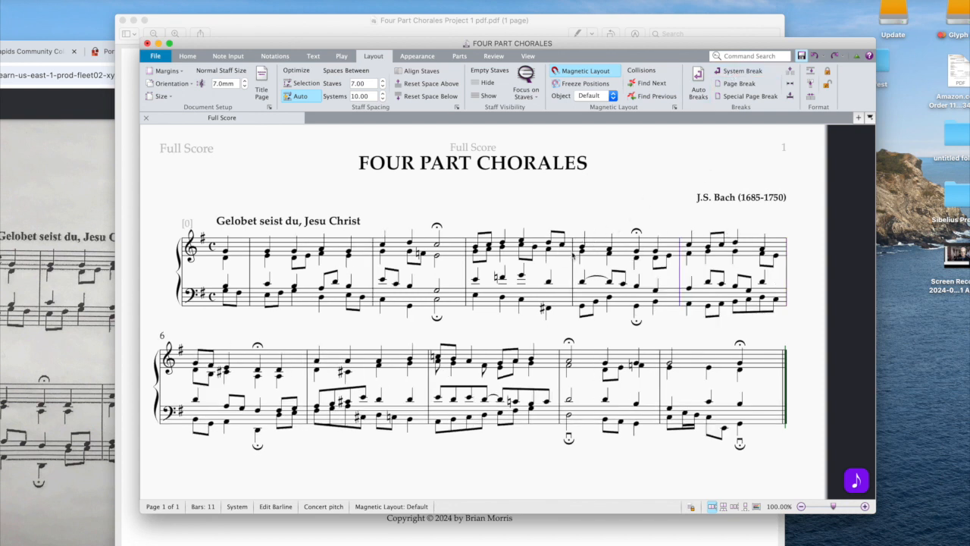
Try a system break at the barline between bars 3 and 4, and remove it again.
click(741, 72)
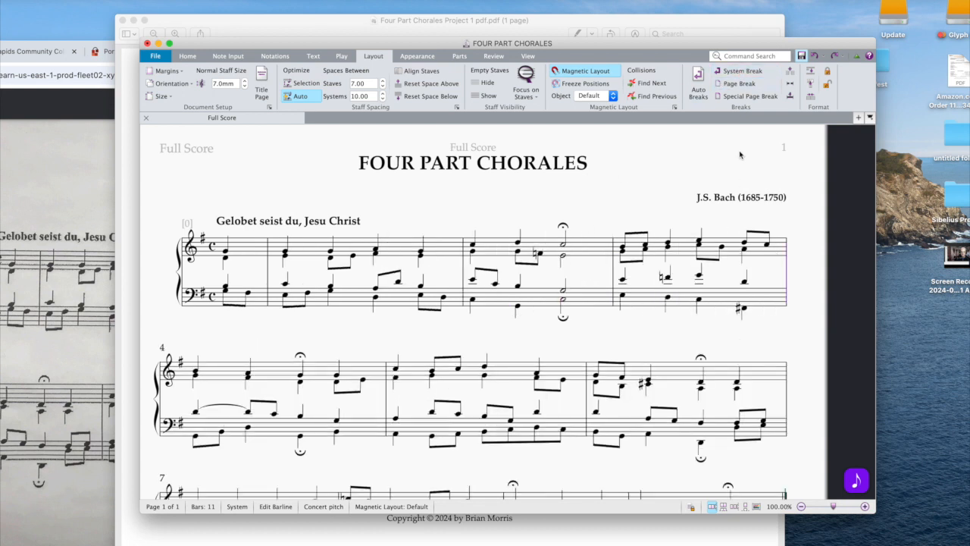
key(Return)
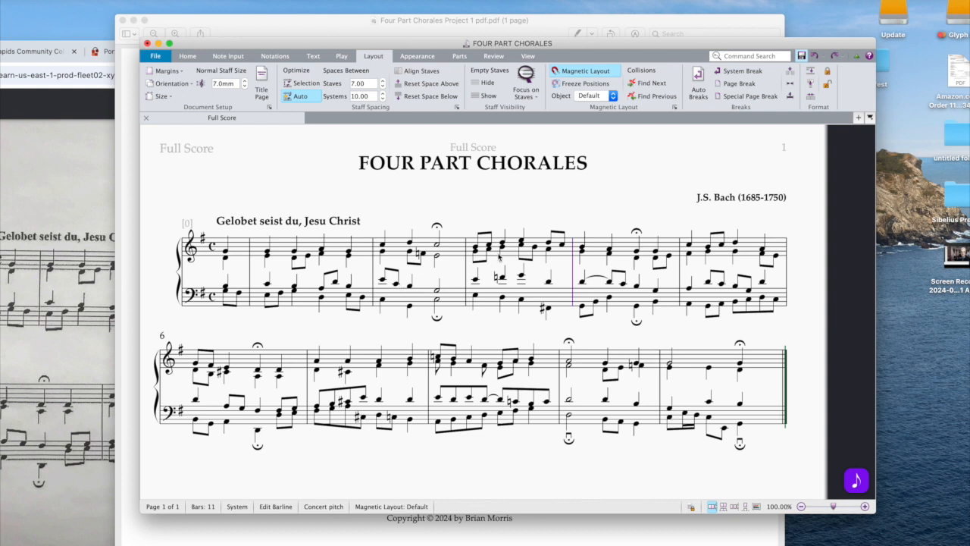
scroll(691, 291, down, 3)
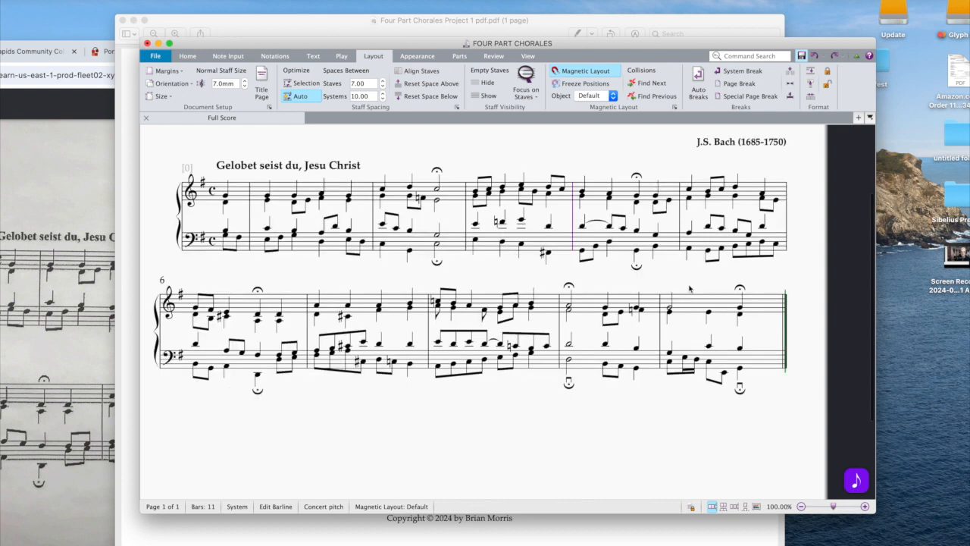
View the exported chorale PDF, move its window out of the way, and return to the Sibelius score.
scroll(690, 288, up, 3)
click(132, 345)
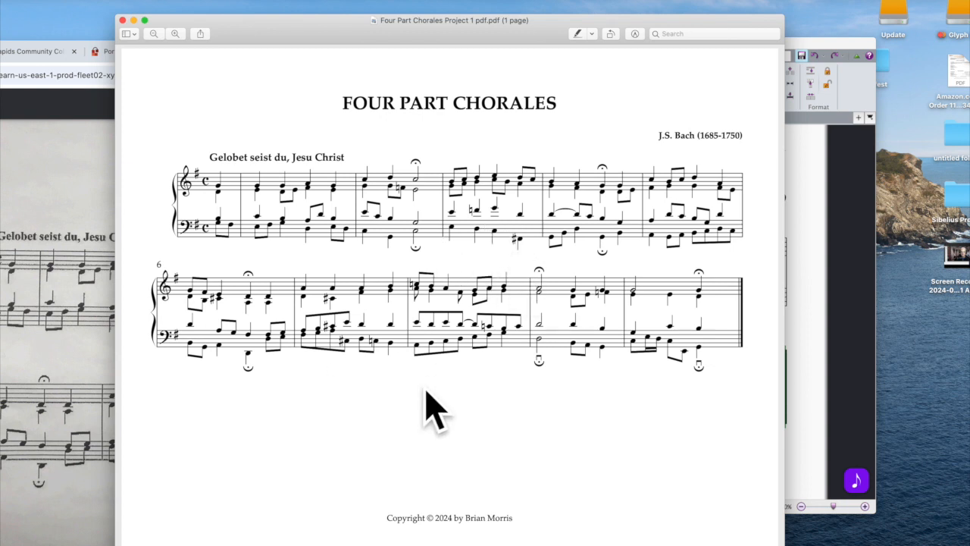
drag(332, 20, 315, 258)
click(543, 222)
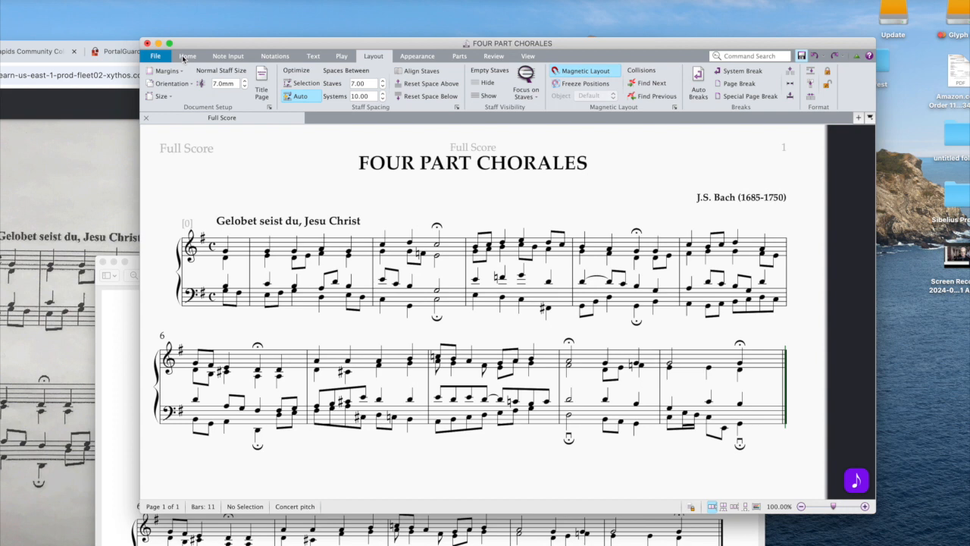
click(314, 57)
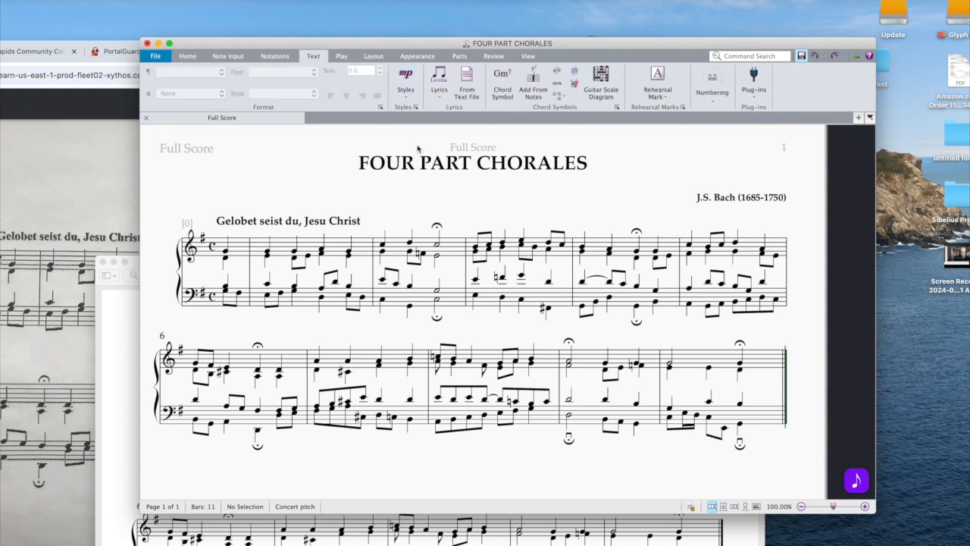
click(407, 89)
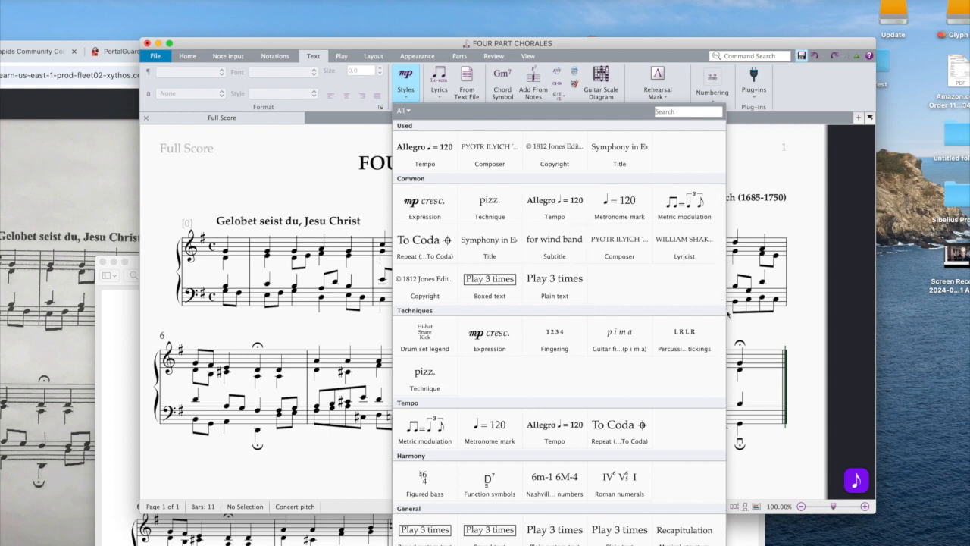
click(623, 251)
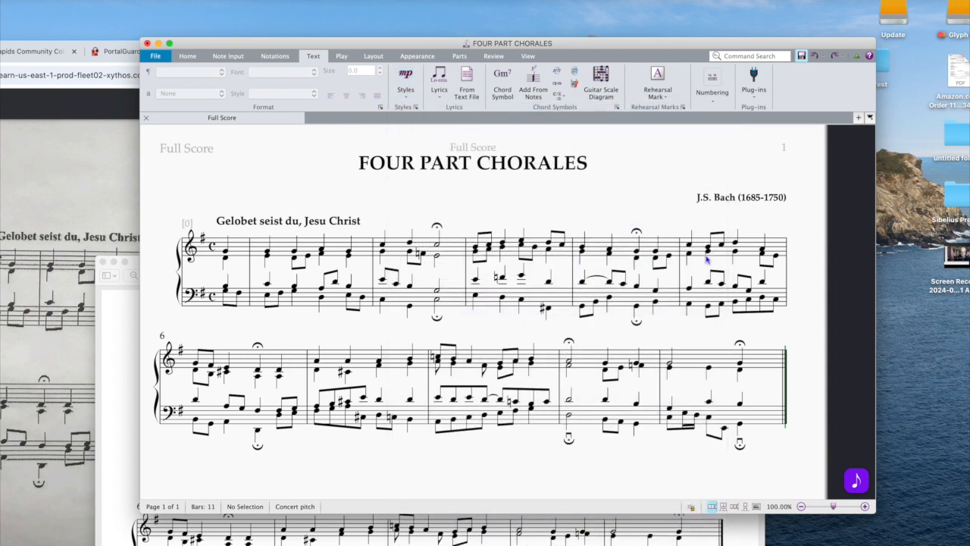
click(704, 171)
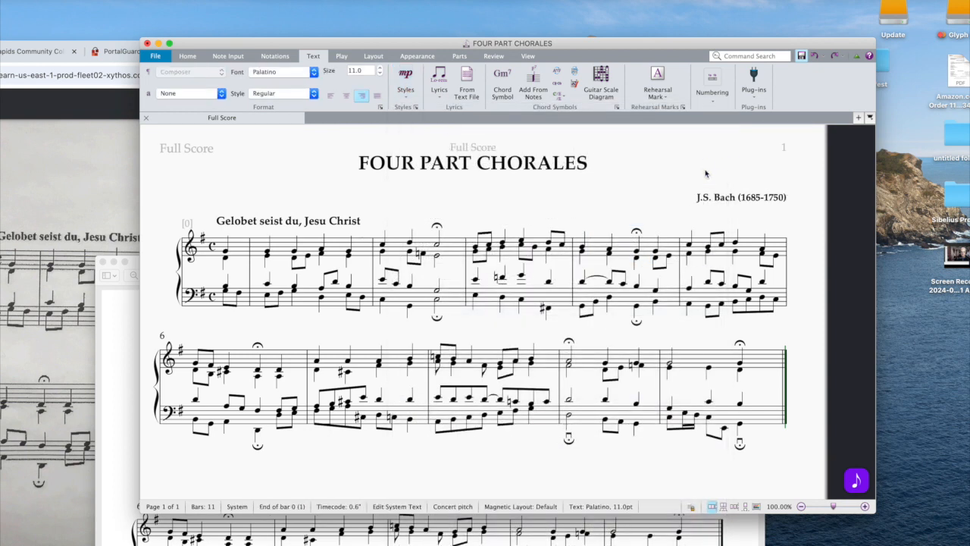
click(787, 198)
key(Escape)
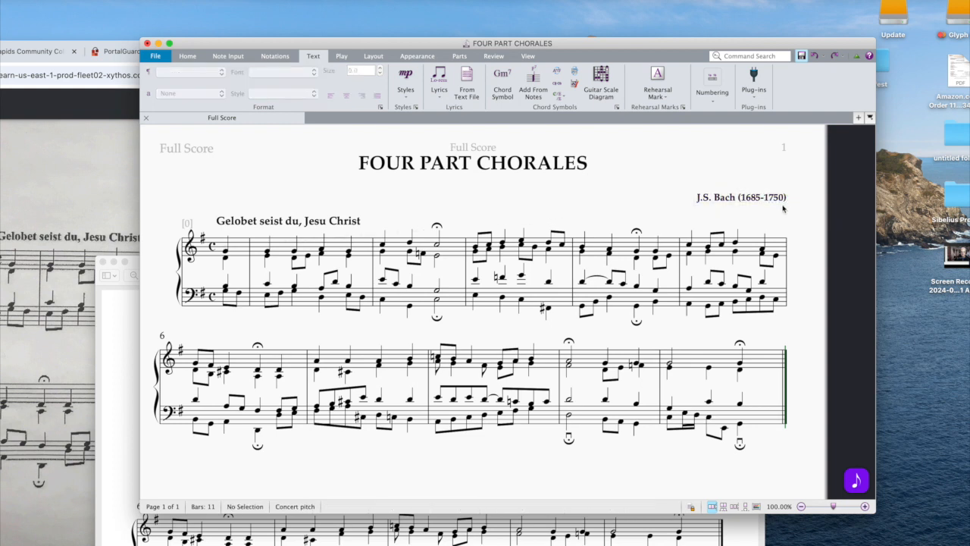
click(468, 84)
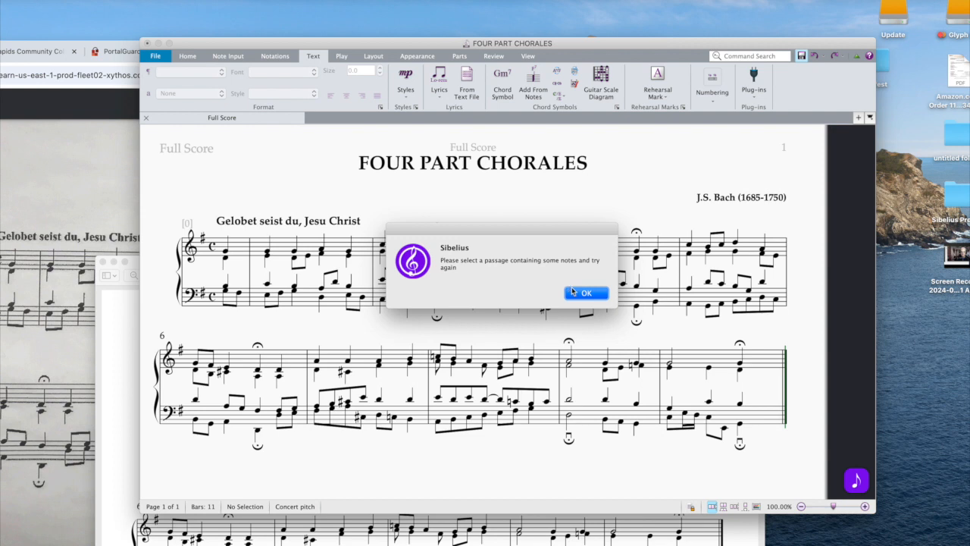
click(574, 293)
Add Lyricist text above the first system with the student's name followed by "Project 1 MUS 172".
click(408, 78)
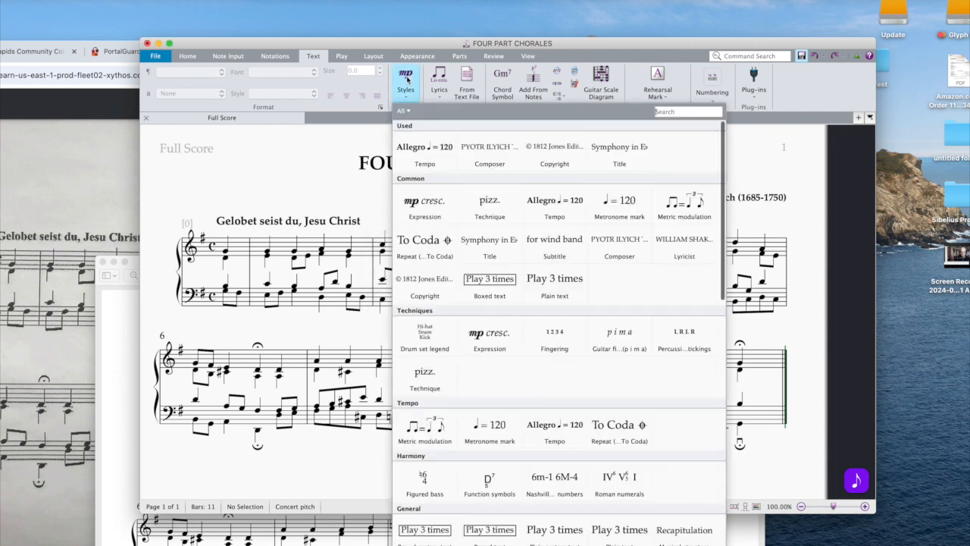
click(690, 248)
click(704, 213)
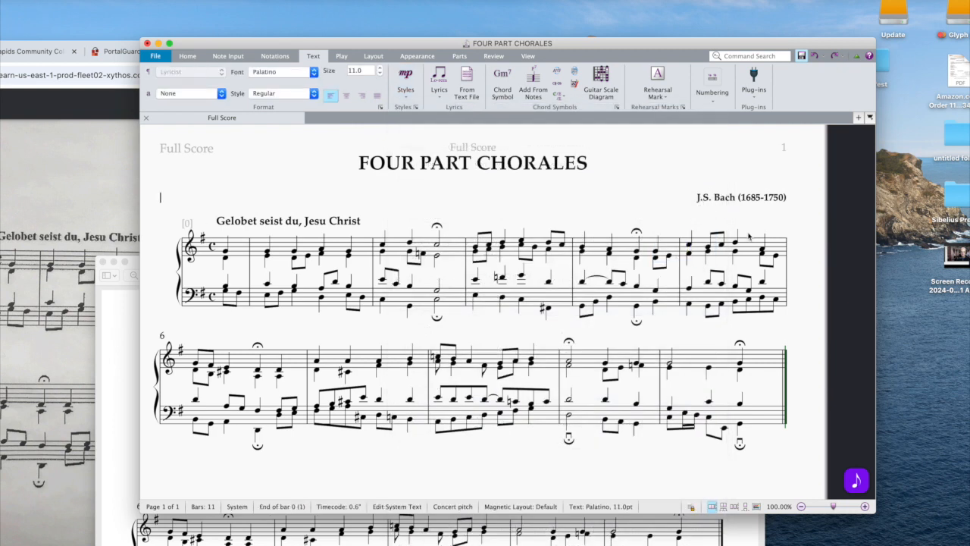
text(Brian Morris Project 1 MUS 172)
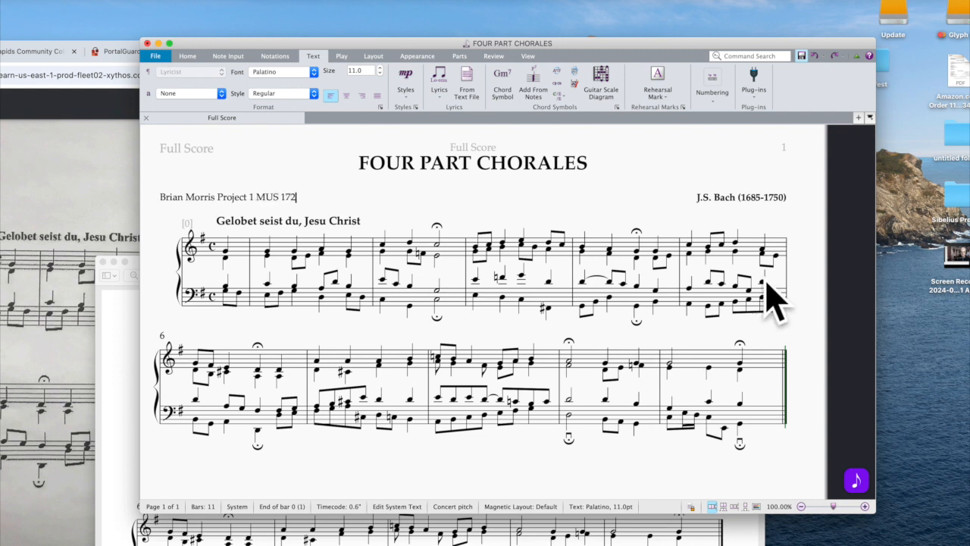
click(486, 237)
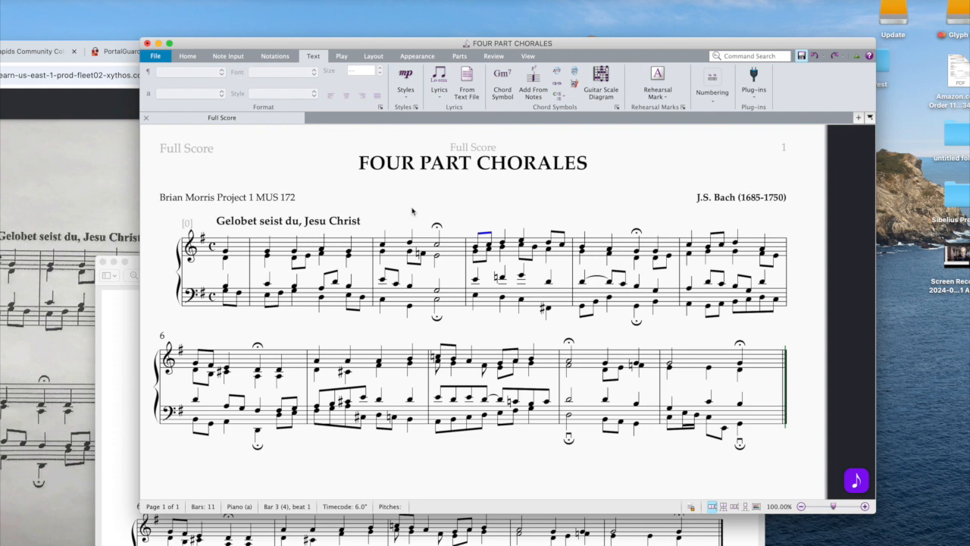
Export the score again as the PDF "Four Part Chorales Project 1 pdf" in the Scores folder, overwriting the existing file and keeping the score's layout.
click(153, 56)
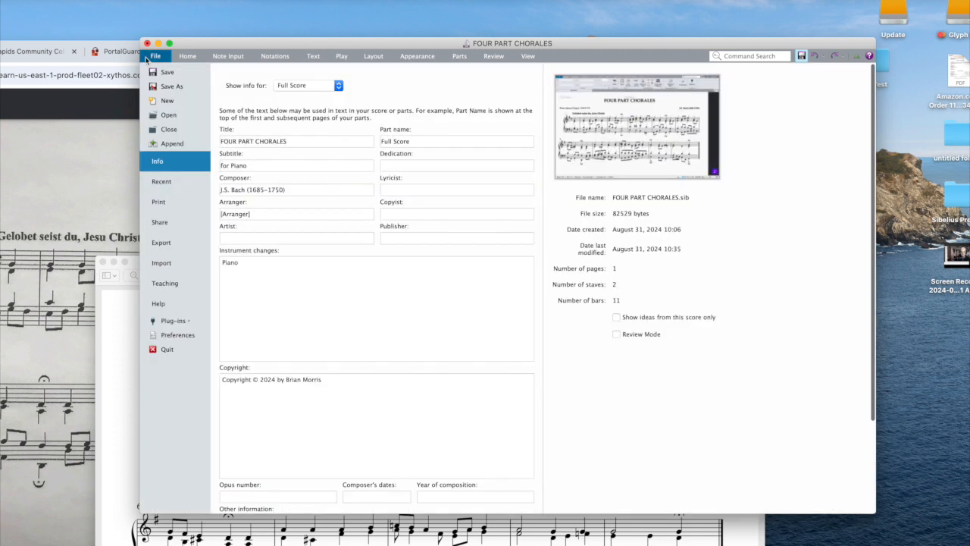
click(155, 246)
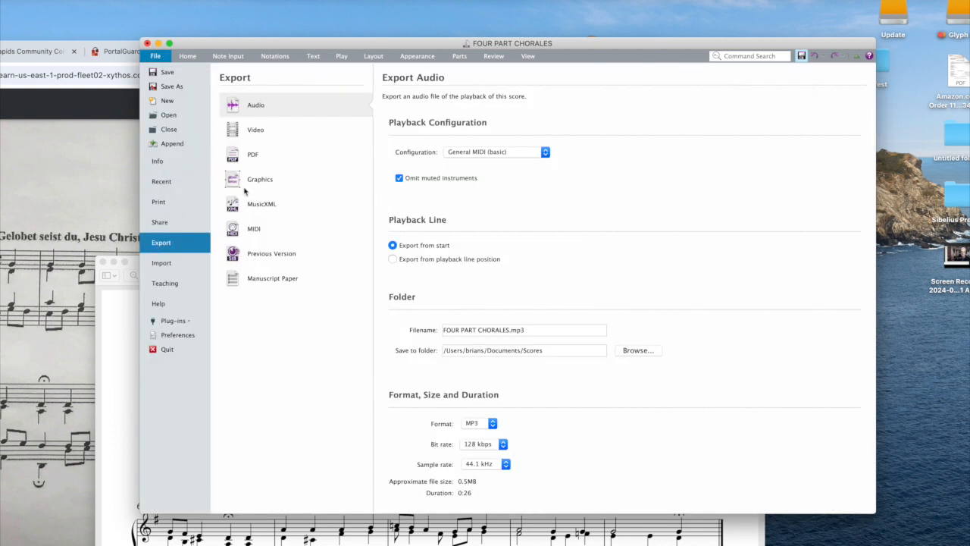
click(251, 158)
scroll(523, 303, down, 5)
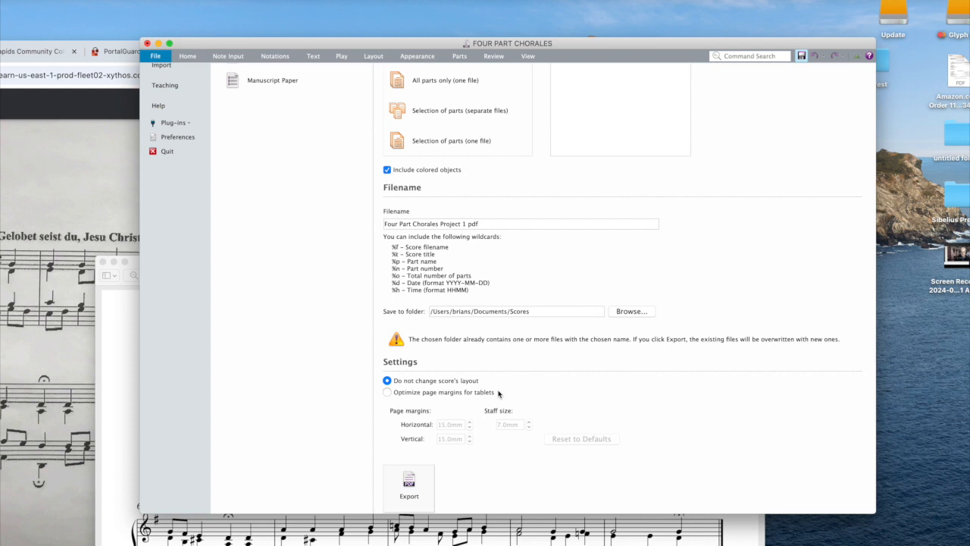
click(419, 478)
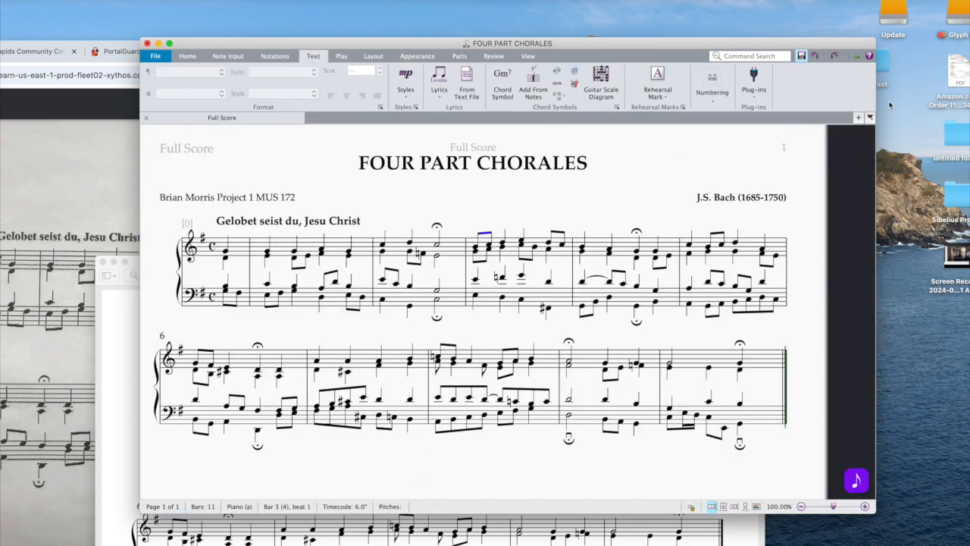
Open "Four Part Chorales Project 1 pdf.pdf" from the Scores folder in Finder, check the page, and close the PDF and the folder.
key(super+Tab)
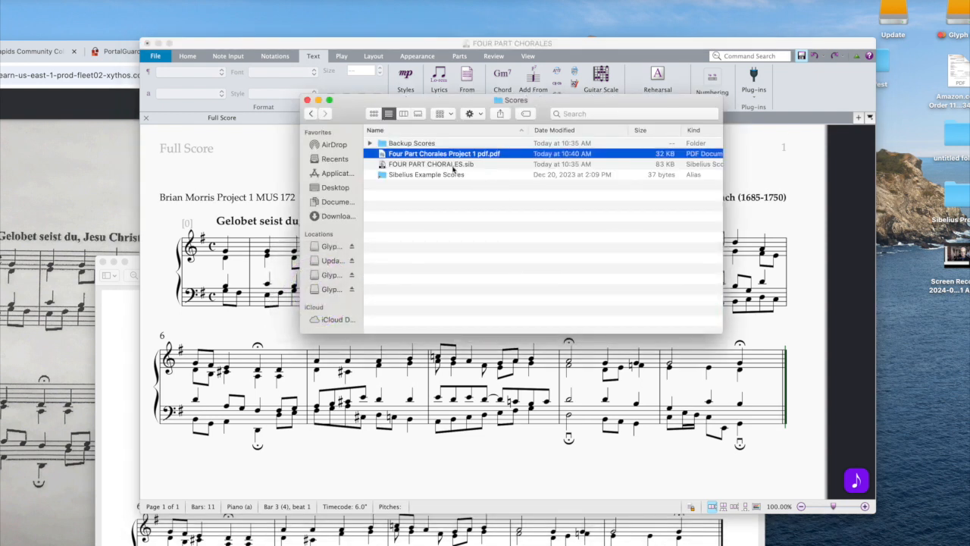
double_click(429, 155)
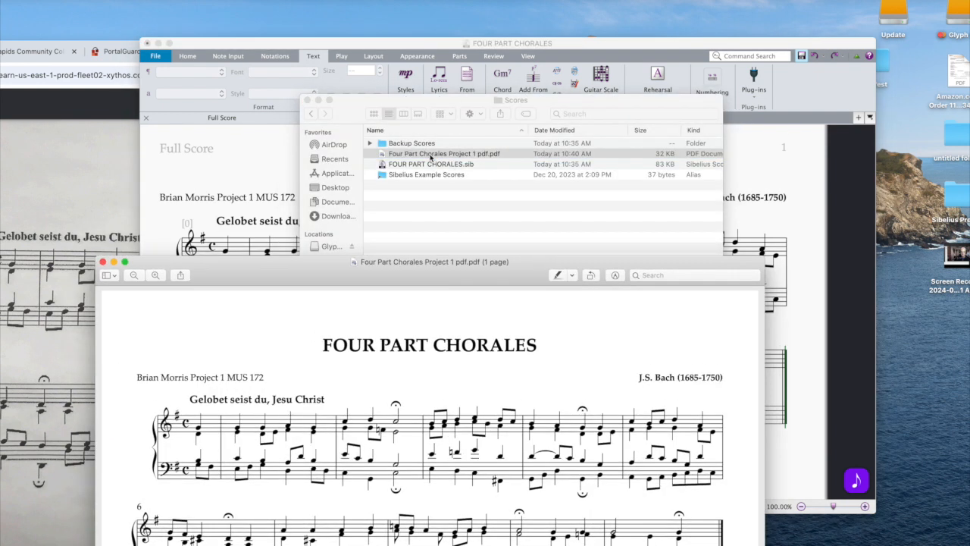
drag(449, 284, 421, 70)
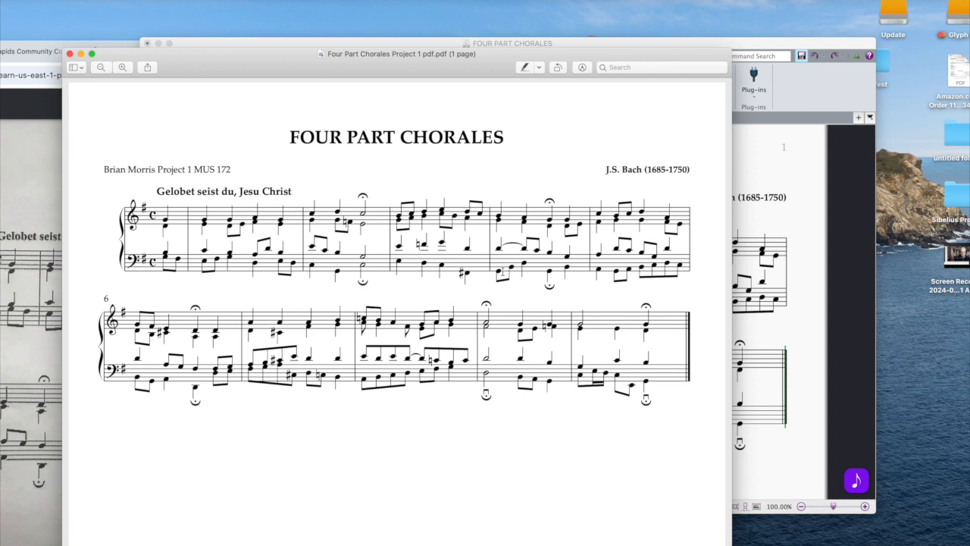
click(69, 55)
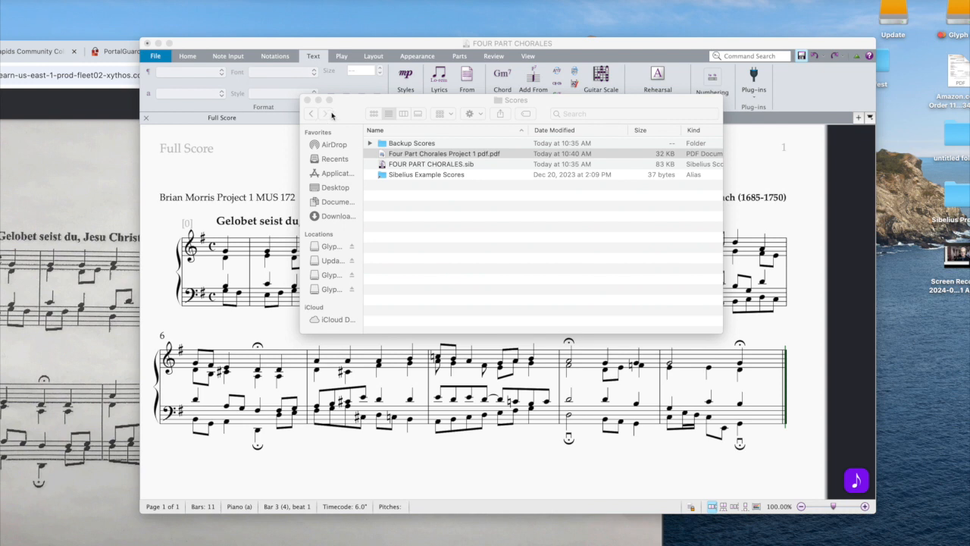
click(308, 100)
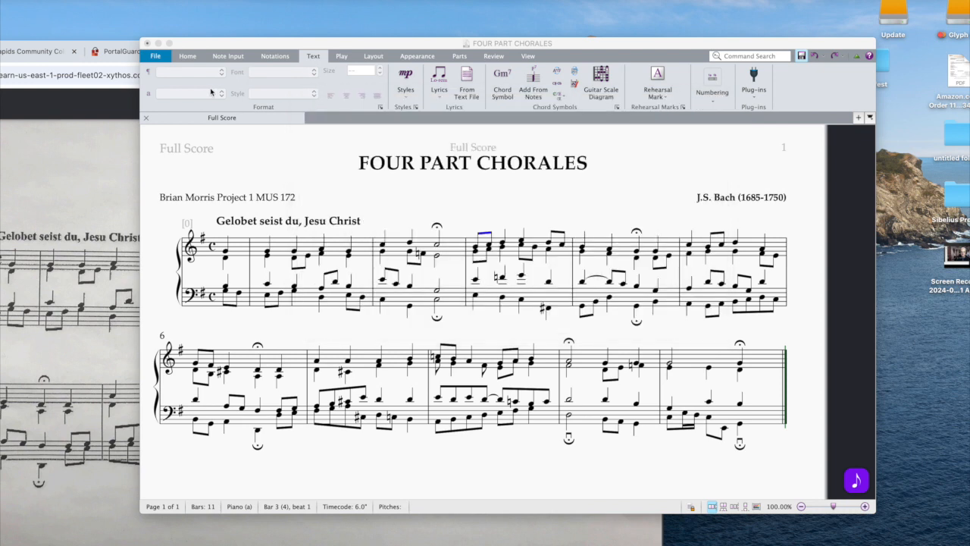